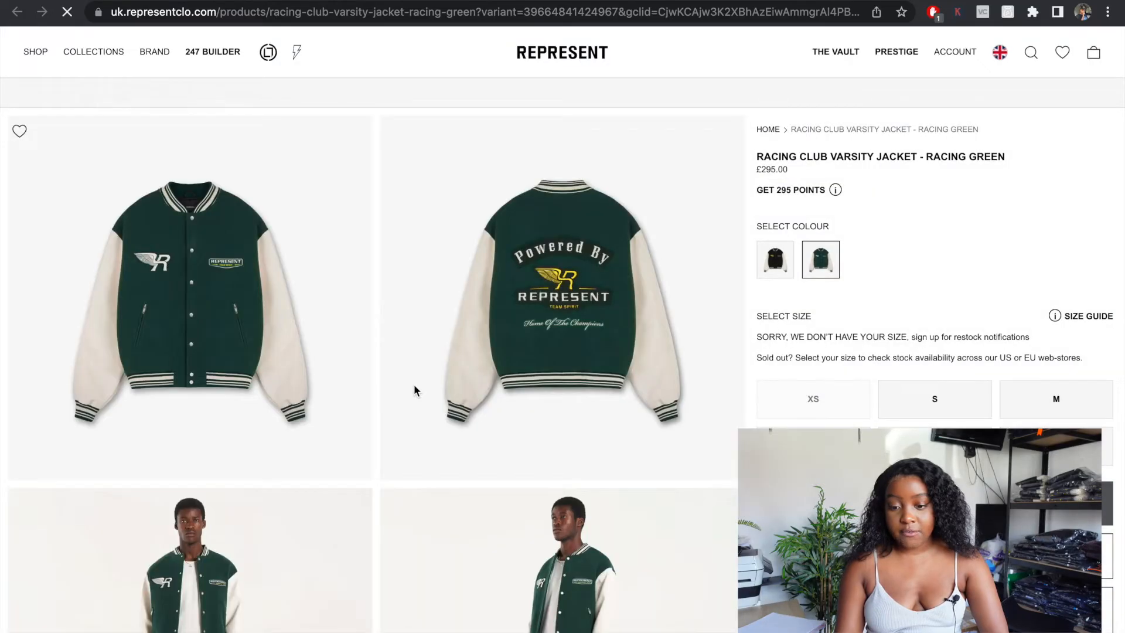
Capture a screenshot of the enlarged front view of the racing green varsity jacket on the product page
{"action": "scroll", "coordinate": [248, 255], "scroll_direction": "down", "scroll_amount": 10}
{"action": "scroll", "coordinate": [248, 254], "scroll_direction": "up", "scroll_amount": 10}
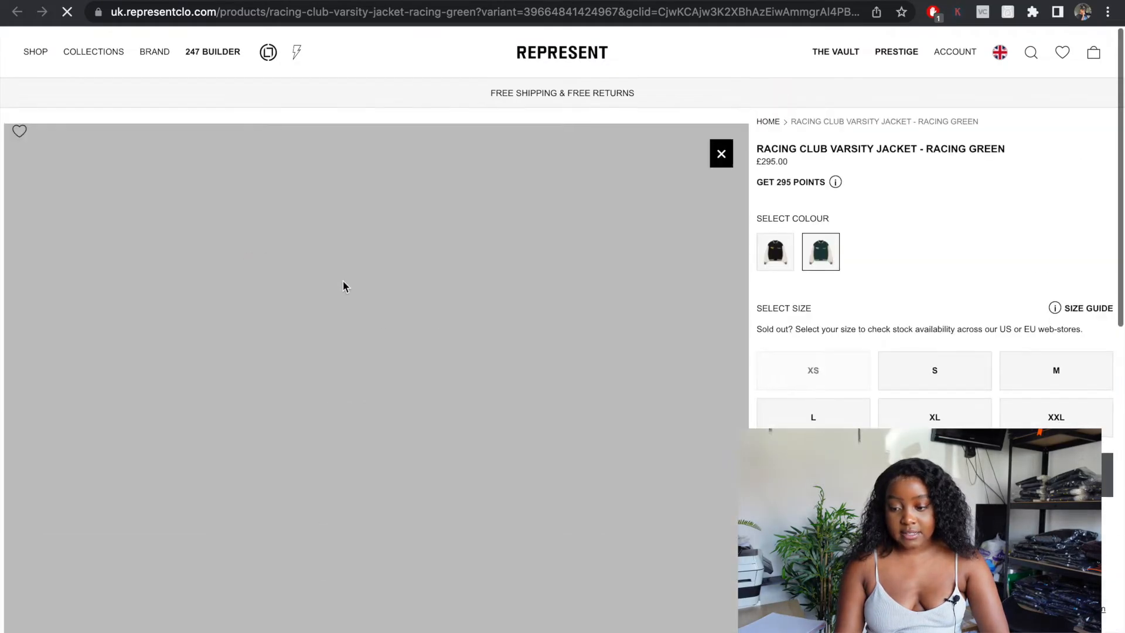
{"action": "scroll", "coordinate": [472, 406], "scroll_direction": "down", "scroll_amount": 2}
{"action": "scroll", "coordinate": [472, 406], "scroll_direction": "down", "scroll_amount": 1}
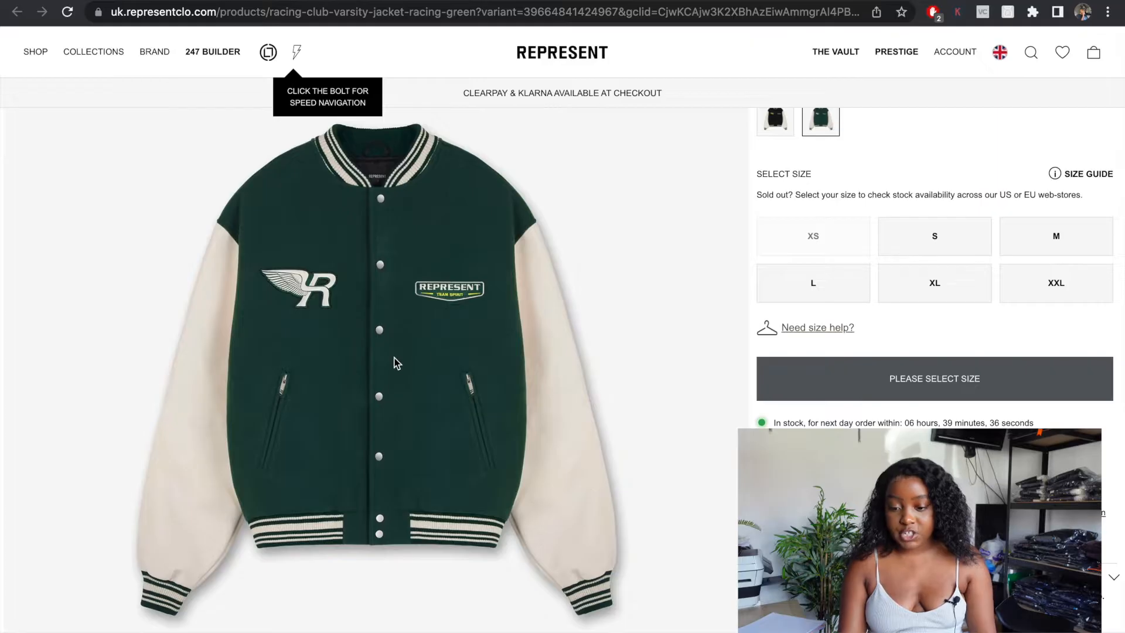
{"action": "scroll", "coordinate": [811, 408], "scroll_direction": "up", "scroll_amount": 1}
{"action": "key", "text": "super+shift+4"}
{"action": "left_click_drag", "start_coordinate": [66, 115], "coordinate": [682, 632]}
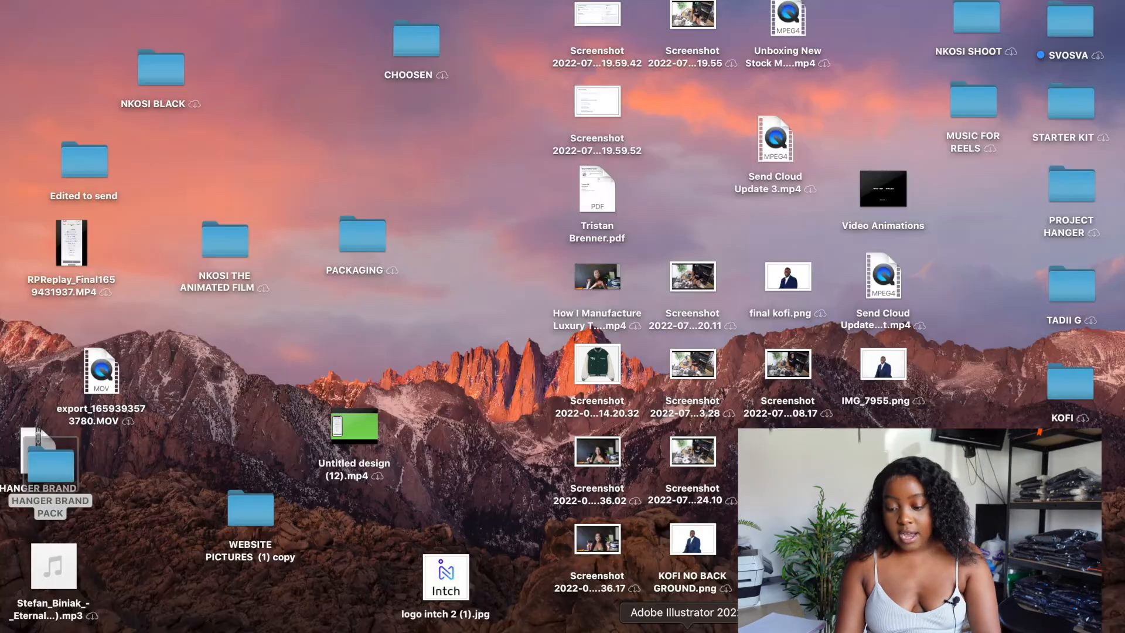
Switch to Adobe Illustrator and create a new A4 print document in landscape orientation, 297 x 210 mm, with CMYK colour
{"action": "left_click", "coordinate": [687, 632]}
{"action": "left_click", "coordinate": [53, 106]}
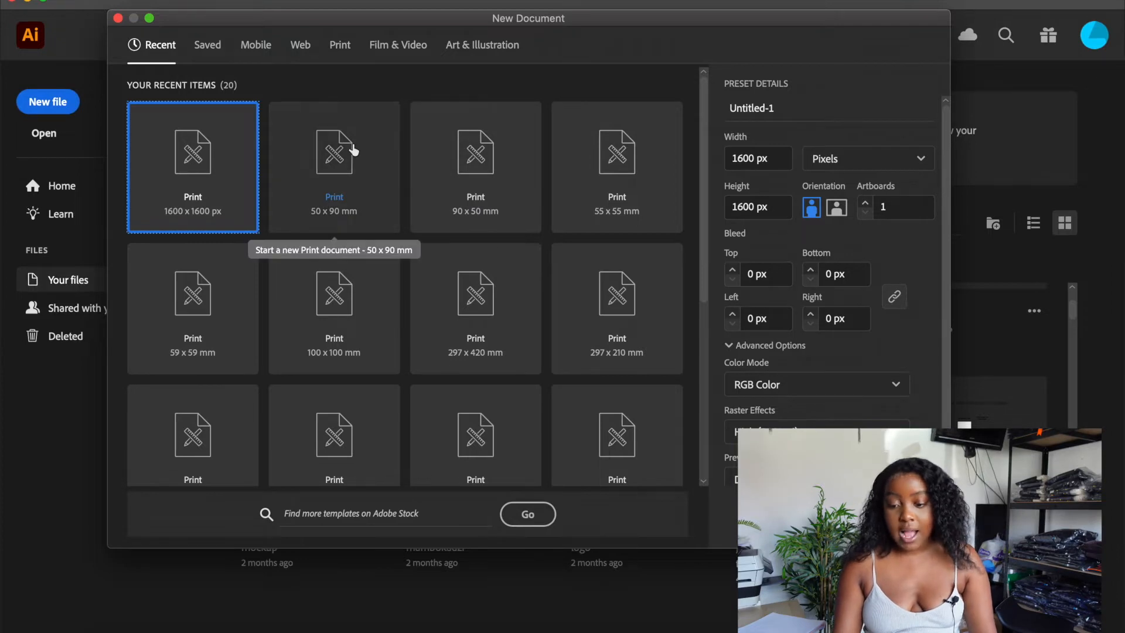
{"action": "scroll", "coordinate": [431, 226], "scroll_direction": "down", "scroll_amount": 5}
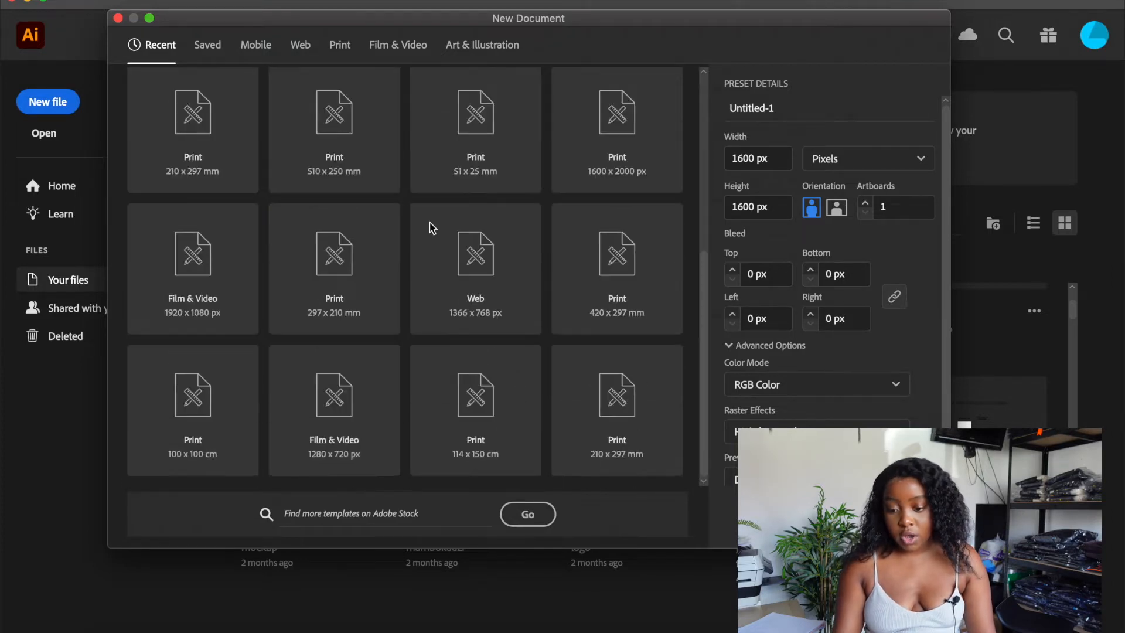
{"action": "scroll", "coordinate": [430, 223], "scroll_direction": "up", "scroll_amount": 5}
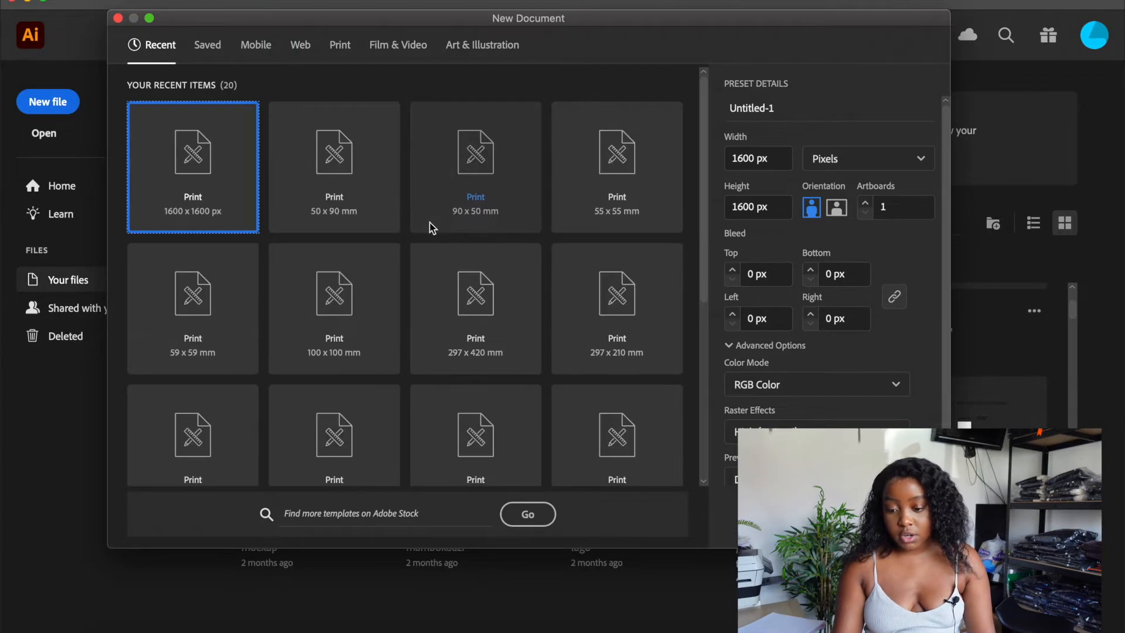
{"action": "left_click", "coordinate": [345, 53]}
{"action": "left_click", "coordinate": [357, 156]}
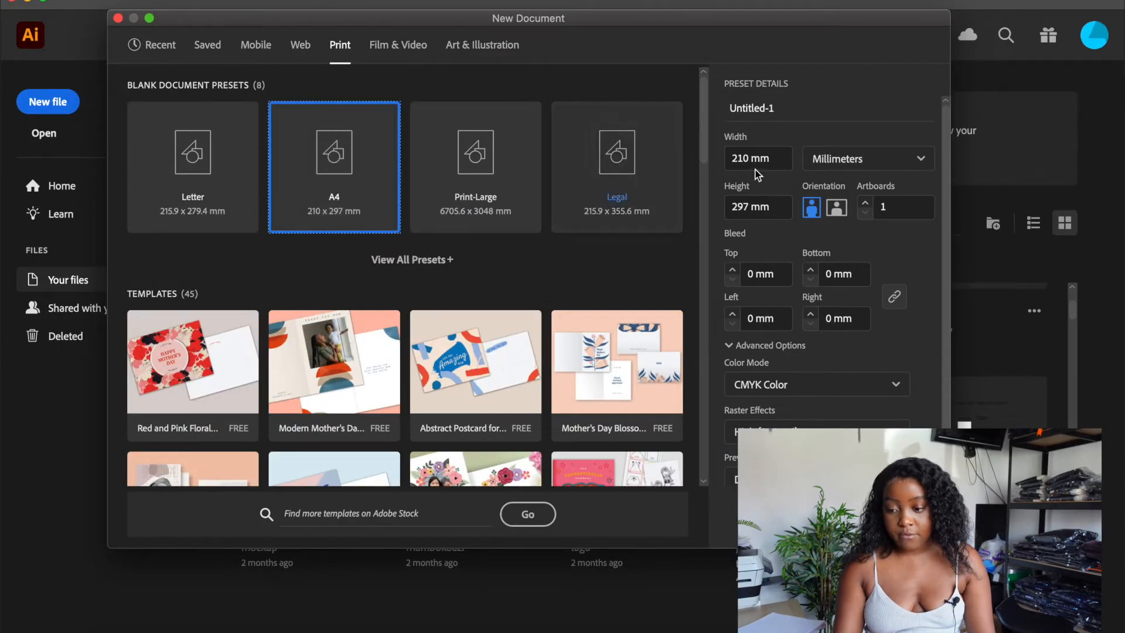
{"action": "left_click", "coordinate": [837, 209]}
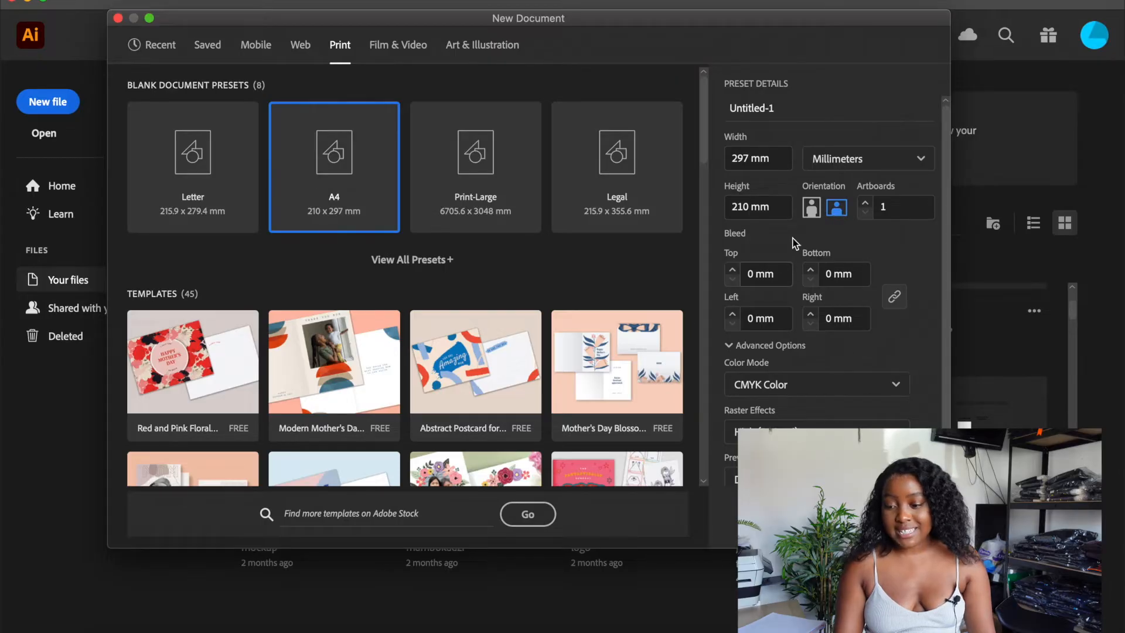
{"action": "left_click", "coordinate": [784, 107]}
{"action": "key", "text": "Return"}
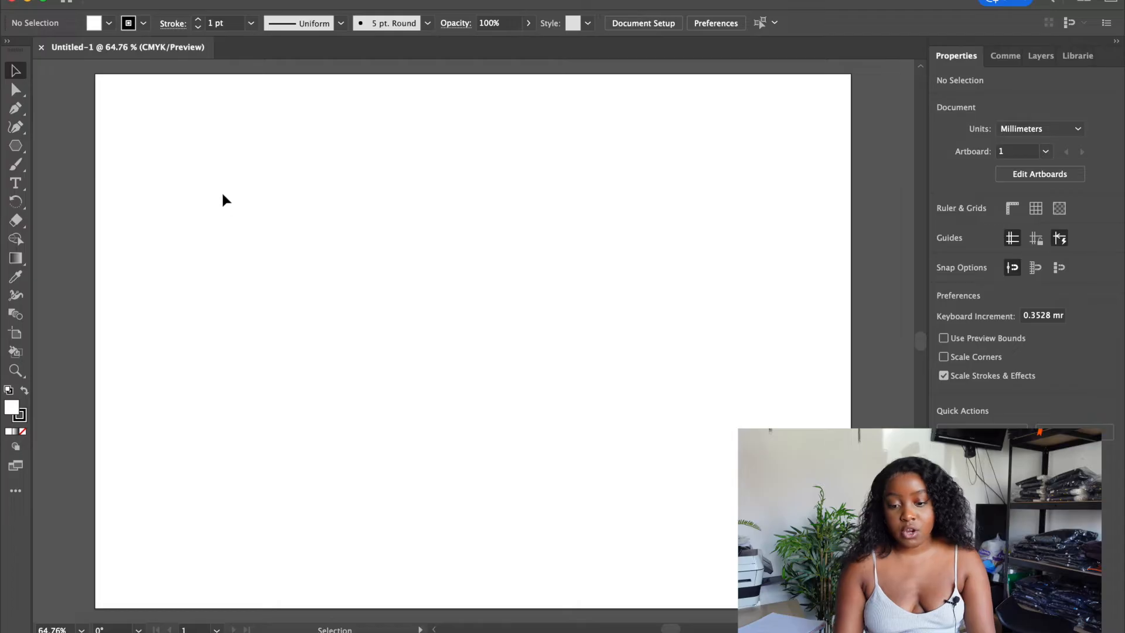
Draw a tilted hexagon about 41 mm wide in the upper-left area of the artboard
{"action": "left_click", "coordinate": [14, 148]}
{"action": "left_click_drag", "start_coordinate": [269, 168], "coordinate": [309, 208]}
{"action": "key", "text": "v"}
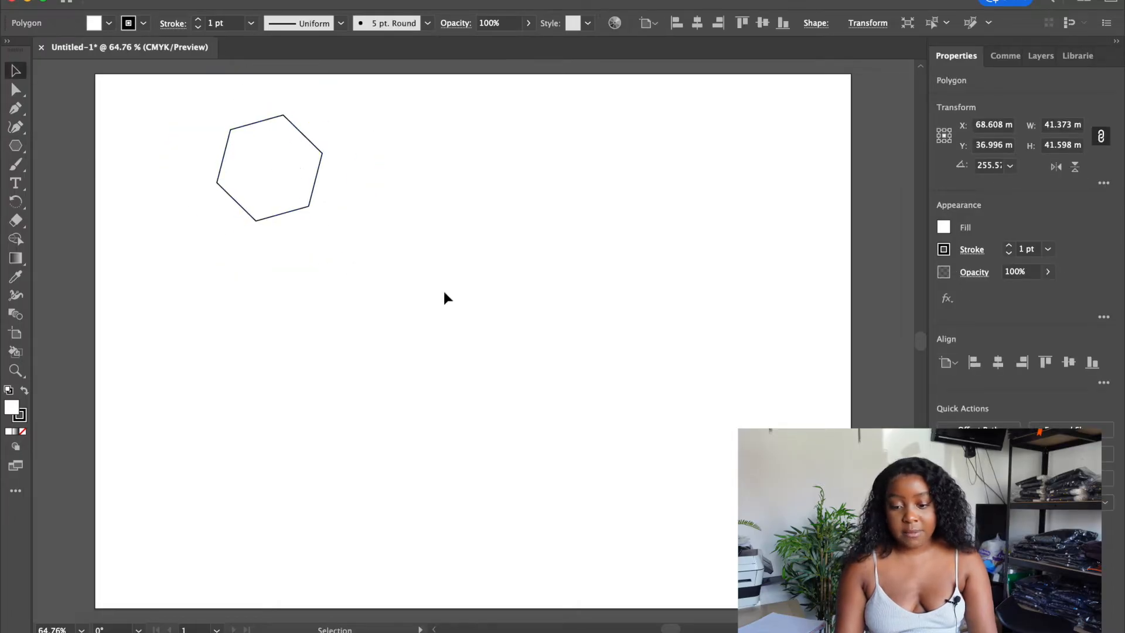
Move the whole hexagon around the artboard with the Selection tool, and delete it
{"action": "left_click", "coordinate": [444, 292]}
{"action": "left_click_drag", "start_coordinate": [289, 164], "coordinate": [231, 198]}
{"action": "left_click_drag", "start_coordinate": [231, 198], "coordinate": [393, 197]}
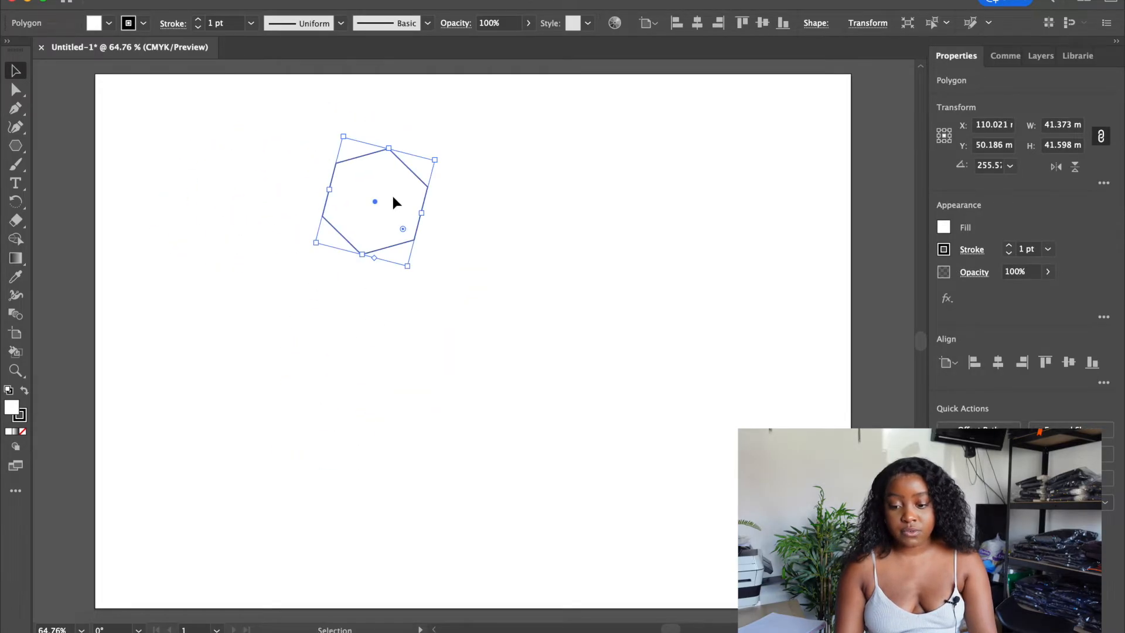
{"action": "key", "text": "Delete"}
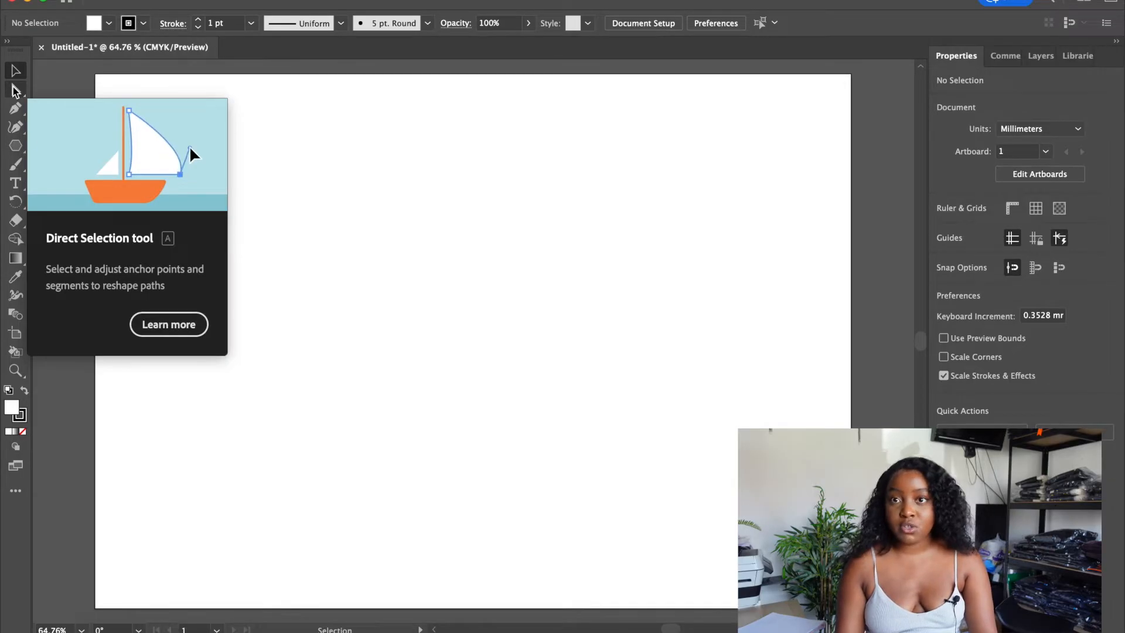
Draw a tilted hexagon about 46 mm wide near the artboard's upper edge and move it down to mid-height
{"action": "left_click", "coordinate": [15, 145]}
{"action": "left_click_drag", "start_coordinate": [322, 165], "coordinate": [357, 204]}
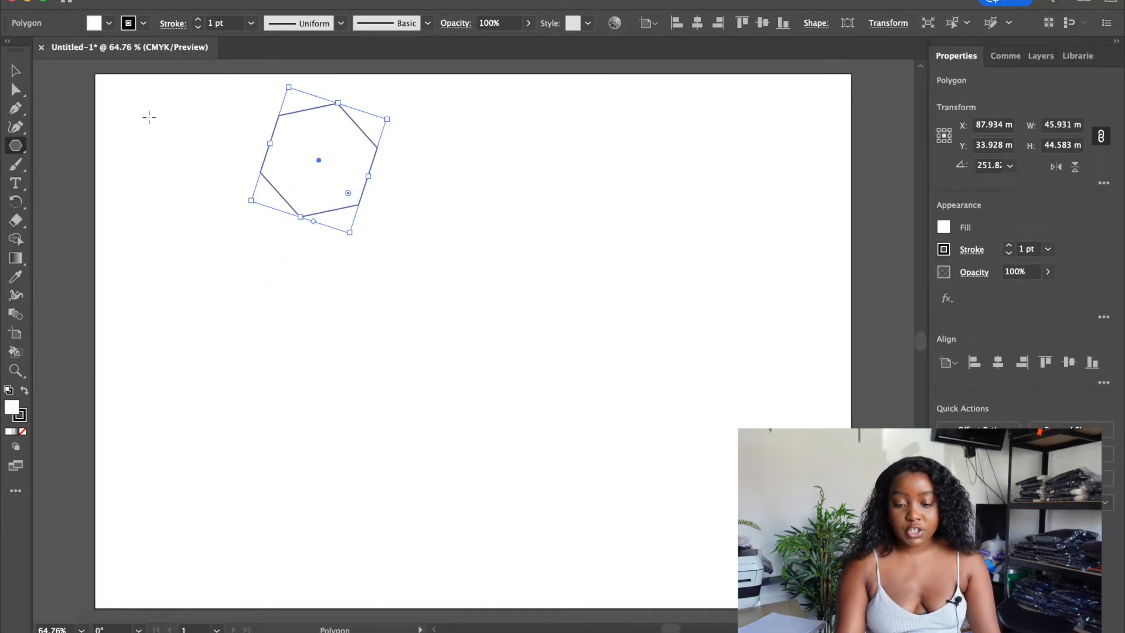
{"action": "key", "text": "v"}
{"action": "left_click_drag", "start_coordinate": [328, 161], "coordinate": [379, 299]}
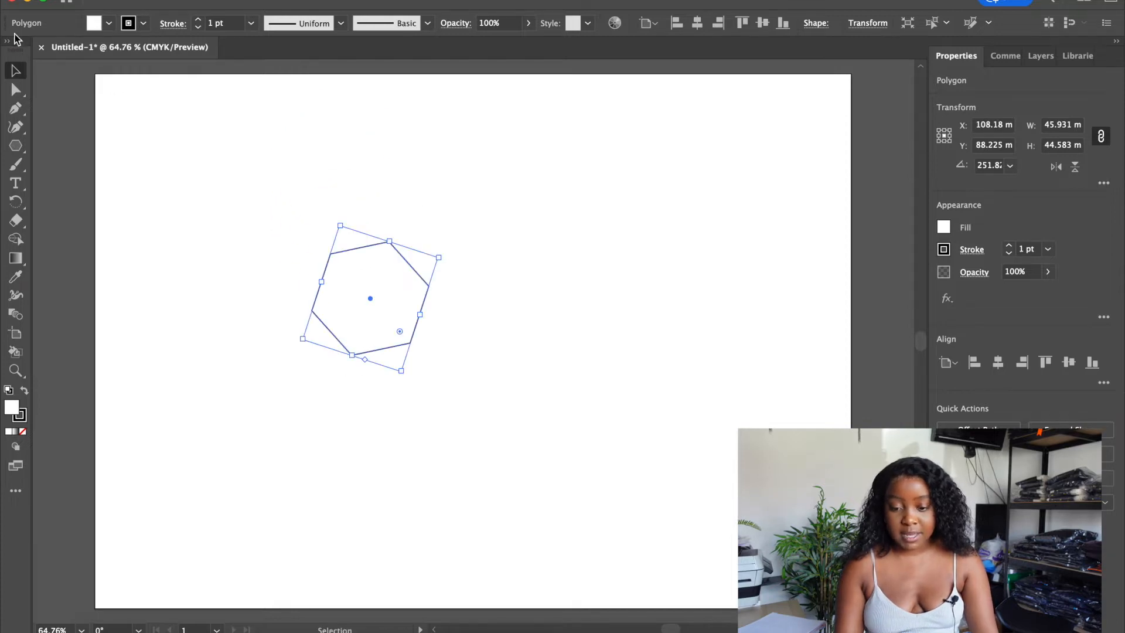
Reshape the hexagon by moving its individual anchor points with the Direct Selection tool, and delete the shape
{"action": "left_click", "coordinate": [16, 90]}
{"action": "left_click_drag", "start_coordinate": [388, 234], "coordinate": [417, 189]}
{"action": "left_click_drag", "start_coordinate": [460, 244], "coordinate": [381, 301]}
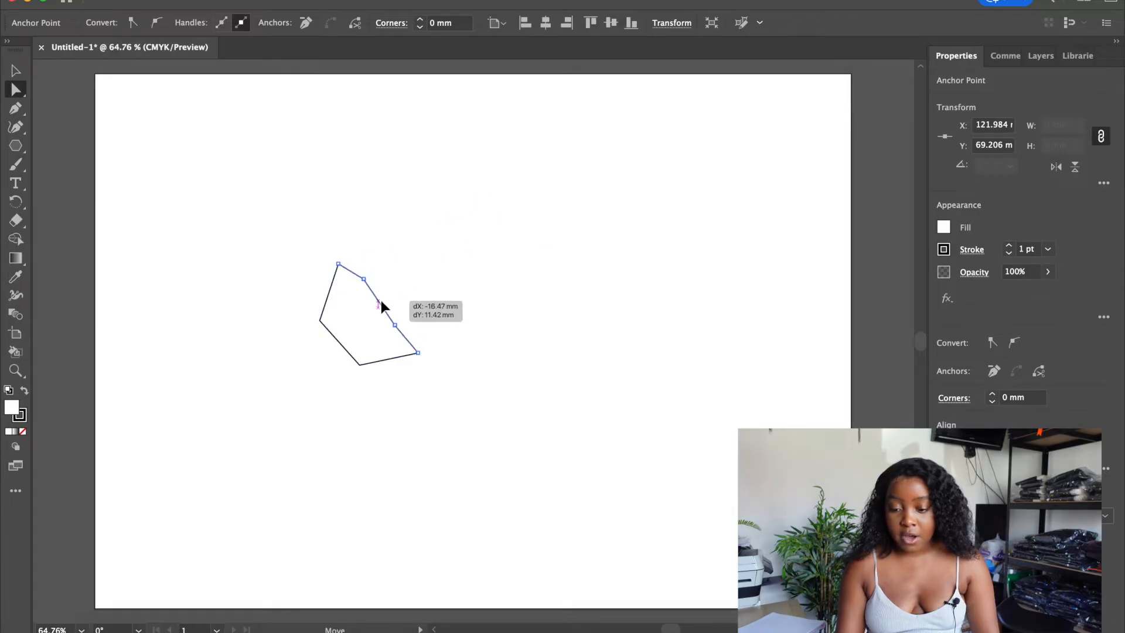
{"action": "left_click_drag", "start_coordinate": [334, 345], "coordinate": [285, 370]}
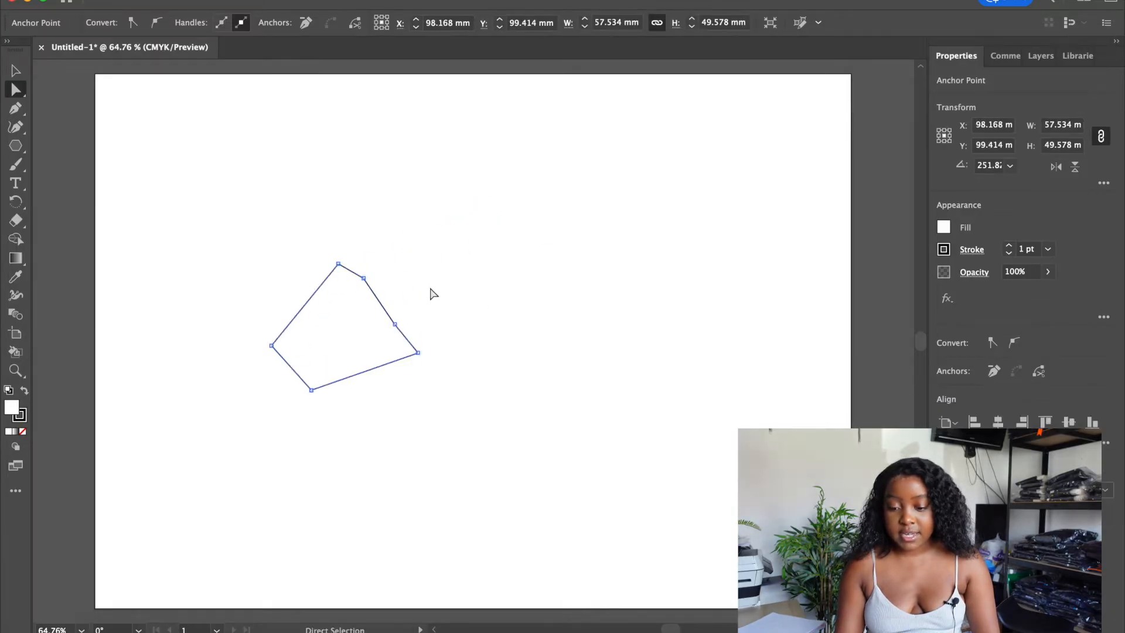
{"action": "left_click_drag", "start_coordinate": [391, 305], "coordinate": [403, 284]}
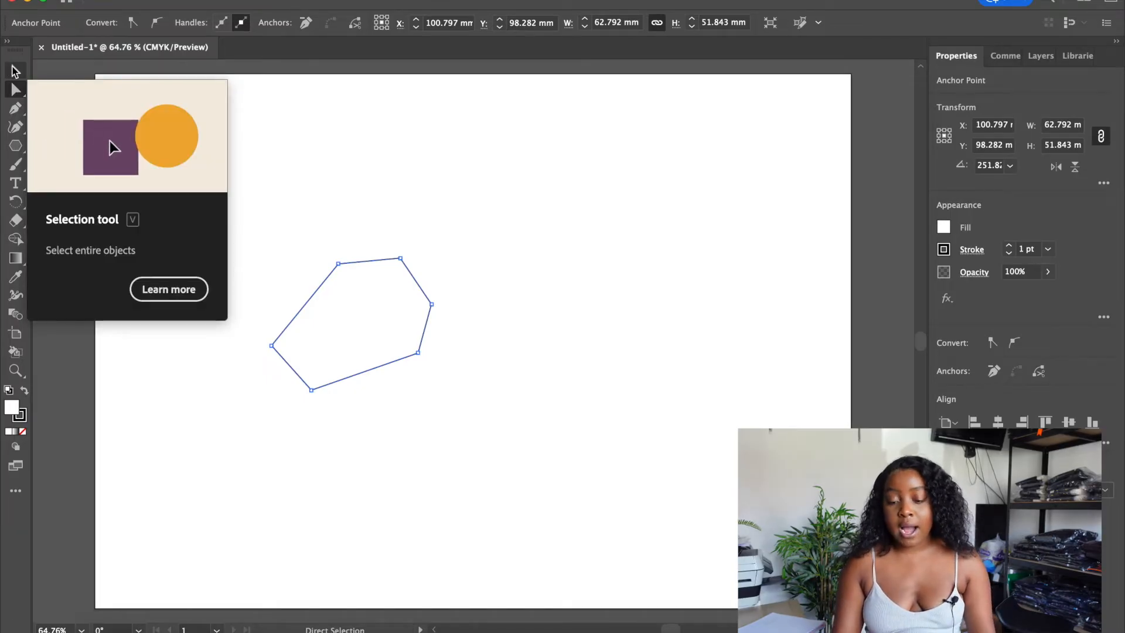
{"action": "left_click", "coordinate": [16, 71]}
{"action": "key", "text": "Delete"}
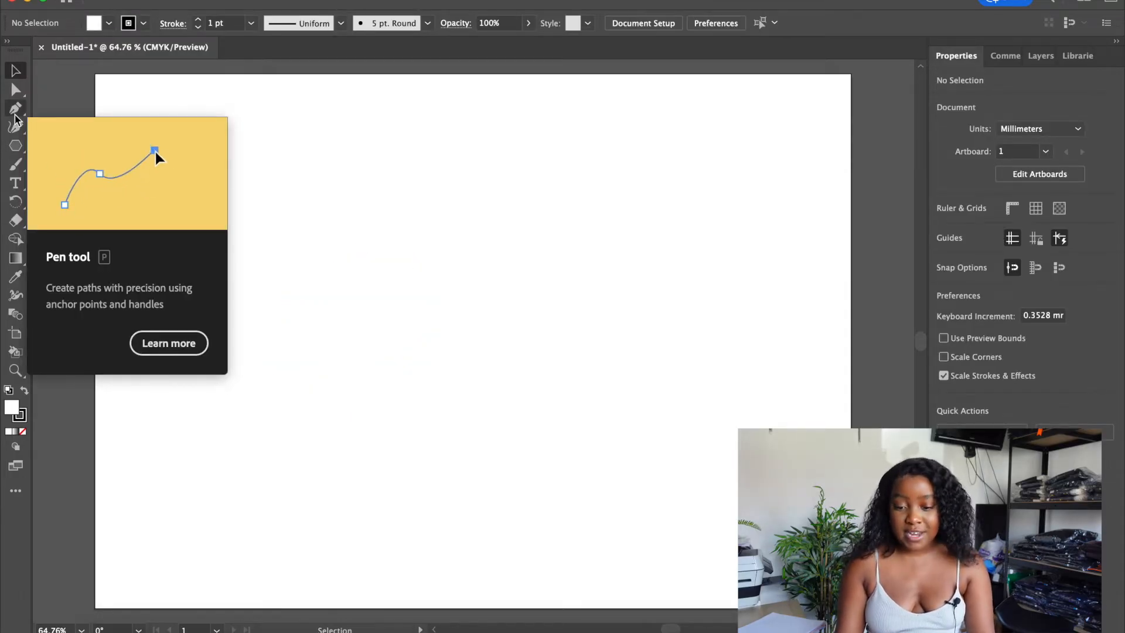
Draw a large closed, U-shaped path of 13 straight-edged points with the Pen tool across the artboard, and delete it
{"action": "left_click", "coordinate": [14, 109]}
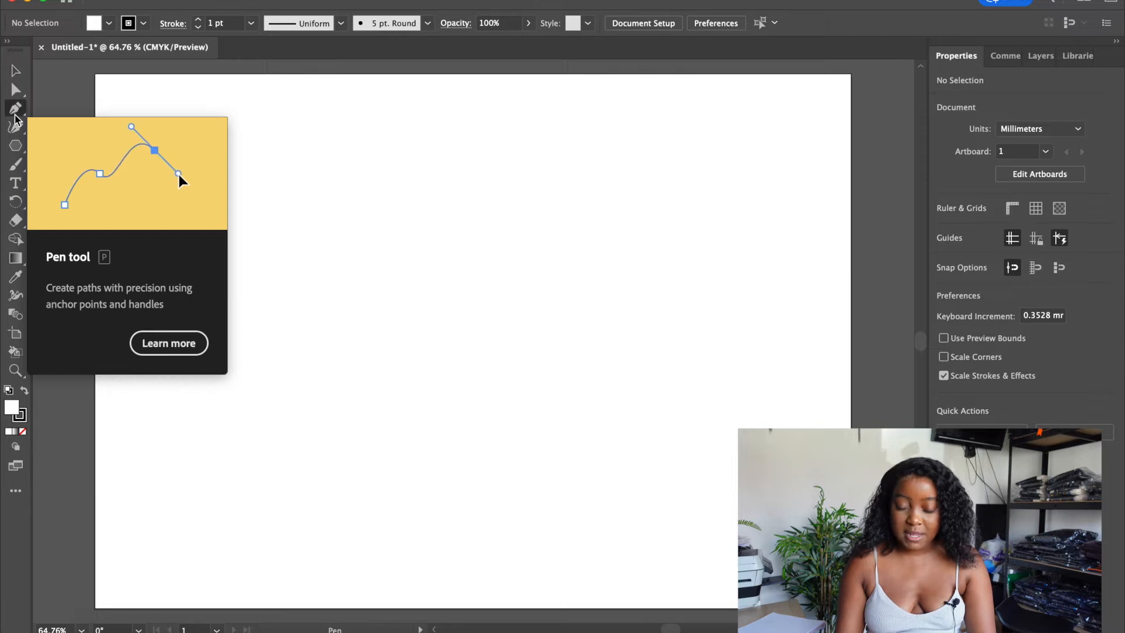
{"action": "left_click", "coordinate": [395, 176]}
{"action": "left_click", "coordinate": [290, 253]}
{"action": "left_click", "coordinate": [317, 346]}
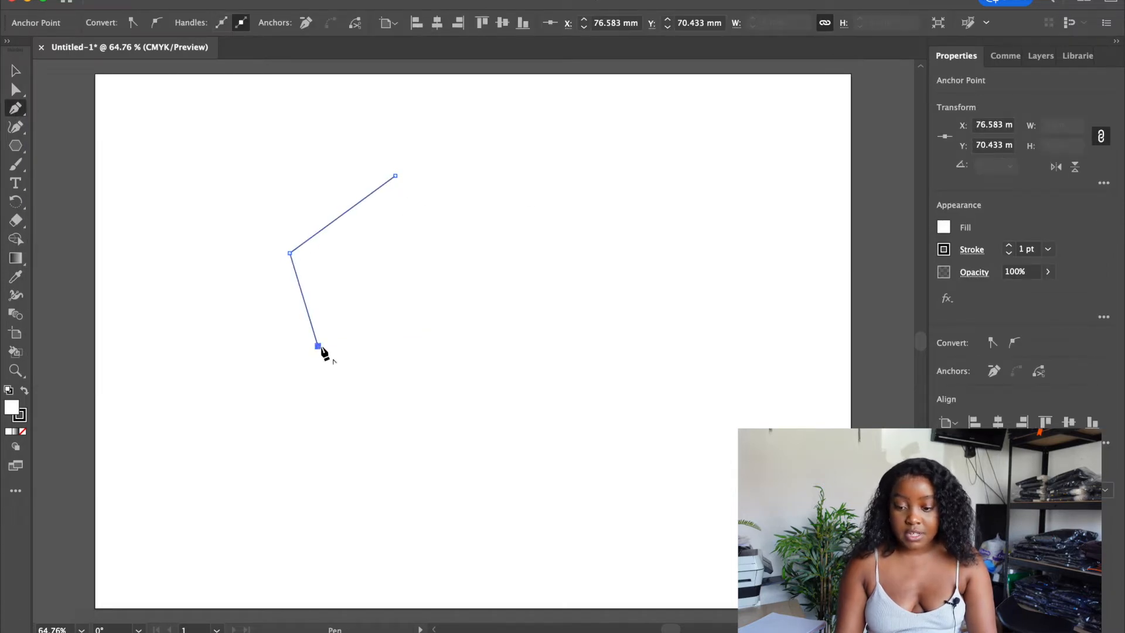
{"action": "left_click", "coordinate": [460, 376]}
{"action": "left_click", "coordinate": [584, 232]}
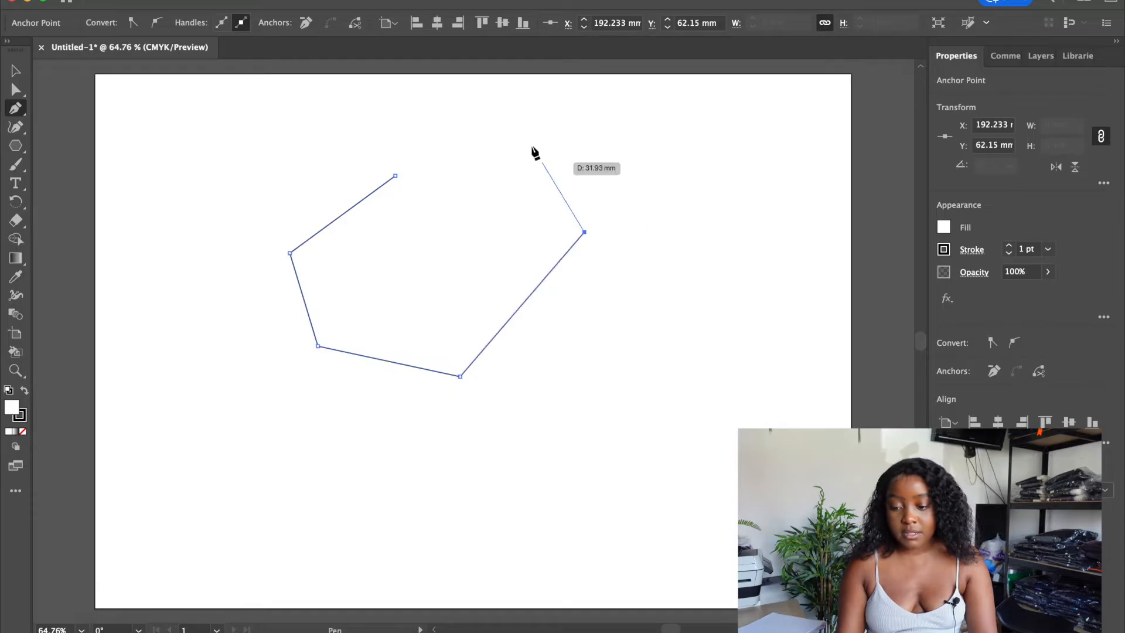
{"action": "left_click", "coordinate": [520, 133]}
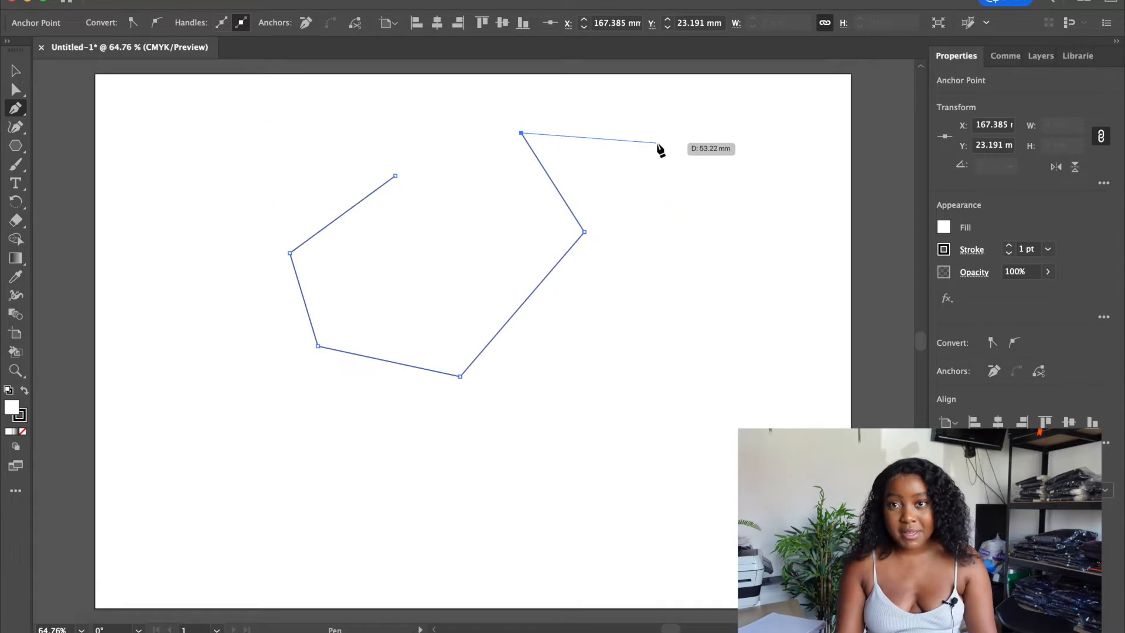
{"action": "left_click", "coordinate": [682, 133]}
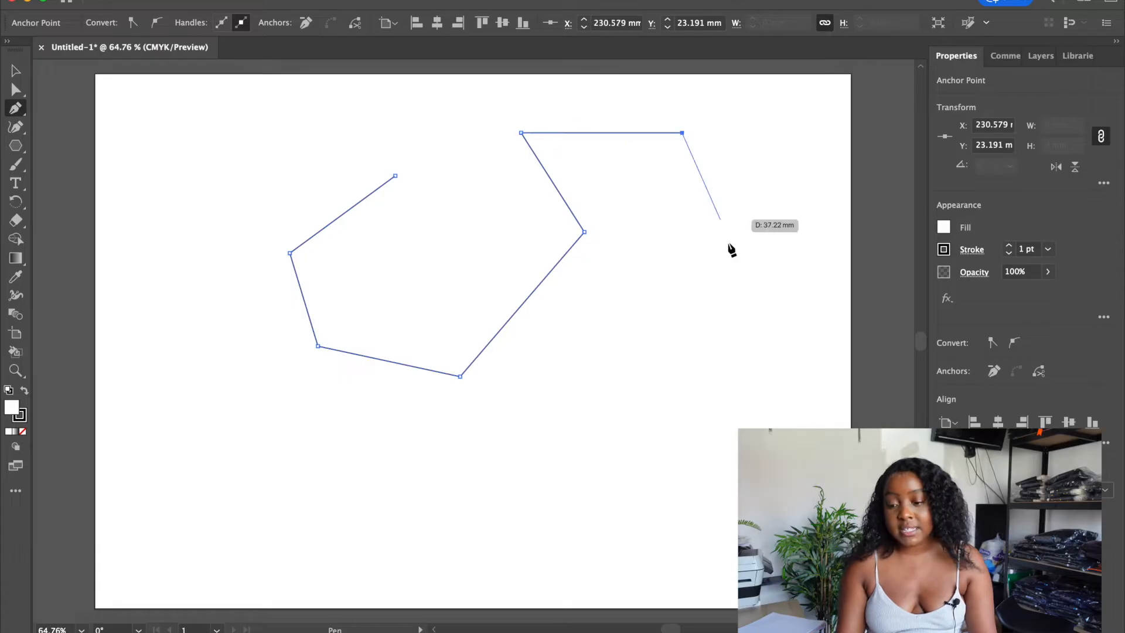
{"action": "left_click", "coordinate": [713, 324]}
{"action": "left_click", "coordinate": [627, 419]}
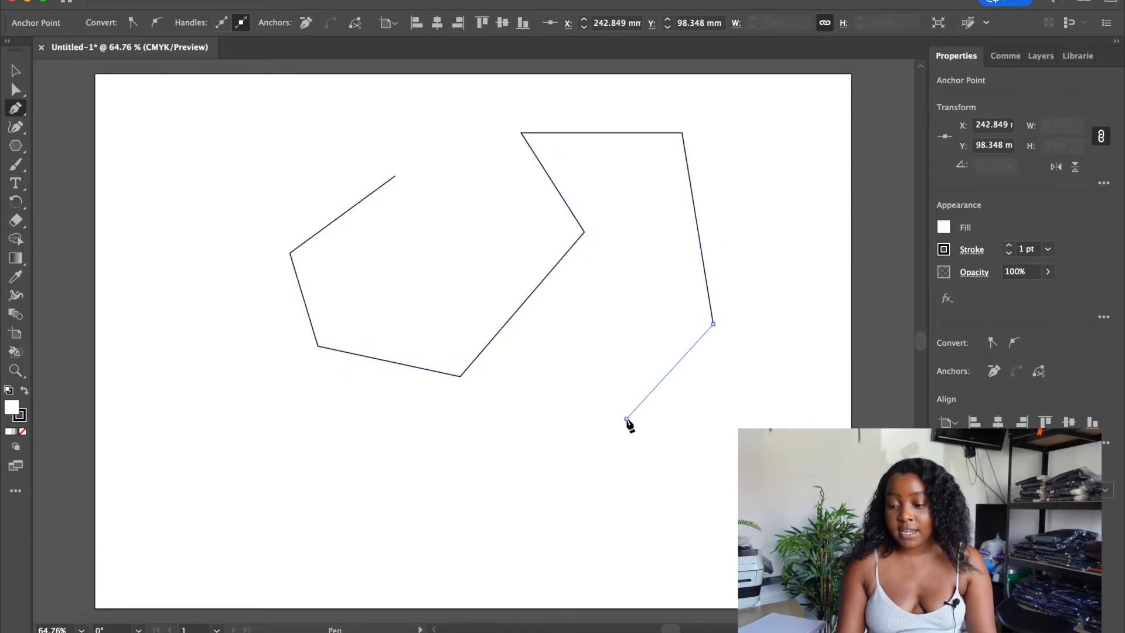
{"action": "left_click", "coordinate": [454, 469]}
{"action": "left_click", "coordinate": [284, 428]}
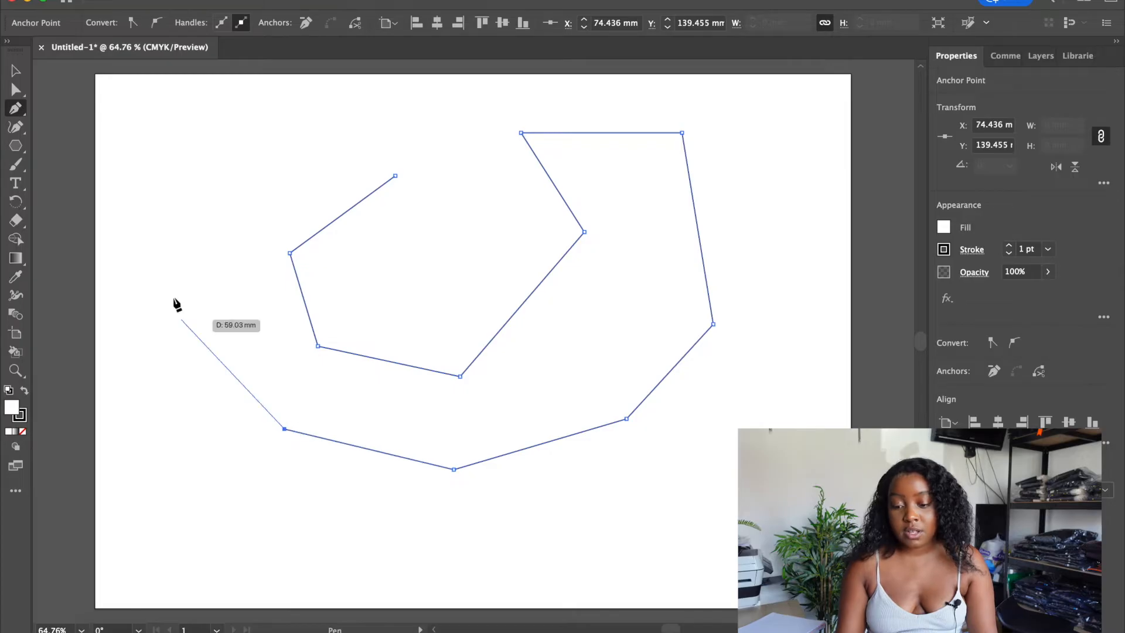
{"action": "left_click", "coordinate": [177, 274]}
{"action": "left_click", "coordinate": [277, 144]}
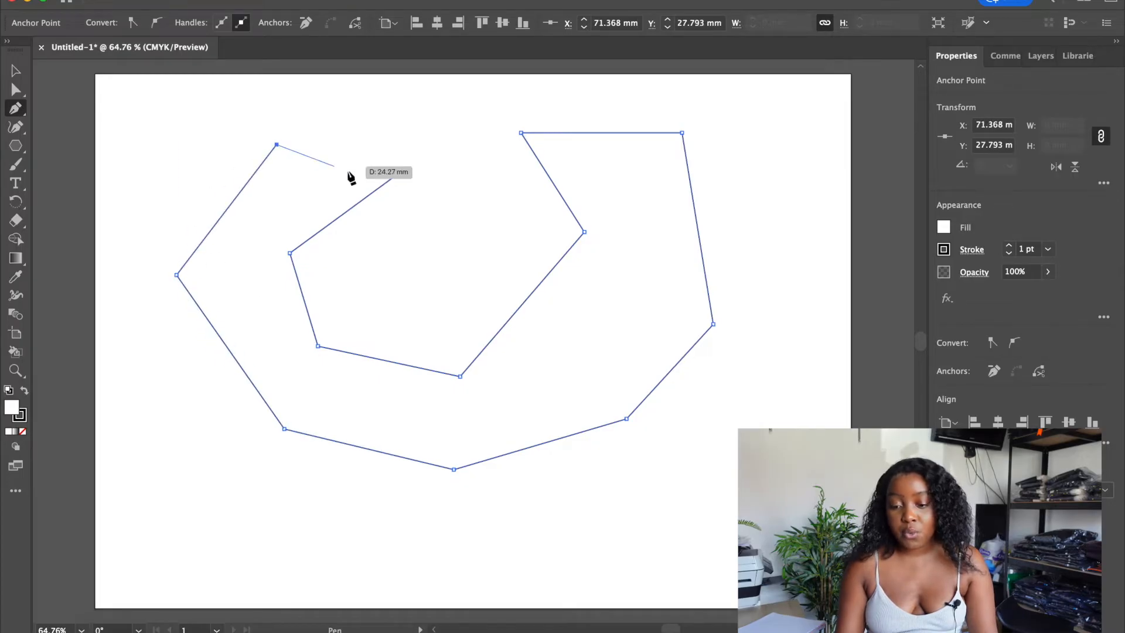
{"action": "left_click", "coordinate": [395, 176]}
{"action": "key", "text": "v"}
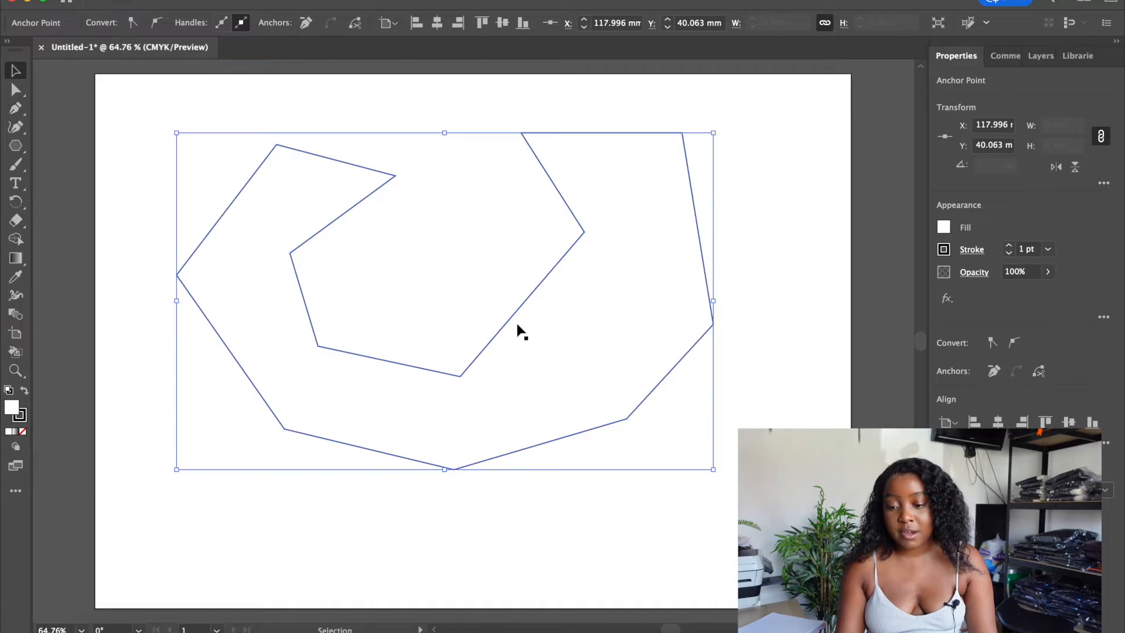
{"action": "key", "text": "Delete"}
Draw a closed, roughly rectangular four-point shape about 70 mm wide with the Pen tool in the artboard's upper middle
{"action": "left_click", "coordinate": [16, 109]}
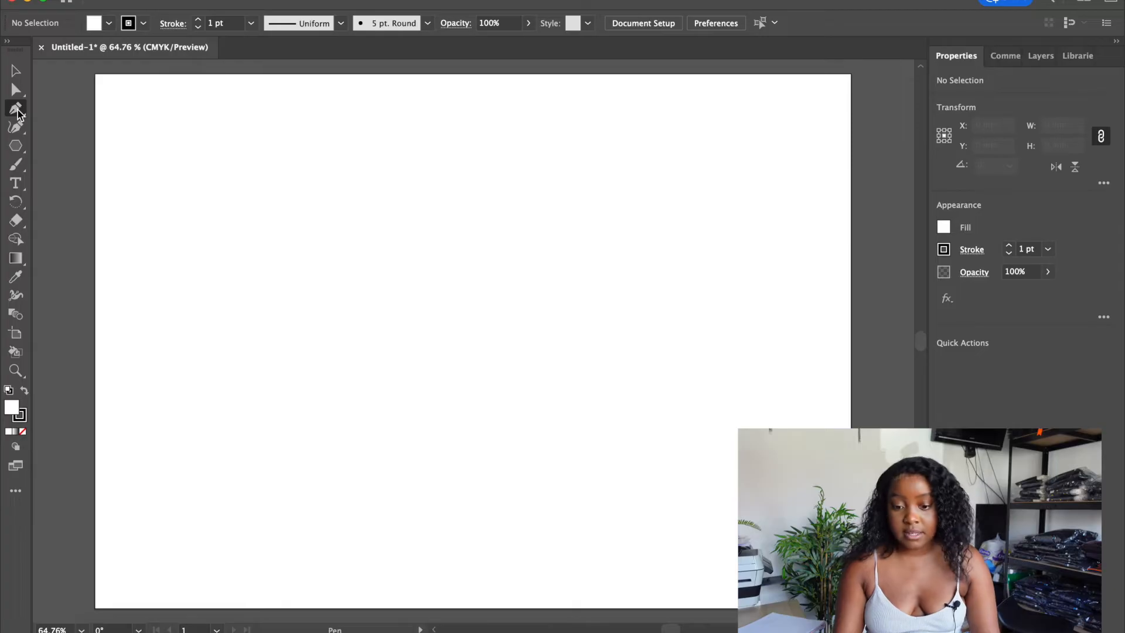
{"action": "left_click", "coordinate": [18, 113]}
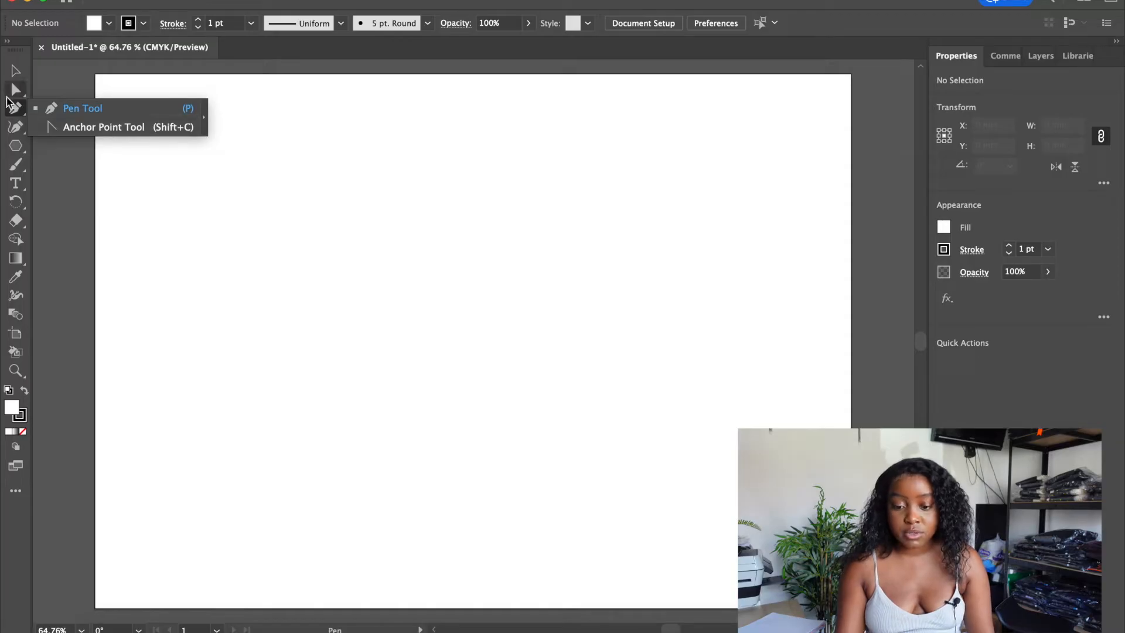
{"action": "left_click", "coordinate": [91, 114]}
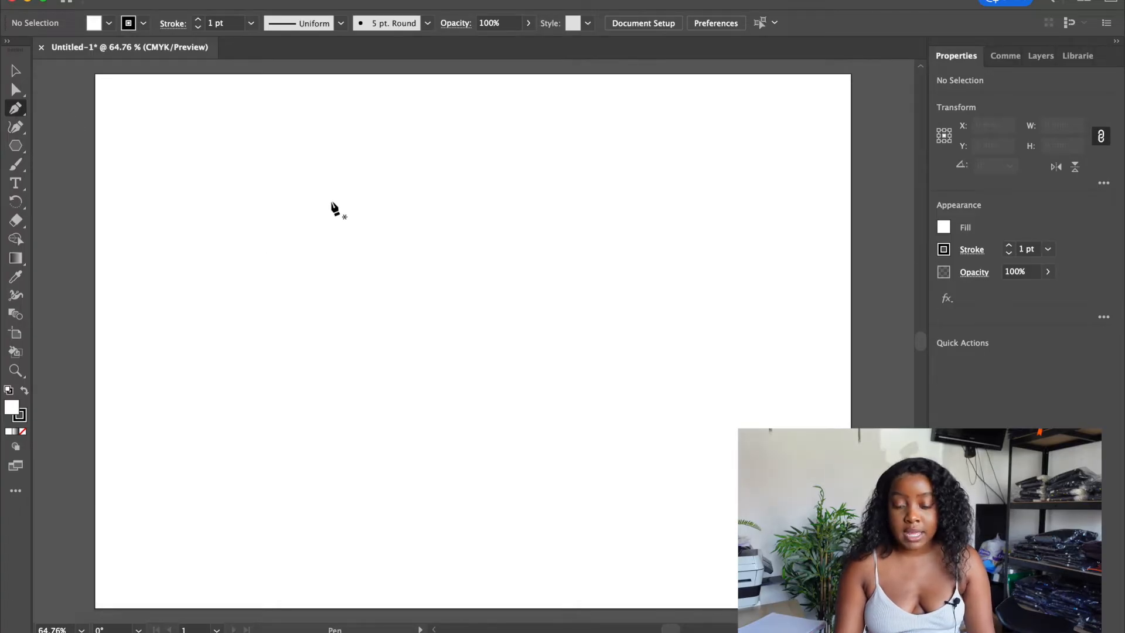
{"action": "left_click", "coordinate": [331, 201]}
{"action": "left_click", "coordinate": [505, 196]}
{"action": "left_click", "coordinate": [510, 303]}
{"action": "left_click", "coordinate": [333, 303]}
{"action": "left_click", "coordinate": [331, 201]}
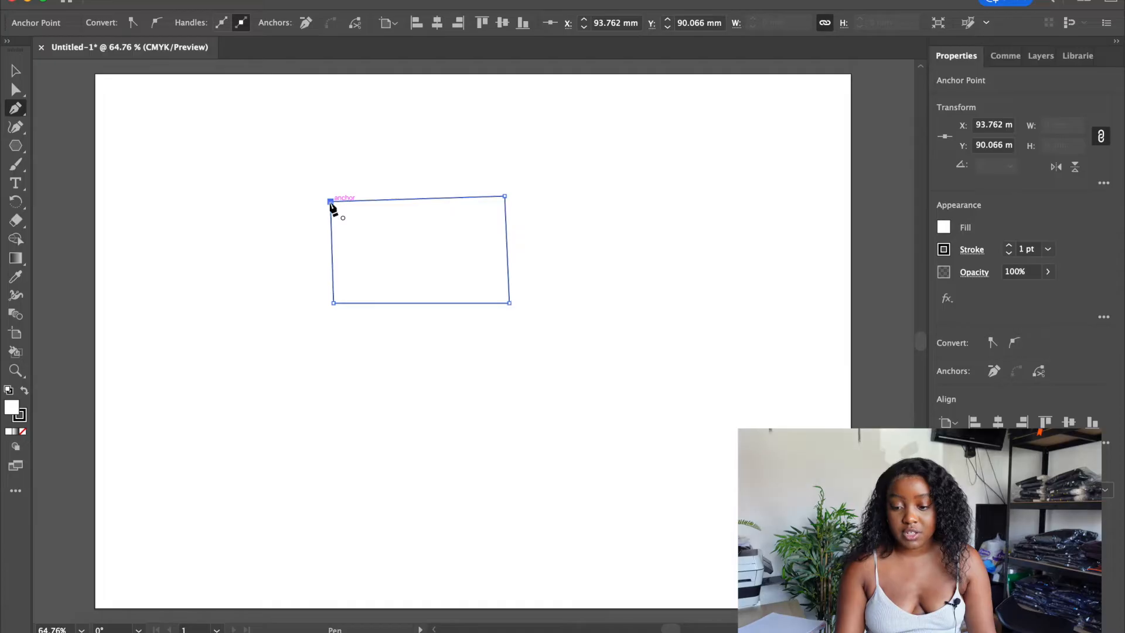
Bend the four-point shape's top edge into a curve with the Anchor Point tool and adjust both of its handles
{"action": "left_click", "coordinate": [15, 111]}
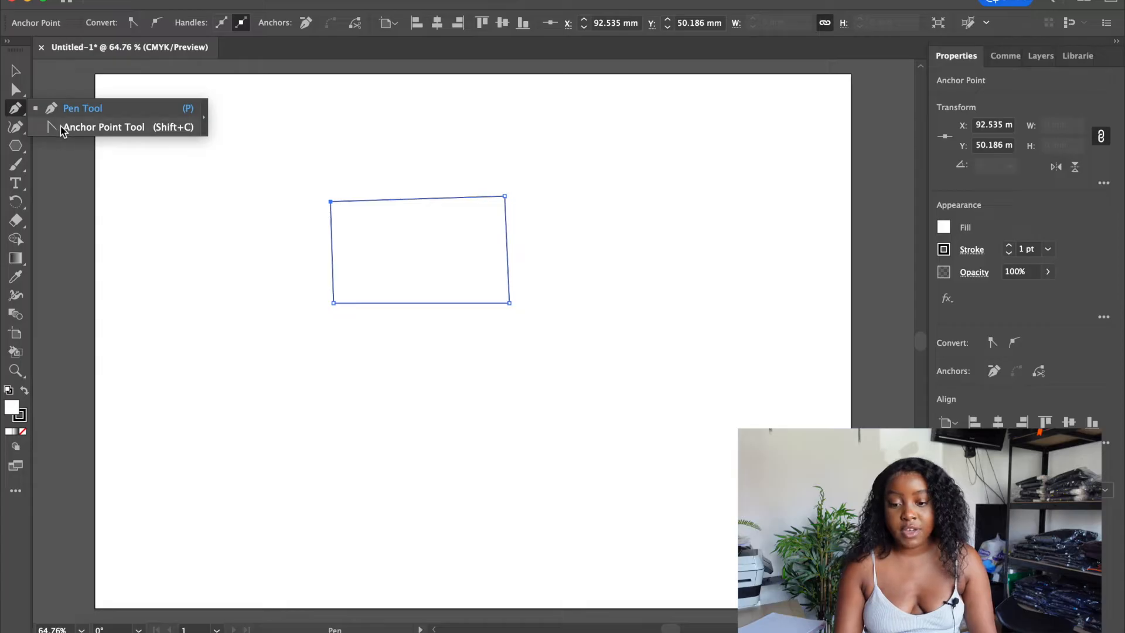
{"action": "left_click", "coordinate": [96, 130]}
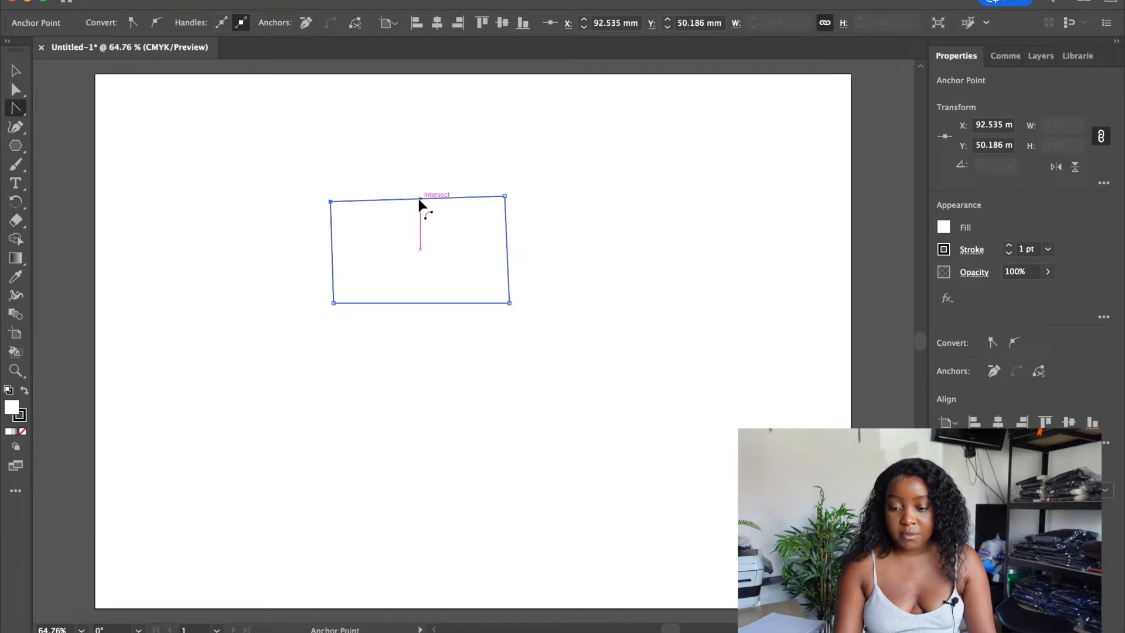
{"action": "left_click_drag", "start_coordinate": [419, 200], "coordinate": [430, 290]}
{"action": "left_click_drag", "start_coordinate": [389, 87], "coordinate": [426, 99]}
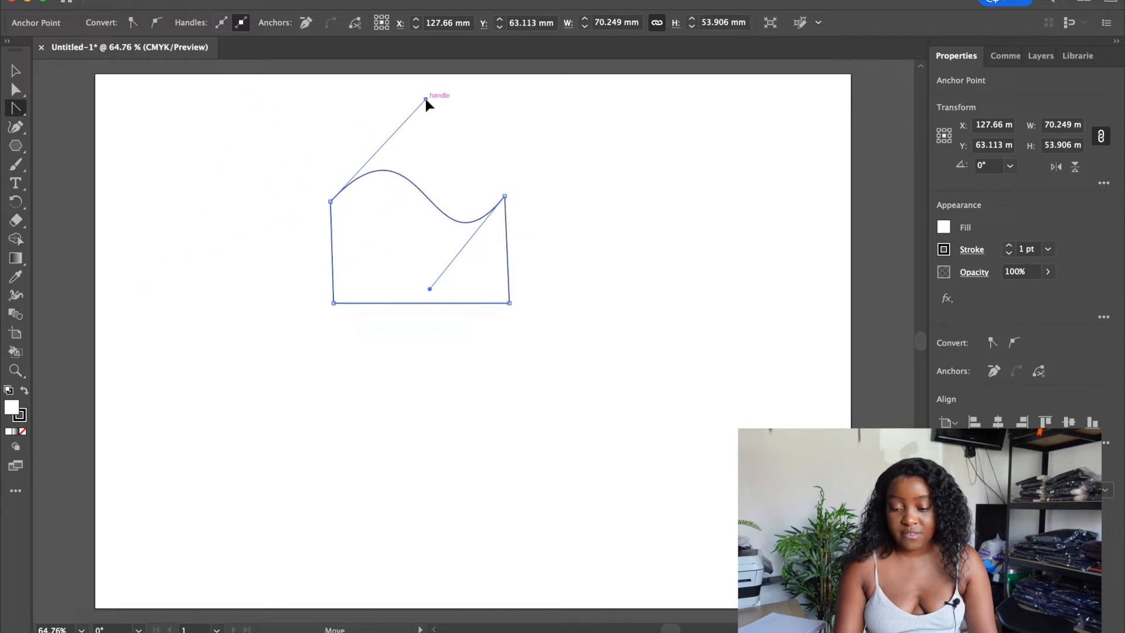
{"action": "mouse_move", "coordinate": [430, 291]}
{"action": "left_mouse_down"}
{"action": "mouse_move", "coordinate": [461, 149]}
{"action": "mouse_move", "coordinate": [578, 137]}
{"action": "mouse_move", "coordinate": [599, 158]}
{"action": "left_mouse_up"}
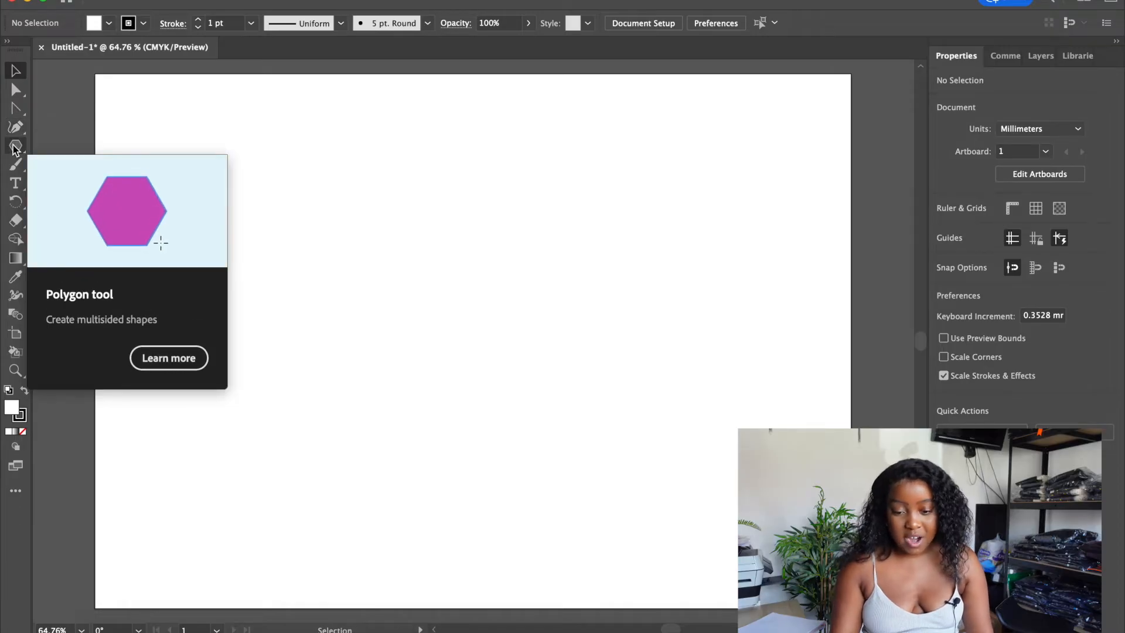
Draw a 35.278 mm circle with the Ellipse tool in the artboard's left half, and delete it
{"action": "left_click", "coordinate": [14, 147]}
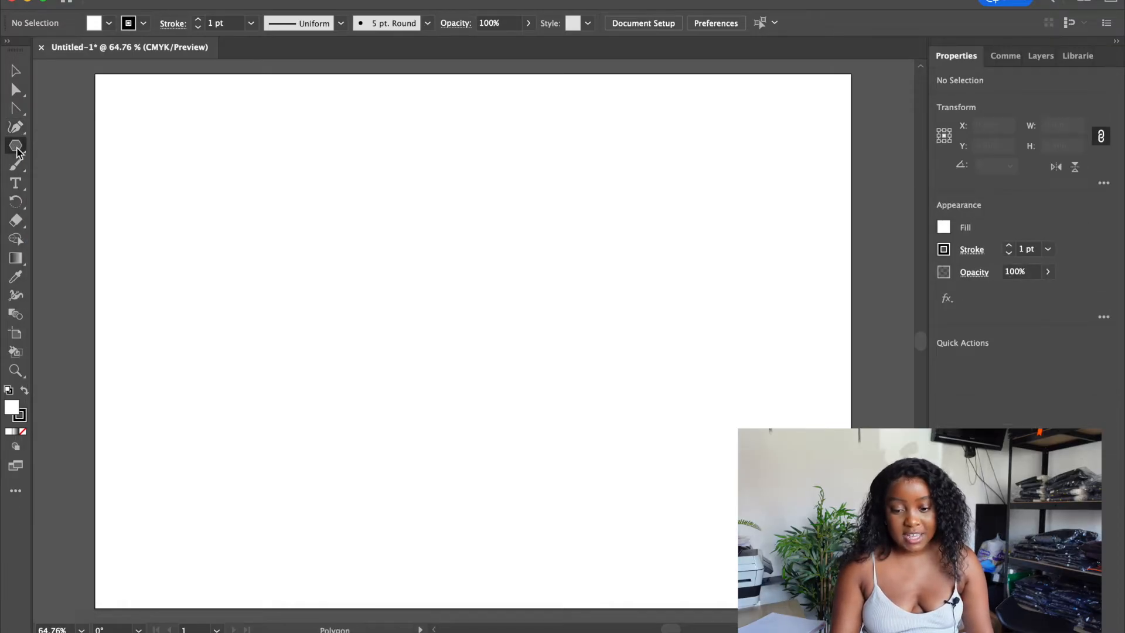
{"action": "left_click", "coordinate": [16, 148]}
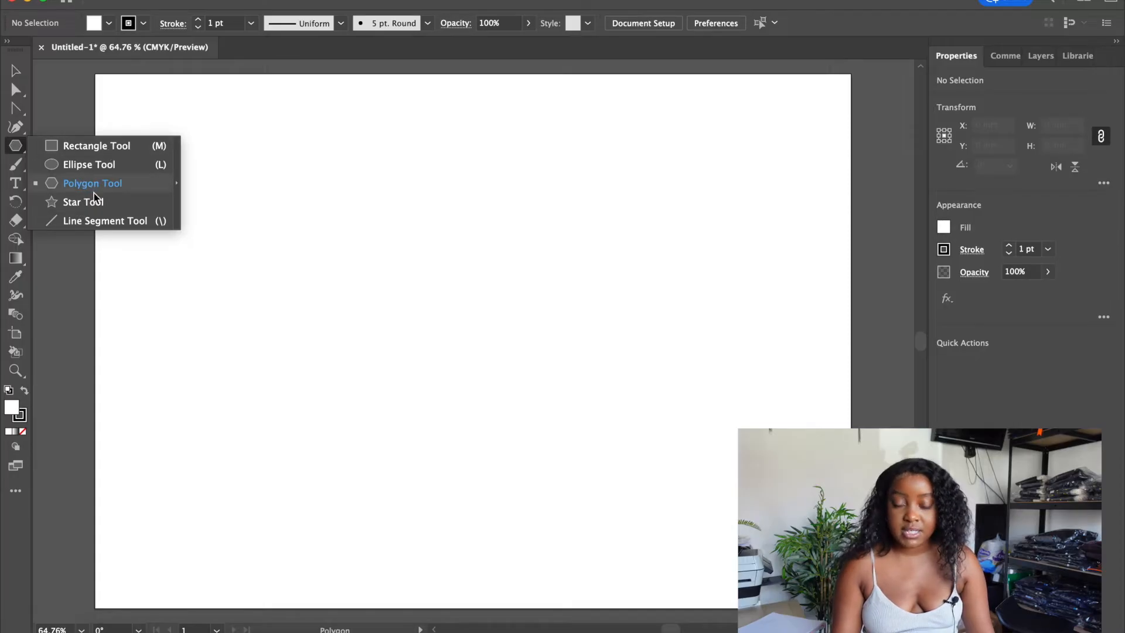
{"action": "left_click", "coordinate": [94, 167]}
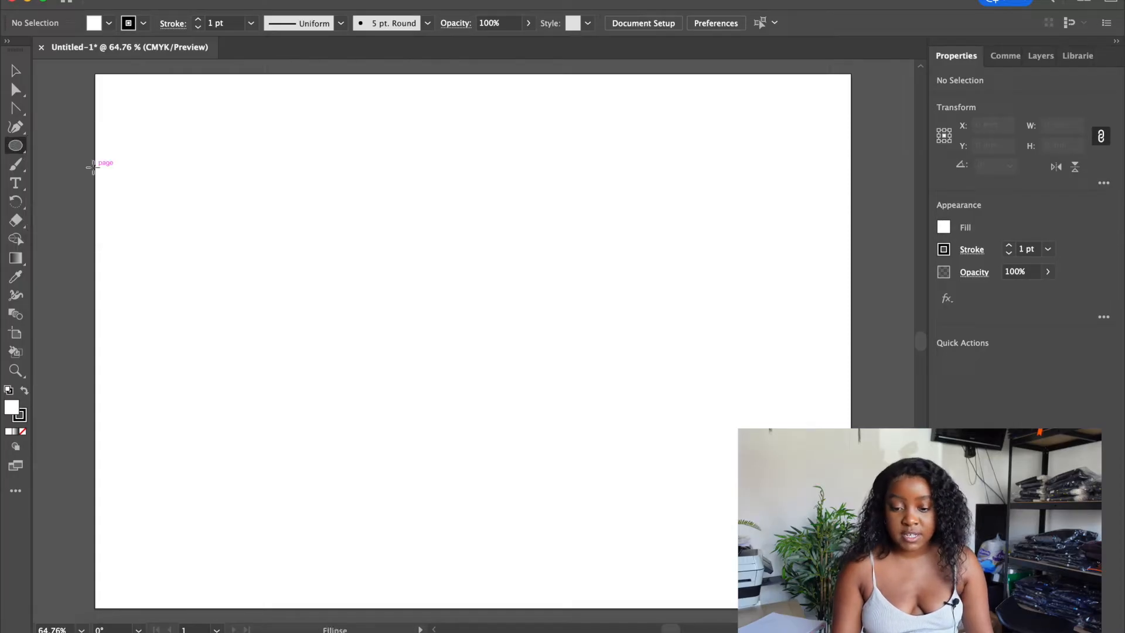
{"action": "left_click", "coordinate": [314, 265]}
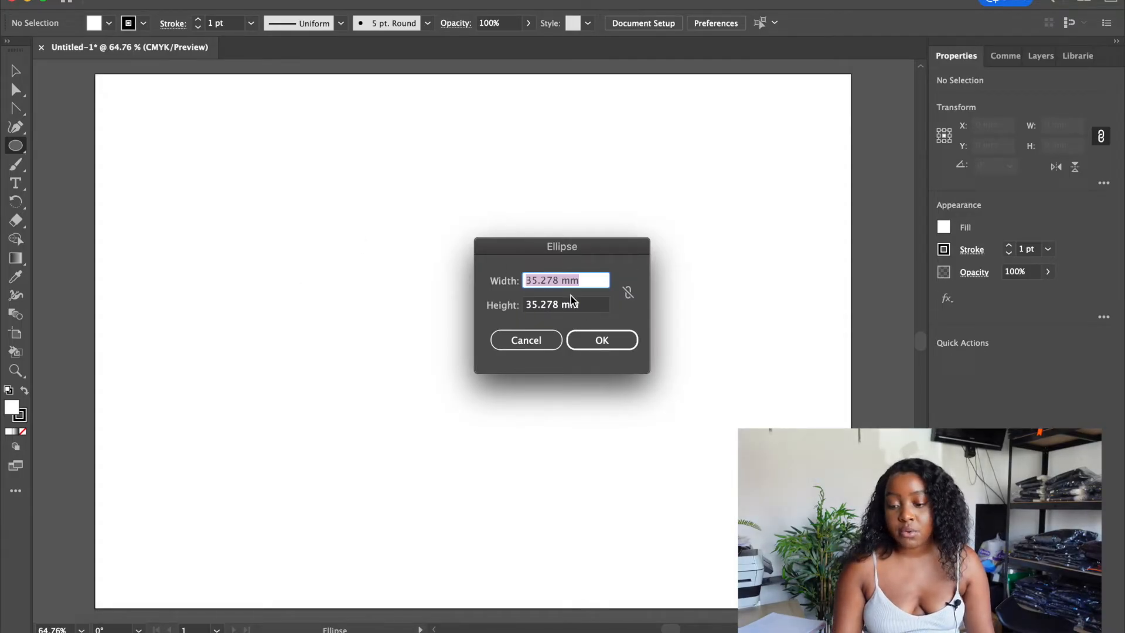
{"action": "left_click", "coordinate": [603, 337]}
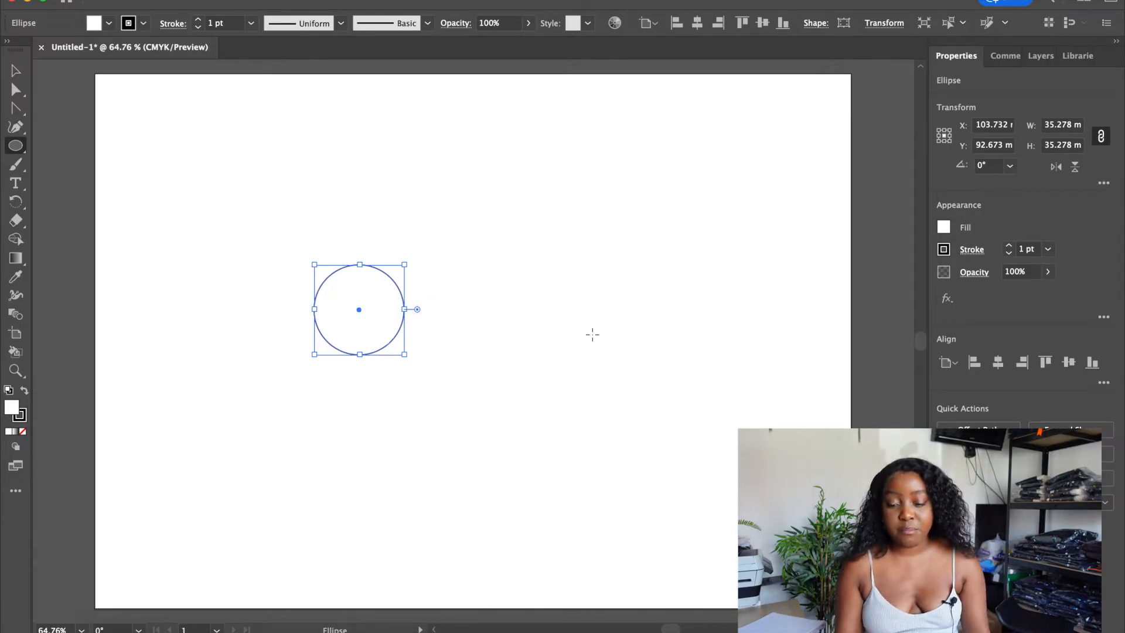
{"action": "key", "text": "Delete"}
Draw a freehand rectangle in the artboard's upper middle and an ellipse about 74 × 57 mm at lower left, and delete both
{"action": "key", "text": "m"}
{"action": "left_click_drag", "start_coordinate": [322, 190], "coordinate": [501, 324]}
{"action": "left_click_drag", "start_coordinate": [15, 145], "coordinate": [47, 165]}
{"action": "left_click_drag", "start_coordinate": [189, 364], "coordinate": [378, 509]}
{"action": "key", "text": "v"}
{"action": "key", "text": "super+a"}
{"action": "key", "text": "Delete"}
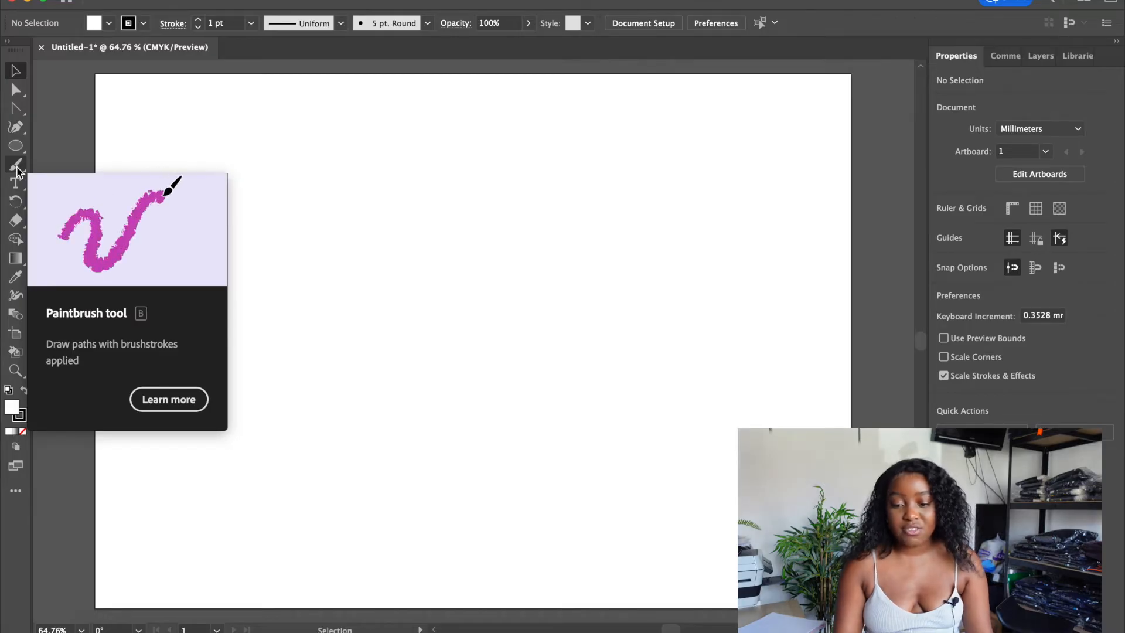
Place point text in the artboard's upper-left area with the Type tool and enter the person's short name in capitals
{"action": "left_click", "coordinate": [16, 167]}
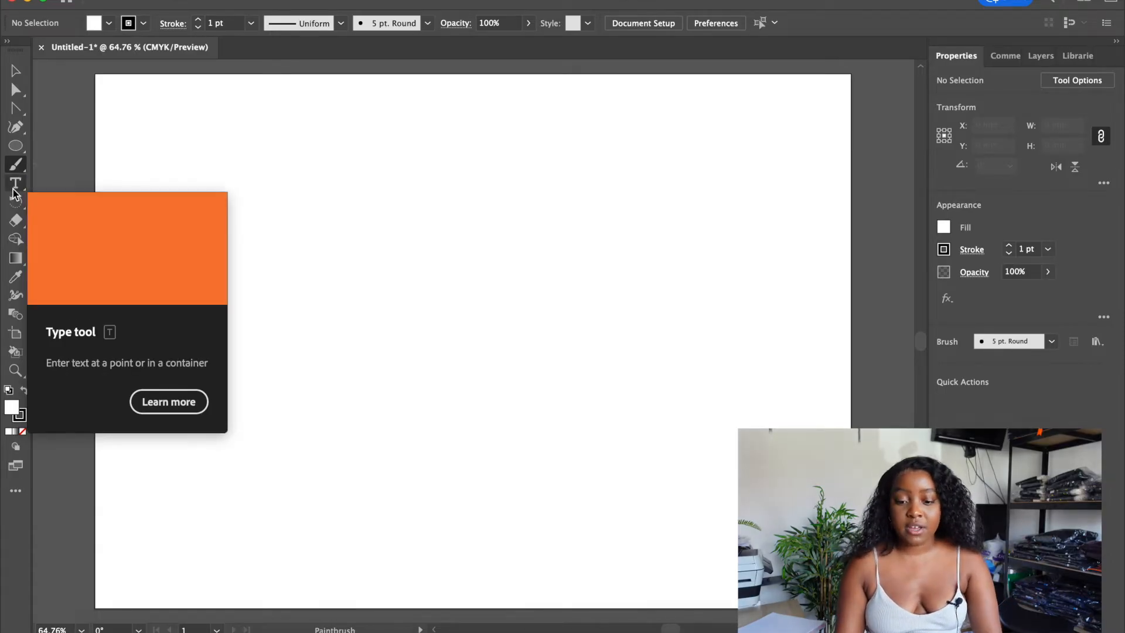
{"action": "left_click", "coordinate": [14, 186]}
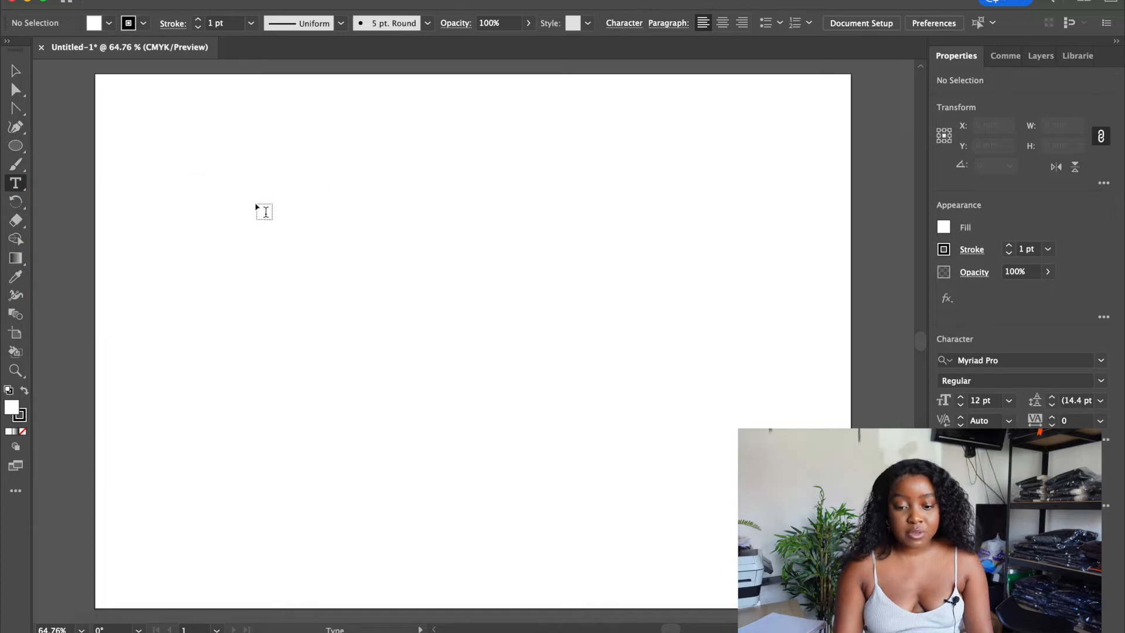
{"action": "left_click", "coordinate": [301, 222]}
{"action": "key", "text": "BackSpace"}
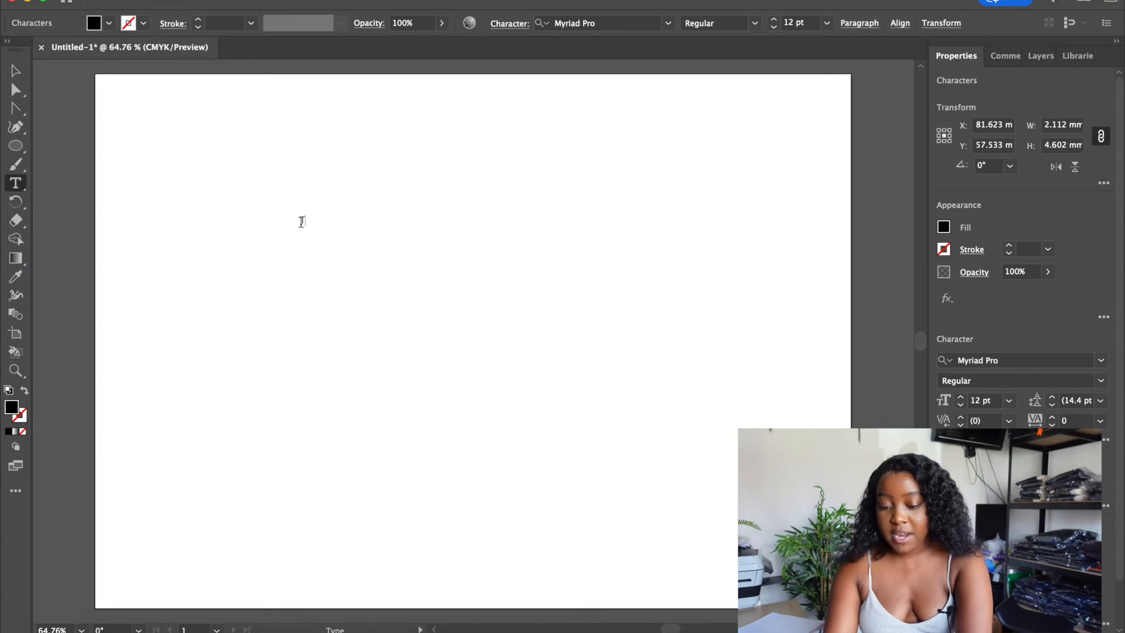
{"action": "type", "text": "ADI G"}
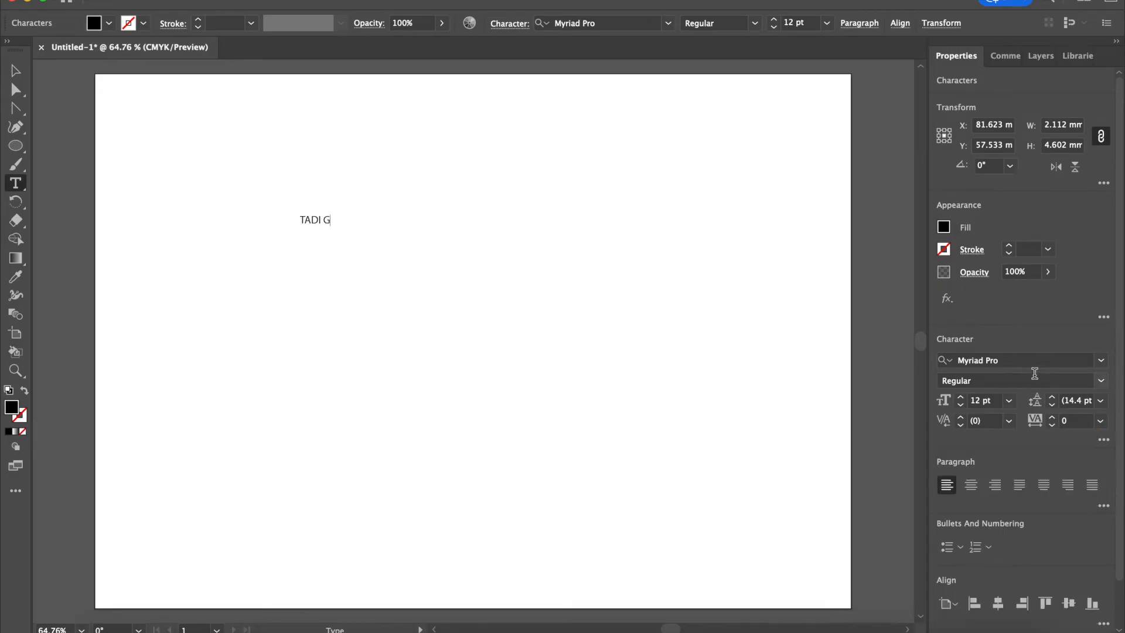
Look through the available fonts for the text without choosing another one
{"action": "left_click", "coordinate": [1101, 360]}
{"action": "scroll", "coordinate": [973, 531], "scroll_direction": "down", "scroll_amount": 1}
{"action": "scroll", "coordinate": [973, 530], "scroll_direction": "down", "scroll_amount": 10}
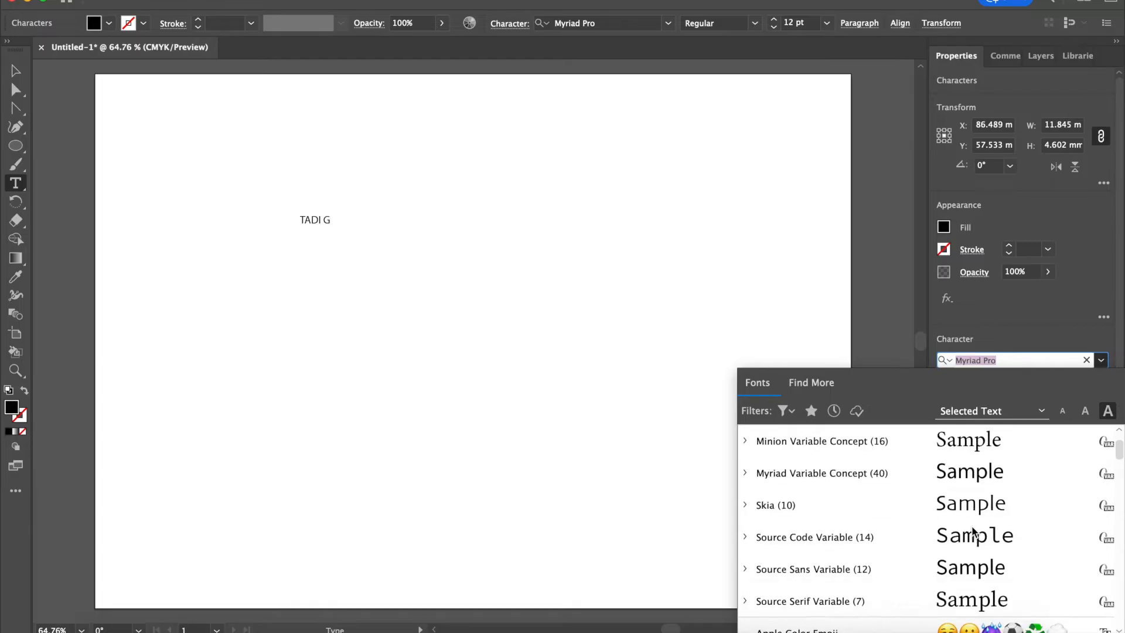
{"action": "key", "text": "Escape"}
Set the text's font size to 28 pt
{"action": "left_click", "coordinate": [962, 400]}
{"action": "left_click", "coordinate": [961, 400]}
{"action": "left_click", "coordinate": [961, 400]}
{"action": "left_click", "coordinate": [961, 400]}
{"action": "left_click", "coordinate": [962, 400]}
{"action": "left_click", "coordinate": [962, 401]}
{"action": "left_click", "coordinate": [962, 400]}
{"action": "left_click", "coordinate": [962, 400]}
{"action": "left_click", "coordinate": [962, 400]}
{"action": "left_click", "coordinate": [962, 400]}
{"action": "left_click", "coordinate": [962, 400]}
{"action": "left_click", "coordinate": [961, 400]}
{"action": "left_click", "coordinate": [962, 400]}
{"action": "left_click", "coordinate": [962, 400]}
{"action": "left_click", "coordinate": [961, 400]}
{"action": "left_click", "coordinate": [962, 400]}
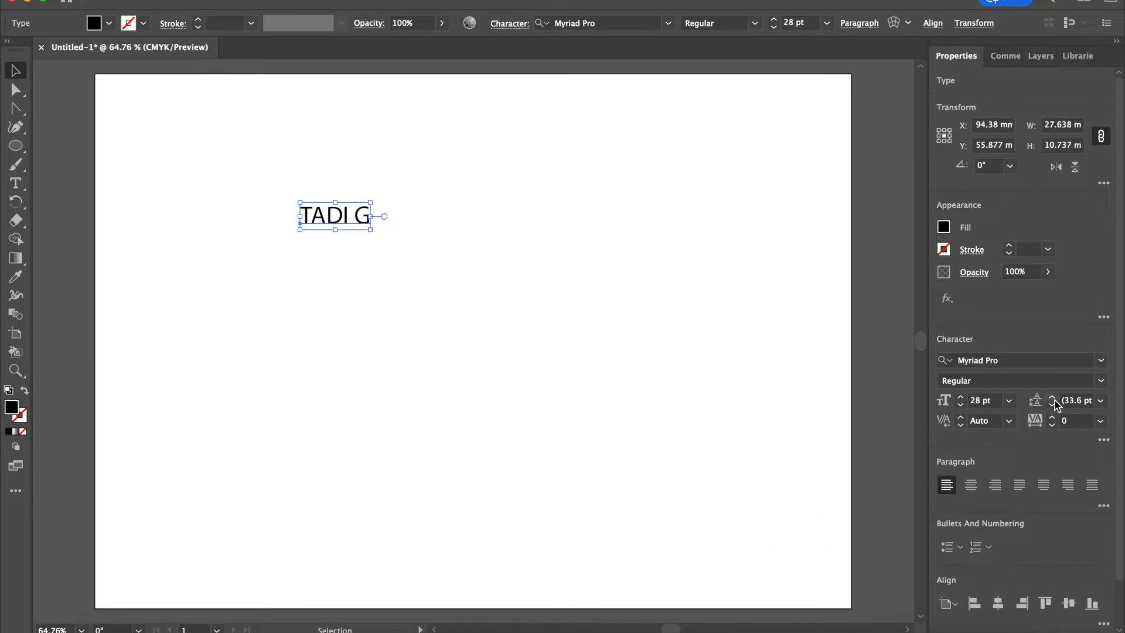
Set the text's leading to 35 pt and its tracking to 29
{"action": "left_click", "coordinate": [1052, 398]}
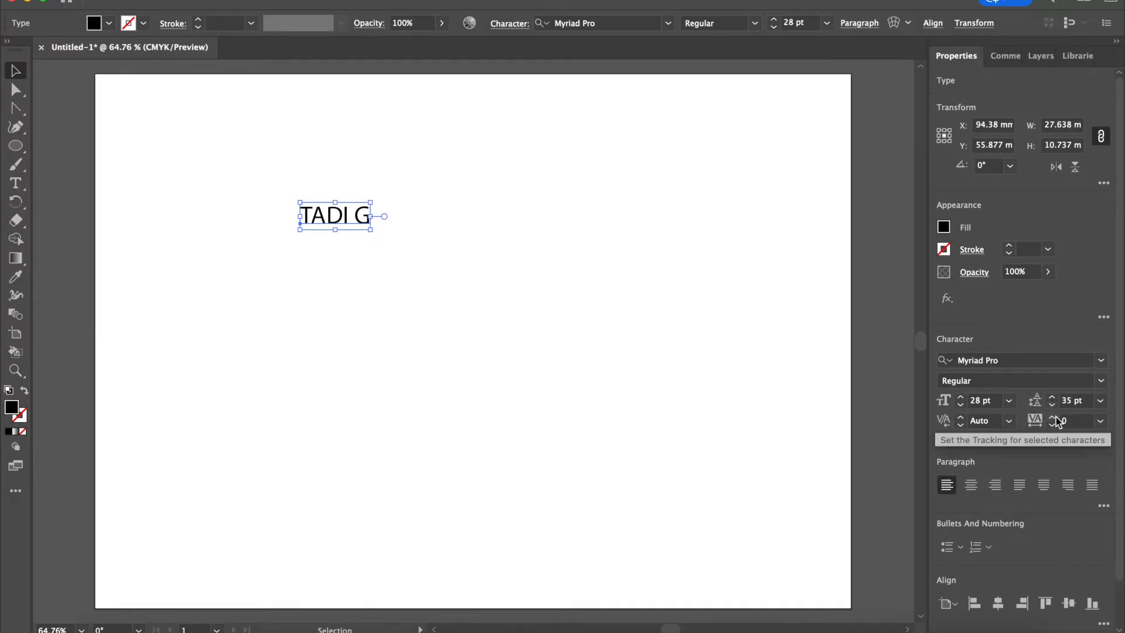
{"action": "left_click", "coordinate": [1053, 418]}
{"action": "left_click", "coordinate": [1052, 418]}
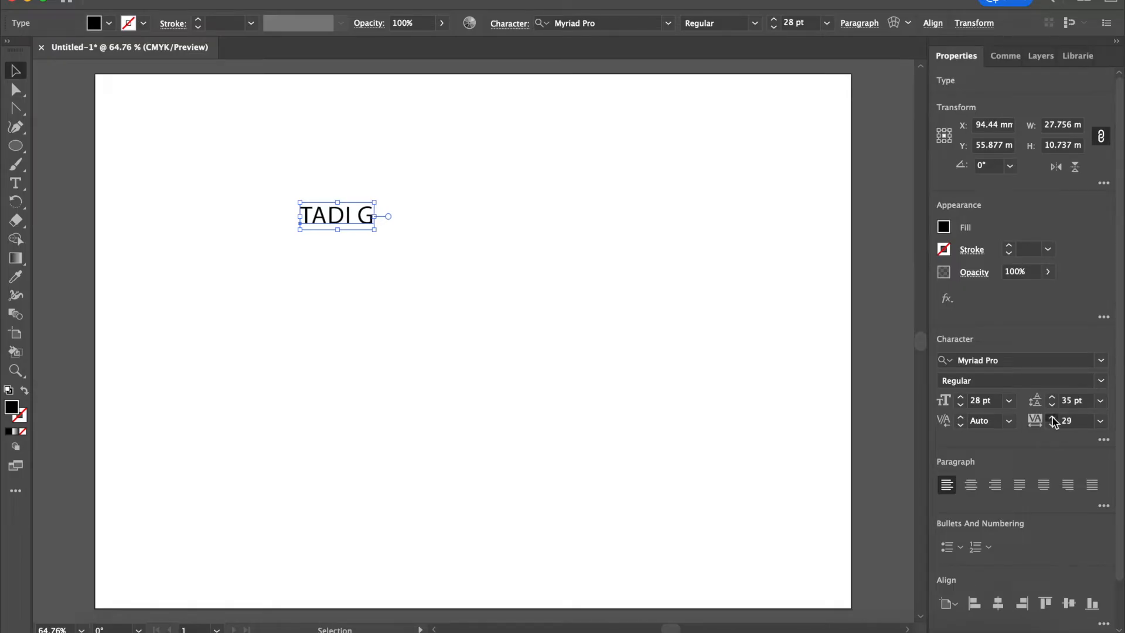
{"action": "scroll", "coordinate": [996, 428], "scroll_direction": "down", "scroll_amount": 2}
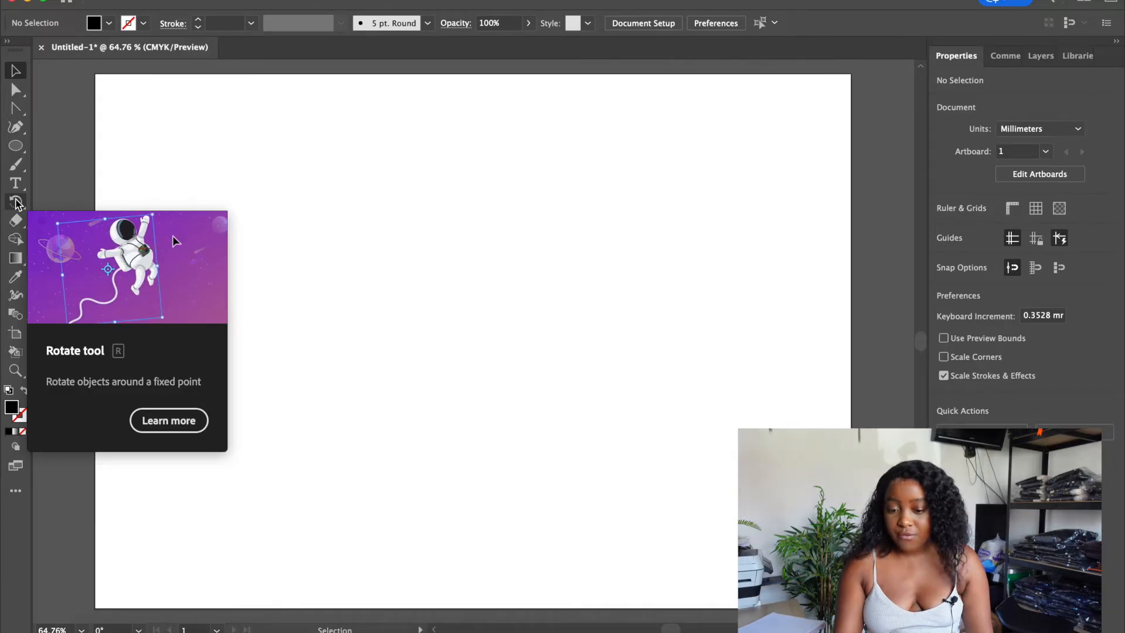
Draw a 73.623 × 57.058 mm ellipse in the artboard's middle, rotate it to about 71°, and delete it
{"action": "left_click", "coordinate": [15, 146]}
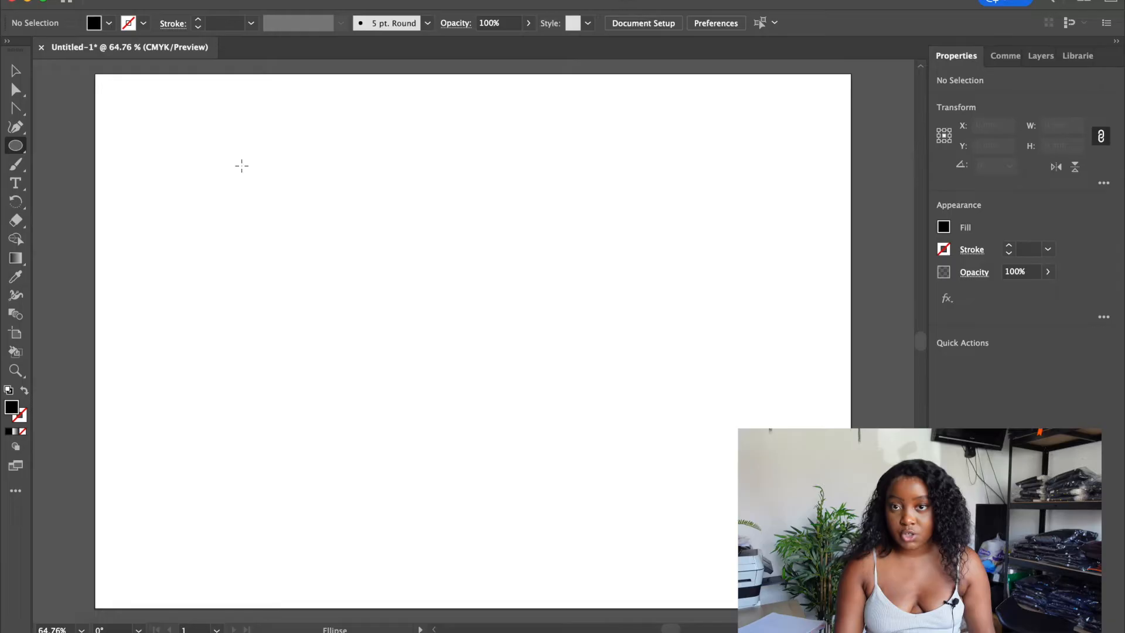
{"action": "left_click", "coordinate": [392, 223]}
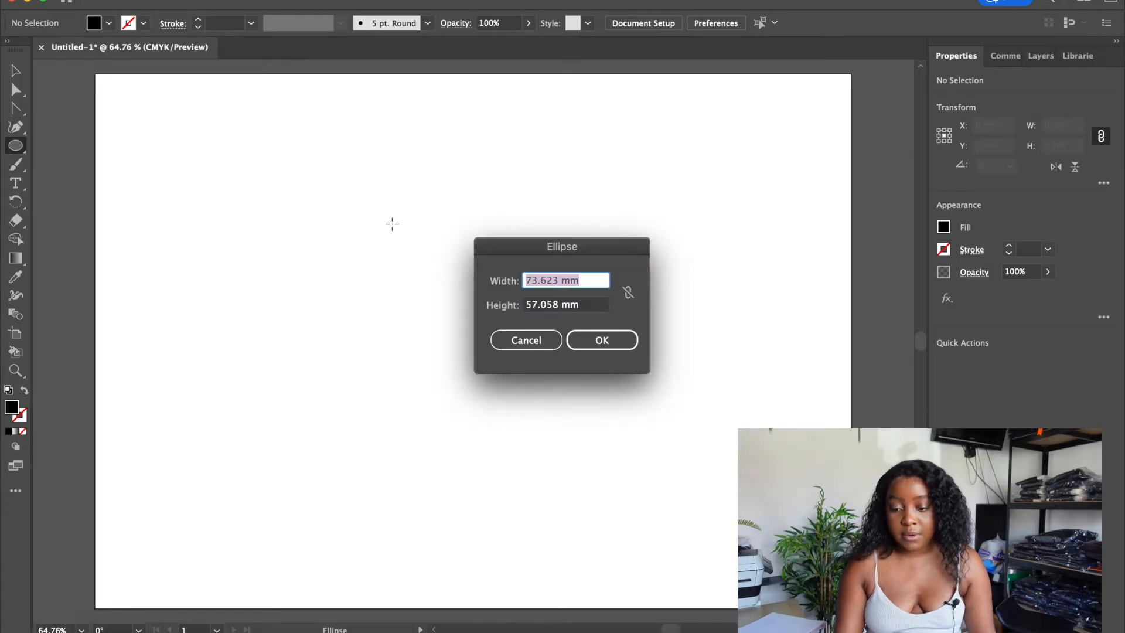
{"action": "left_click", "coordinate": [626, 347]}
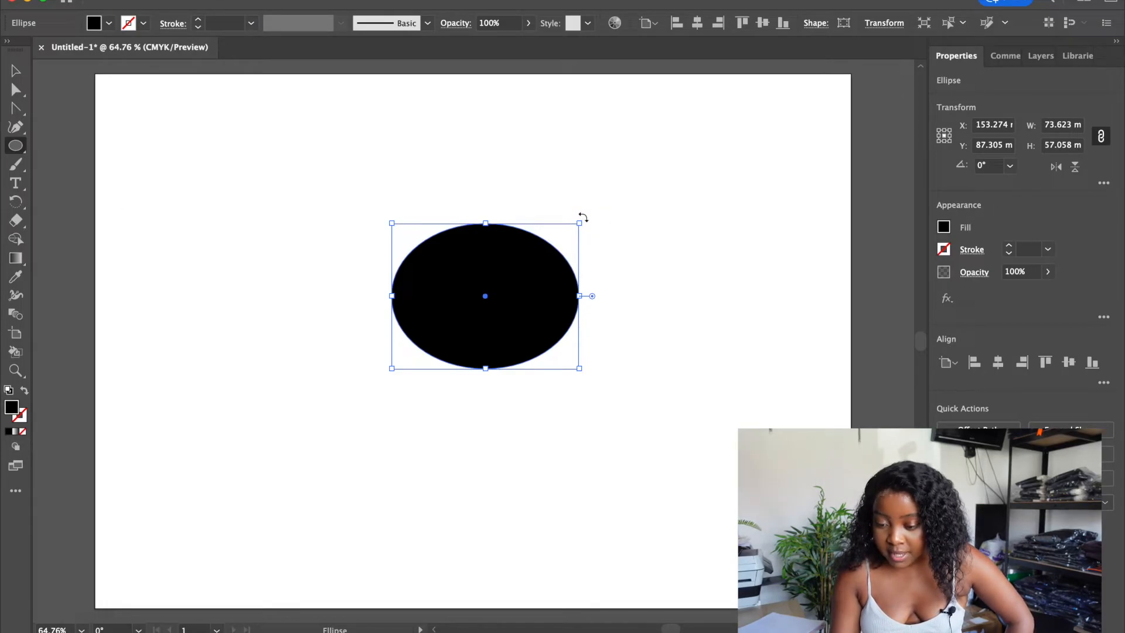
{"action": "left_click_drag", "start_coordinate": [584, 217], "coordinate": [429, 387]}
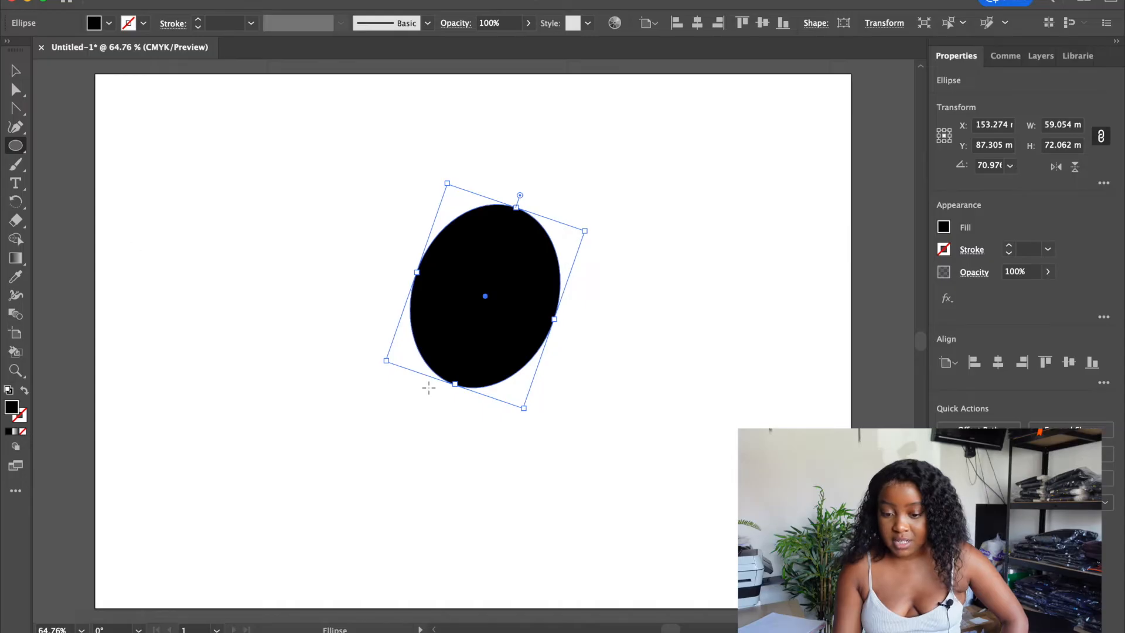
{"action": "key", "text": "Delete"}
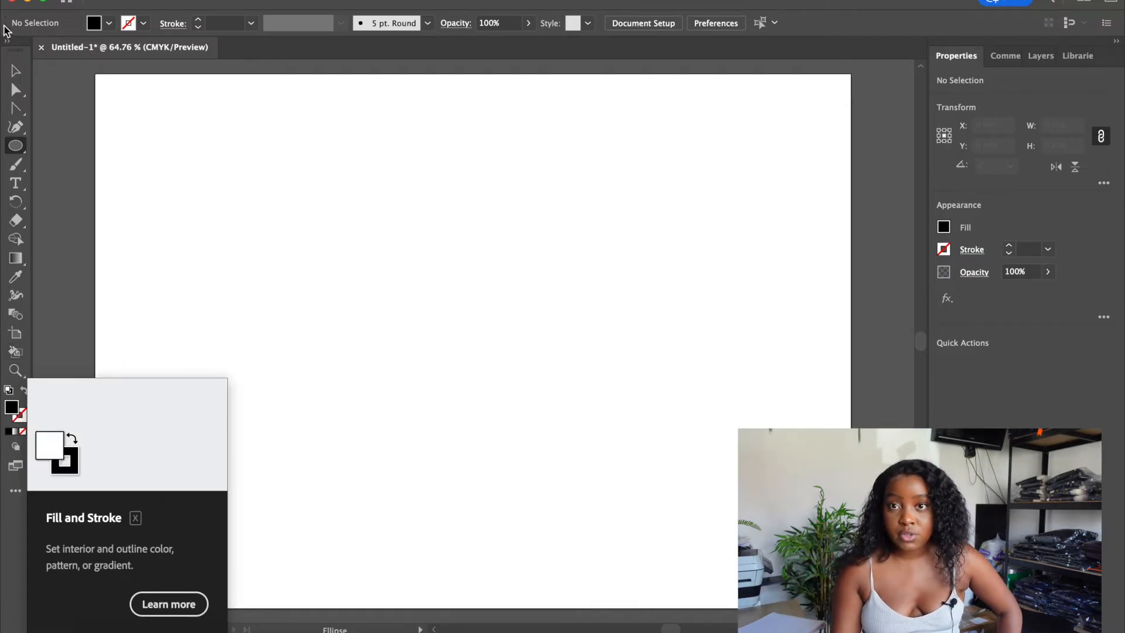
Draw a 73.623 × 57.058 mm ellipse in the artboard's middle and fill it with orange-red
{"action": "left_click", "coordinate": [359, 215]}
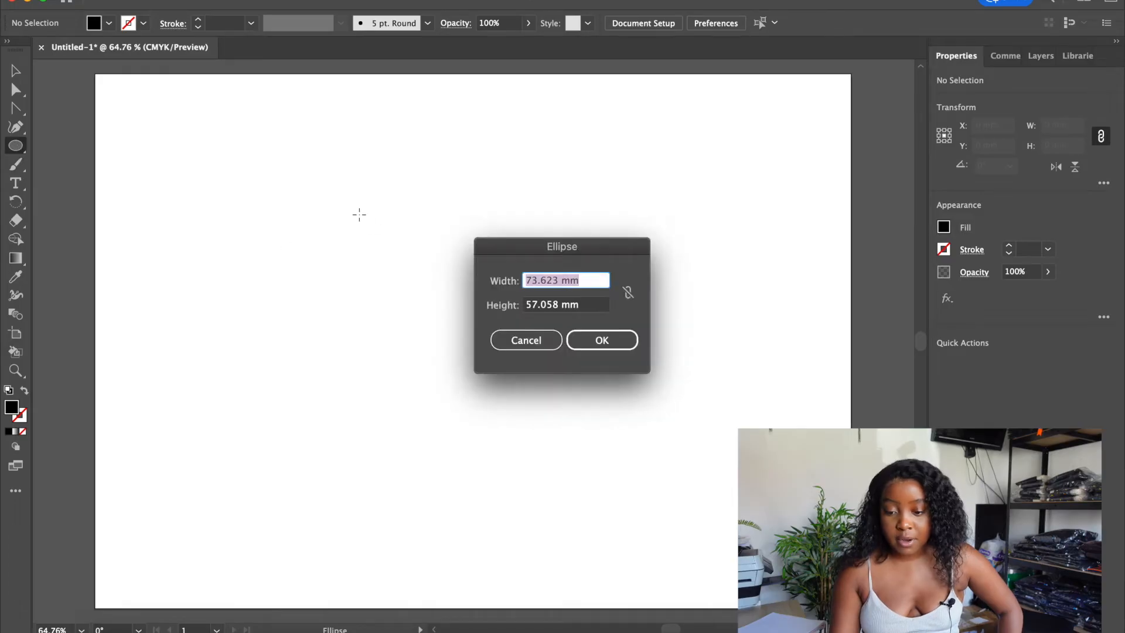
{"action": "left_click", "coordinate": [586, 339]}
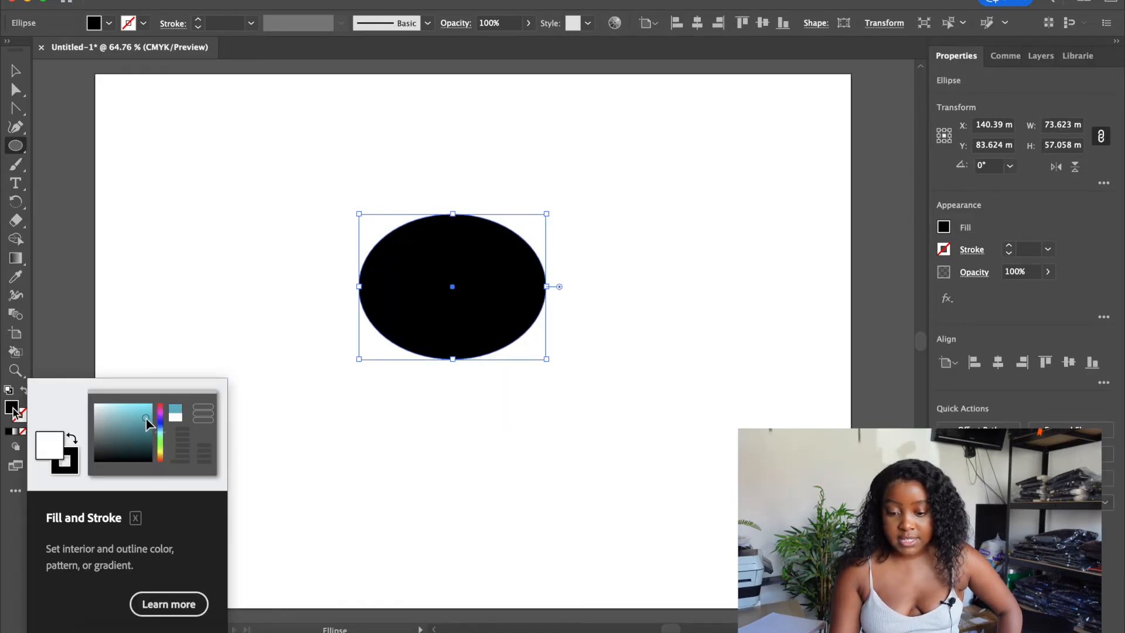
{"action": "double_click", "coordinate": [12, 410]}
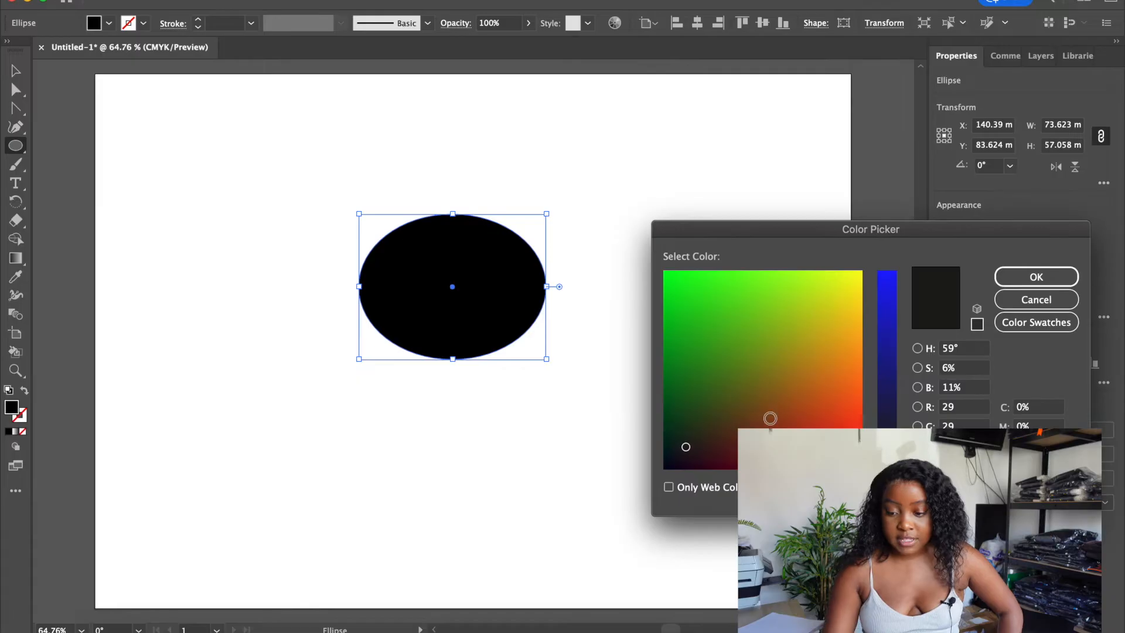
{"action": "left_click_drag", "start_coordinate": [706, 427], "coordinate": [827, 418]}
{"action": "left_click", "coordinate": [1035, 277]}
Give the ellipse a purple stroke colour of about C 51, M 58, Y 0, K 0
{"action": "left_click_drag", "start_coordinate": [757, 179], "coordinate": [867, 176]}
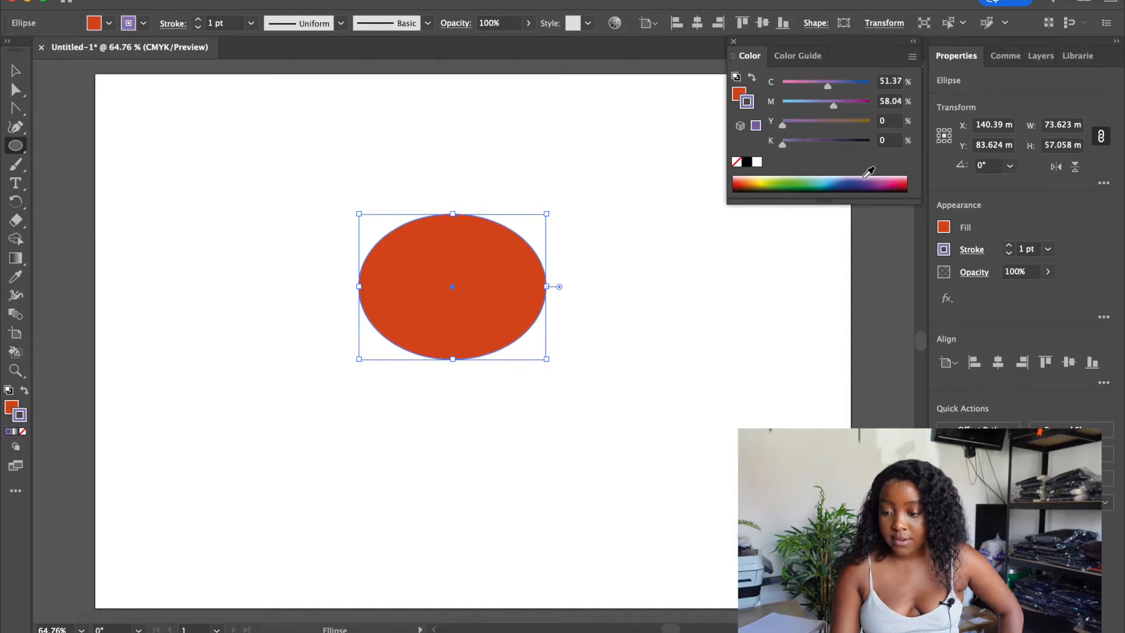
{"action": "left_click", "coordinate": [733, 41]}
{"action": "key", "text": "v"}
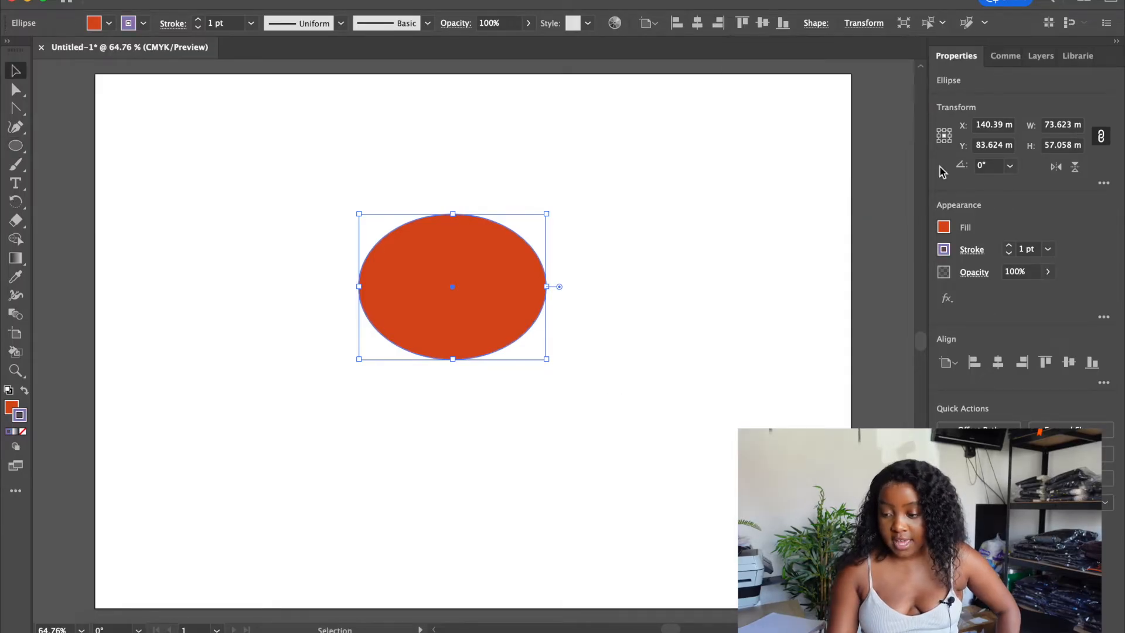
Set the ellipse's stroke weight to 33 pt
{"action": "left_click", "coordinate": [1010, 247]}
{"action": "left_click", "coordinate": [1009, 247]}
{"action": "left_click", "coordinate": [1009, 247]}
{"action": "left_click", "coordinate": [1009, 247]}
{"action": "left_click", "coordinate": [1009, 246]}
{"action": "left_click", "coordinate": [1009, 246]}
{"action": "left_click", "coordinate": [1009, 247]}
{"action": "left_click", "coordinate": [1009, 247]}
{"action": "left_click", "coordinate": [1009, 247]}
{"action": "left_click", "coordinate": [1009, 247]}
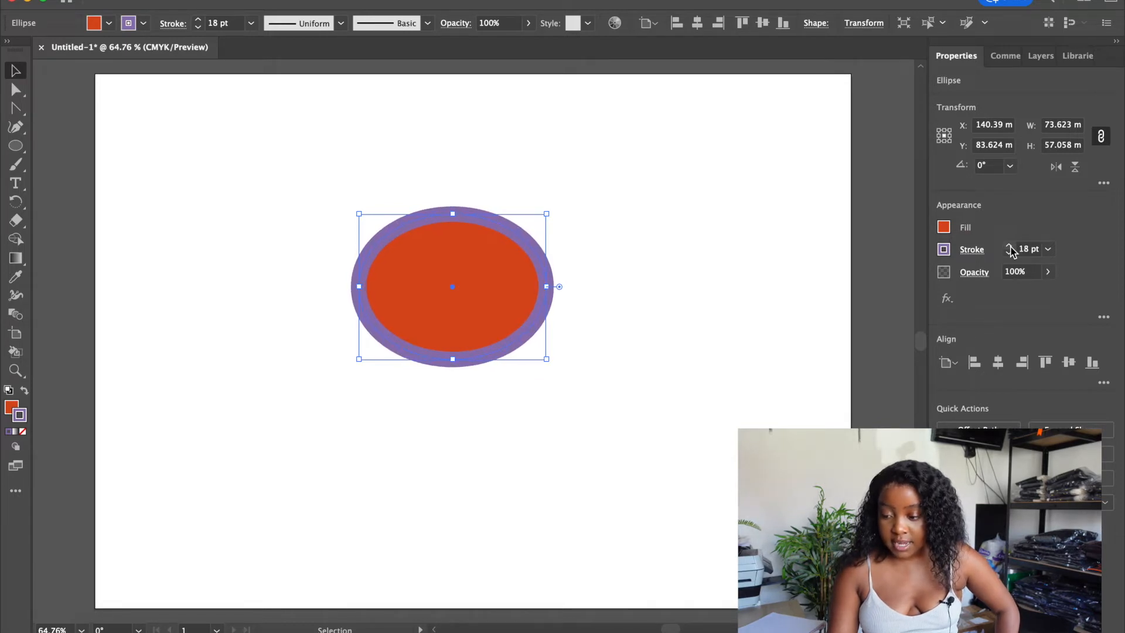
{"action": "left_click", "coordinate": [1009, 247]}
{"action": "left_click", "coordinate": [1009, 247]}
{"action": "left_click", "coordinate": [1009, 246]}
{"action": "left_click", "coordinate": [1009, 247]}
{"action": "left_click", "coordinate": [1009, 247]}
{"action": "left_click", "coordinate": [1009, 247]}
{"action": "left_click", "coordinate": [1009, 247]}
{"action": "left_click", "coordinate": [1009, 247]}
{"action": "left_click", "coordinate": [1009, 247]}
{"action": "left_click", "coordinate": [1009, 247]}
{"action": "left_click", "coordinate": [1009, 247]}
{"action": "left_click", "coordinate": [1009, 247]}
{"action": "left_click", "coordinate": [1009, 247]}
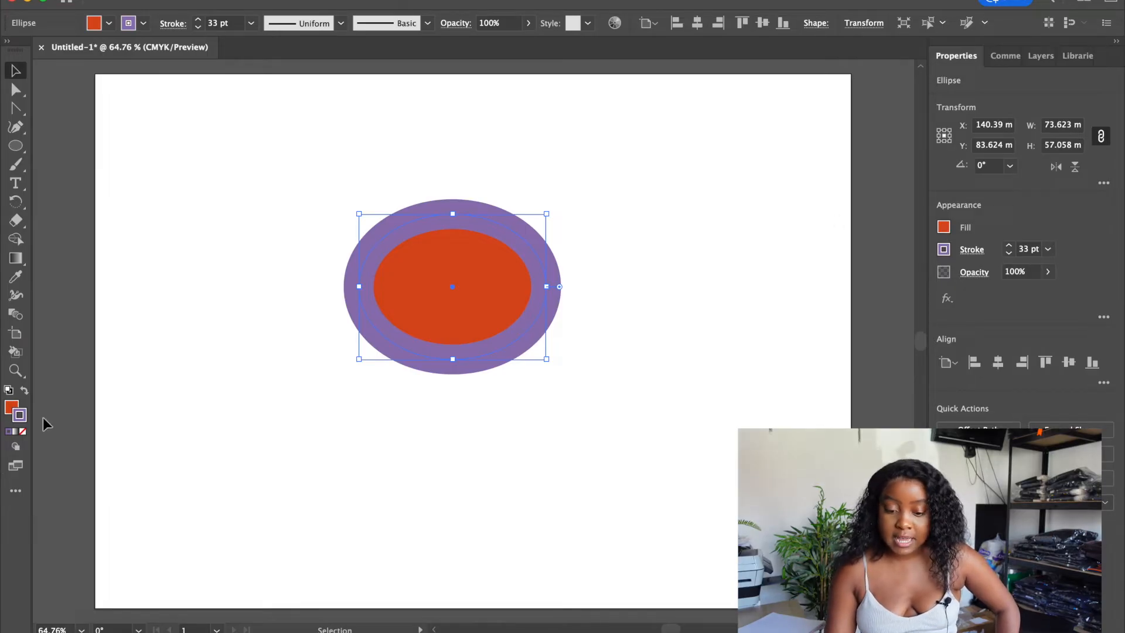
Set the ellipse's opacity to 58%
{"action": "left_click", "coordinate": [1048, 272]}
{"action": "mouse_move", "coordinate": [1016, 290]}
{"action": "left_mouse_down"}
{"action": "mouse_move", "coordinate": [985, 286]}
{"action": "mouse_move", "coordinate": [1020, 289]}
{"action": "left_mouse_up"}
{"action": "left_click", "coordinate": [1048, 273]}
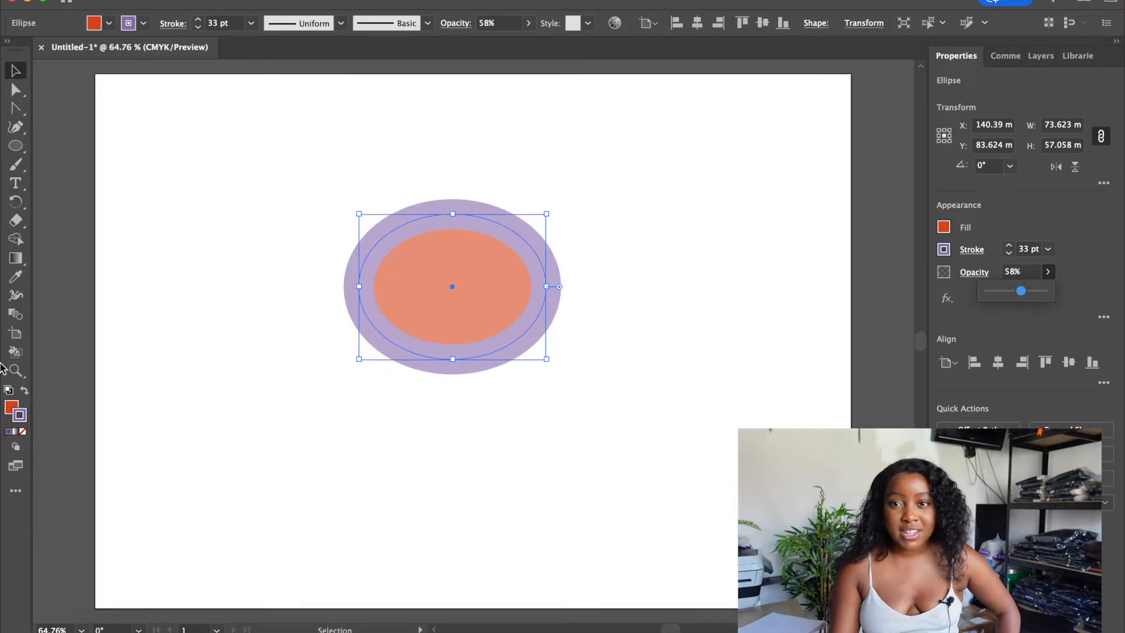
Show the complete collection of available tools and examine its selection, drawing and type groups
{"action": "left_click", "coordinate": [17, 493]}
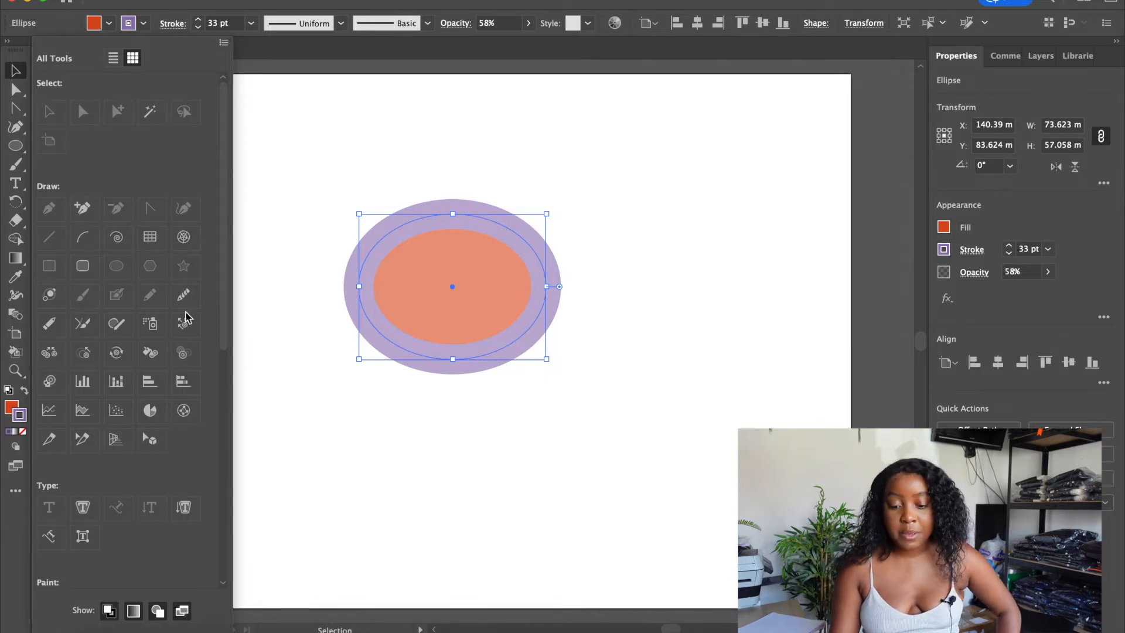
{"action": "left_click", "coordinate": [49, 507]}
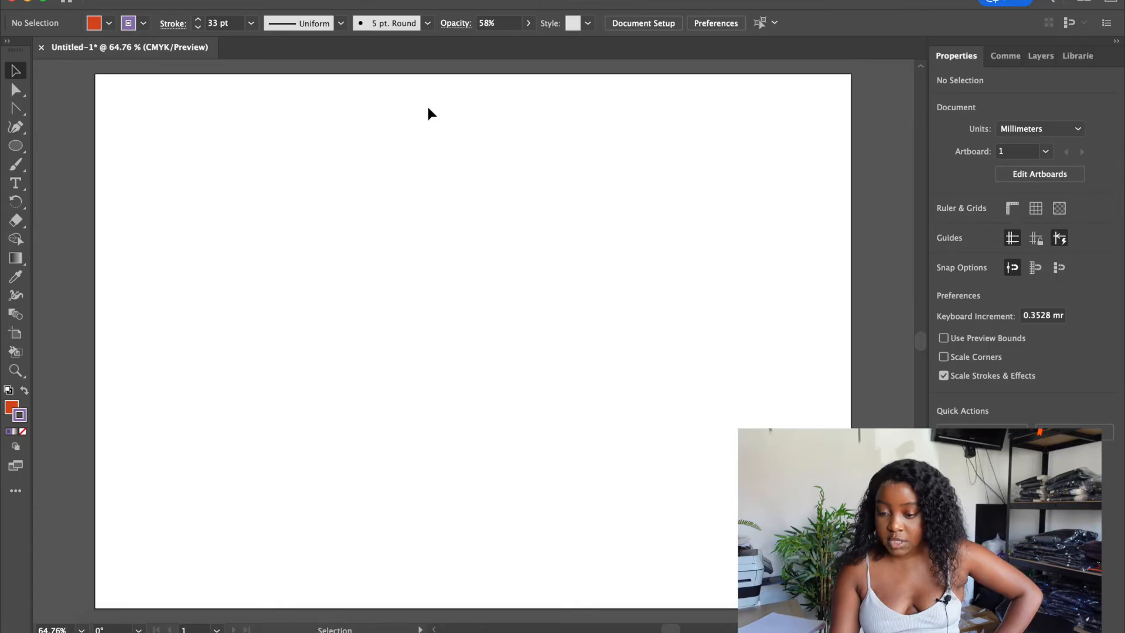
Enter artboard editing and add a second artboard next to the existing A4 landscape one
{"action": "left_click", "coordinate": [1031, 174]}
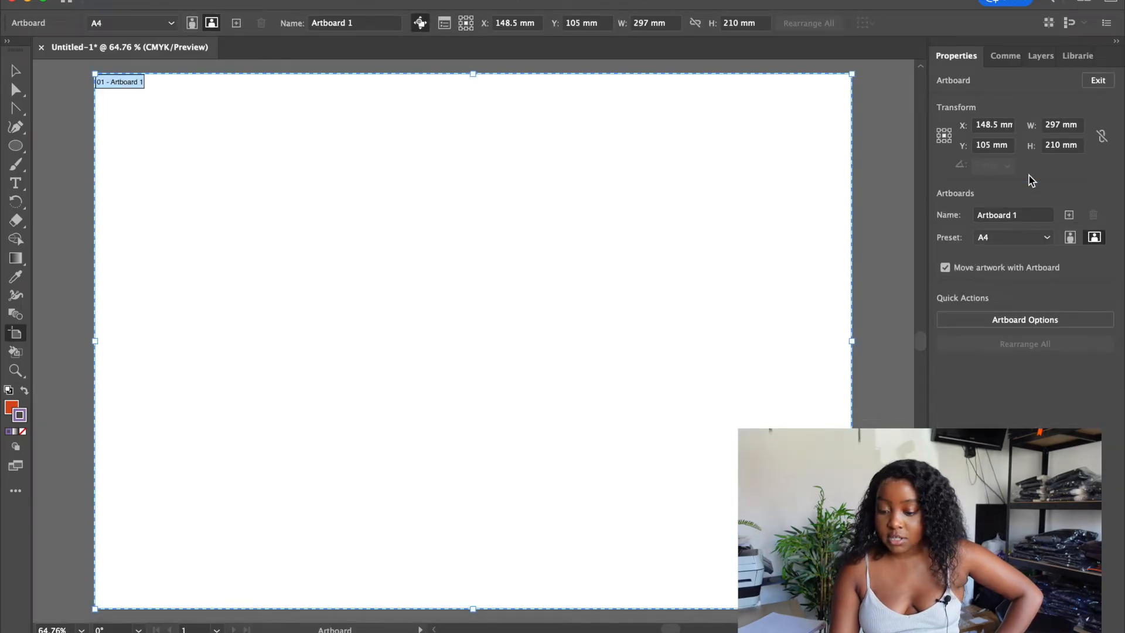
{"action": "left_click", "coordinate": [1069, 215]}
{"action": "scroll", "coordinate": [352, 370], "scroll_direction": "down", "scroll_amount": 4}
{"action": "scroll", "coordinate": [351, 370], "scroll_direction": "left", "scroll_amount": 5}
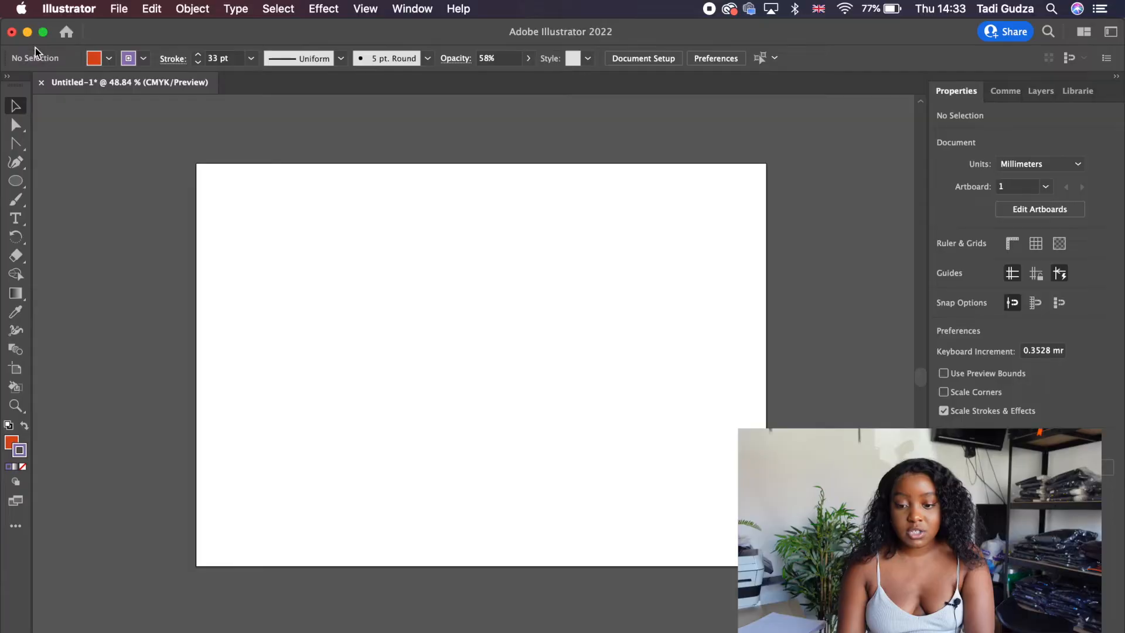
Switch to the desktop and bring the green varsity jacket screenshot from there into the Illustrator document's A4 artboard
{"action": "left_click", "coordinate": [27, 33]}
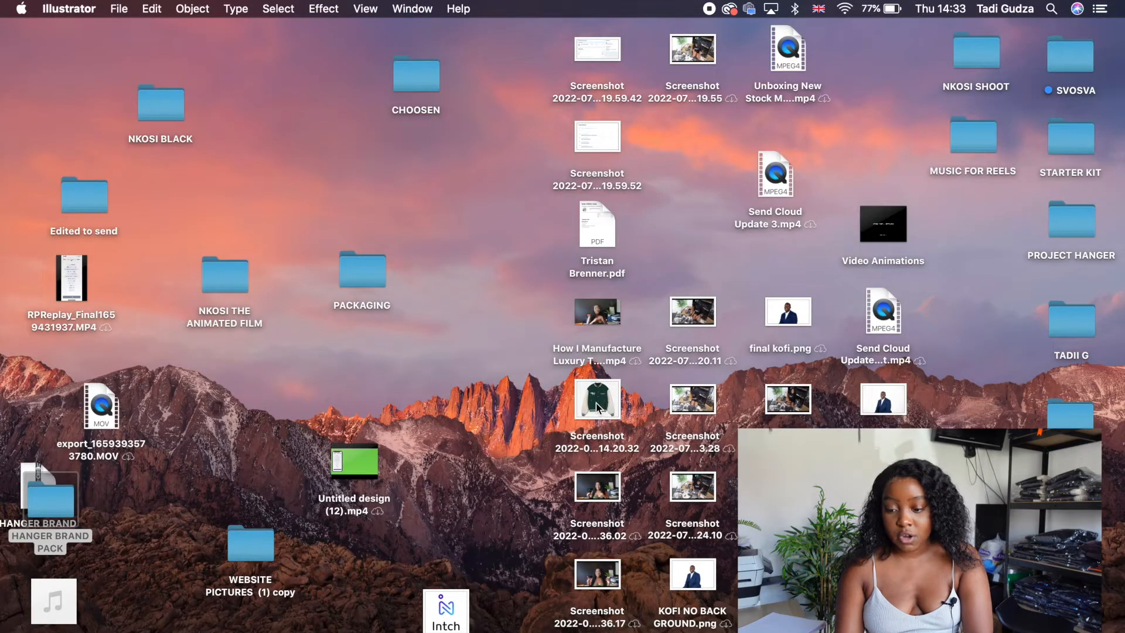
{"action": "left_click_drag", "start_coordinate": [597, 407], "coordinate": [435, 390]}
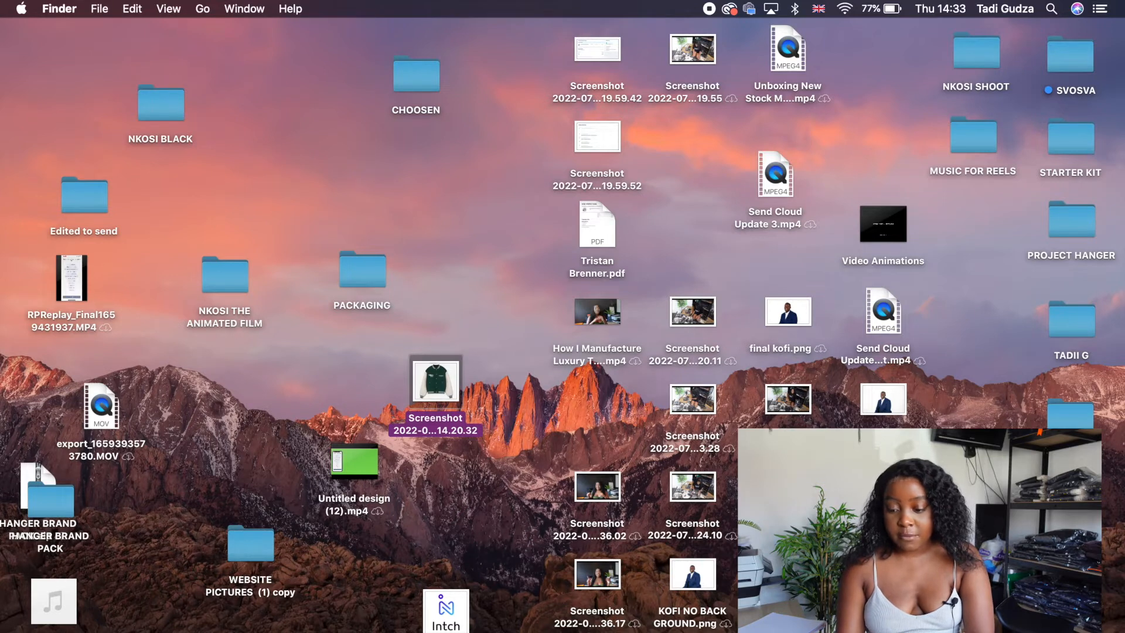
{"action": "left_click_drag", "start_coordinate": [435, 381], "coordinate": [425, 280]}
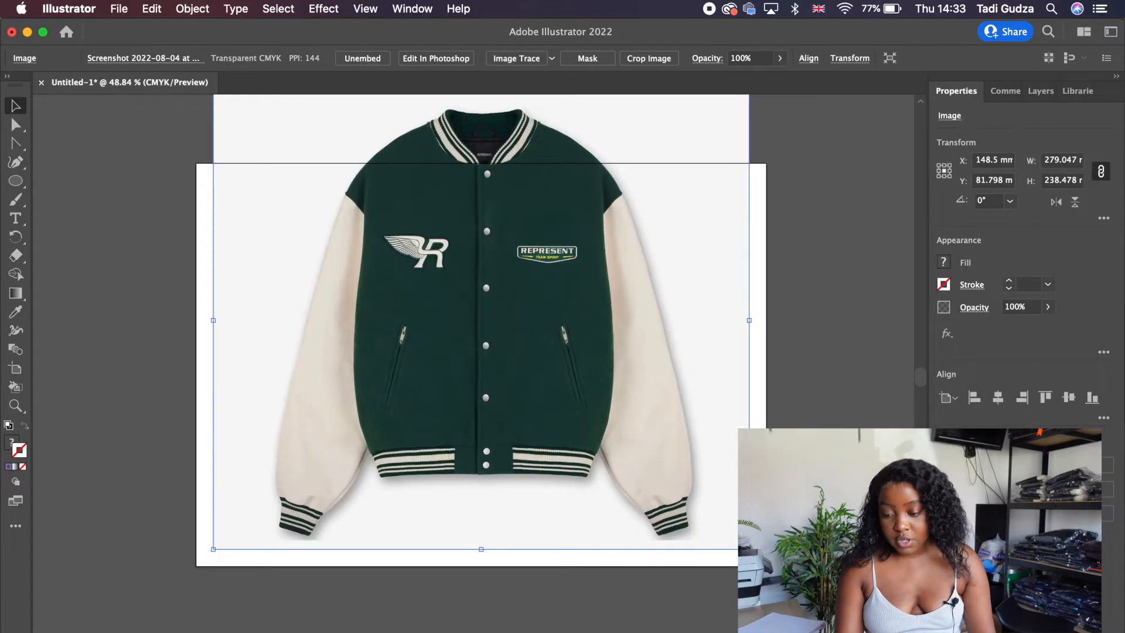
Scale the jacket image down to about 180 × 154 mm within the artboard and set its opacity to 43%
{"action": "left_click_drag", "start_coordinate": [749, 549], "coordinate": [547, 331]}
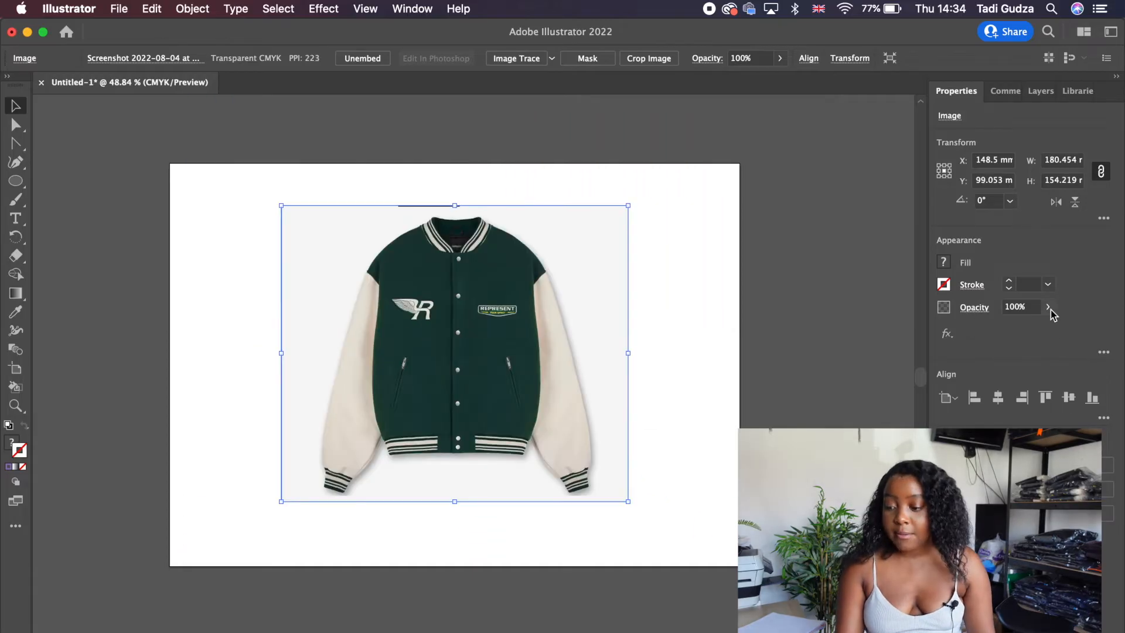
{"action": "left_click", "coordinate": [1048, 308]}
{"action": "left_click_drag", "start_coordinate": [1047, 332], "coordinate": [1013, 332]}
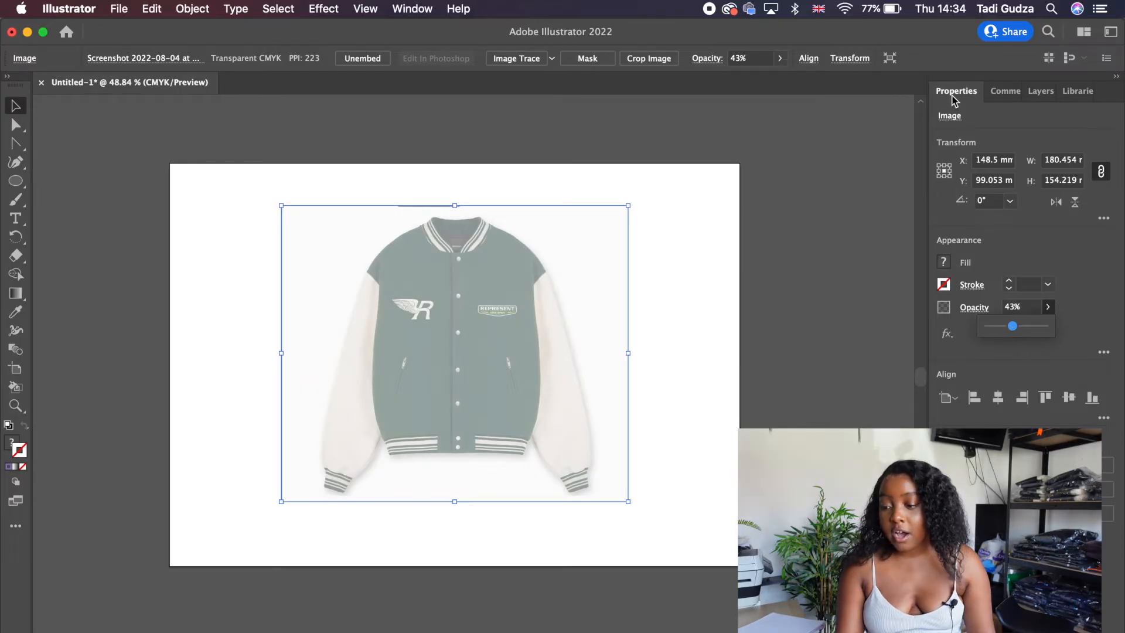
Lock the layer holding the jacket image, and toggle its visibility off and back on
{"action": "left_click", "coordinate": [1035, 92]}
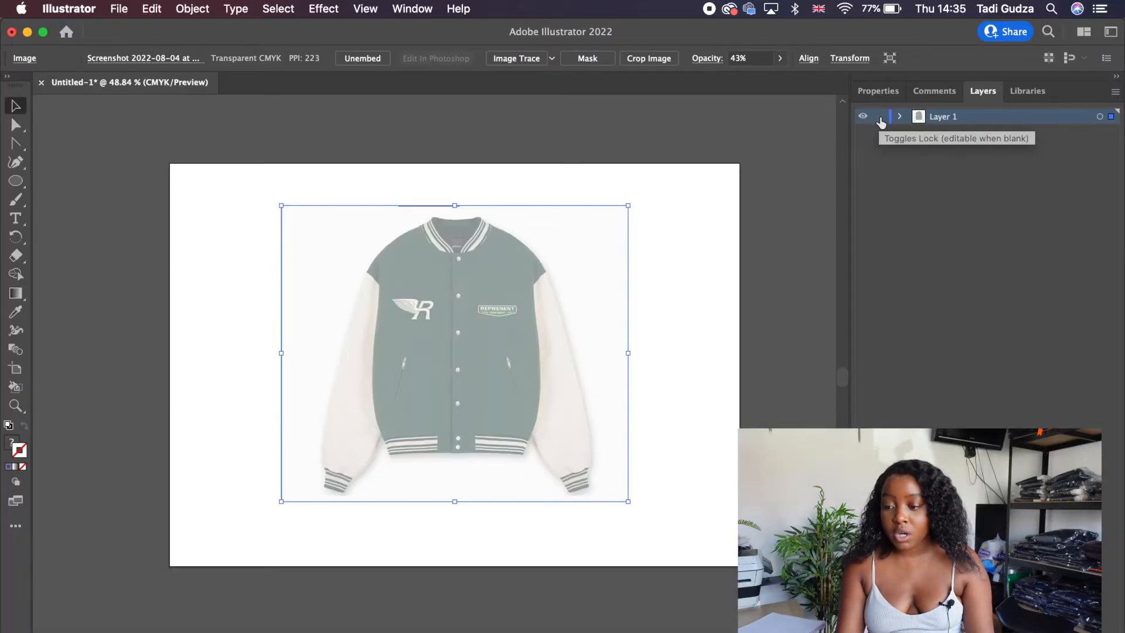
{"action": "left_click", "coordinate": [880, 116]}
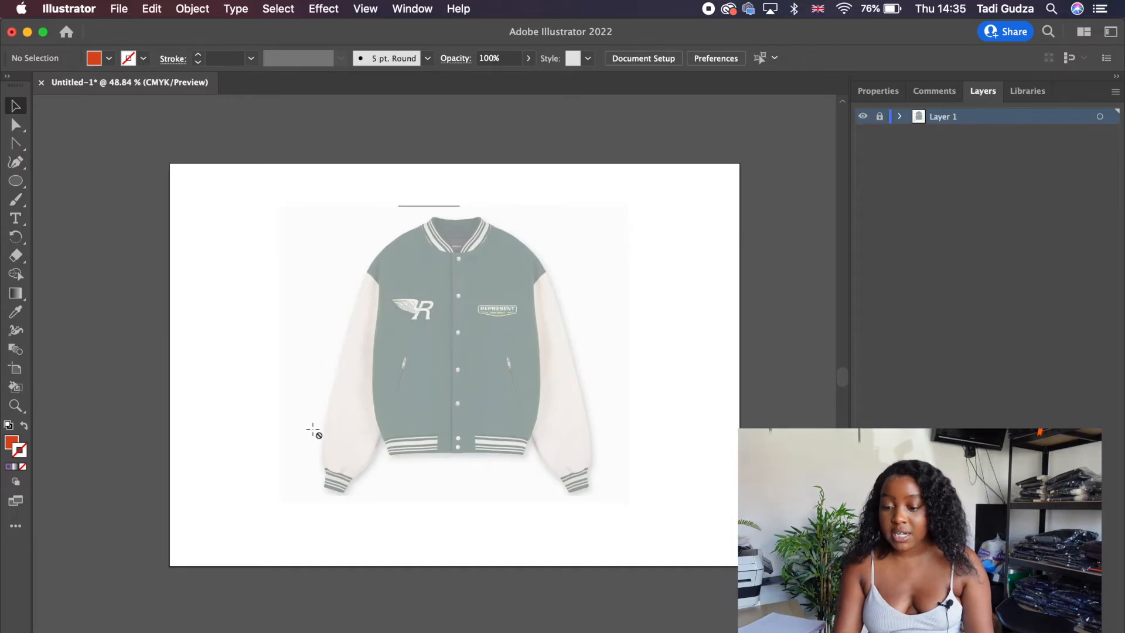
{"action": "left_click", "coordinate": [862, 117]}
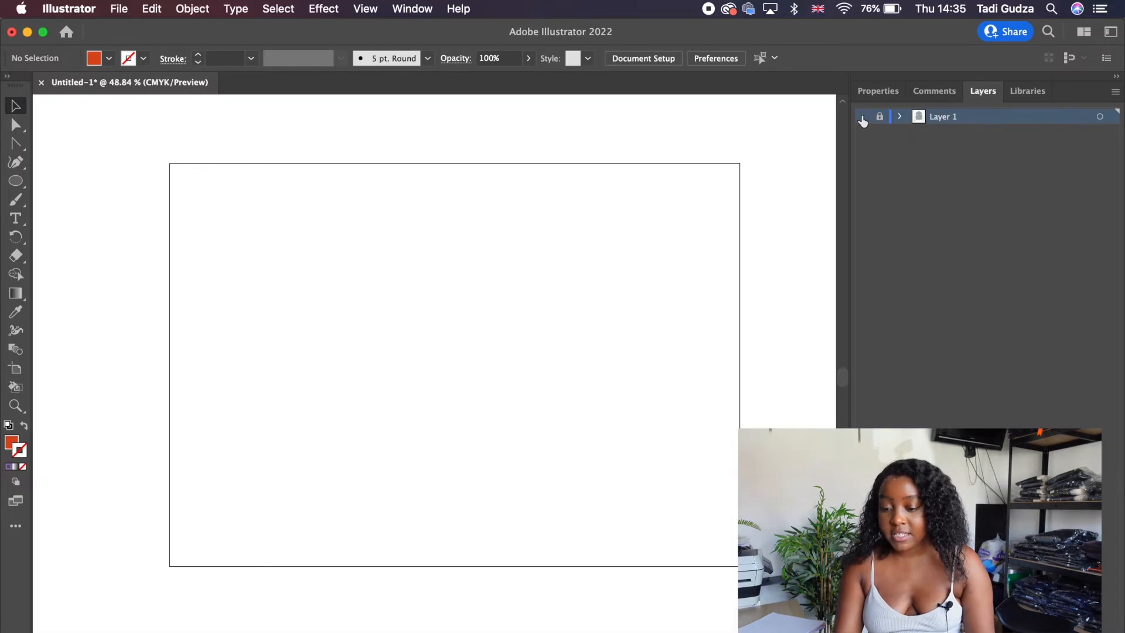
{"action": "left_click", "coordinate": [861, 116]}
{"action": "left_click", "coordinate": [861, 117]}
{"action": "left_click", "coordinate": [862, 117], "text": "super"}
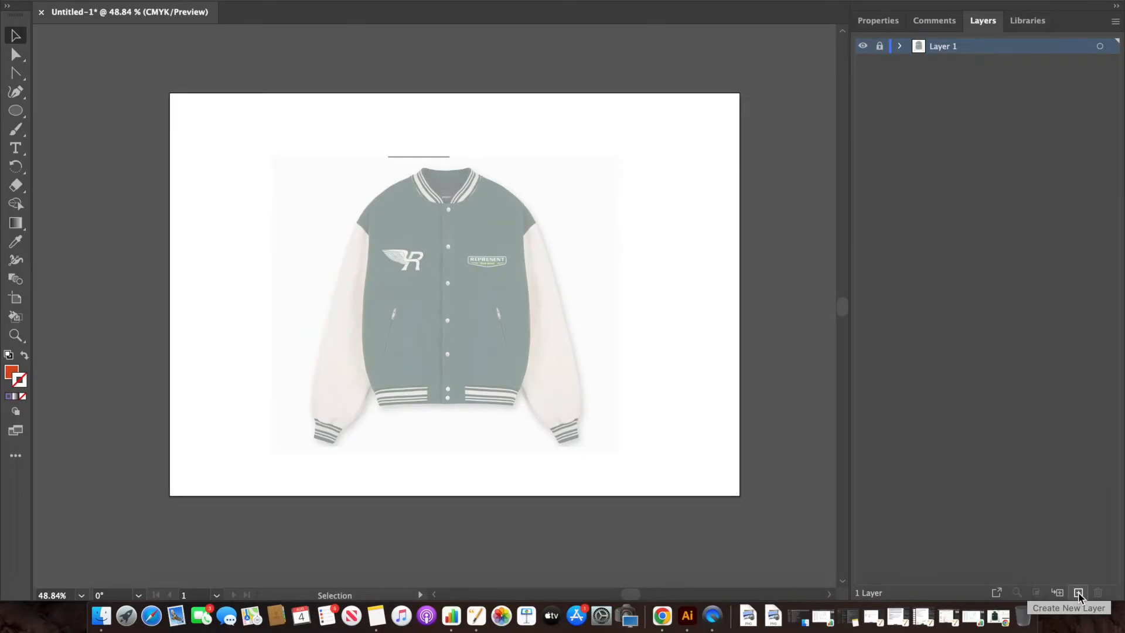
Add a new layer above the locked image layer and name it "Sketch layer"
{"action": "left_click", "coordinate": [1079, 593]}
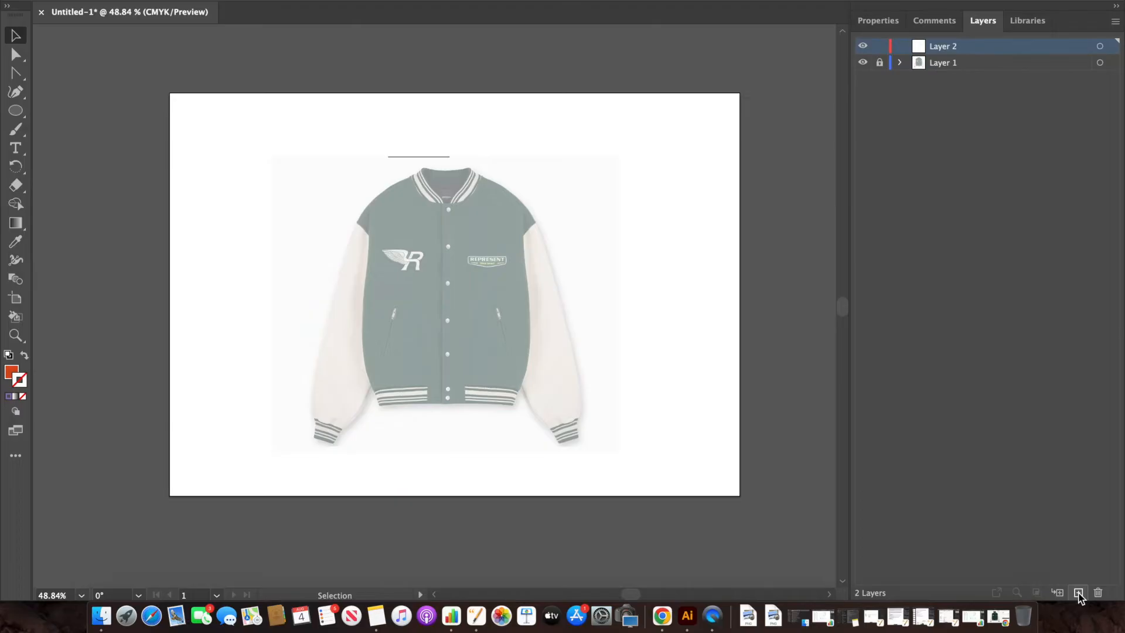
{"action": "double_click", "coordinate": [1081, 45]}
{"action": "key", "text": "BackSpace"}
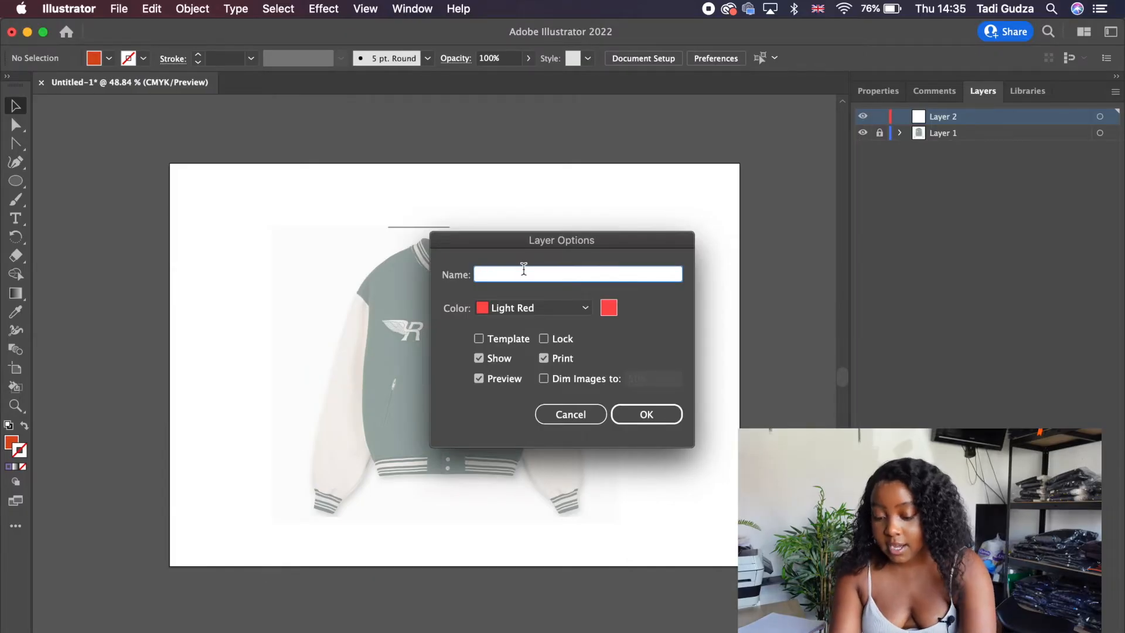
{"action": "type", "text": "Sketch layer"}
{"action": "left_click", "coordinate": [666, 415]}
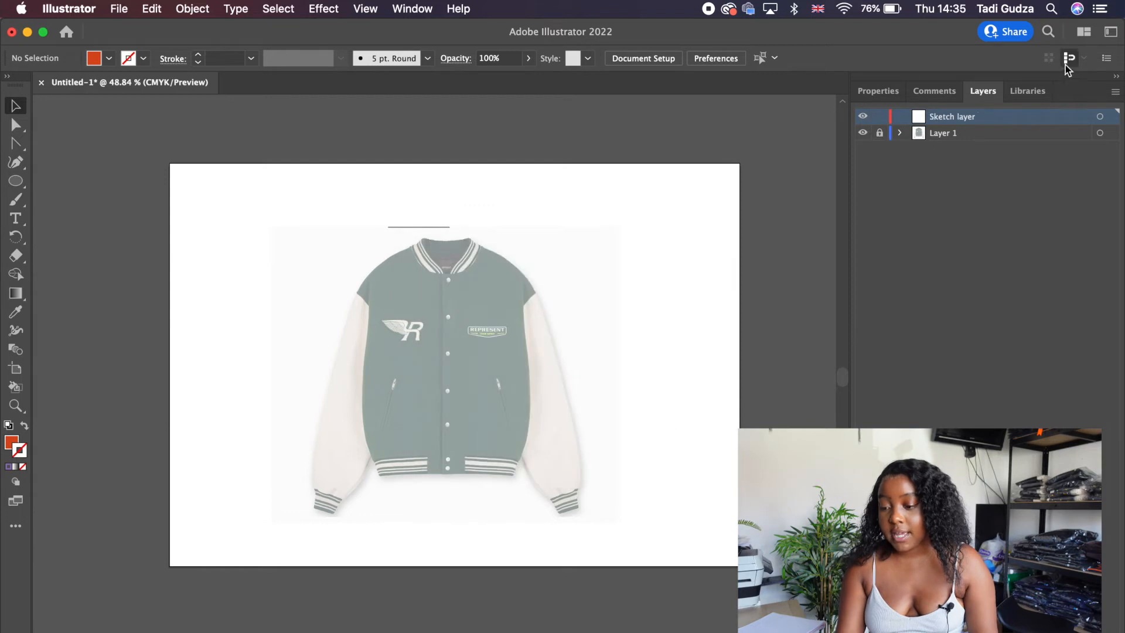
Rename the locked jacket image layer as "Drawing layer"
{"action": "double_click", "coordinate": [945, 134]}
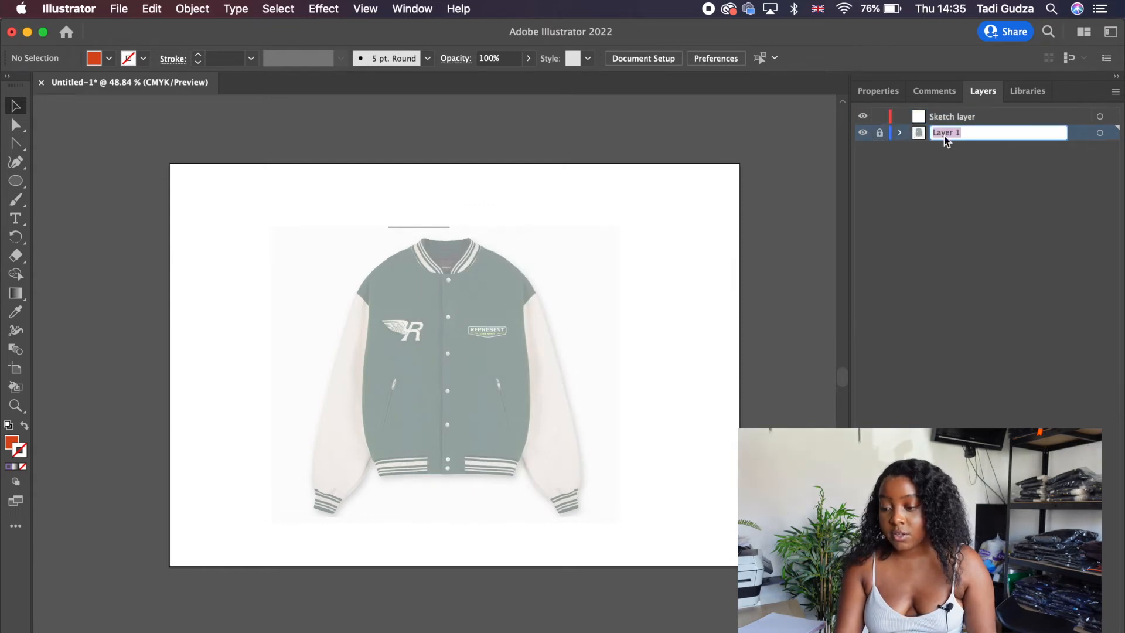
{"action": "type", "text": "Drawing layer"}
{"action": "key", "text": "Return"}
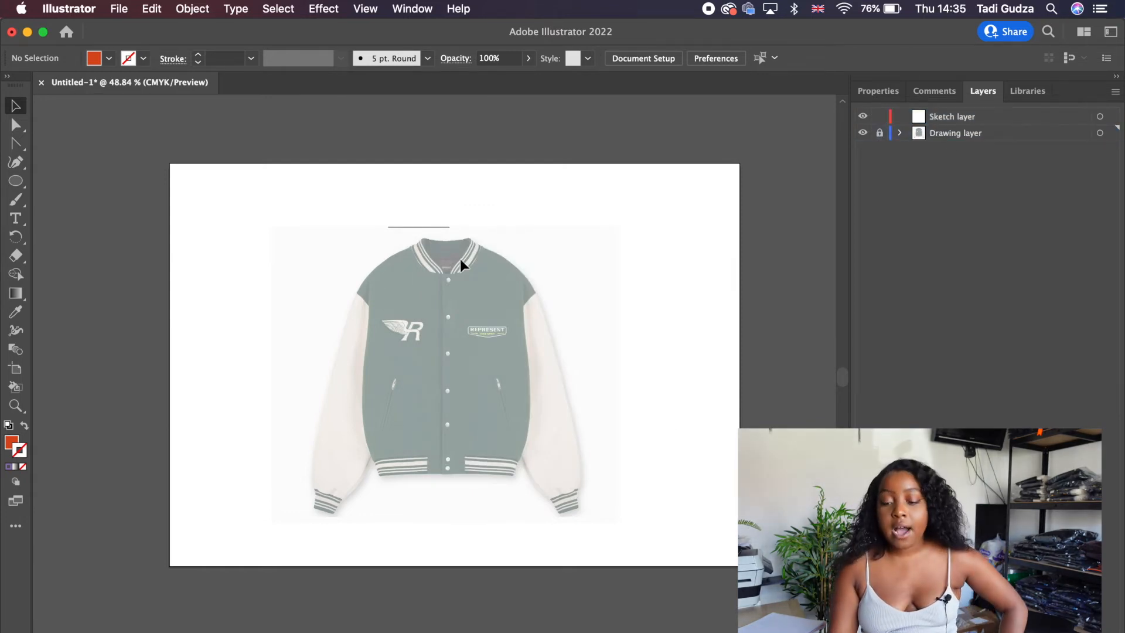
On the Sketch layer, start a Pen tool path at the back neckline's centre and trace over the collar's left corner with straight segments
{"action": "scroll", "coordinate": [469, 269], "scroll_direction": "up", "scroll_amount": 2}
{"action": "scroll", "coordinate": [469, 268], "scroll_direction": "up", "scroll_amount": 3}
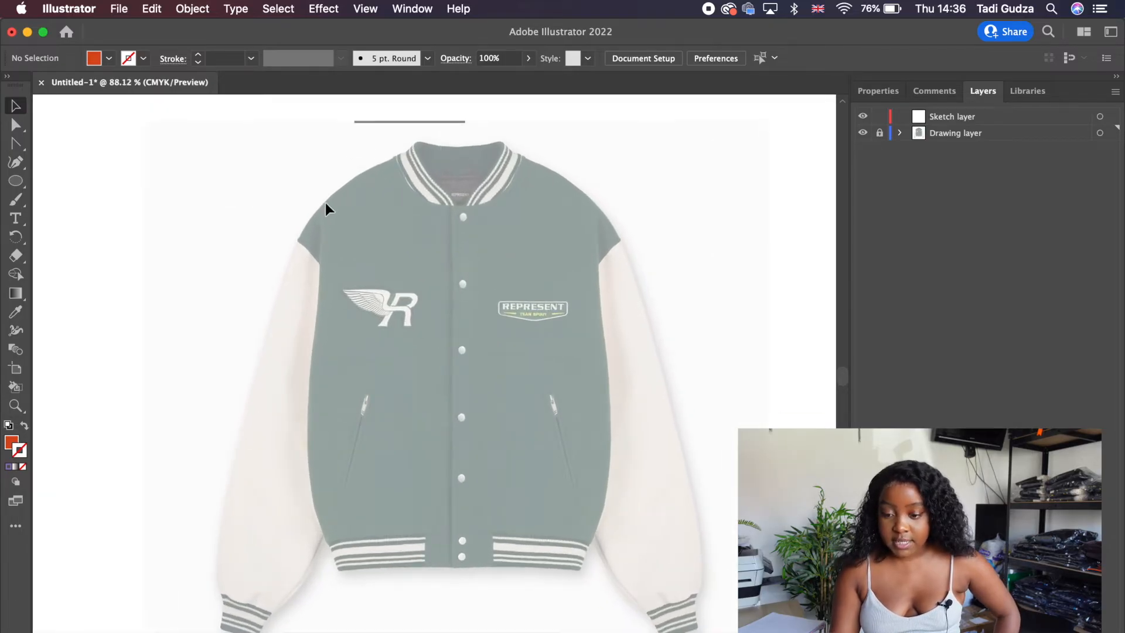
{"action": "scroll", "coordinate": [451, 440], "scroll_direction": "down", "scroll_amount": 2}
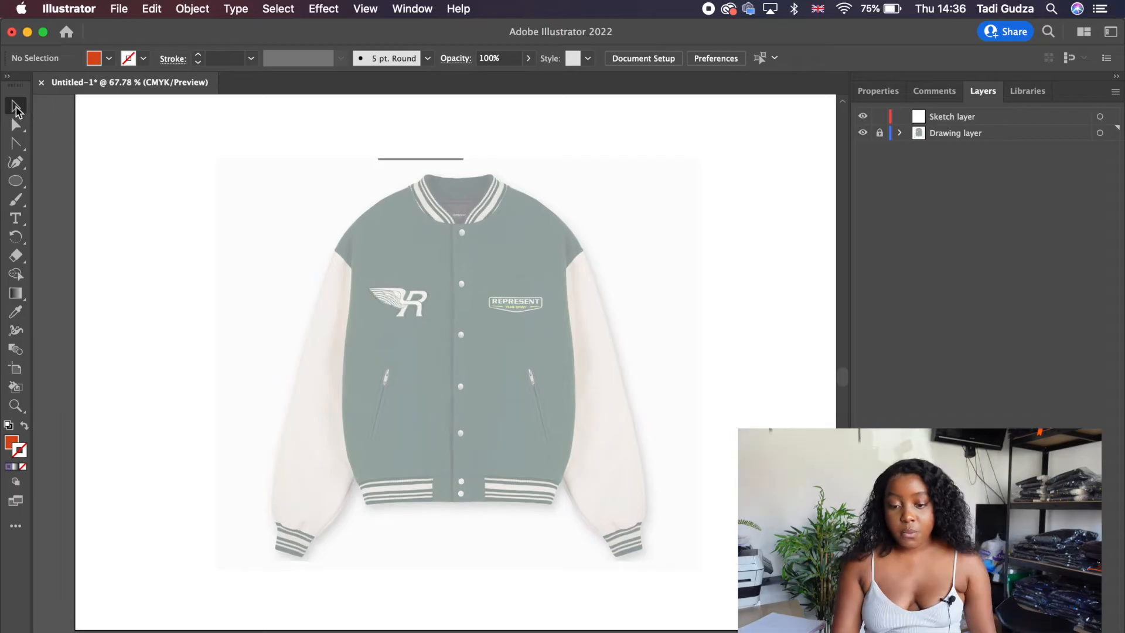
{"action": "left_click", "coordinate": [13, 147]}
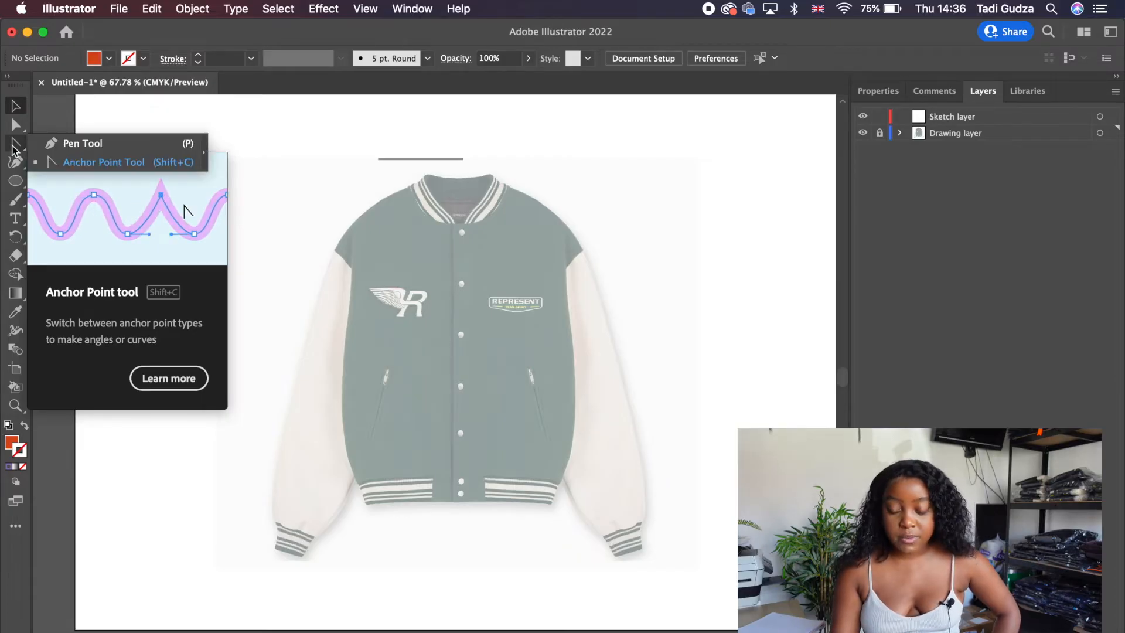
{"action": "left_click", "coordinate": [82, 144]}
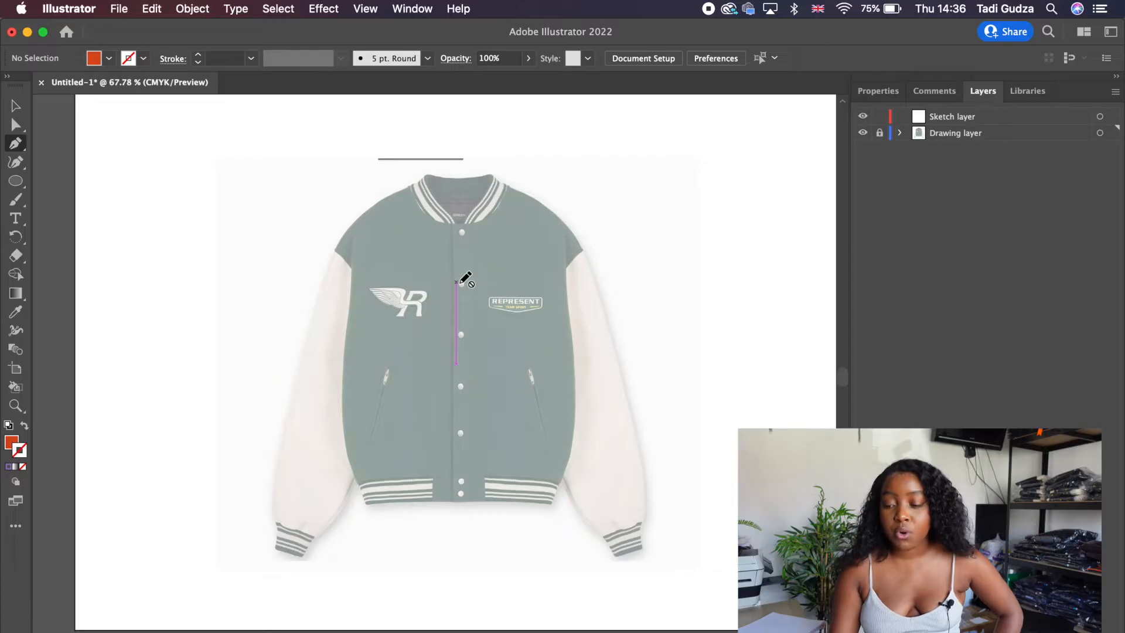
{"action": "left_click", "coordinate": [963, 122]}
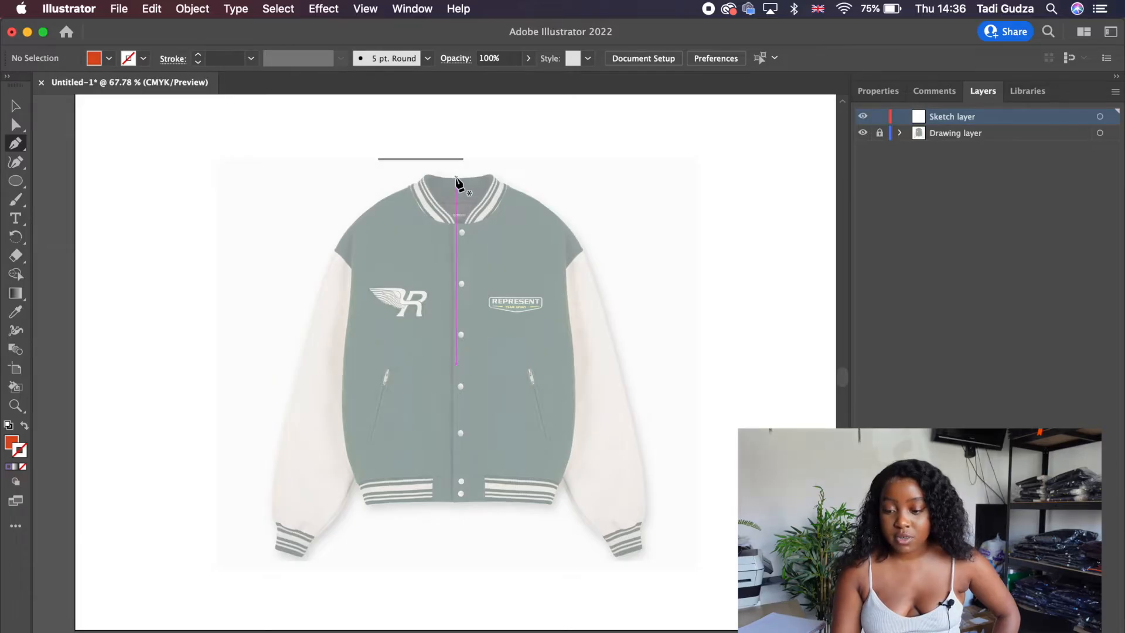
{"action": "scroll", "coordinate": [456, 183], "scroll_direction": "up", "scroll_amount": 6}
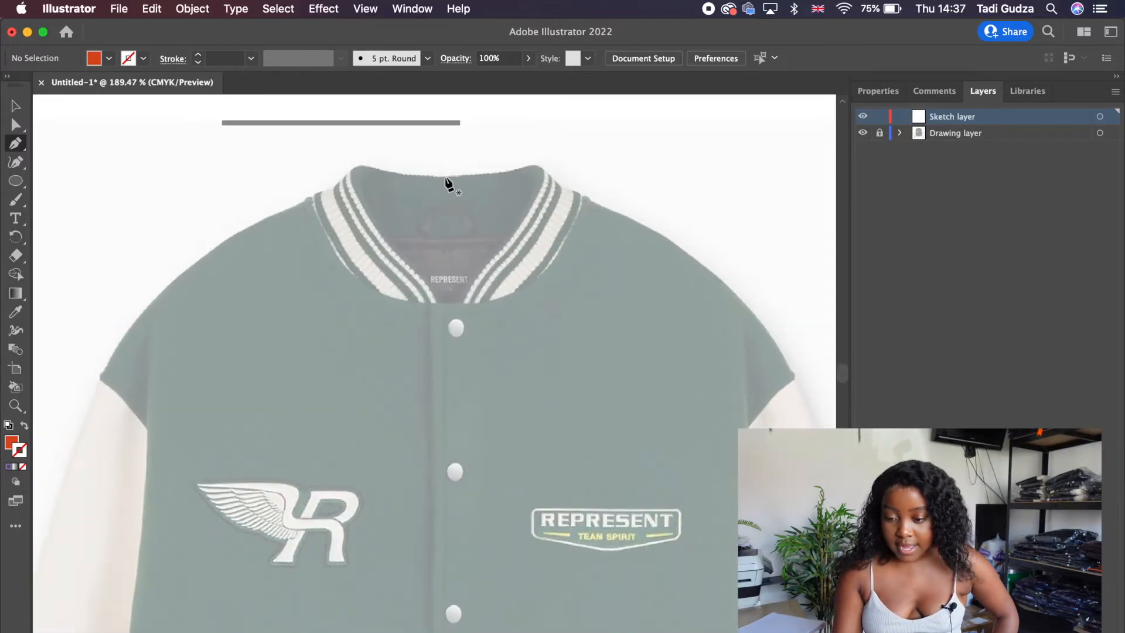
{"action": "left_click", "coordinate": [445, 176]}
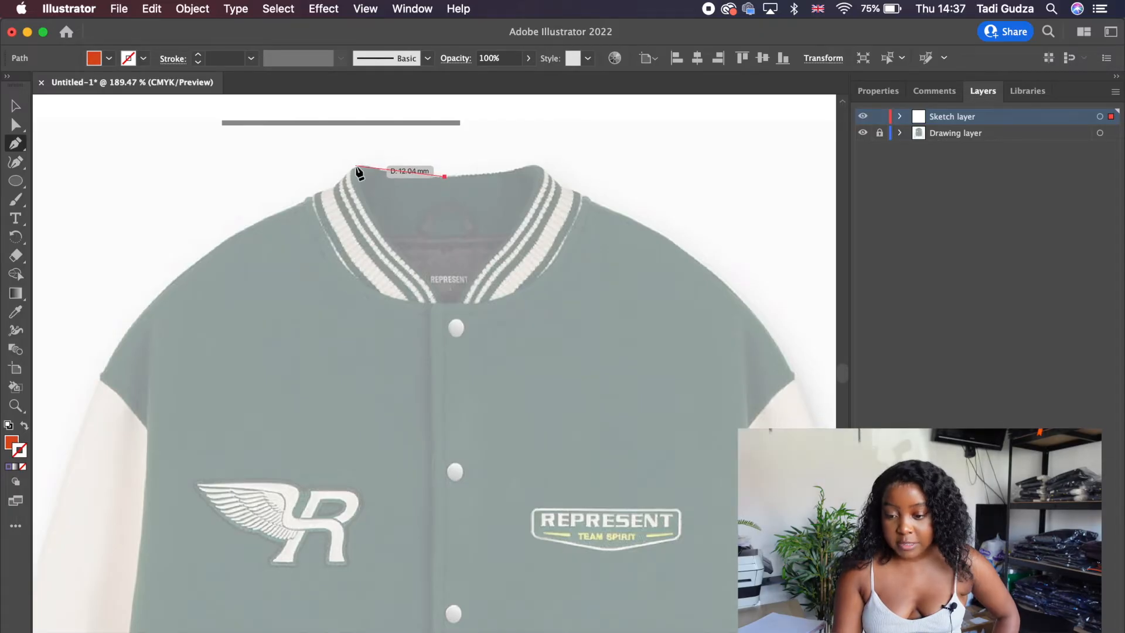
{"action": "left_click", "coordinate": [356, 166]}
{"action": "left_click", "coordinate": [336, 188]}
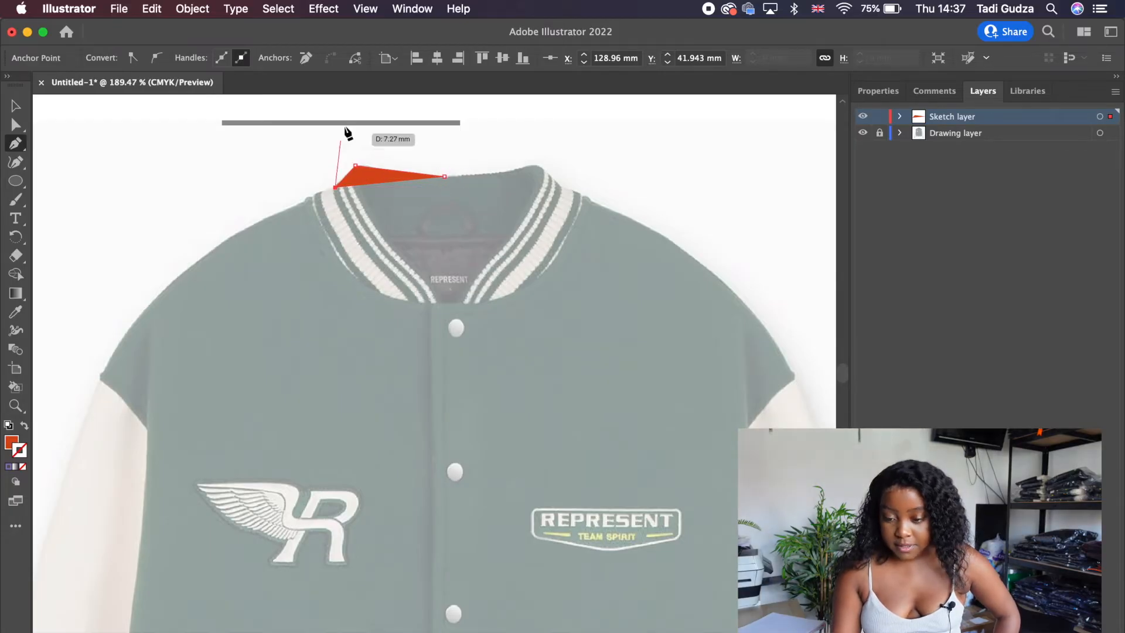
Give the collar path no fill and a black stroke of 0.25 pt
{"action": "left_click", "coordinate": [870, 93]}
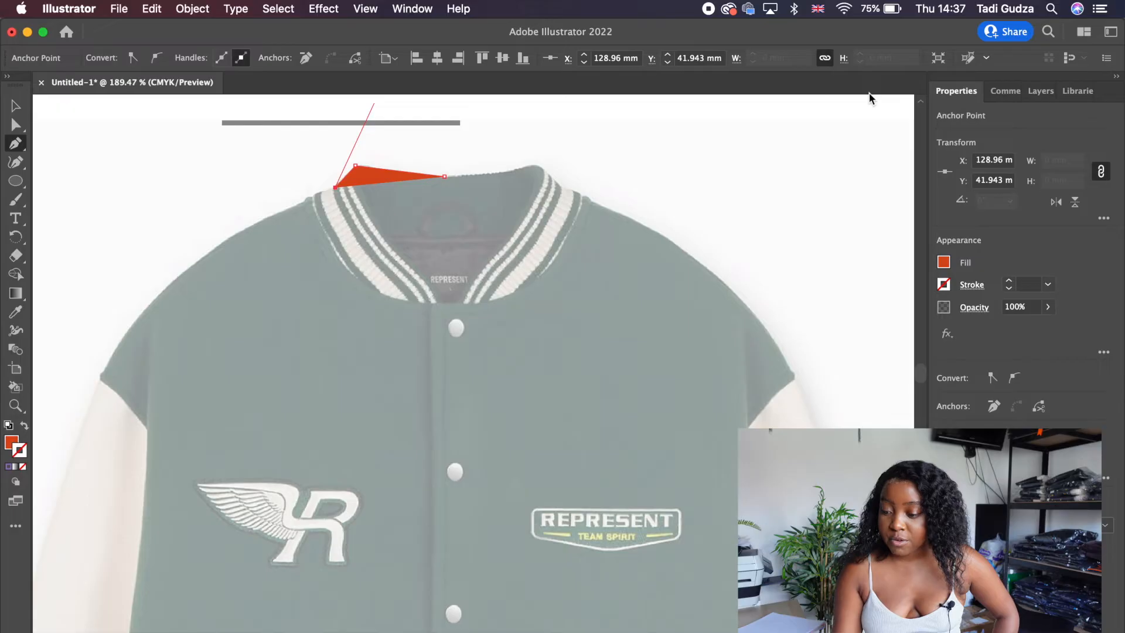
{"action": "left_click", "coordinate": [945, 263]}
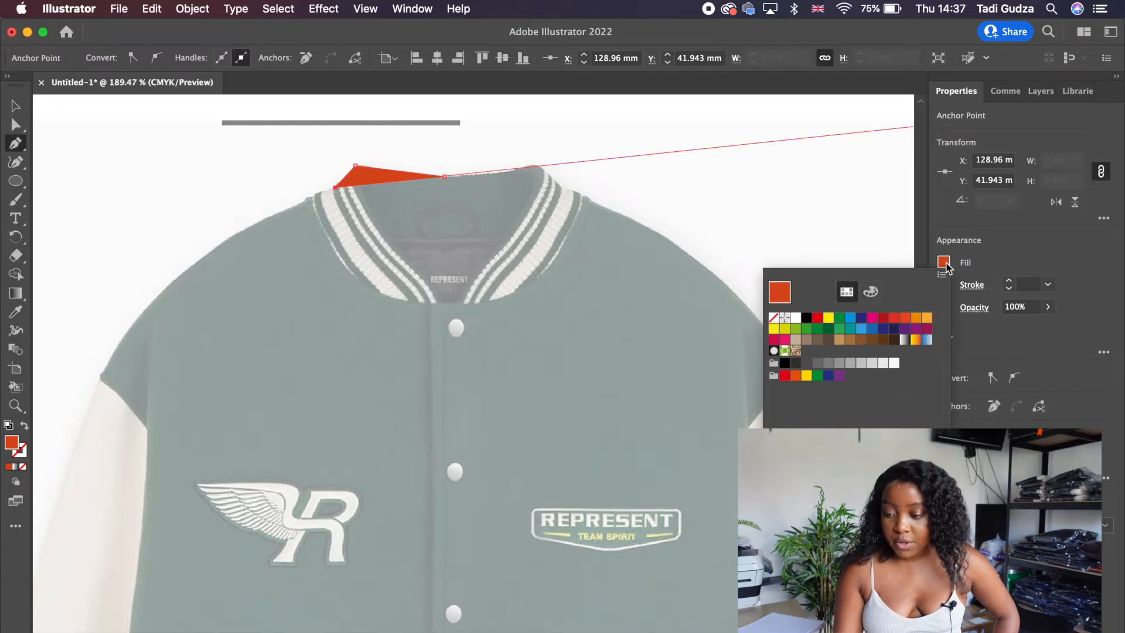
{"action": "left_click", "coordinate": [774, 318]}
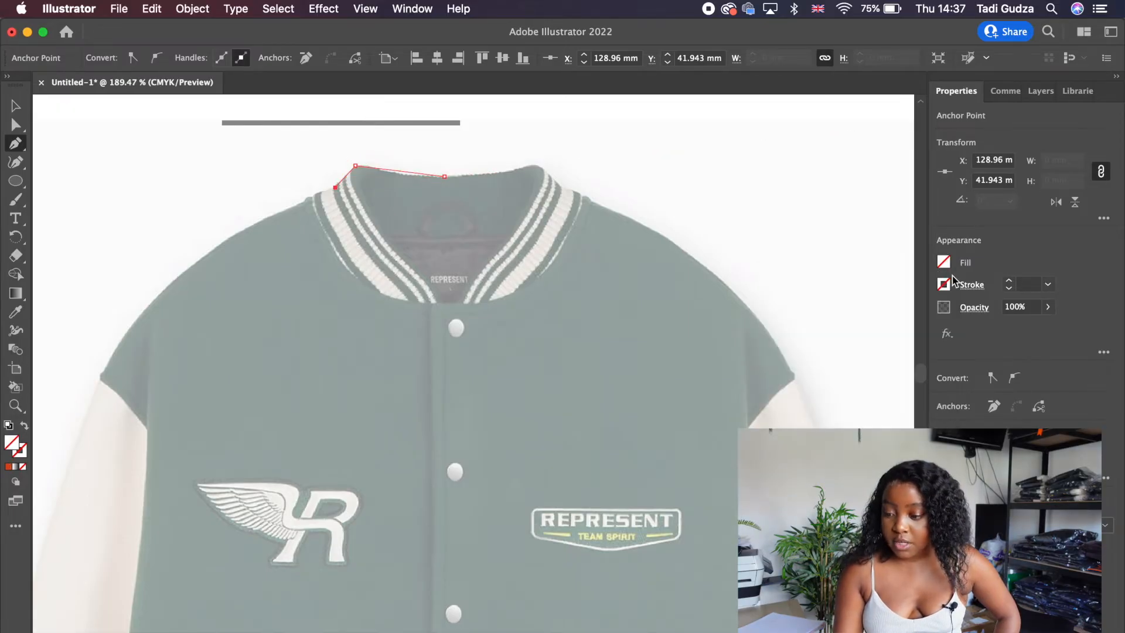
{"action": "left_click", "coordinate": [945, 285]}
{"action": "left_click", "coordinate": [807, 341]}
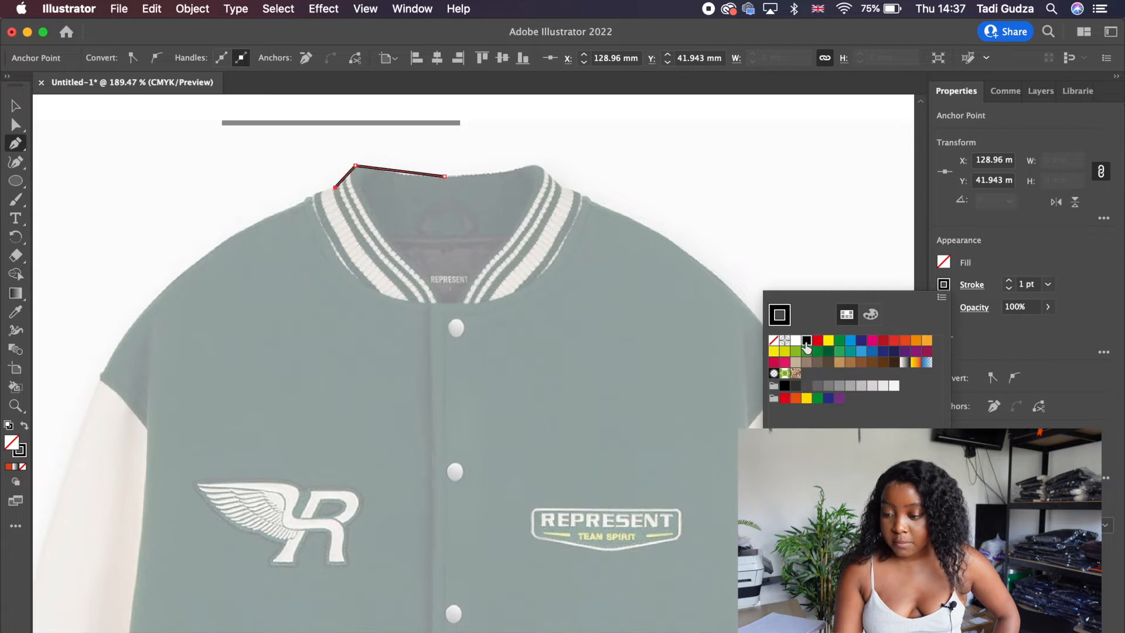
{"action": "left_click", "coordinate": [1009, 289]}
{"action": "left_click", "coordinate": [1009, 289]}
{"action": "left_click", "coordinate": [1009, 289]}
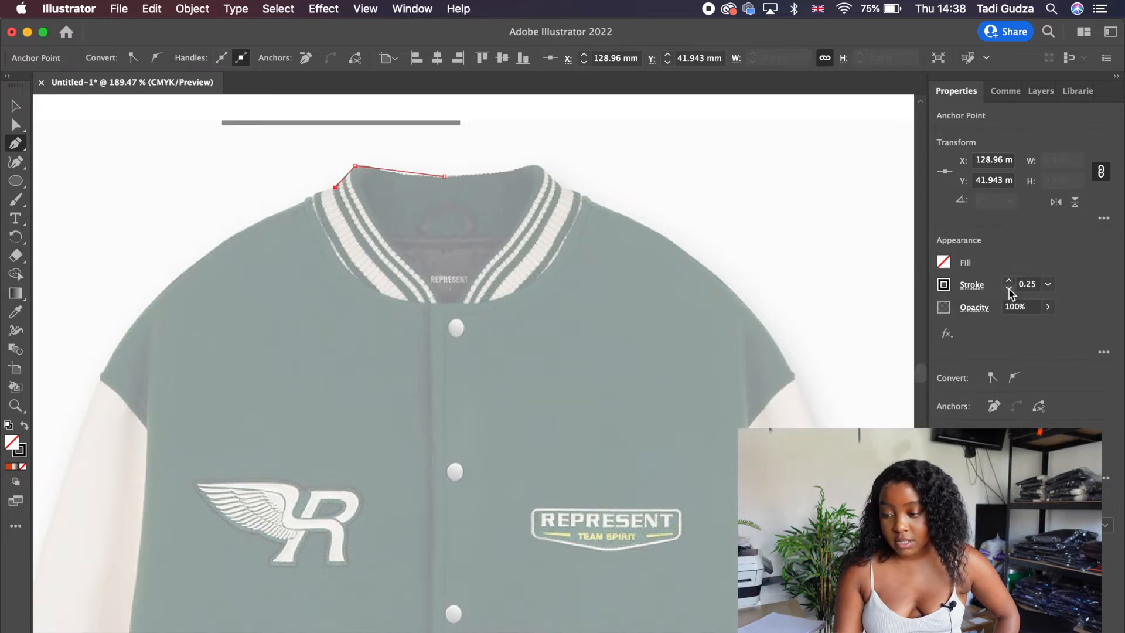
Continue the path over the jacket's left shoulder and down the outer sleeve edge to just above the cuff
{"action": "left_click", "coordinate": [301, 203]}
{"action": "left_click", "coordinate": [145, 308]}
{"action": "scroll", "coordinate": [123, 342], "scroll_direction": "down", "scroll_amount": 3}
{"action": "left_click", "coordinate": [241, 204]}
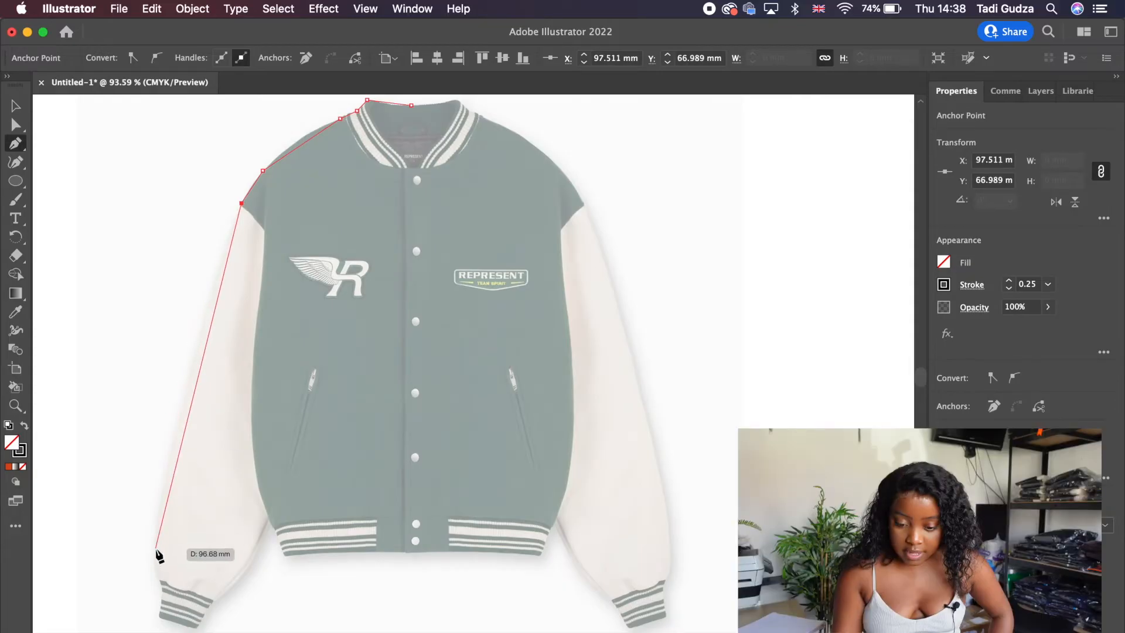
{"action": "left_click", "coordinate": [152, 547]}
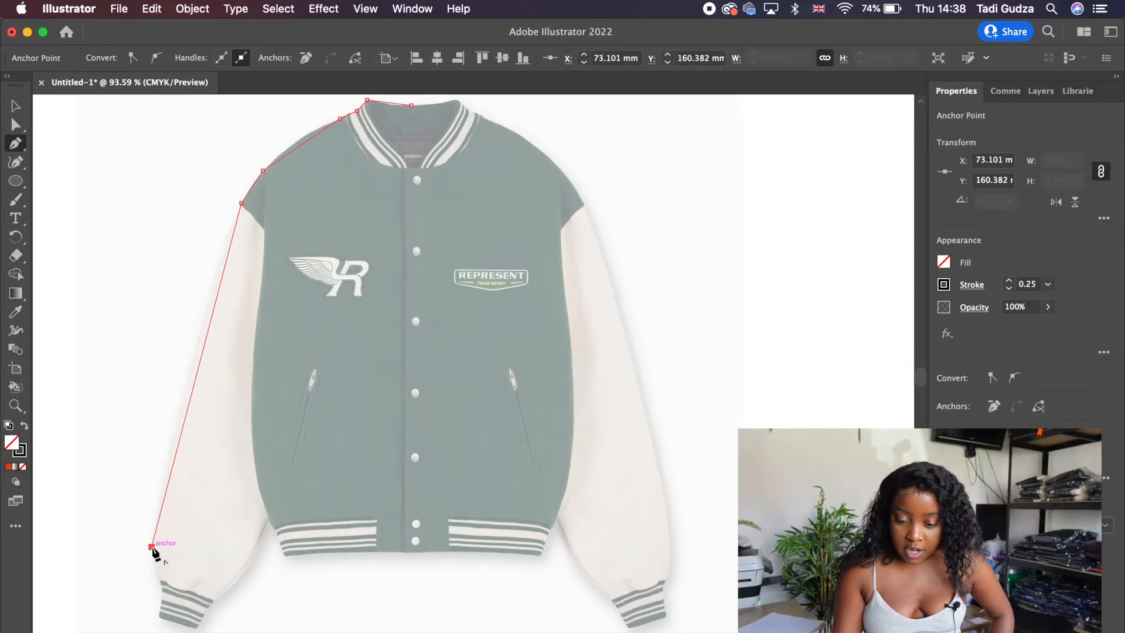
Trace the path around the left sleeve's striped cuff and partway up the sleeve's underside
{"action": "scroll", "coordinate": [154, 551], "scroll_direction": "down", "scroll_amount": 2}
{"action": "scroll", "coordinate": [153, 551], "scroll_direction": "left", "scroll_amount": 1}
{"action": "scroll", "coordinate": [155, 554], "scroll_direction": "up", "scroll_amount": 5}
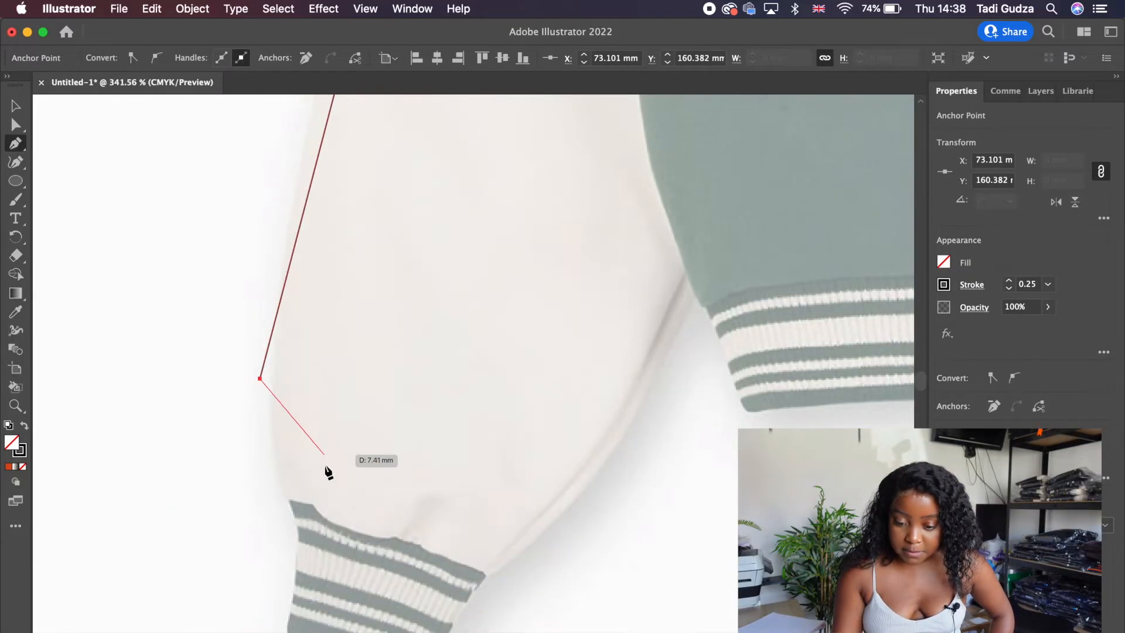
{"action": "left_click", "coordinate": [292, 516]}
{"action": "scroll", "coordinate": [296, 523], "scroll_direction": "down", "scroll_amount": 3}
{"action": "scroll", "coordinate": [296, 524], "scroll_direction": "left", "scroll_amount": 1}
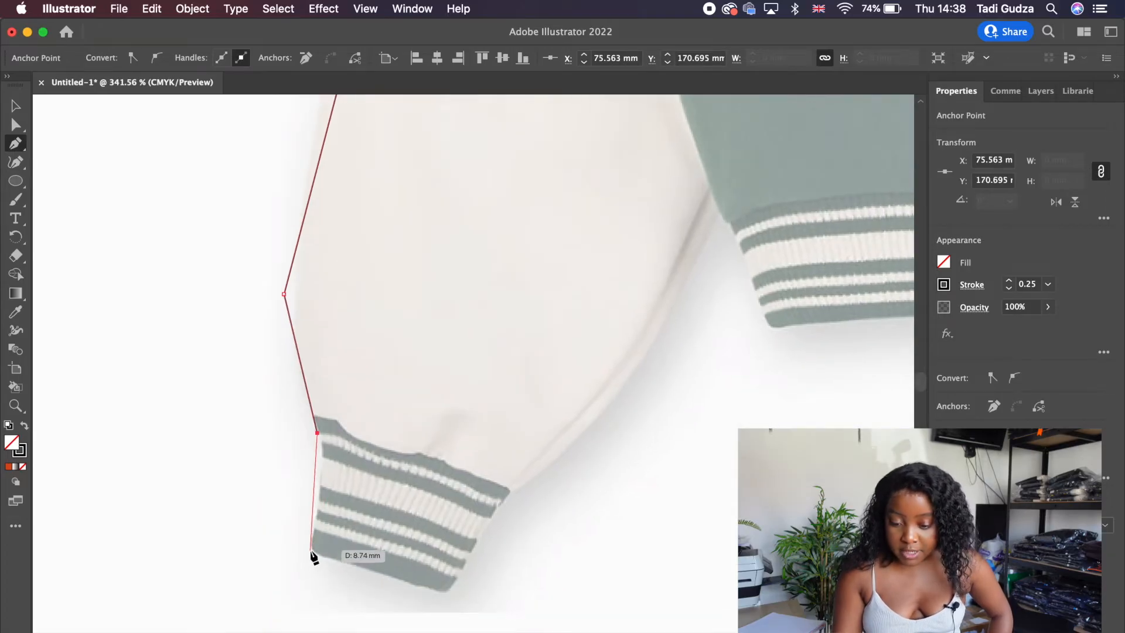
{"action": "left_click", "coordinate": [310, 551]}
{"action": "left_click", "coordinate": [449, 594]}
{"action": "left_click", "coordinate": [514, 491]}
{"action": "left_click", "coordinate": [638, 371]}
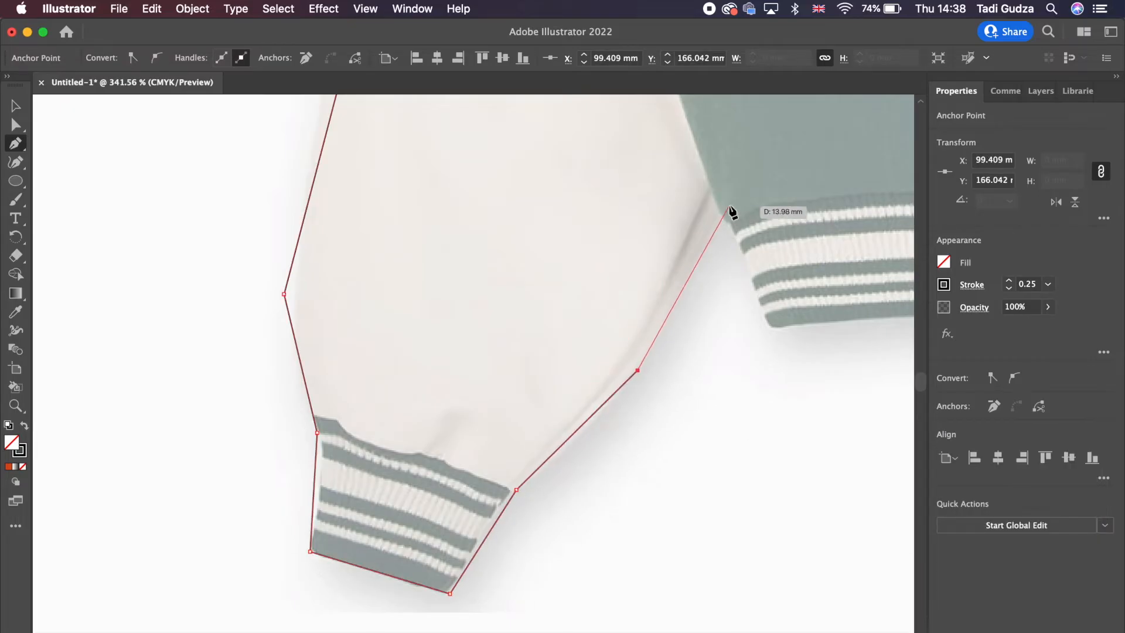
Extend the path to the jacket body and along the ribbed hem to below the neckline's starting point, leaving the half outline open
{"action": "left_click", "coordinate": [718, 209]}
{"action": "scroll", "coordinate": [720, 212], "scroll_direction": "down", "scroll_amount": 5}
{"action": "scroll", "coordinate": [720, 213], "scroll_direction": "up", "scroll_amount": 3}
{"action": "scroll", "coordinate": [720, 213], "scroll_direction": "right", "scroll_amount": 2}
{"action": "scroll", "coordinate": [596, 473], "scroll_direction": "up", "scroll_amount": 4}
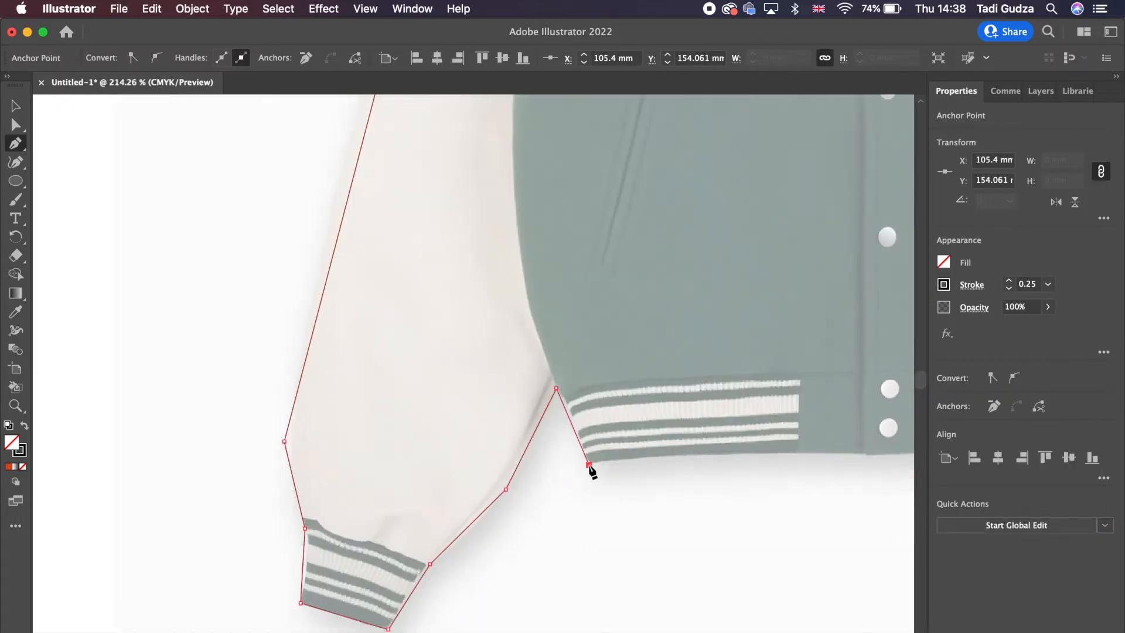
{"action": "left_click", "coordinate": [590, 463]}
{"action": "left_click", "coordinate": [861, 452]}
{"action": "scroll", "coordinate": [861, 454], "scroll_direction": "right", "scroll_amount": 3}
{"action": "scroll", "coordinate": [862, 454], "scroll_direction": "up", "scroll_amount": 1}
{"action": "scroll", "coordinate": [864, 460], "scroll_direction": "down", "scroll_amount": 4}
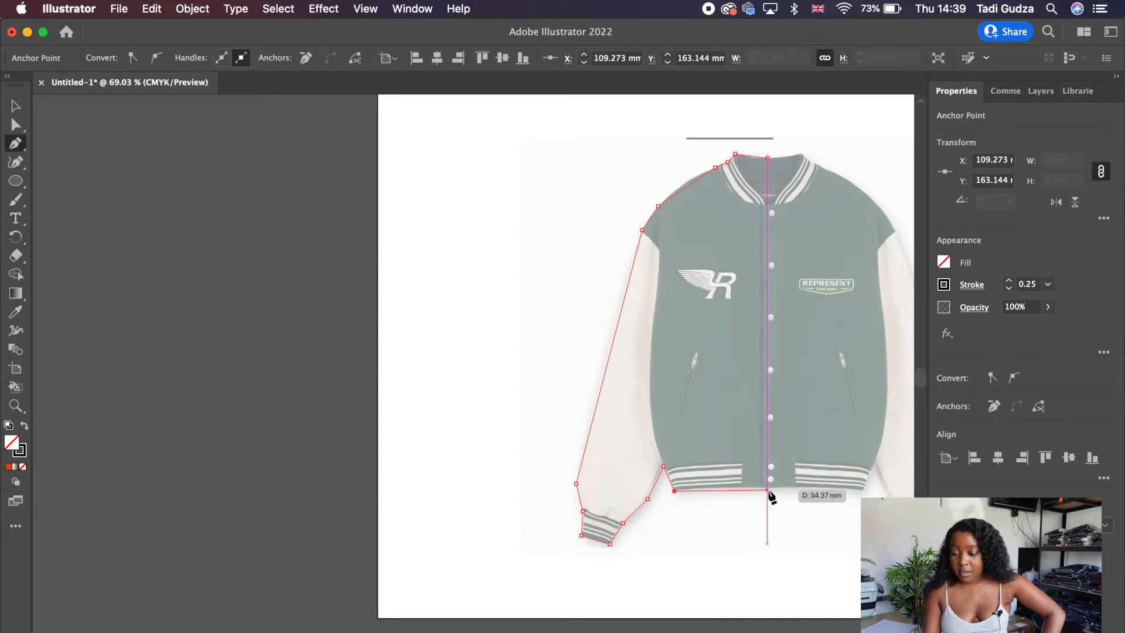
{"action": "left_click", "coordinate": [769, 491]}
{"action": "scroll", "coordinate": [770, 495], "scroll_direction": "down", "scroll_amount": 3}
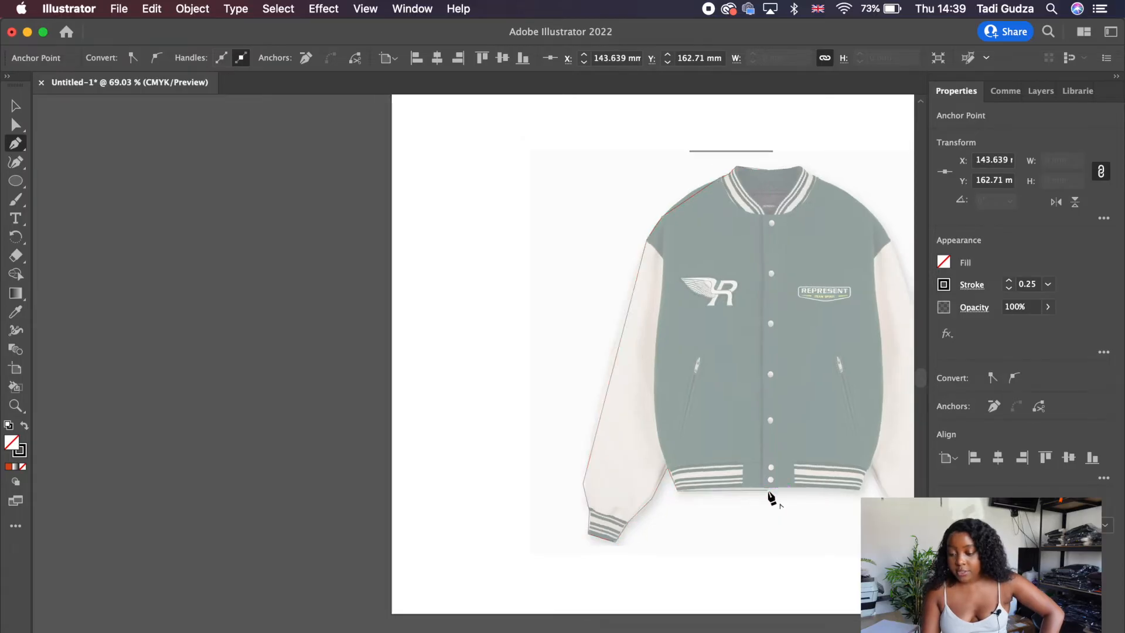
{"action": "scroll", "coordinate": [586, 480], "scroll_direction": "right", "scroll_amount": 2}
{"action": "scroll", "coordinate": [744, 485], "scroll_direction": "up", "scroll_amount": 2}
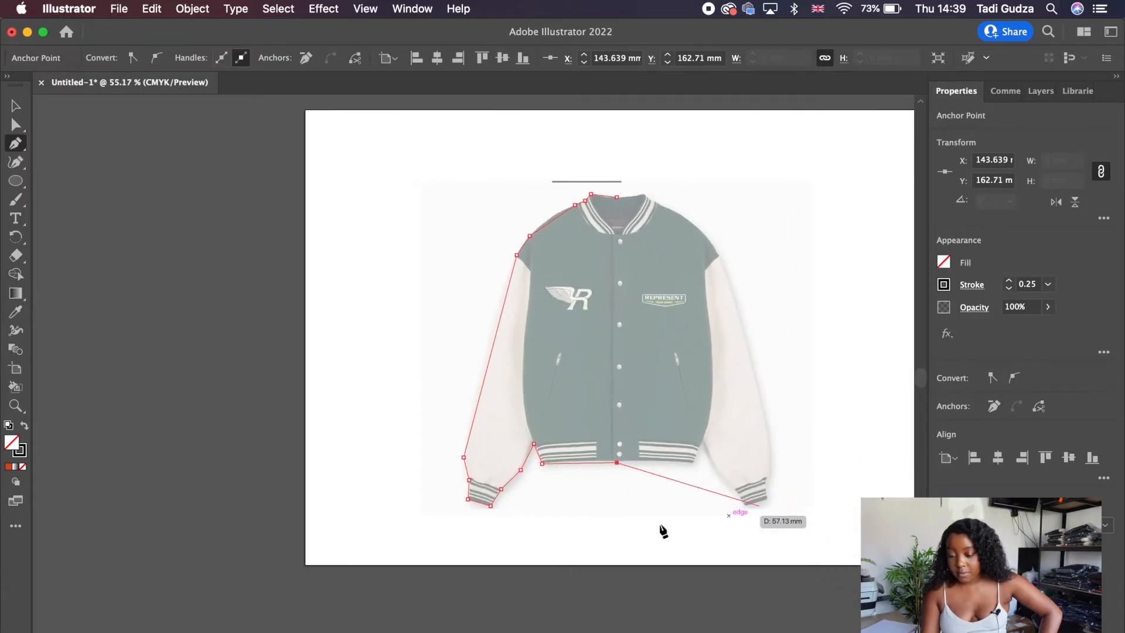
{"action": "scroll", "coordinate": [609, 502], "scroll_direction": "up", "scroll_amount": 3}
{"action": "key", "text": "Escape"}
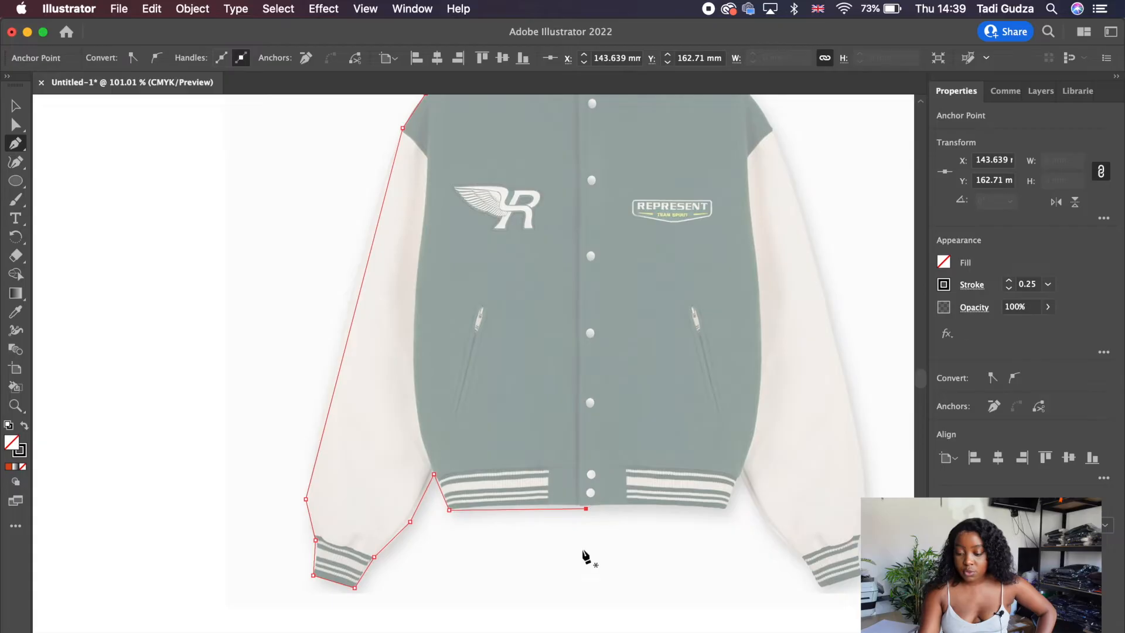
{"action": "scroll", "coordinate": [350, 434], "scroll_direction": "down", "scroll_amount": 3}
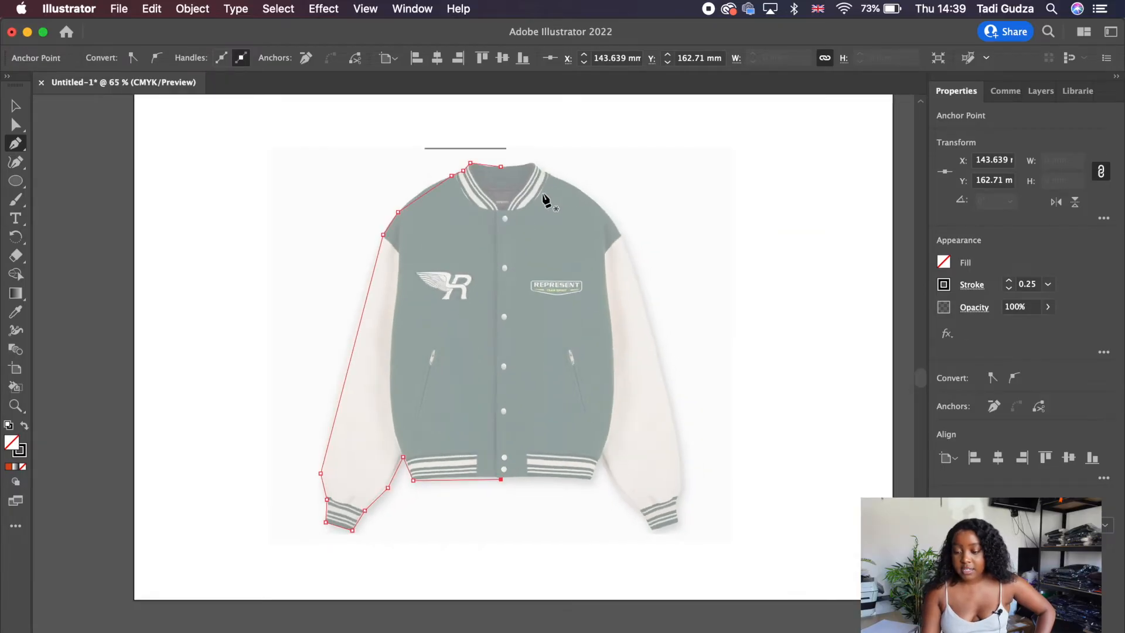
Trace the left armhole seam as a separate path from the sleeve's outer top edge down the body side to the ribbed hem
{"action": "scroll", "coordinate": [517, 219], "scroll_direction": "up", "scroll_amount": 3}
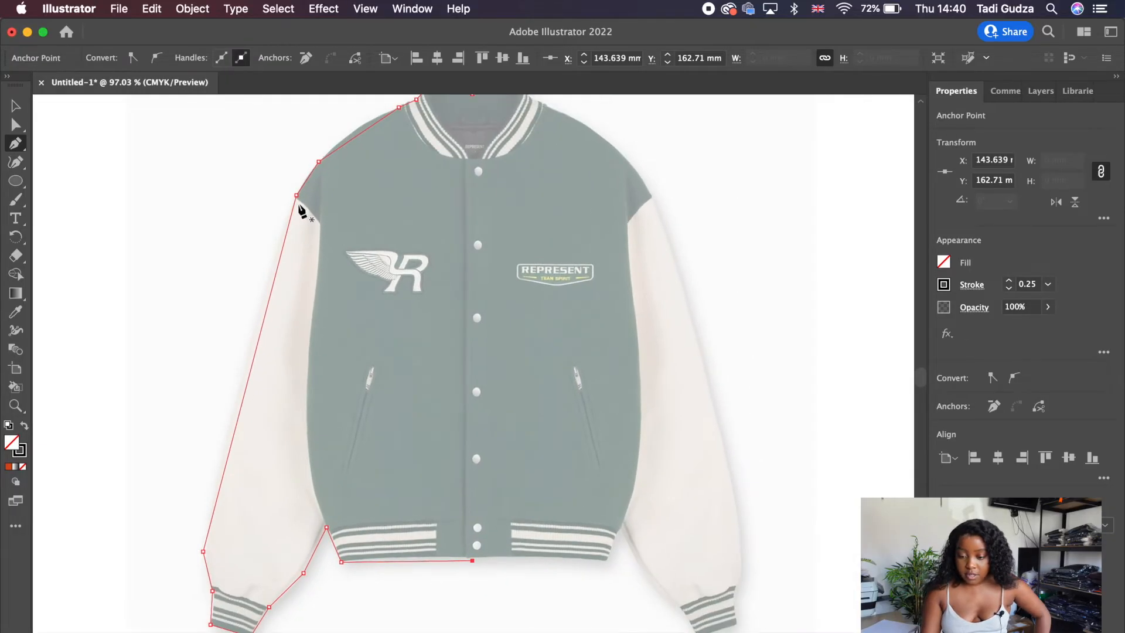
{"action": "scroll", "coordinate": [300, 211], "scroll_direction": "up", "scroll_amount": 5}
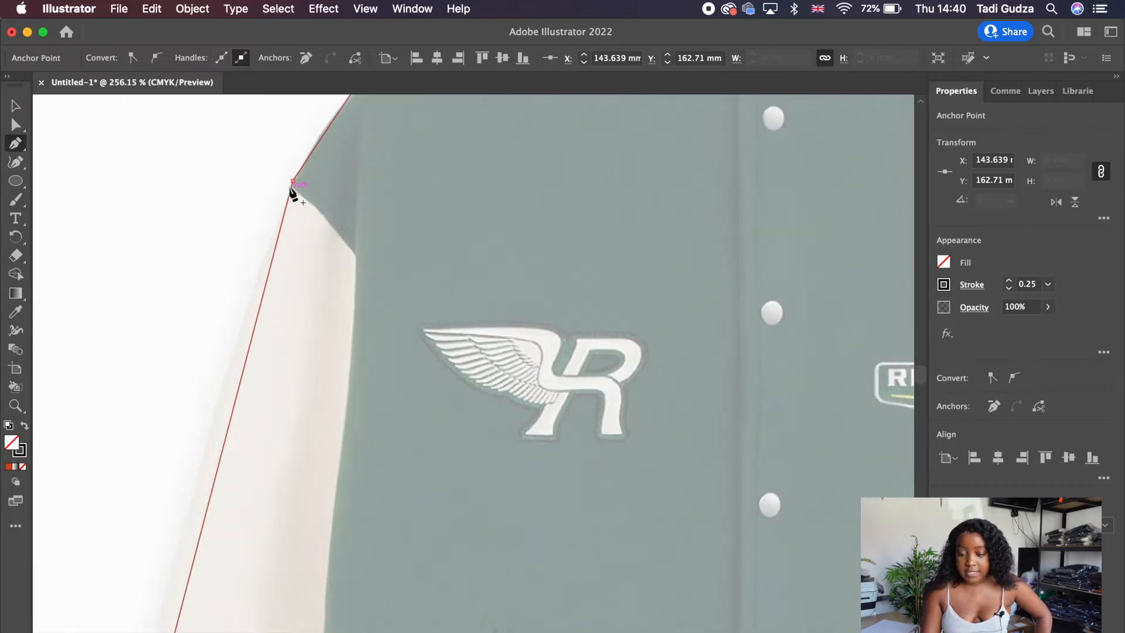
{"action": "left_click", "coordinate": [356, 258]}
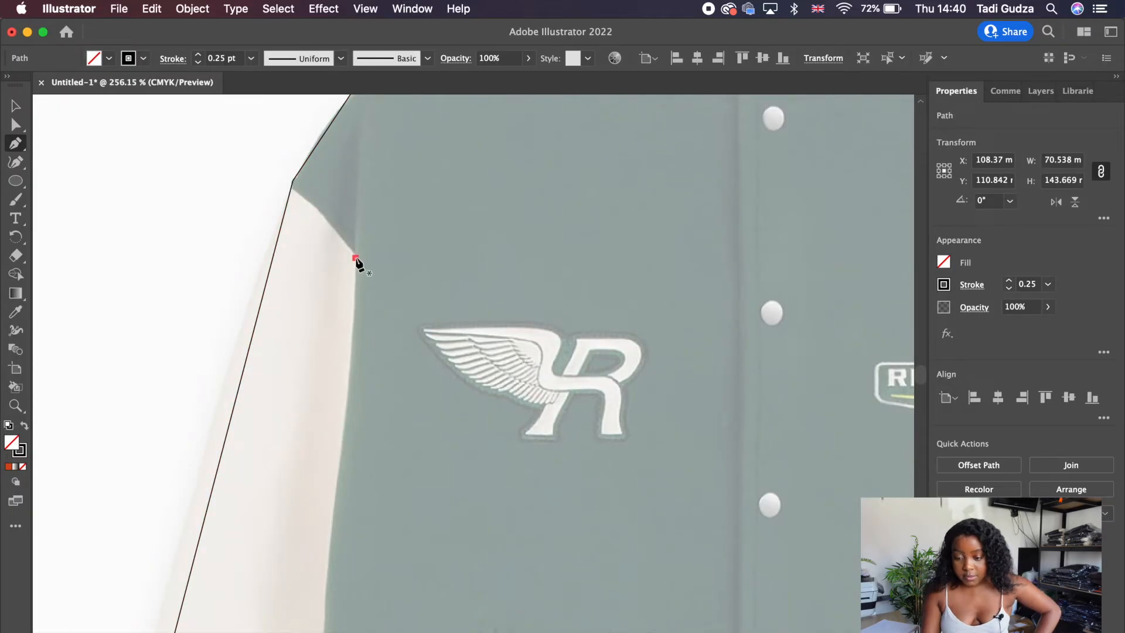
{"action": "left_click", "coordinate": [291, 188]}
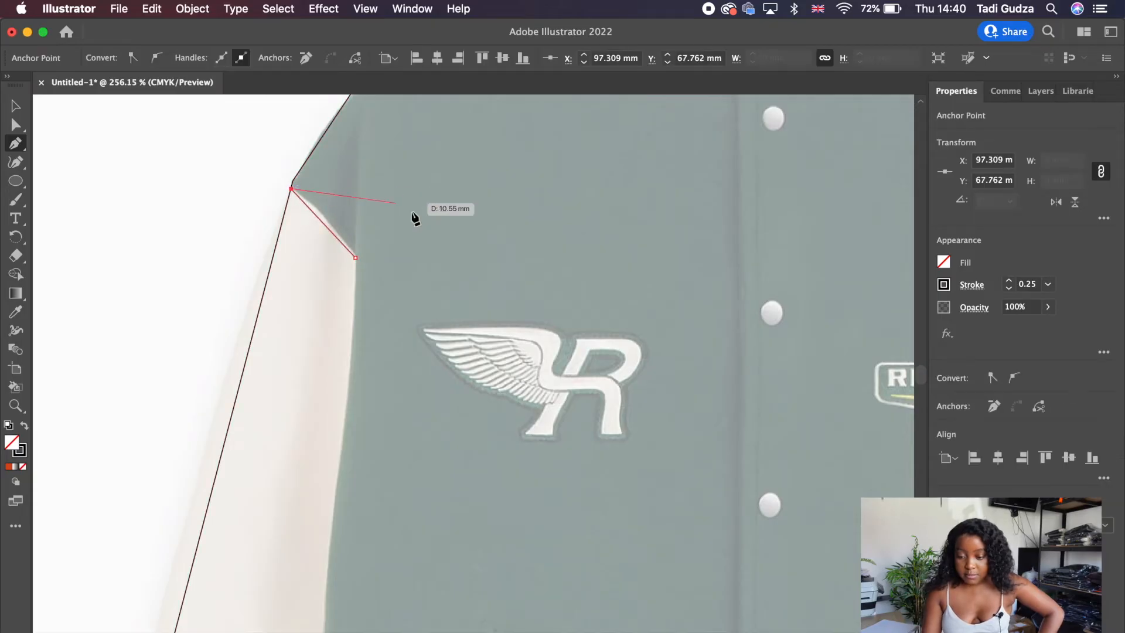
{"action": "left_click", "coordinate": [356, 258]}
{"action": "scroll", "coordinate": [363, 274], "scroll_direction": "down", "scroll_amount": 5}
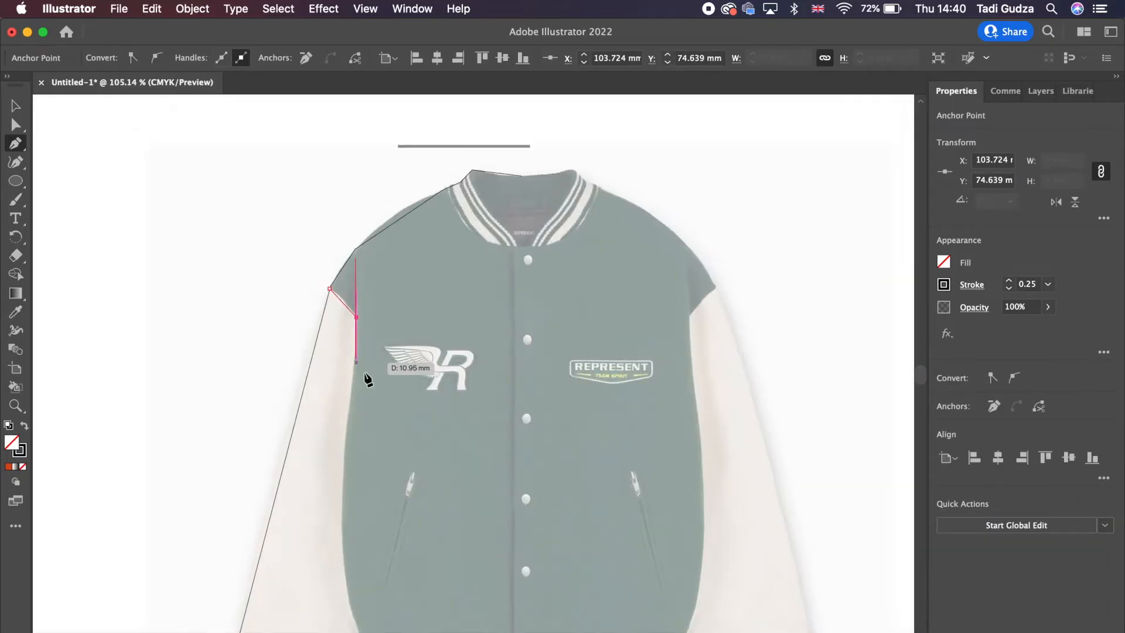
{"action": "scroll", "coordinate": [367, 378], "scroll_direction": "down", "scroll_amount": 5}
{"action": "left_click", "coordinate": [383, 380]}
{"action": "left_click", "coordinate": [403, 486]}
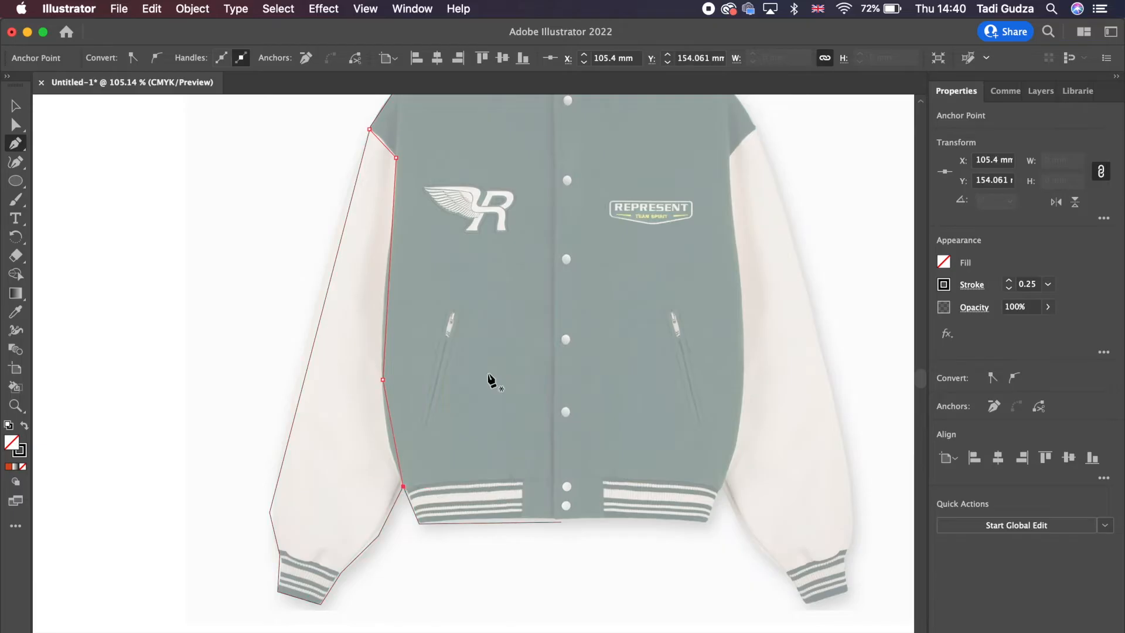
Trace the left half of the striped collar band as a separate straight-segment path from the collar peak to the centre front and back up to the shoulder
{"action": "scroll", "coordinate": [498, 293], "scroll_direction": "up", "scroll_amount": 5}
{"action": "scroll", "coordinate": [408, 399], "scroll_direction": "down", "scroll_amount": 2}
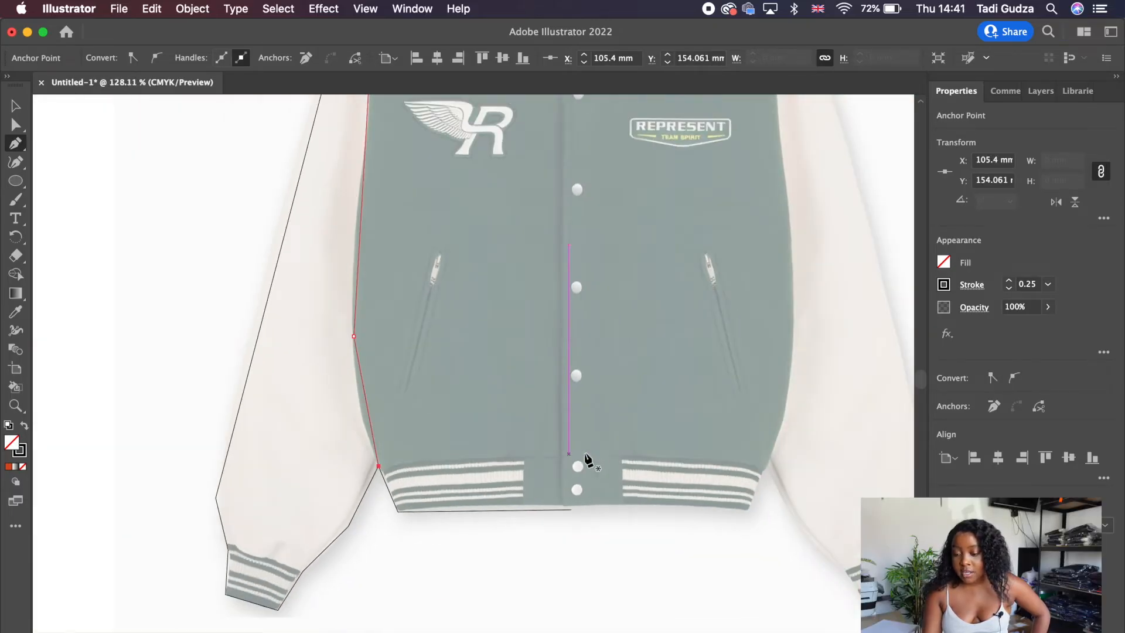
{"action": "scroll", "coordinate": [758, 473], "scroll_direction": "down", "scroll_amount": 2}
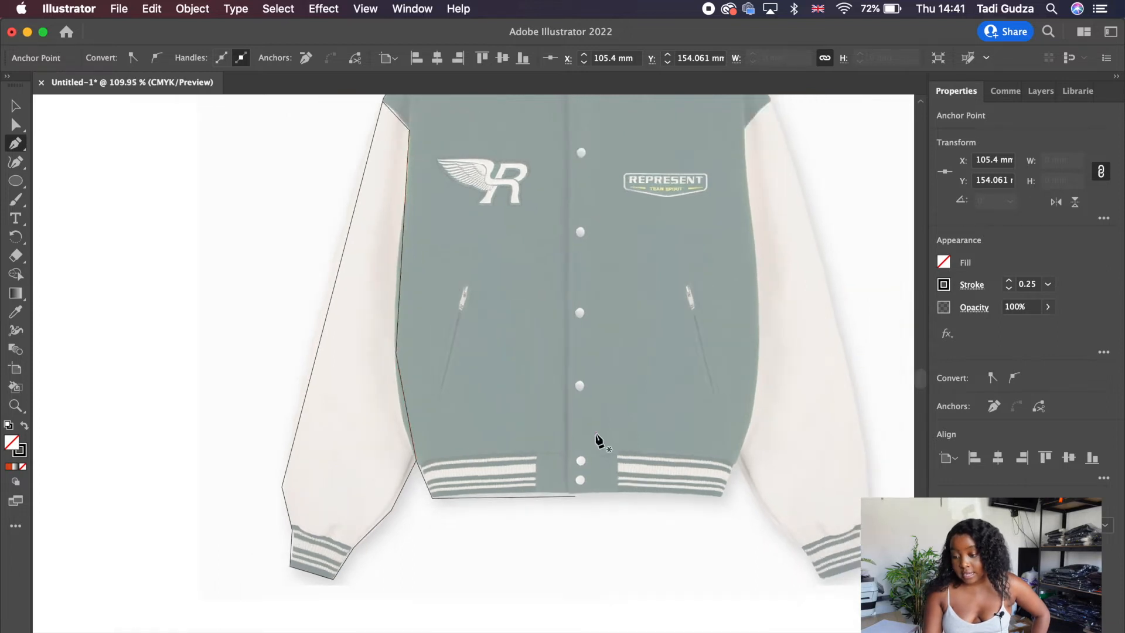
{"action": "scroll", "coordinate": [598, 441], "scroll_direction": "up", "scroll_amount": 2}
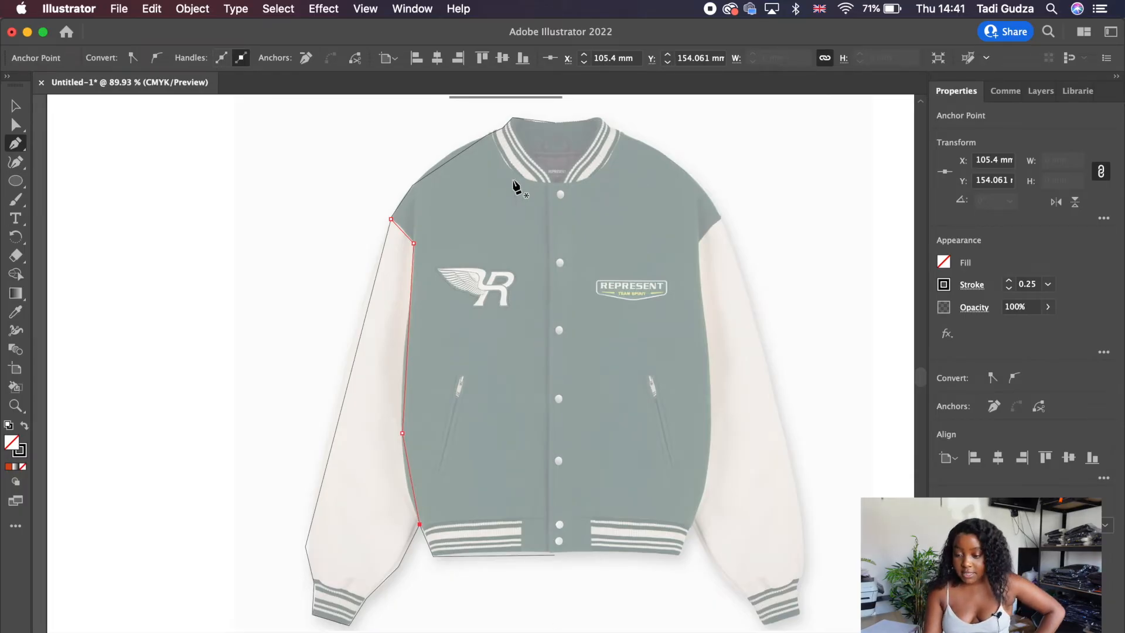
{"action": "scroll", "coordinate": [515, 187], "scroll_direction": "up", "scroll_amount": 3}
{"action": "scroll", "coordinate": [515, 186], "scroll_direction": "up", "scroll_amount": 4}
{"action": "left_click", "coordinate": [554, 362]}
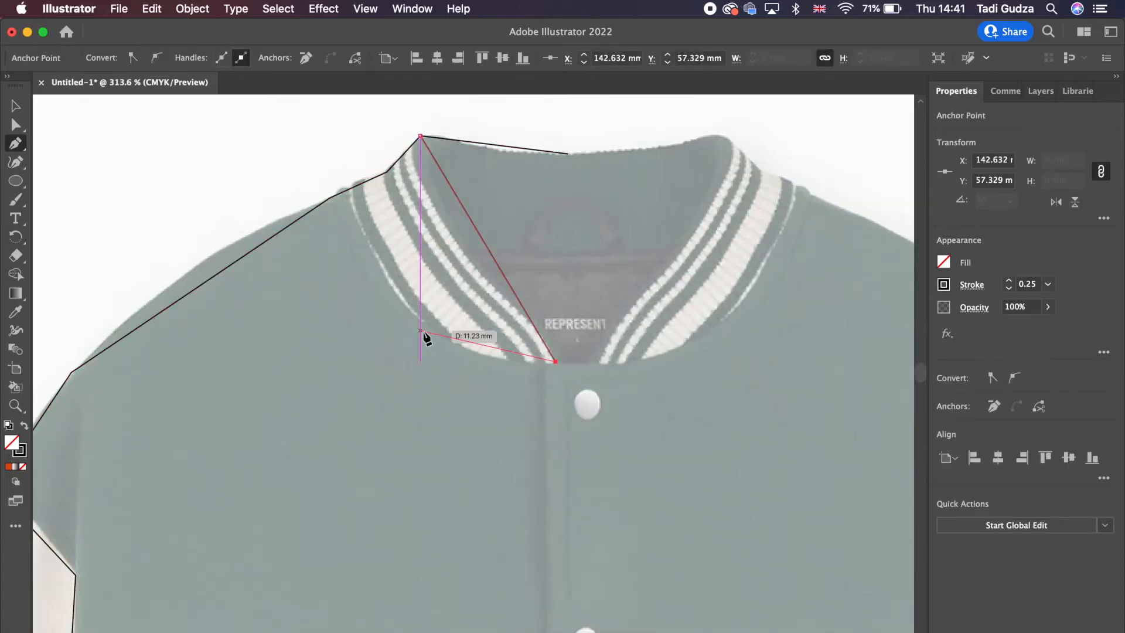
{"action": "left_click", "coordinate": [464, 351]}
{"action": "left_click", "coordinate": [380, 270]}
{"action": "left_click", "coordinate": [347, 191]}
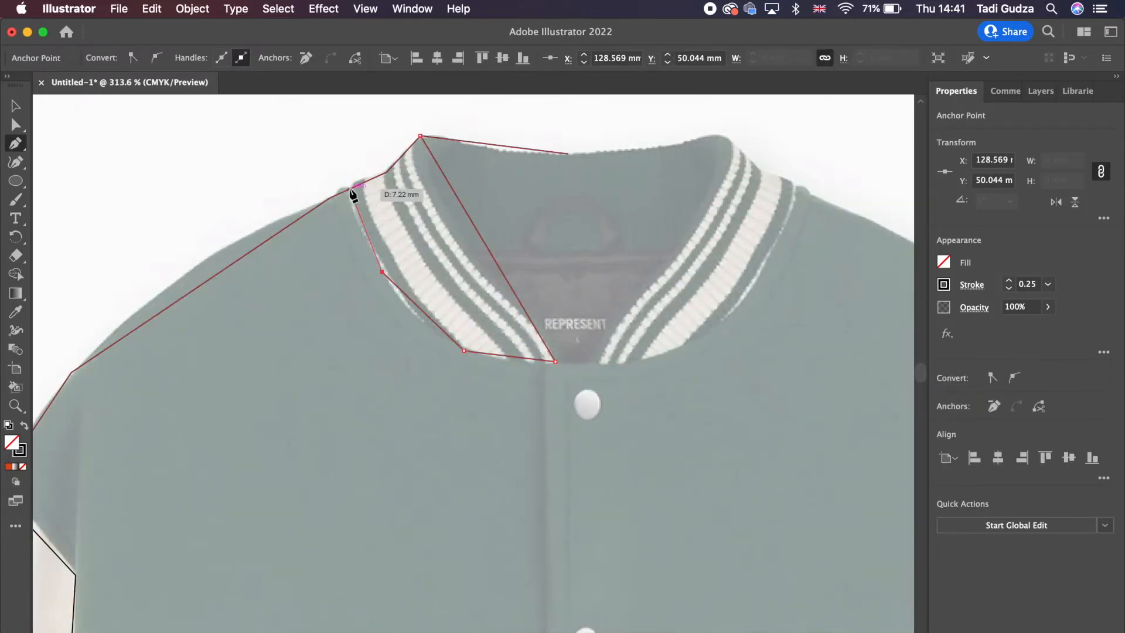
{"action": "scroll", "coordinate": [458, 242], "scroll_direction": "down", "scroll_amount": 4}
{"action": "scroll", "coordinate": [449, 360], "scroll_direction": "down", "scroll_amount": 5}
{"action": "key", "text": "Escape"}
Draw a closed, narrow four-cornered shape around the left slanted zip pocket
{"action": "scroll", "coordinate": [351, 394], "scroll_direction": "up", "scroll_amount": 4}
{"action": "scroll", "coordinate": [325, 466], "scroll_direction": "down", "scroll_amount": 2}
{"action": "left_click", "coordinate": [322, 466]}
{"action": "left_click", "coordinate": [345, 474]}
{"action": "left_click", "coordinate": [413, 205]}
{"action": "left_click", "coordinate": [384, 192]}
{"action": "left_click", "coordinate": [322, 465]}
{"action": "scroll", "coordinate": [324, 468], "scroll_direction": "down", "scroll_amount": 5}
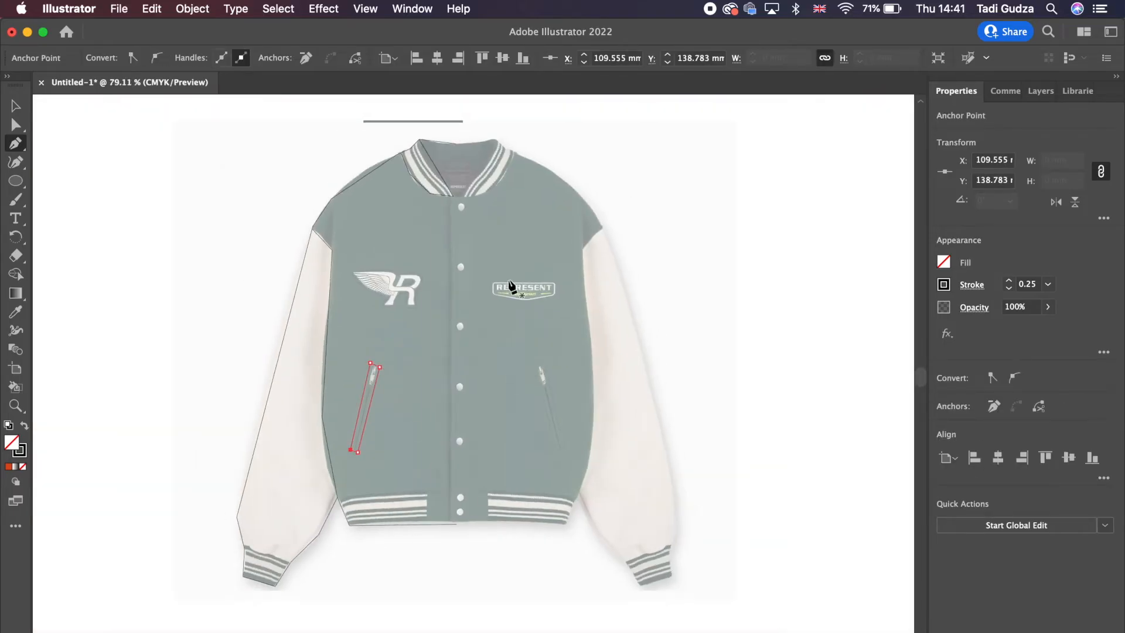
Toggle the Drawing layer's visibility off and on to check the traced lines, leaving the layer visible
{"action": "left_click", "coordinate": [1041, 92]}
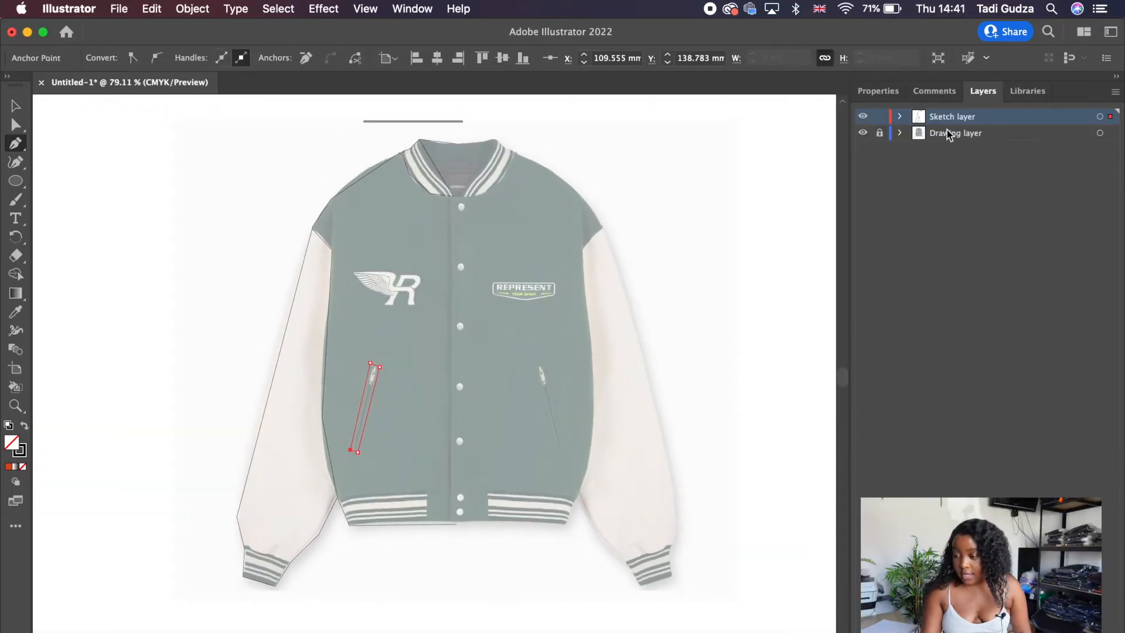
{"action": "left_click", "coordinate": [863, 134]}
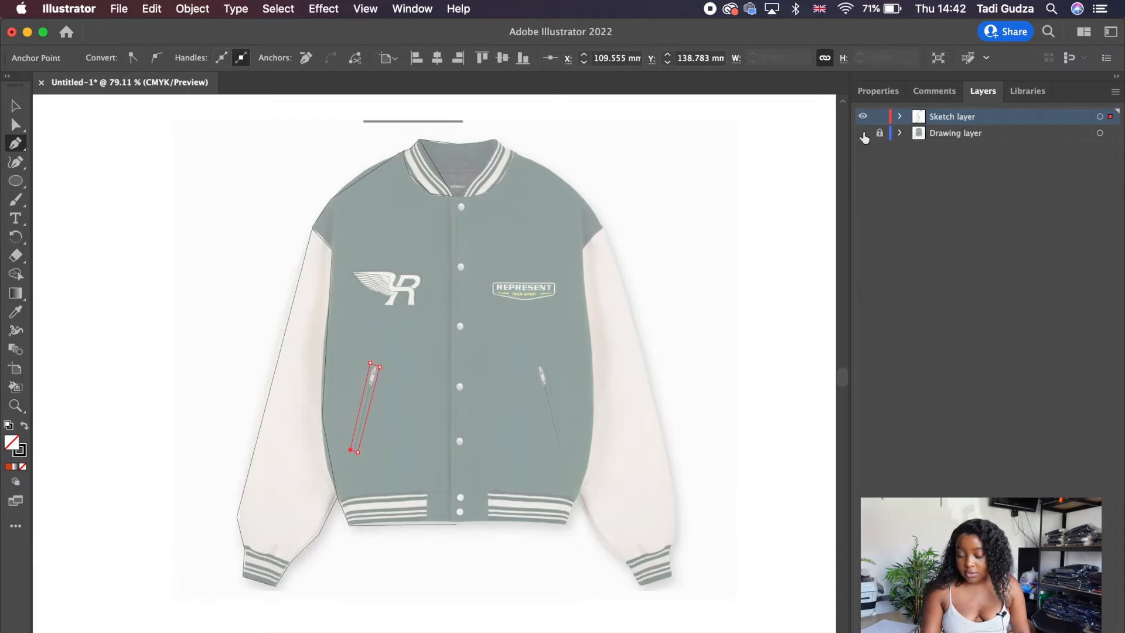
{"action": "left_click", "coordinate": [864, 134]}
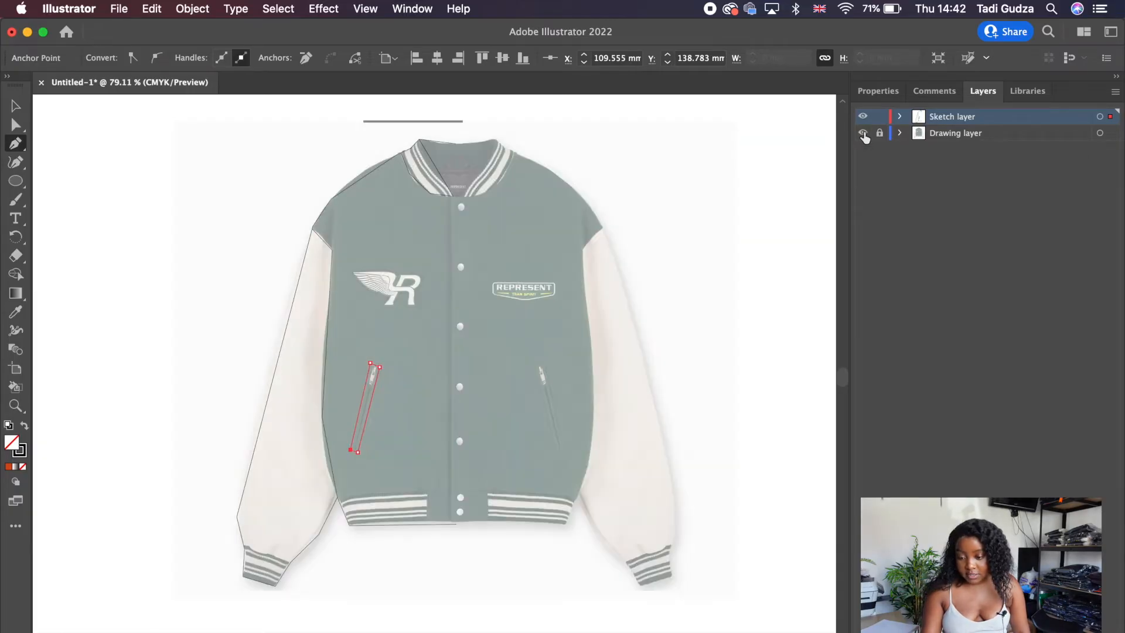
{"action": "left_click", "coordinate": [864, 134]}
{"action": "left_click", "coordinate": [864, 134]}
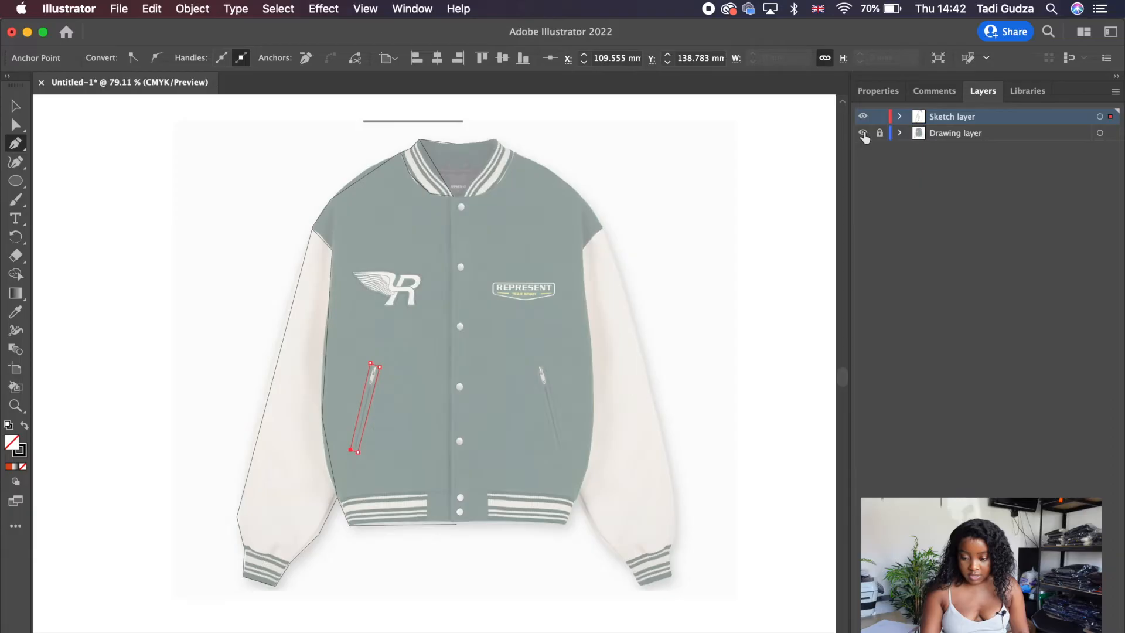
{"action": "left_click", "coordinate": [864, 134]}
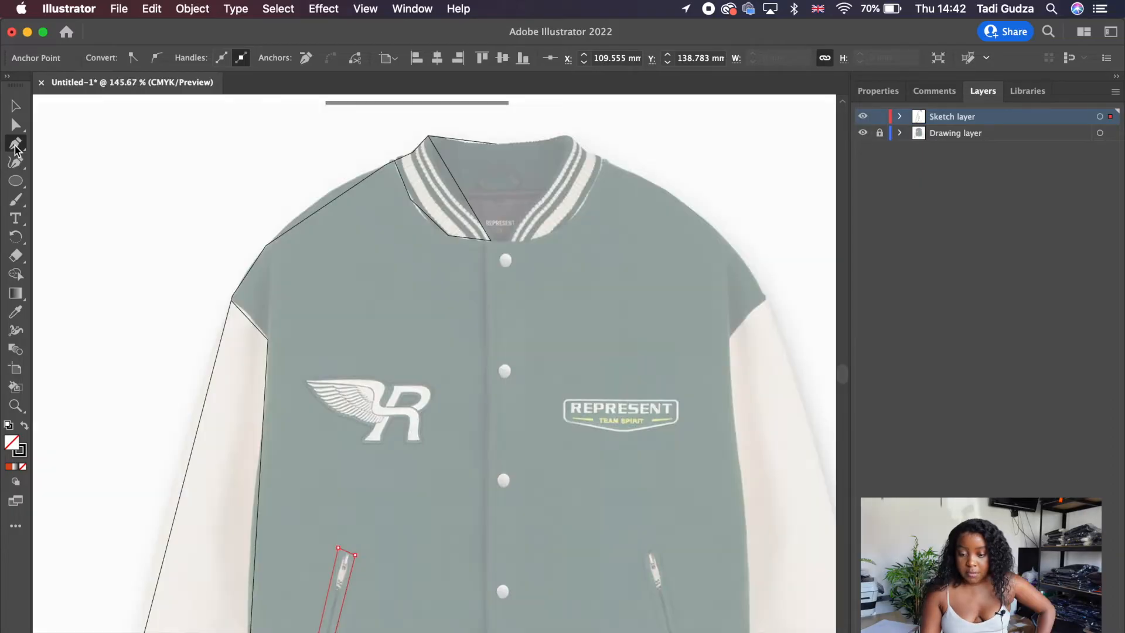
Curve the back neckline segment and the collar band's inner edge with the Anchor Point tool to follow the image
{"action": "left_click_drag", "start_coordinate": [16, 148], "coordinate": [66, 168]}
{"action": "scroll", "coordinate": [423, 159], "scroll_direction": "up", "scroll_amount": 6}
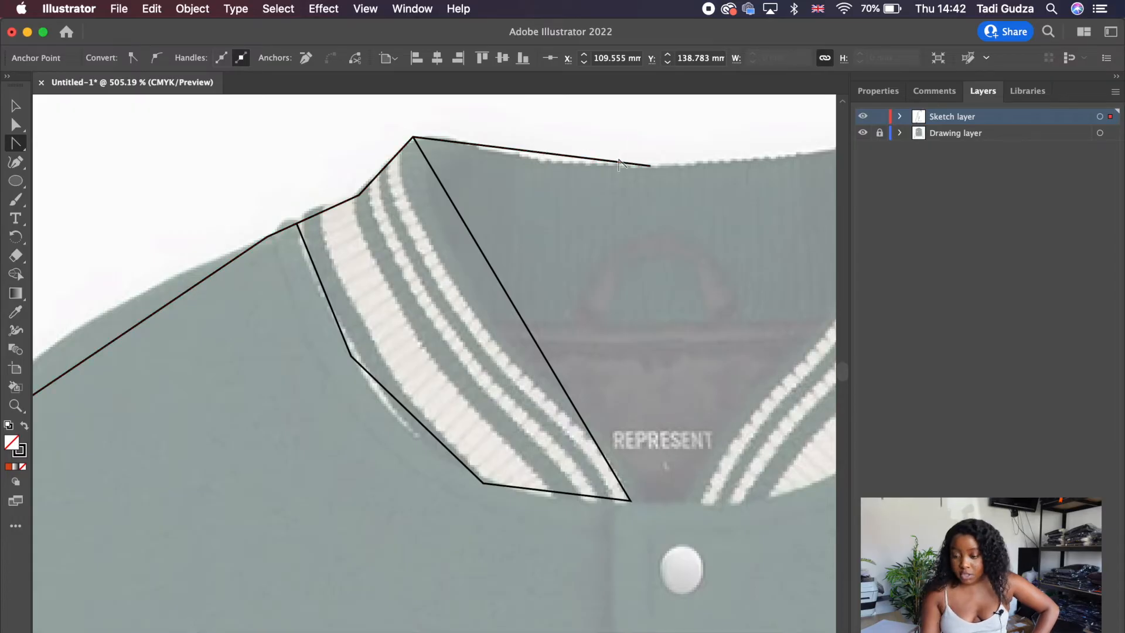
{"action": "left_click_drag", "start_coordinate": [543, 151], "coordinate": [541, 161]}
{"action": "left_click_drag", "start_coordinate": [518, 314], "coordinate": [458, 290]}
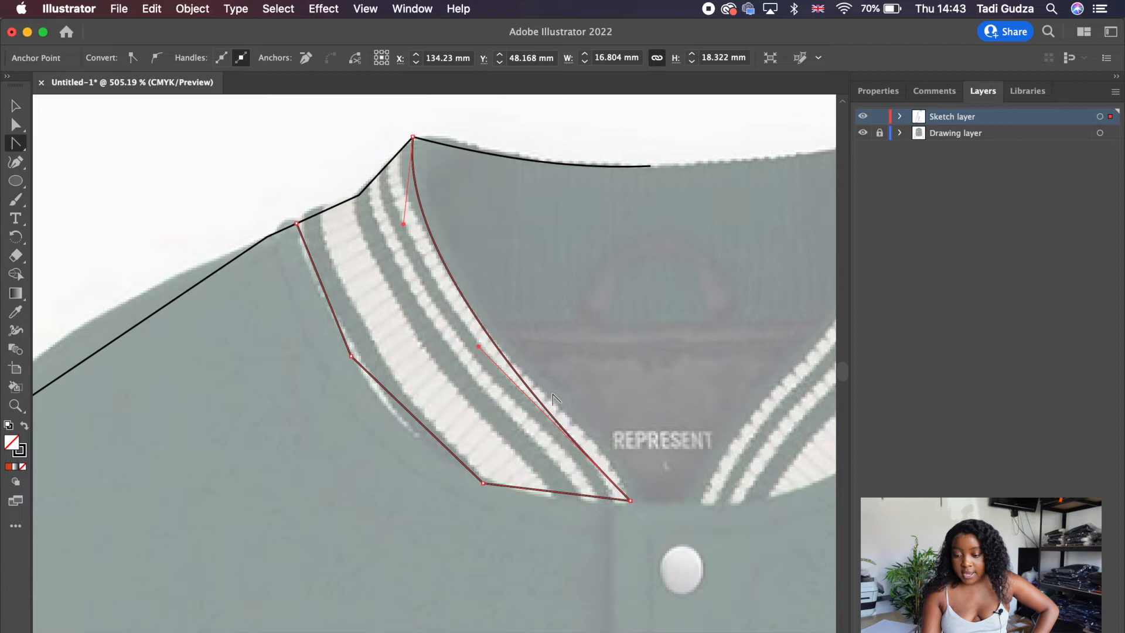
Add an anchor point on the lower part of the collar's inner edge and bend the segments on both sides of it
{"action": "left_click", "coordinate": [16, 527]}
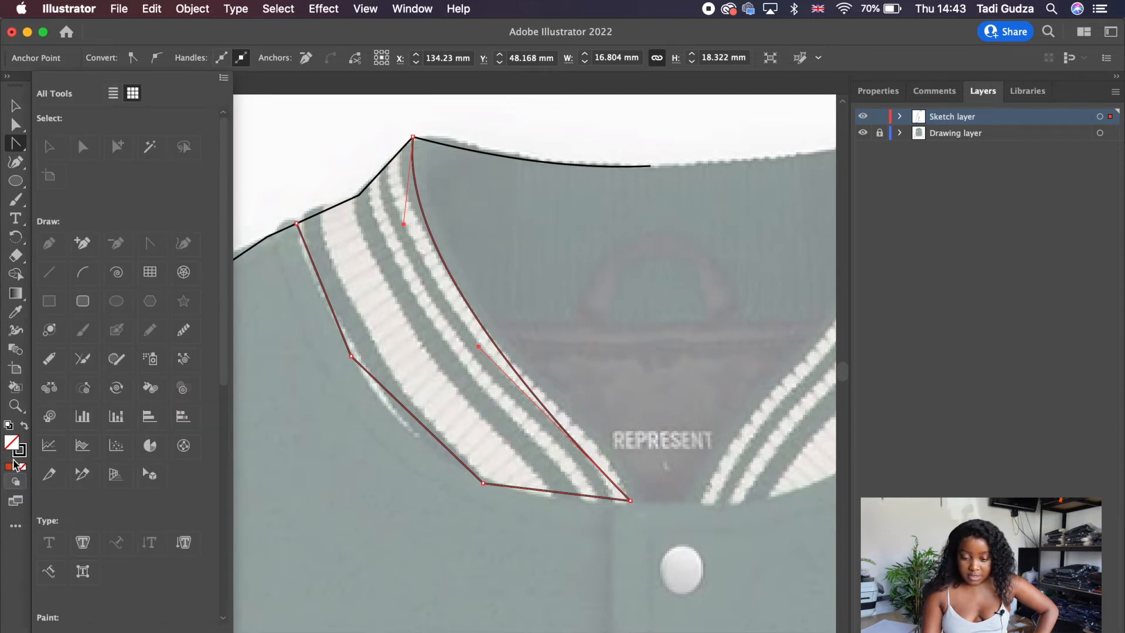
{"action": "left_click", "coordinate": [82, 244]}
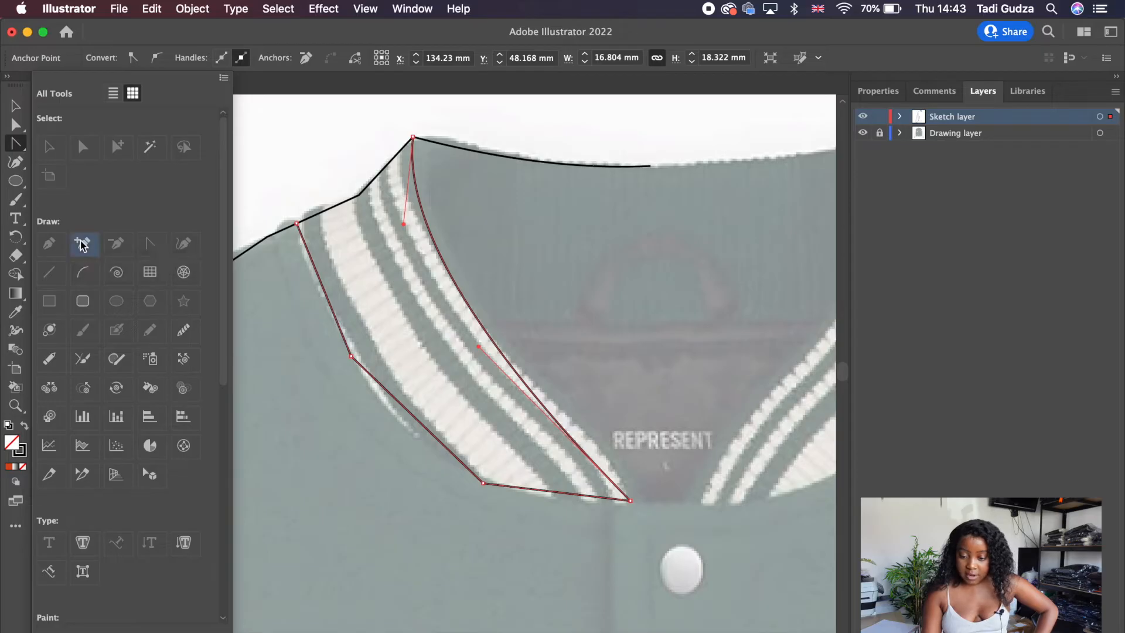
{"action": "left_click", "coordinate": [528, 388]}
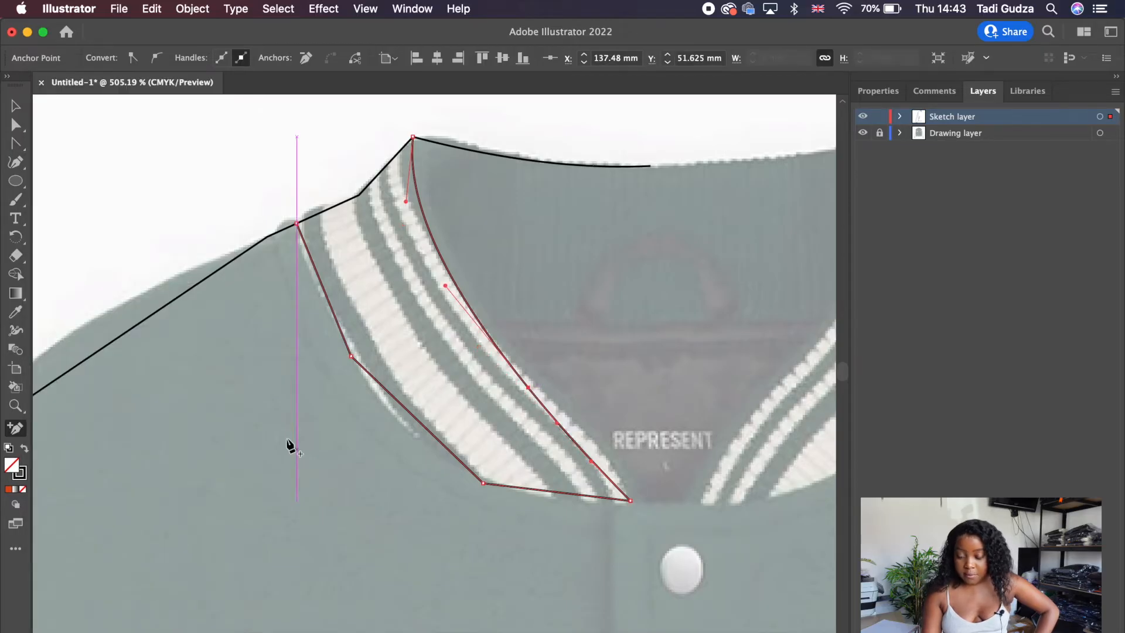
{"action": "left_click", "coordinate": [16, 147]}
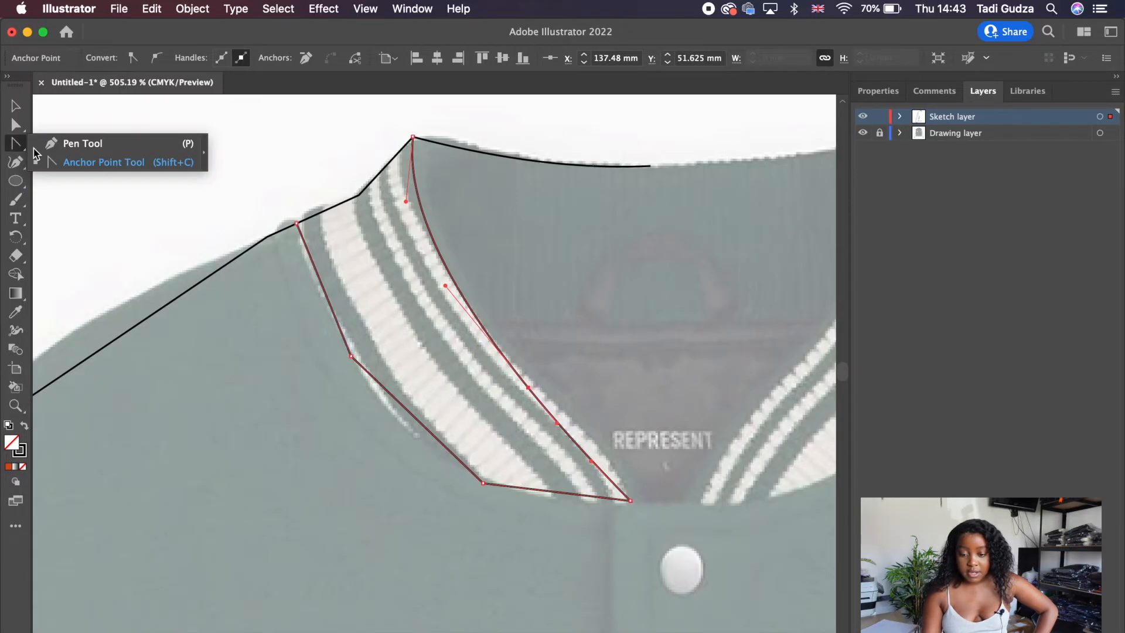
{"action": "left_click", "coordinate": [88, 162]}
{"action": "mouse_move", "coordinate": [563, 428]}
{"action": "left_mouse_down"}
{"action": "mouse_move", "coordinate": [571, 433]}
{"action": "mouse_move", "coordinate": [571, 424]}
{"action": "left_mouse_up"}
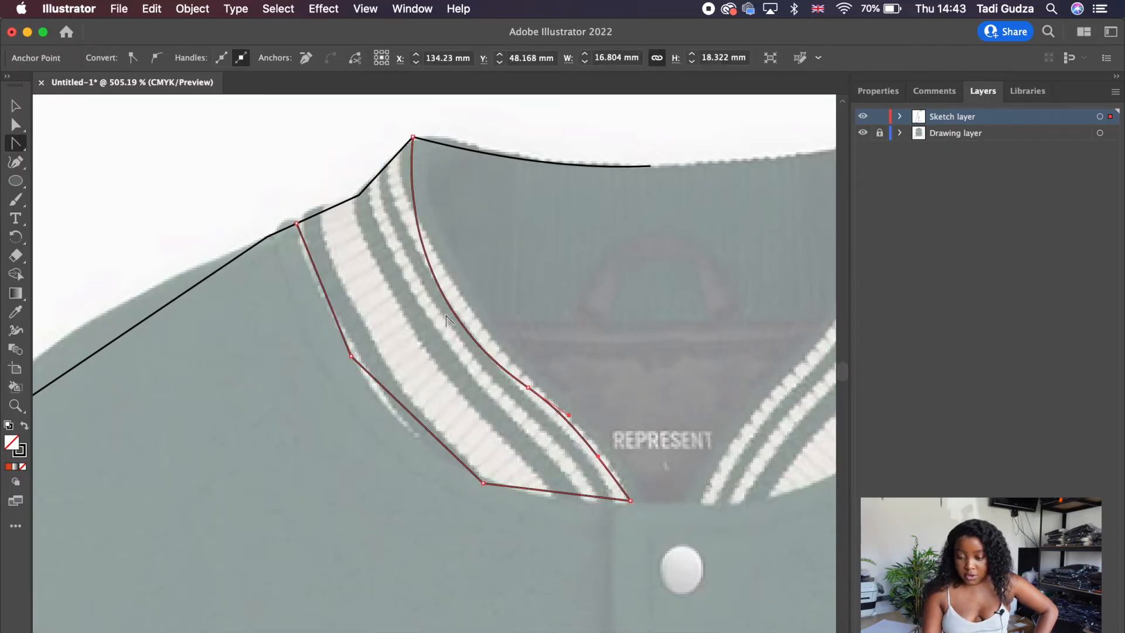
{"action": "left_click_drag", "start_coordinate": [454, 312], "coordinate": [457, 289]}
{"action": "left_click", "coordinate": [528, 388]}
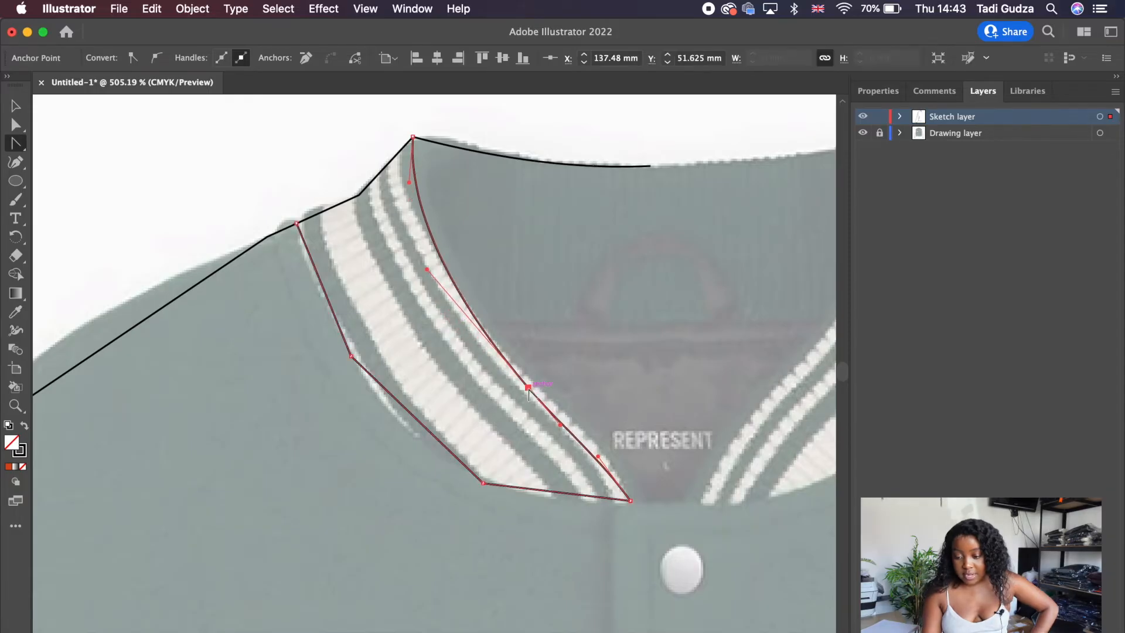
Move the added anchor point onto the collar's inner edge and refine the curves above and below it
{"action": "left_click", "coordinate": [16, 125]}
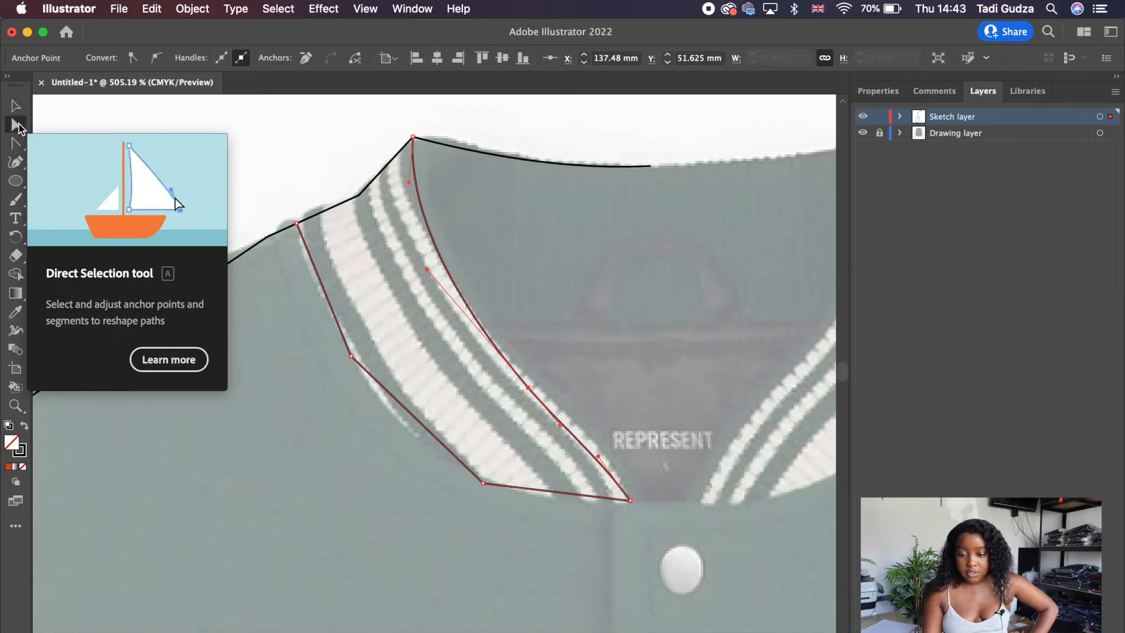
{"action": "left_click_drag", "start_coordinate": [530, 392], "coordinate": [541, 382]}
{"action": "left_click", "coordinate": [16, 145]}
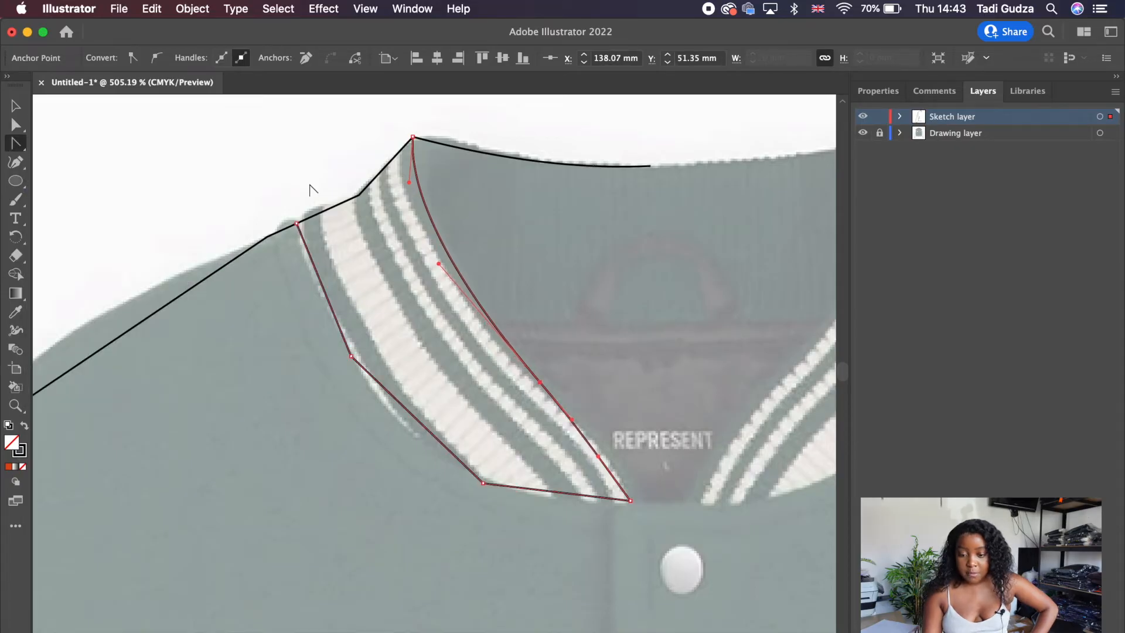
{"action": "left_click_drag", "start_coordinate": [439, 265], "coordinate": [416, 262]}
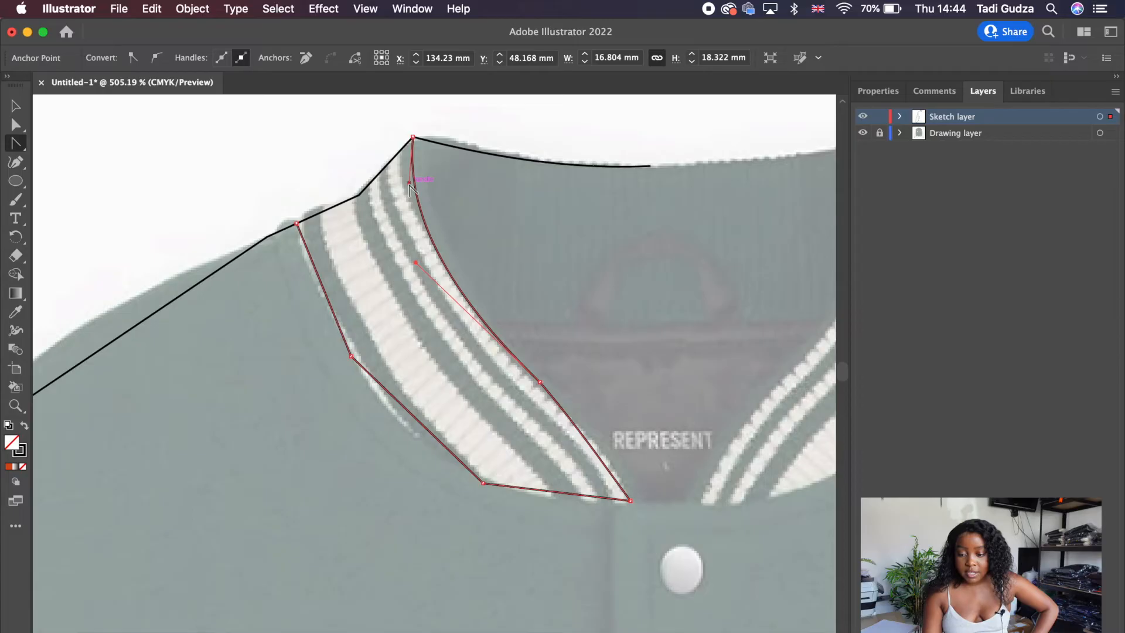
{"action": "left_click_drag", "start_coordinate": [407, 184], "coordinate": [403, 178]}
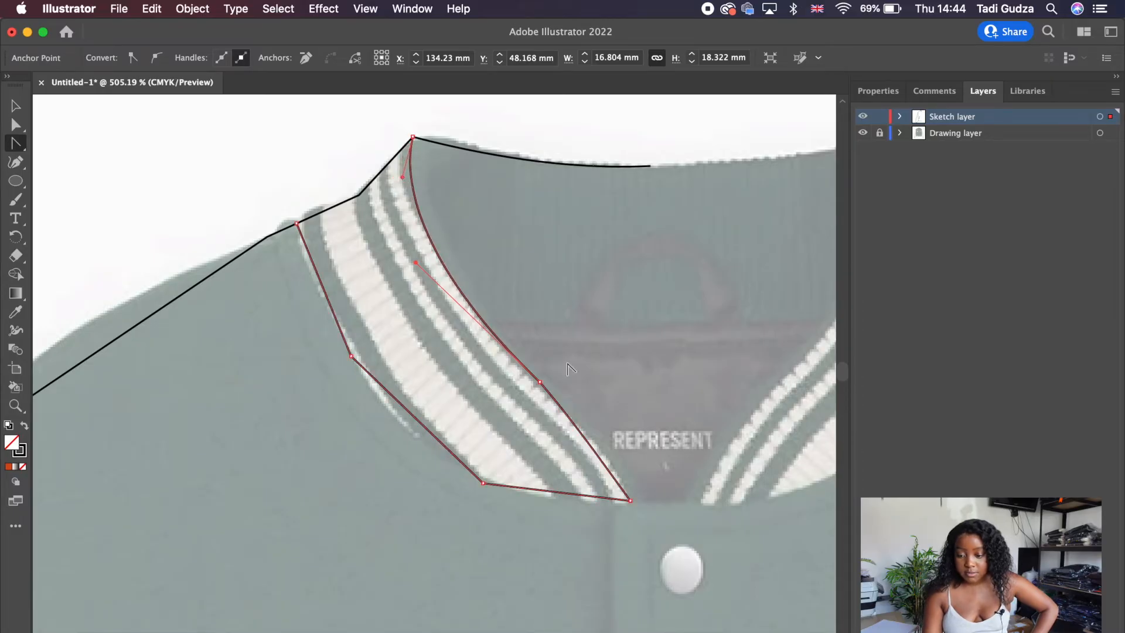
{"action": "left_click_drag", "start_coordinate": [592, 450], "coordinate": [597, 444]}
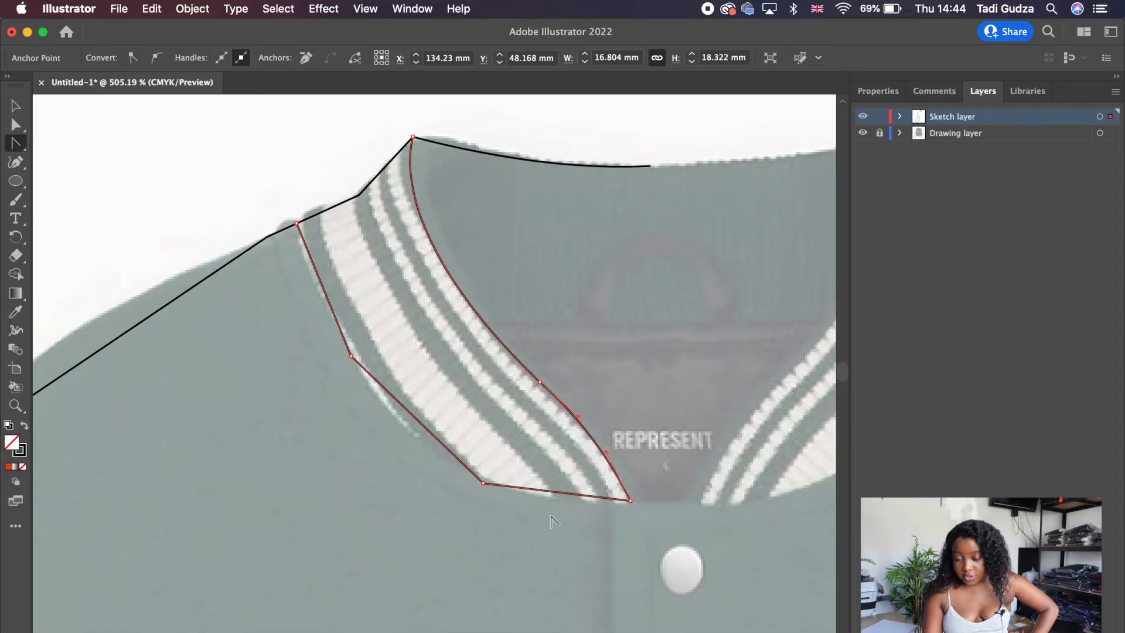
Curve the collar band's bottom and outer edges to follow the seam where the ribbing meets the body
{"action": "left_click_drag", "start_coordinate": [553, 491], "coordinate": [554, 498]}
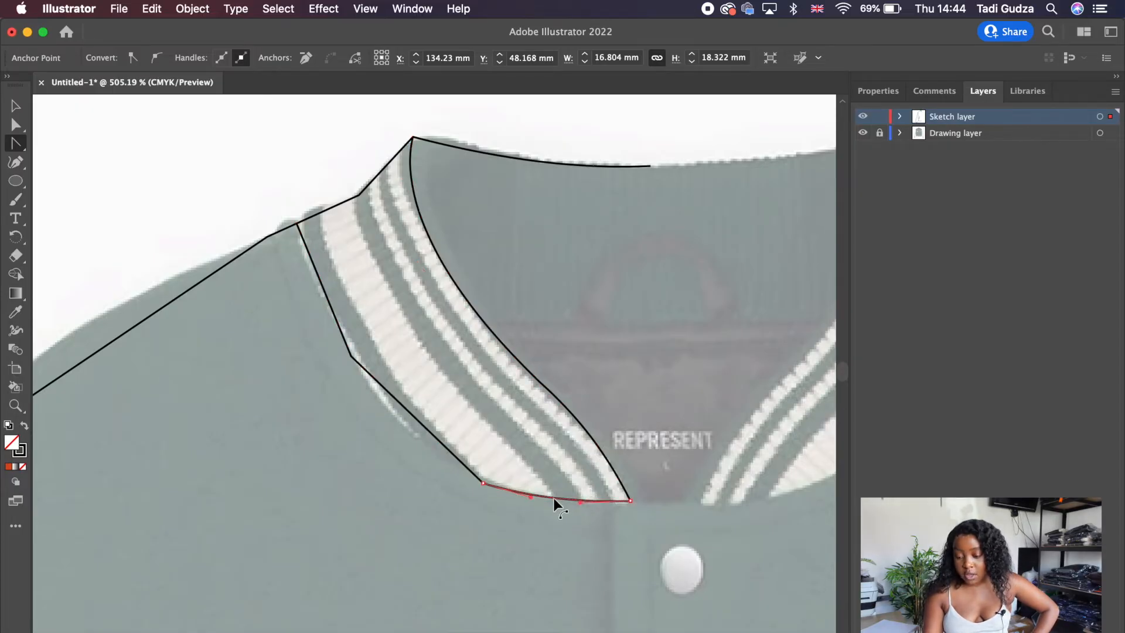
{"action": "left_click", "coordinate": [413, 416]}
{"action": "left_click_drag", "start_coordinate": [351, 356], "coordinate": [326, 311]}
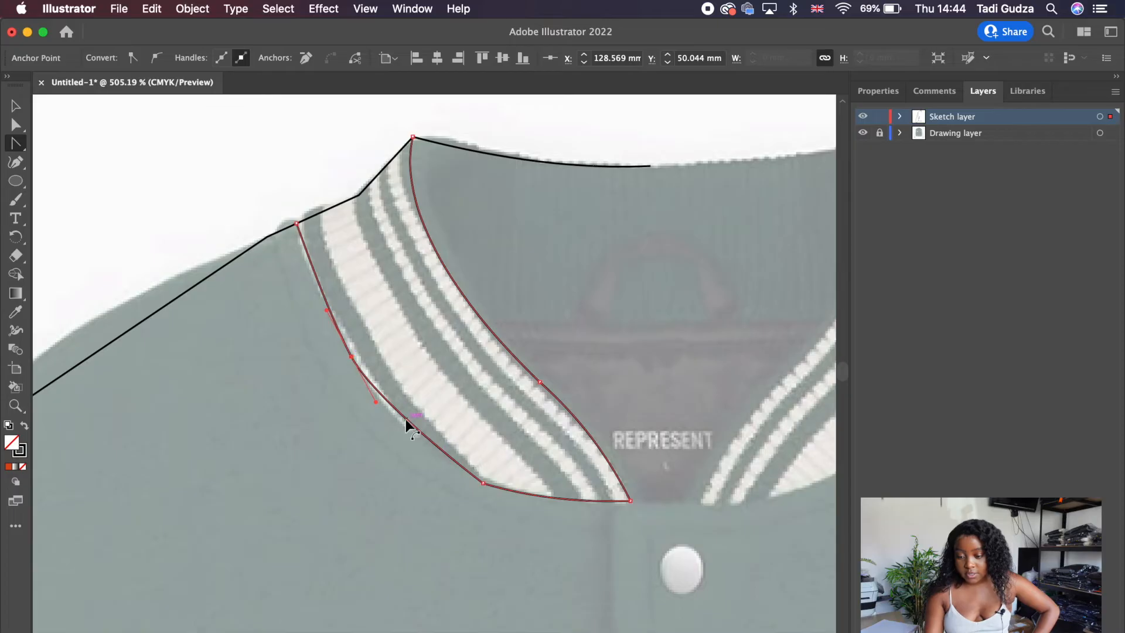
{"action": "left_click_drag", "start_coordinate": [406, 420], "coordinate": [403, 422]}
Curve the jacket outline across the collar's top edge and reposition the anchor point where the collar meets the shoulder
{"action": "scroll", "coordinate": [403, 422], "scroll_direction": "left", "scroll_amount": 2}
{"action": "left_click_drag", "start_coordinate": [396, 205], "coordinate": [368, 218]}
{"action": "left_click_drag", "start_coordinate": [305, 246], "coordinate": [266, 273]}
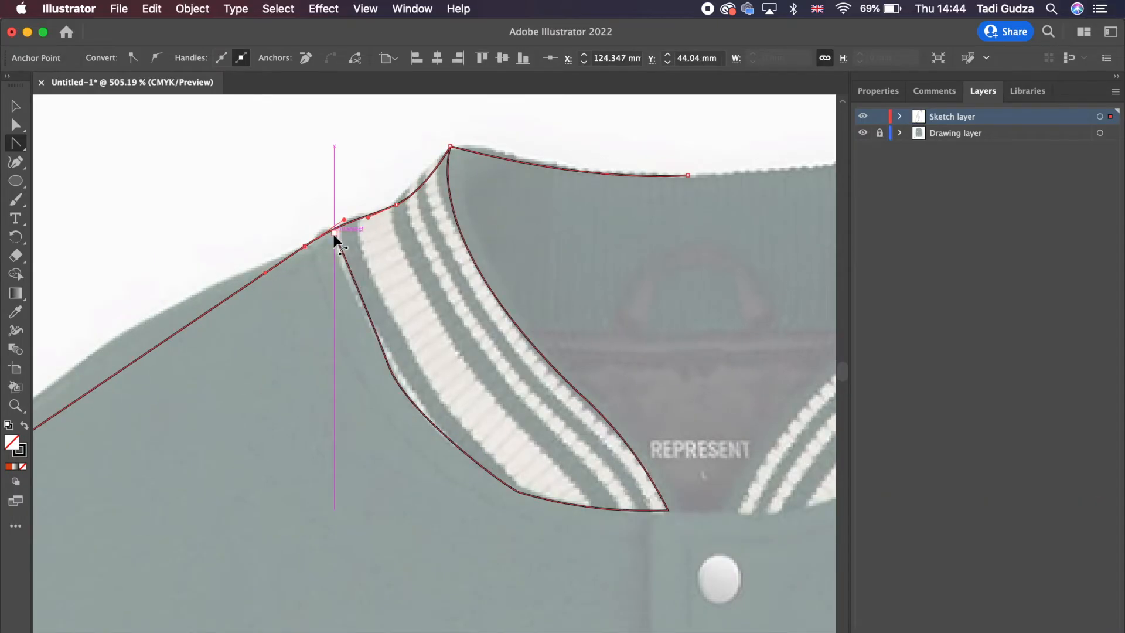
{"action": "scroll", "coordinate": [334, 234], "scroll_direction": "up", "scroll_amount": 6}
{"action": "scroll", "coordinate": [331, 172], "scroll_direction": "down", "scroll_amount": 1}
{"action": "key", "text": "a"}
{"action": "left_click_drag", "start_coordinate": [309, 175], "coordinate": [298, 150]}
Smooth the outline's anchor points over the left shoulder and outer sleeve so the curves follow the jacket
{"action": "scroll", "coordinate": [298, 150], "scroll_direction": "down", "scroll_amount": 5}
{"action": "left_click_drag", "start_coordinate": [486, 510], "coordinate": [614, 525]}
{"action": "left_click", "coordinate": [173, 345]}
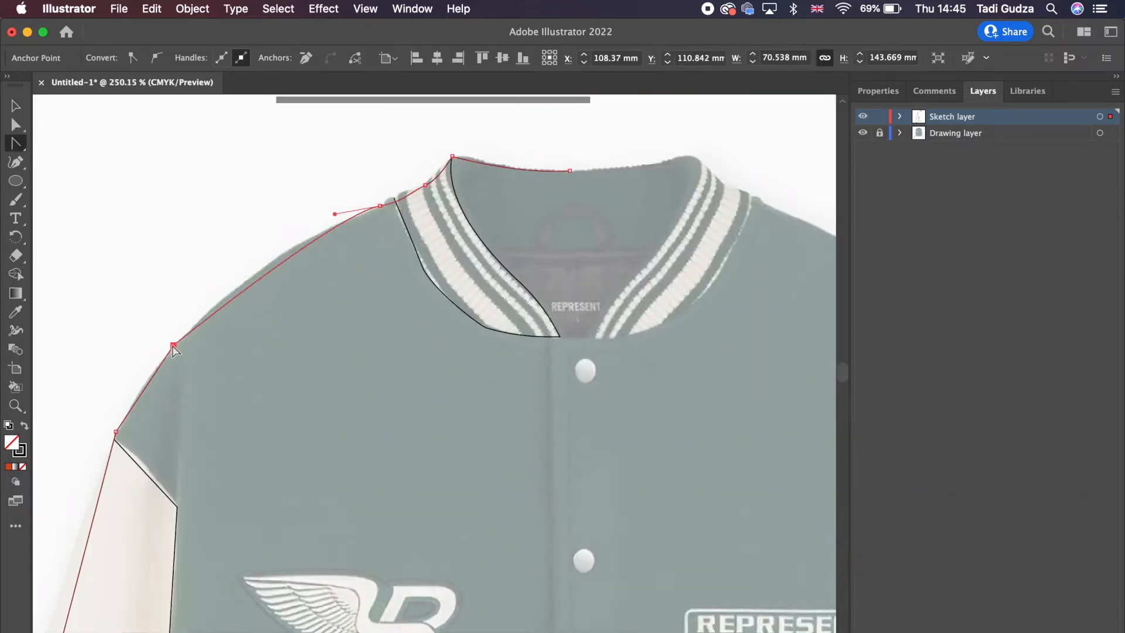
{"action": "left_click_drag", "start_coordinate": [174, 345], "coordinate": [160, 378]}
{"action": "scroll", "coordinate": [160, 378], "scroll_direction": "down", "scroll_amount": 5}
{"action": "left_click_drag", "start_coordinate": [210, 271], "coordinate": [185, 301]}
{"action": "scroll", "coordinate": [227, 297], "scroll_direction": "down", "scroll_amount": 5}
{"action": "scroll", "coordinate": [227, 297], "scroll_direction": "up", "scroll_amount": 6}
{"action": "left_click_drag", "start_coordinate": [269, 223], "coordinate": [220, 311]}
Smooth the outline's outer anchor point where the left sleeve meets the striped cuff
{"action": "scroll", "coordinate": [259, 244], "scroll_direction": "down", "scroll_amount": 8}
{"action": "scroll", "coordinate": [221, 311], "scroll_direction": "down", "scroll_amount": 6}
{"action": "scroll", "coordinate": [218, 329], "scroll_direction": "up", "scroll_amount": 9}
{"action": "left_click_drag", "start_coordinate": [323, 310], "coordinate": [332, 363]}
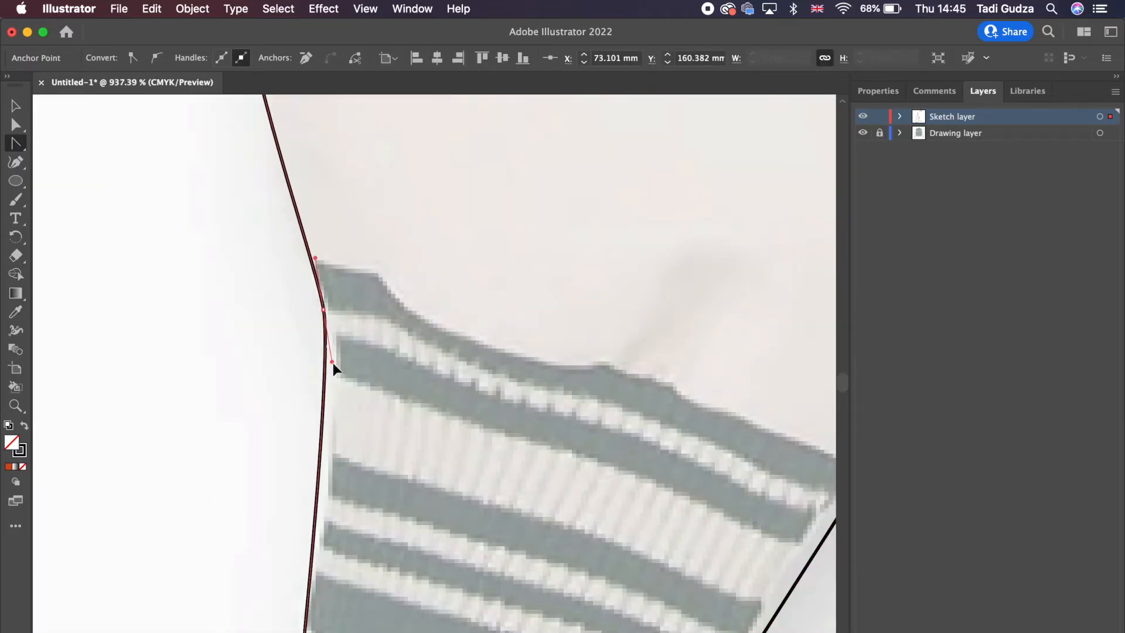
Smooth the outline's anchor points around the left cuff's corners and along the sleeve's underside towards the body
{"action": "scroll", "coordinate": [332, 364], "scroll_direction": "down", "scroll_amount": 4}
{"action": "left_click_drag", "start_coordinate": [329, 409], "coordinate": [343, 435]}
{"action": "left_click_drag", "start_coordinate": [715, 530], "coordinate": [750, 512]}
{"action": "scroll", "coordinate": [751, 514], "scroll_direction": "right", "scroll_amount": 5}
{"action": "left_click_drag", "start_coordinate": [576, 320], "coordinate": [645, 267]}
{"action": "scroll", "coordinate": [645, 267], "scroll_direction": "down", "scroll_amount": 7}
{"action": "scroll", "coordinate": [680, 233], "scroll_direction": "up", "scroll_amount": 5}
{"action": "scroll", "coordinate": [680, 234], "scroll_direction": "up", "scroll_amount": 6}
{"action": "left_click_drag", "start_coordinate": [593, 342], "coordinate": [682, 365]}
Curve the seam between the left sleeve and the body so it follows the jacket down to the underarm
{"action": "scroll", "coordinate": [610, 346], "scroll_direction": "down", "scroll_amount": 5}
{"action": "scroll", "coordinate": [583, 480], "scroll_direction": "up", "scroll_amount": 3}
{"action": "scroll", "coordinate": [581, 479], "scroll_direction": "down", "scroll_amount": 7}
{"action": "left_click_drag", "start_coordinate": [534, 358], "coordinate": [526, 358]}
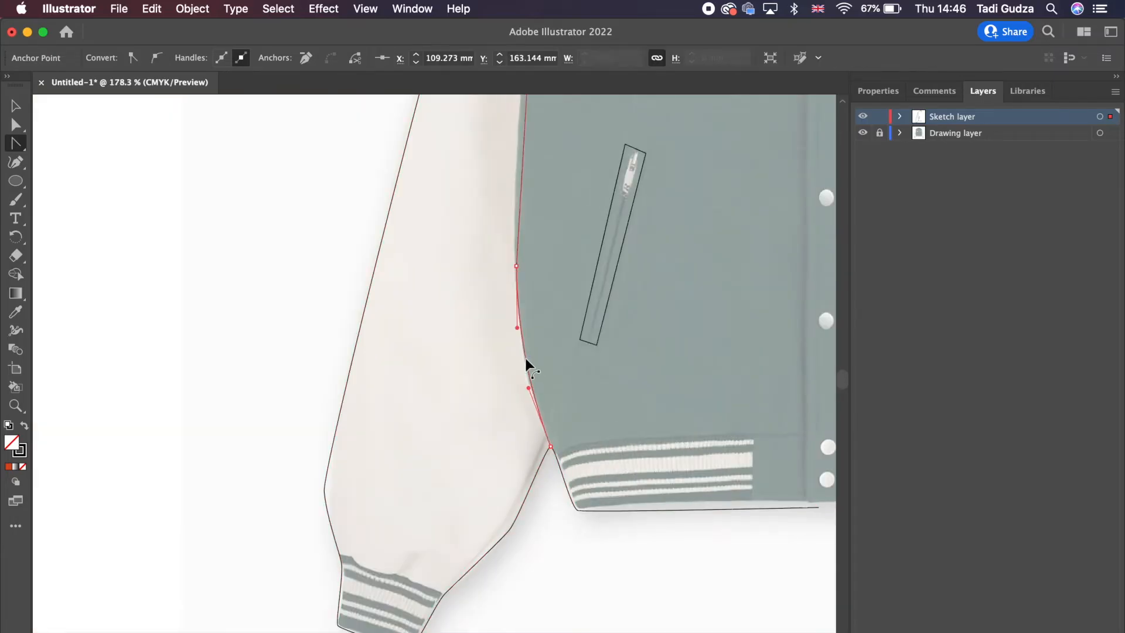
{"action": "scroll", "coordinate": [526, 358], "scroll_direction": "up", "scroll_amount": 5}
{"action": "left_click_drag", "start_coordinate": [458, 217], "coordinate": [452, 216]}
{"action": "left_click", "coordinate": [462, 182]}
Curve the collar band's inner edge and smooth its anchor point to follow the ribbing down to the front opening
{"action": "scroll", "coordinate": [645, 176], "scroll_direction": "up", "scroll_amount": 6}
{"action": "left_click", "coordinate": [17, 125]}
{"action": "left_click", "coordinate": [311, 140]}
{"action": "key", "text": "shift+c"}
{"action": "left_click_drag", "start_coordinate": [566, 495], "coordinate": [464, 463]}
{"action": "scroll", "coordinate": [463, 463], "scroll_direction": "up", "scroll_amount": 2}
{"action": "left_click_drag", "start_coordinate": [634, 377], "coordinate": [723, 452]}
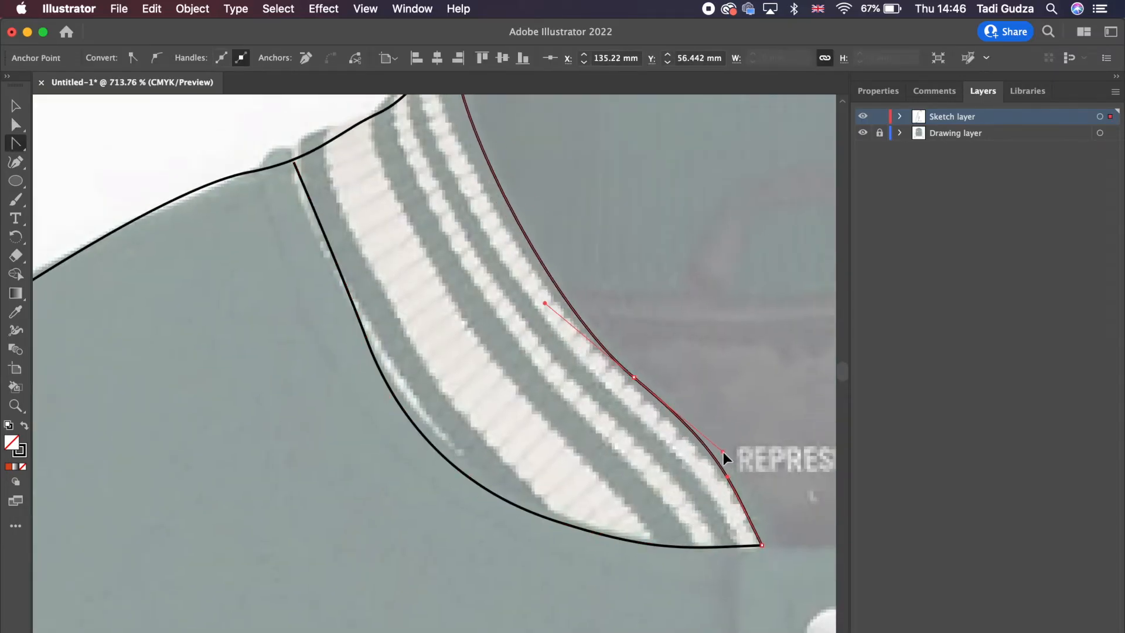
Draw a straight Pen tool line across the left sleeve where it meets the striped cuff
{"action": "scroll", "coordinate": [724, 452], "scroll_direction": "down", "scroll_amount": 6}
{"action": "scroll", "coordinate": [588, 291], "scroll_direction": "down", "scroll_amount": 4}
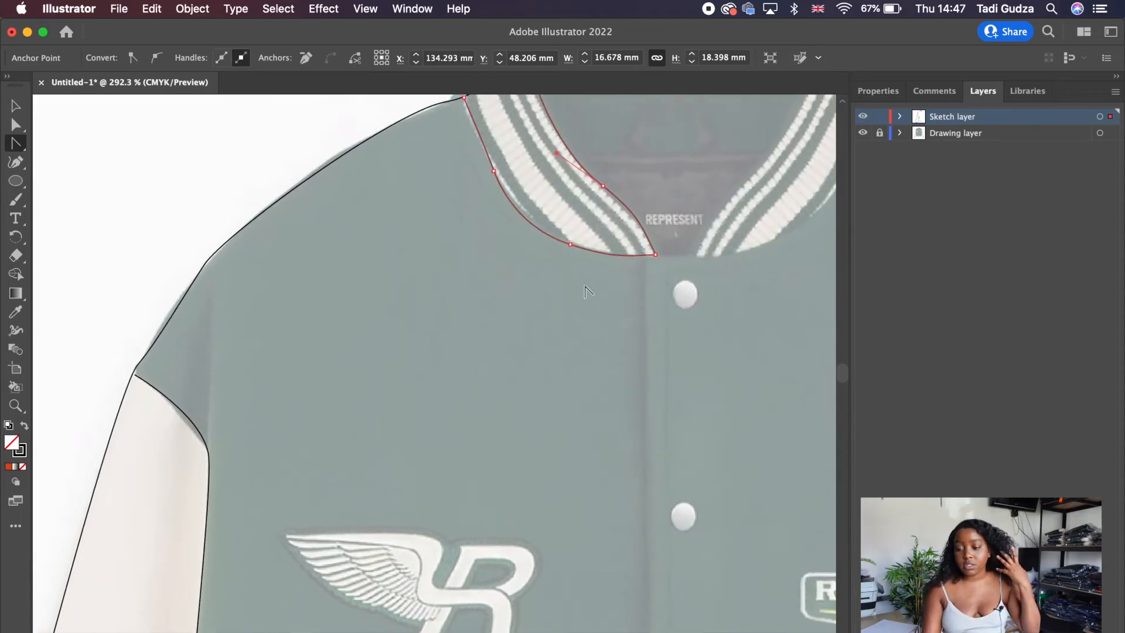
{"action": "scroll", "coordinate": [587, 292], "scroll_direction": "down", "scroll_amount": 8}
{"action": "scroll", "coordinate": [580, 340], "scroll_direction": "down", "scroll_amount": 2}
{"action": "scroll", "coordinate": [571, 389], "scroll_direction": "down", "scroll_amount": 8}
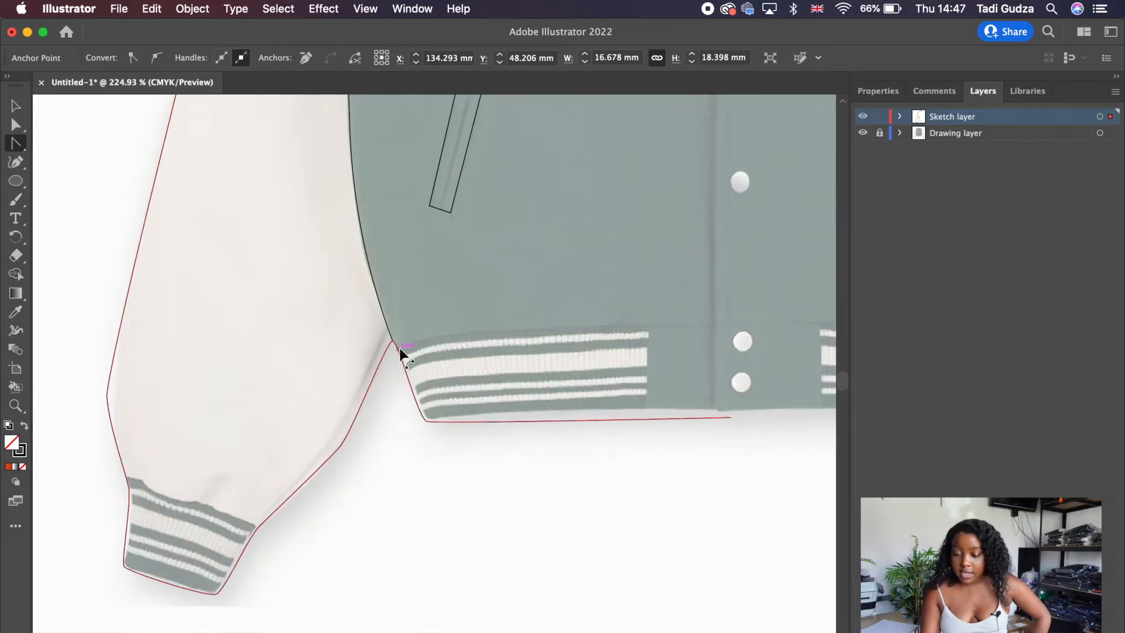
{"action": "scroll", "coordinate": [400, 347], "scroll_direction": "left", "scroll_amount": 5}
{"action": "scroll", "coordinate": [400, 347], "scroll_direction": "down", "scroll_amount": 1}
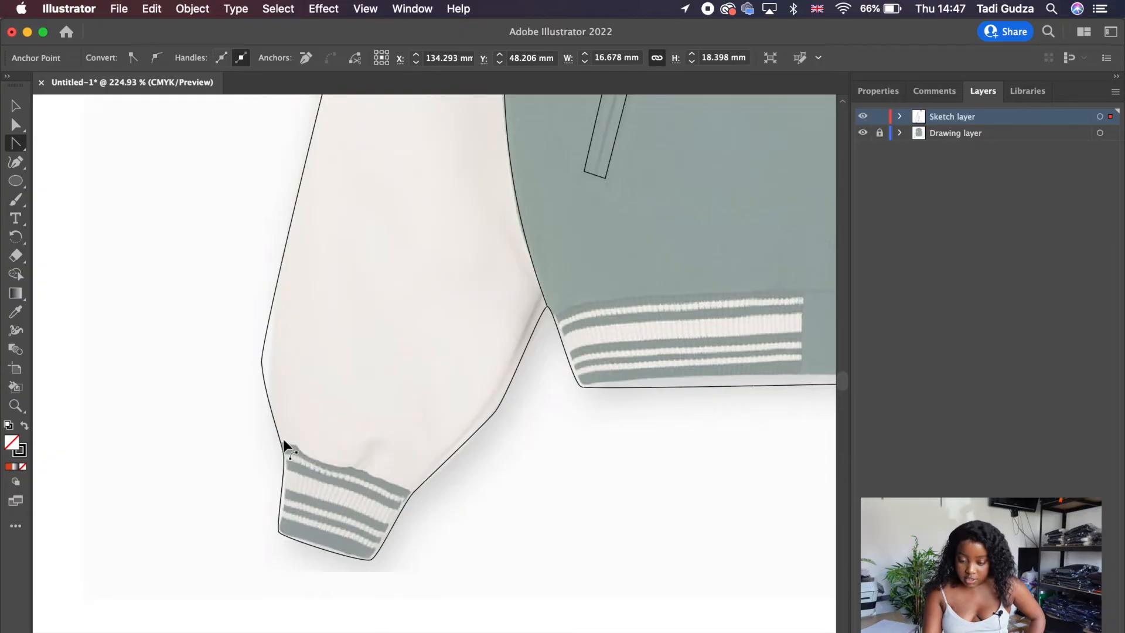
{"action": "scroll", "coordinate": [418, 495], "scroll_direction": "down", "scroll_amount": 3}
{"action": "scroll", "coordinate": [419, 495], "scroll_direction": "left", "scroll_amount": 3}
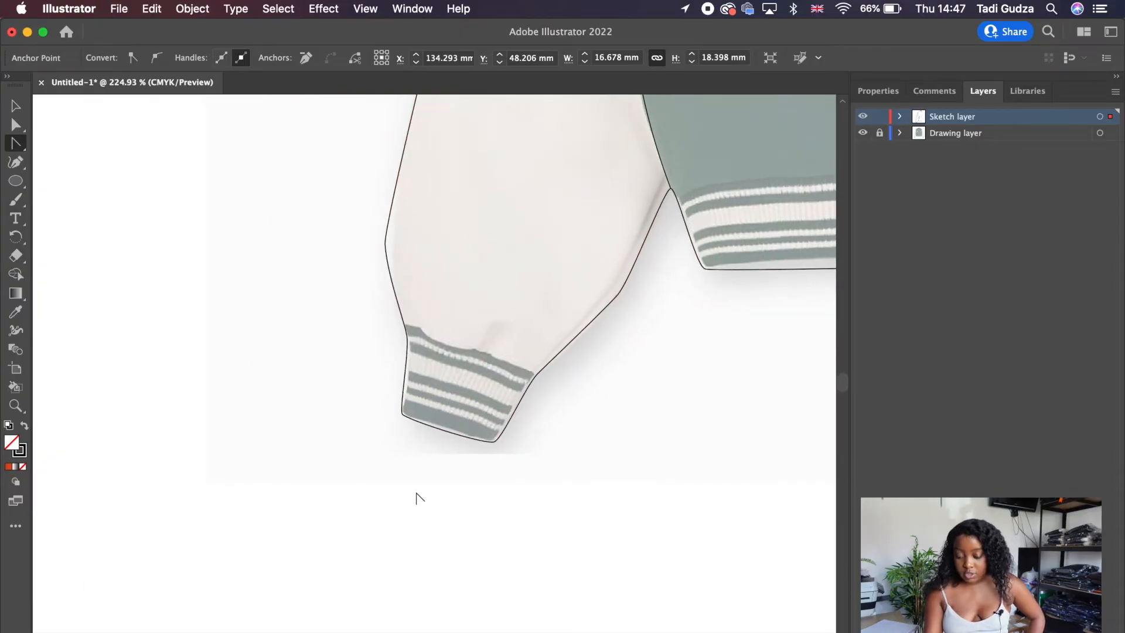
{"action": "scroll", "coordinate": [411, 373], "scroll_direction": "up", "scroll_amount": 5}
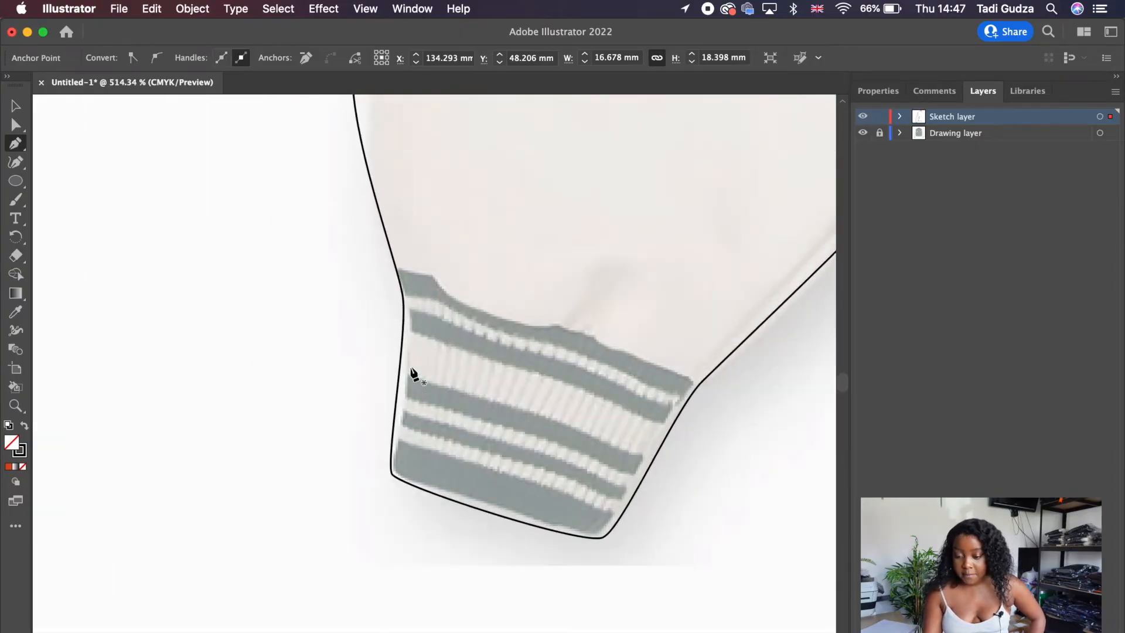
{"action": "left_click", "coordinate": [396, 267]}
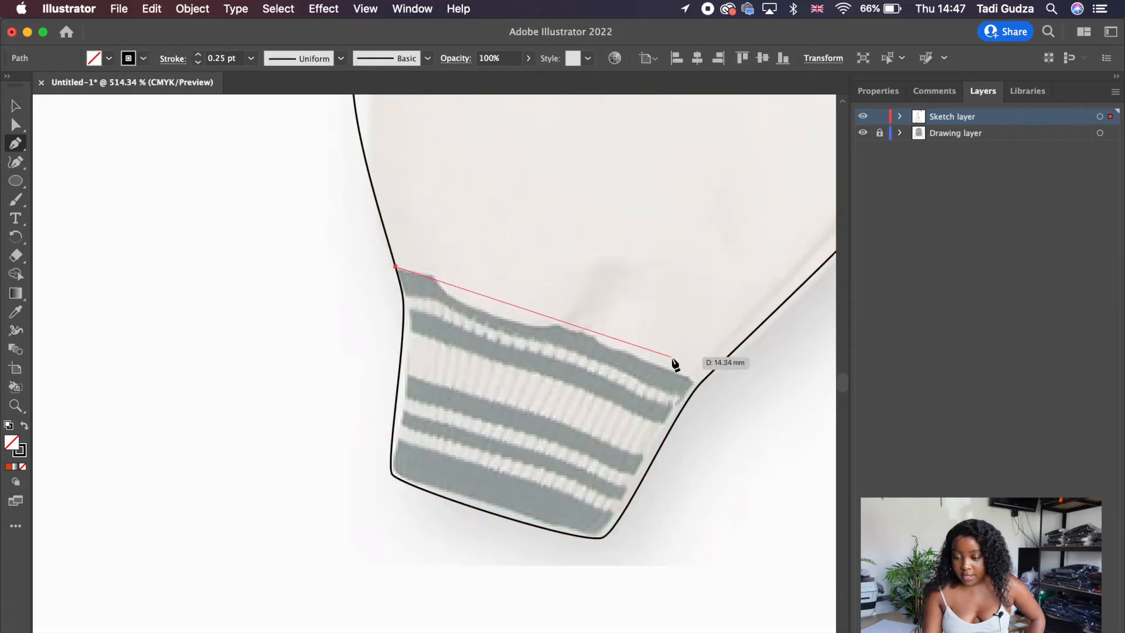
{"action": "left_click", "coordinate": [712, 371]}
Bend the new line with the Anchor Point tool so it follows the cuff's upper edge
{"action": "left_click", "coordinate": [20, 147]}
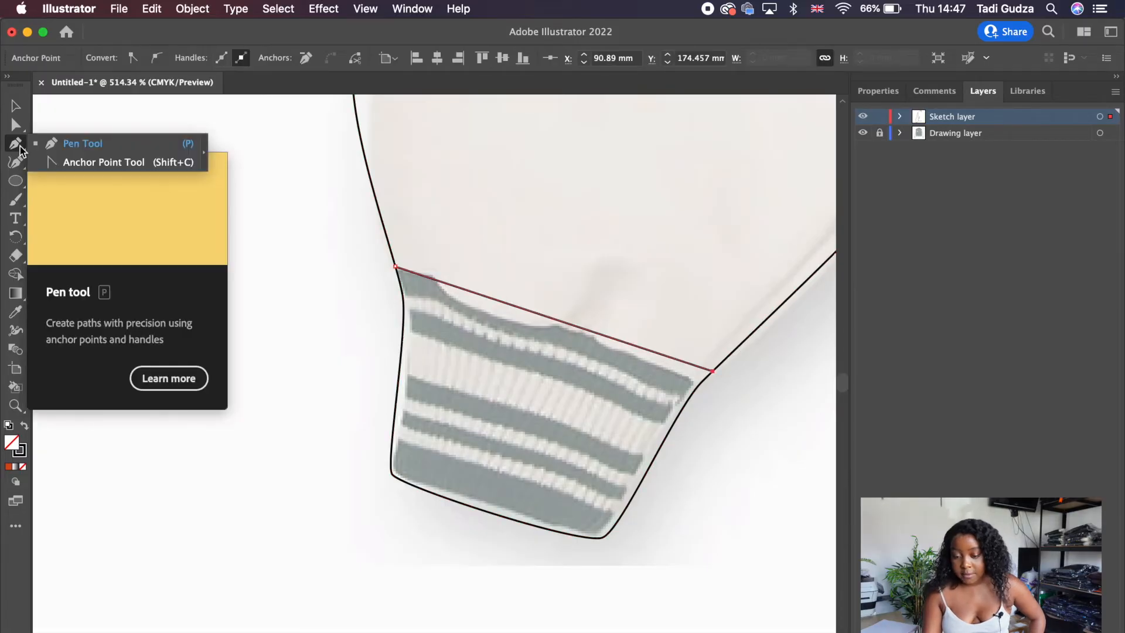
{"action": "left_click", "coordinate": [111, 164]}
{"action": "left_click_drag", "start_coordinate": [554, 322], "coordinate": [550, 335]}
Draw five straight lines across the cuff along its stripes, and check them with the Drawing layer temporarily hidden
{"action": "key", "text": "p"}
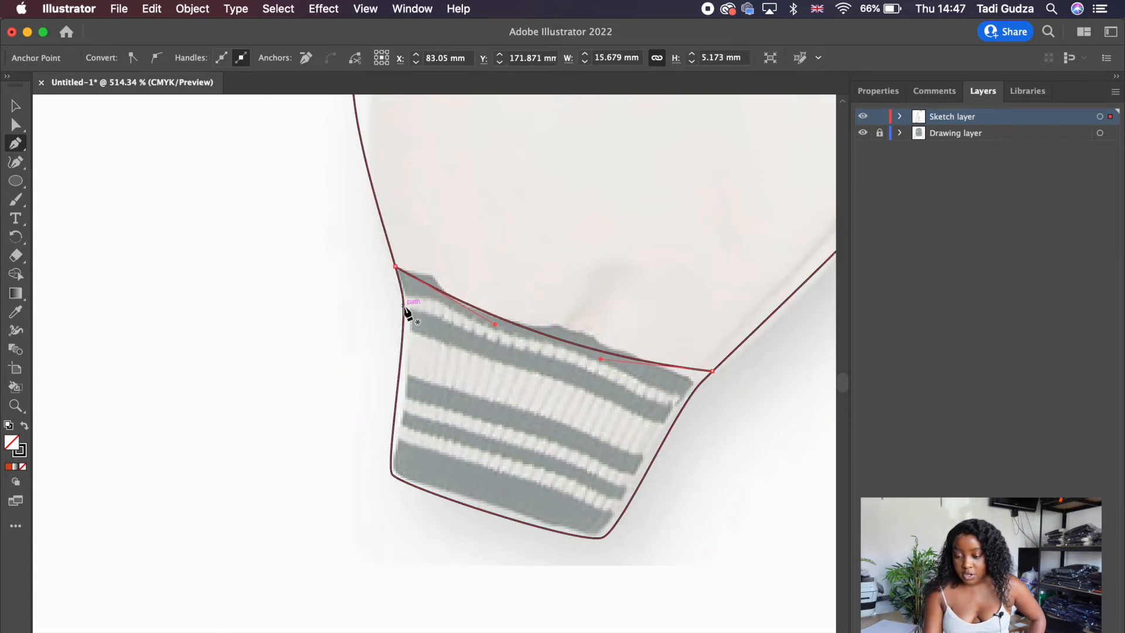
{"action": "left_click", "coordinate": [403, 305]}
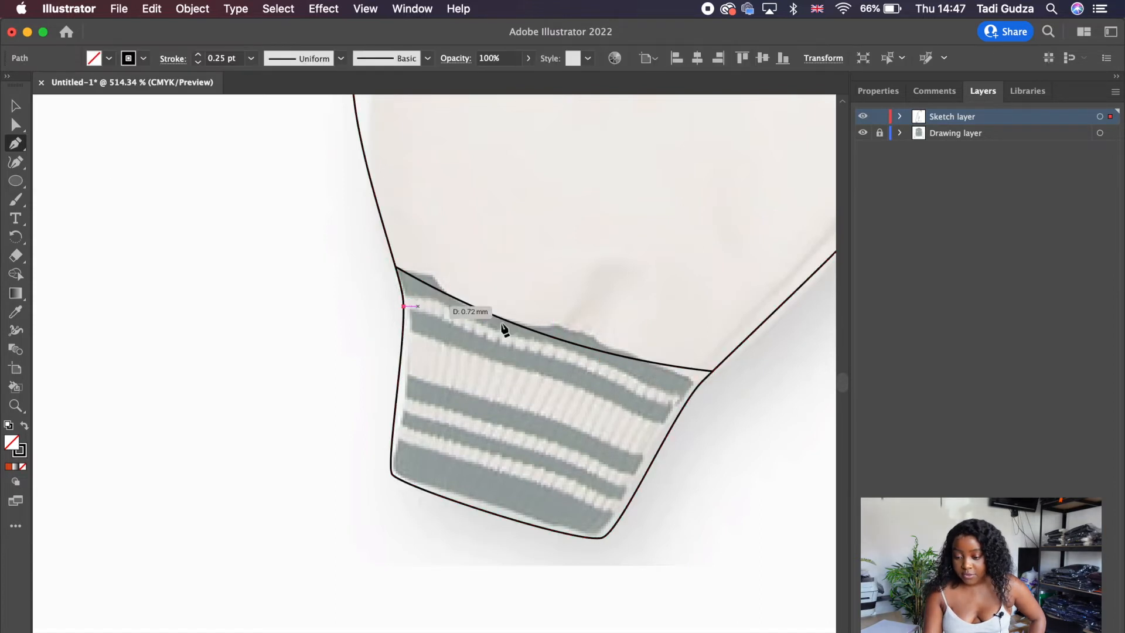
{"action": "left_click", "coordinate": [683, 406]}
{"action": "key", "text": "Escape"}
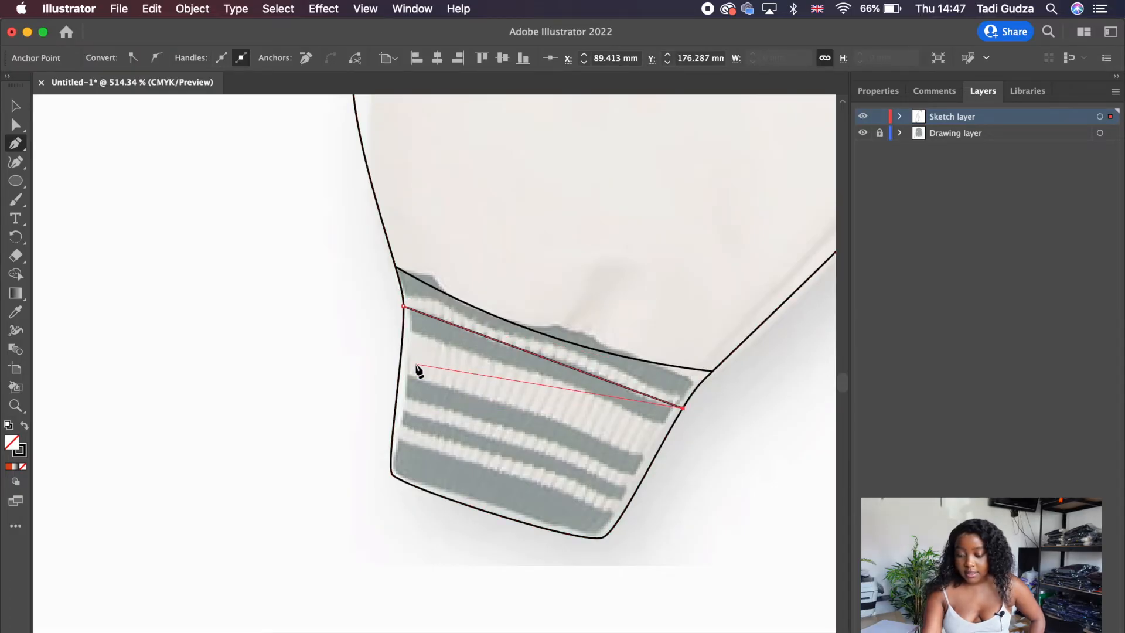
{"action": "left_click", "coordinate": [402, 339]}
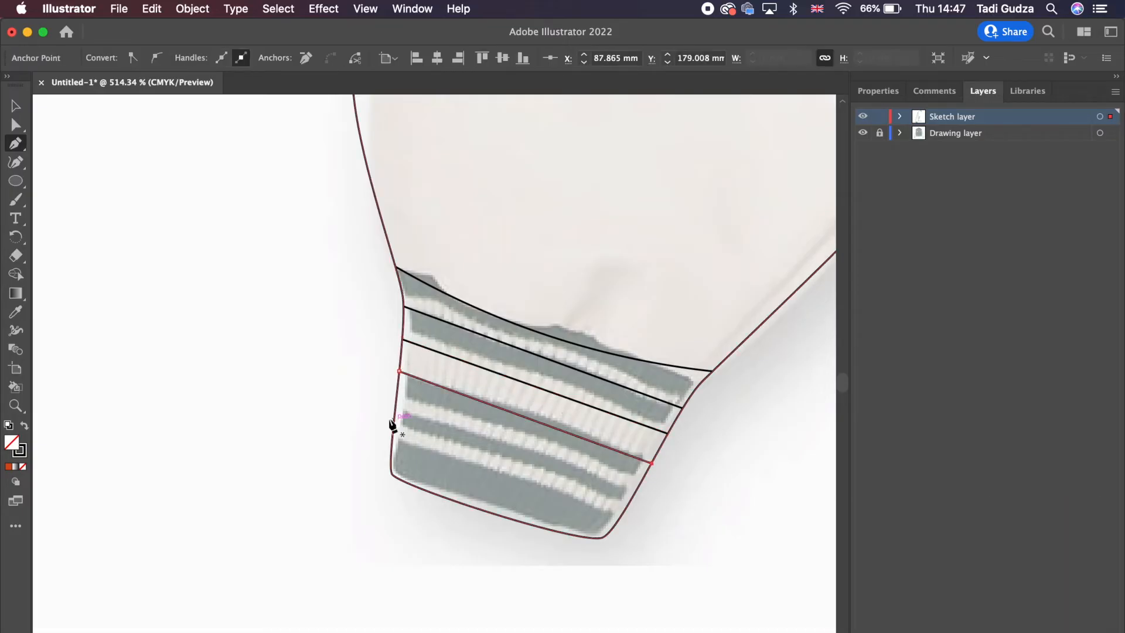
{"action": "left_click", "coordinate": [623, 514]}
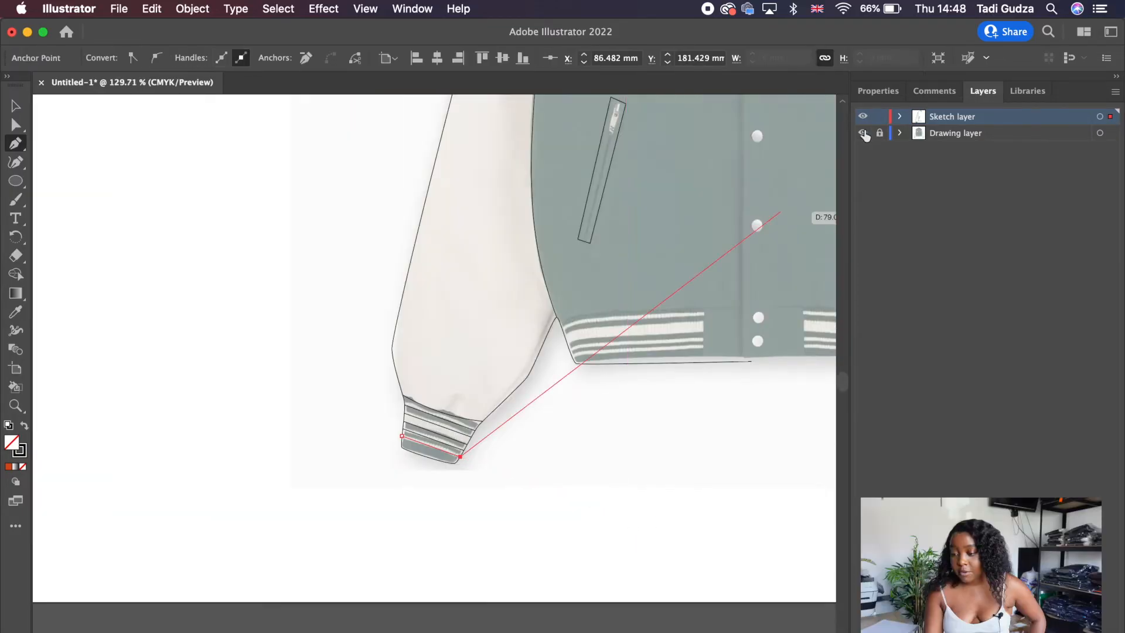
{"action": "left_click", "coordinate": [863, 133]}
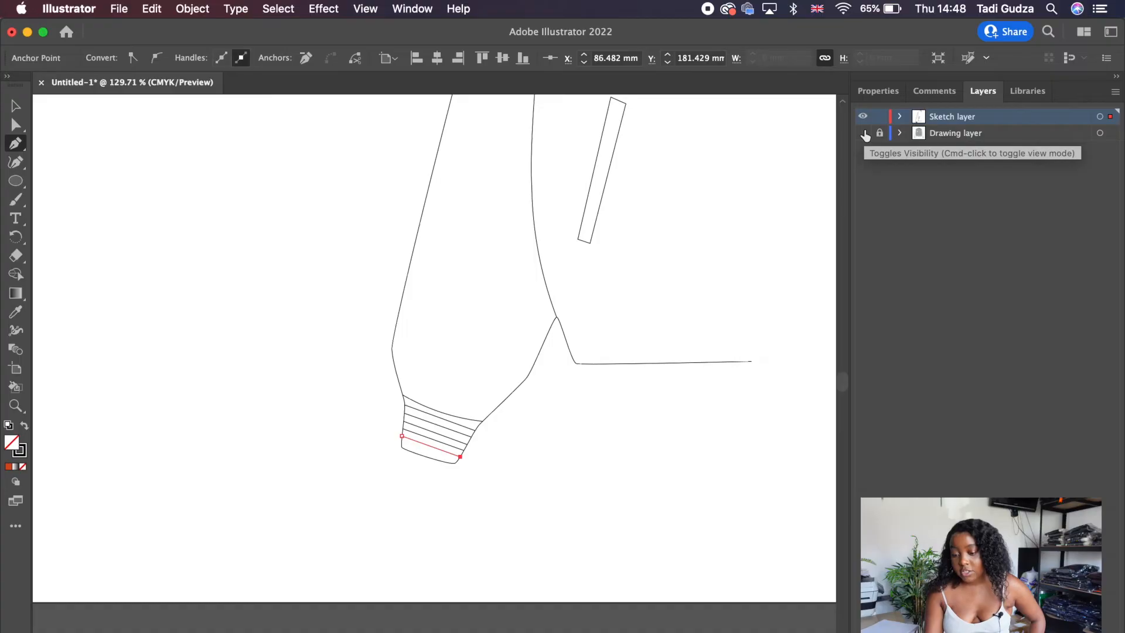
{"action": "left_click", "coordinate": [864, 133]}
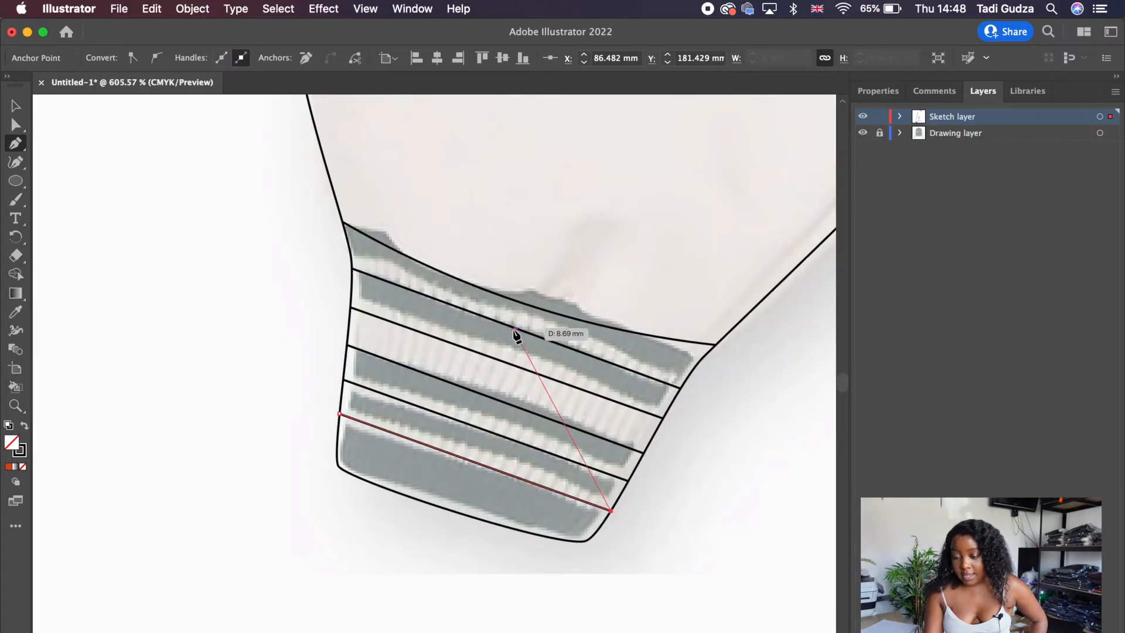
Curve the cuff's straight stripe lines with the Anchor Point tool to match the ribbing
{"action": "left_click", "coordinate": [19, 151]}
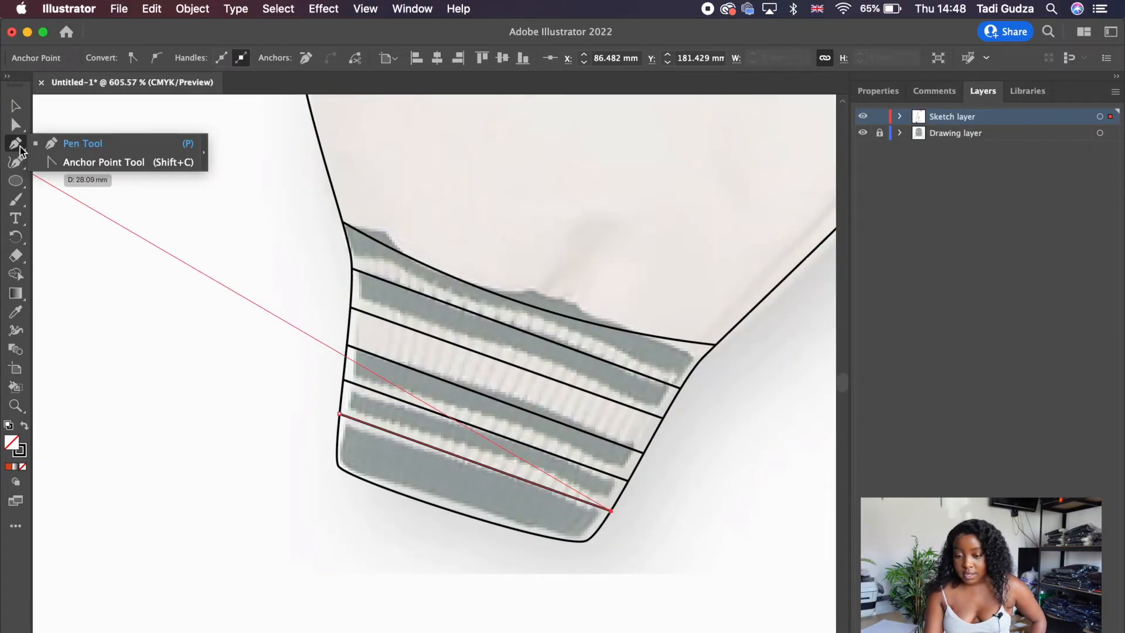
{"action": "left_click", "coordinate": [86, 163]}
{"action": "left_click_drag", "start_coordinate": [516, 331], "coordinate": [469, 439]}
{"action": "left_click_drag", "start_coordinate": [466, 460], "coordinate": [462, 476]}
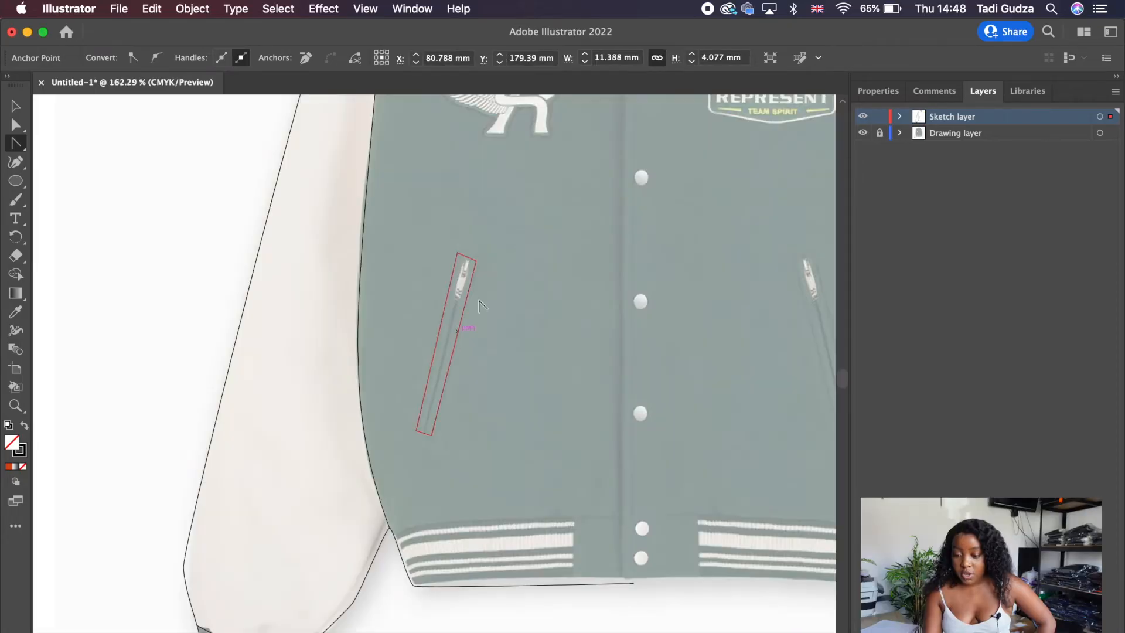
Reposition the upper left anchor point of the pocket outline to square up its top edge
{"action": "scroll", "coordinate": [455, 268], "scroll_direction": "up", "scroll_amount": 5}
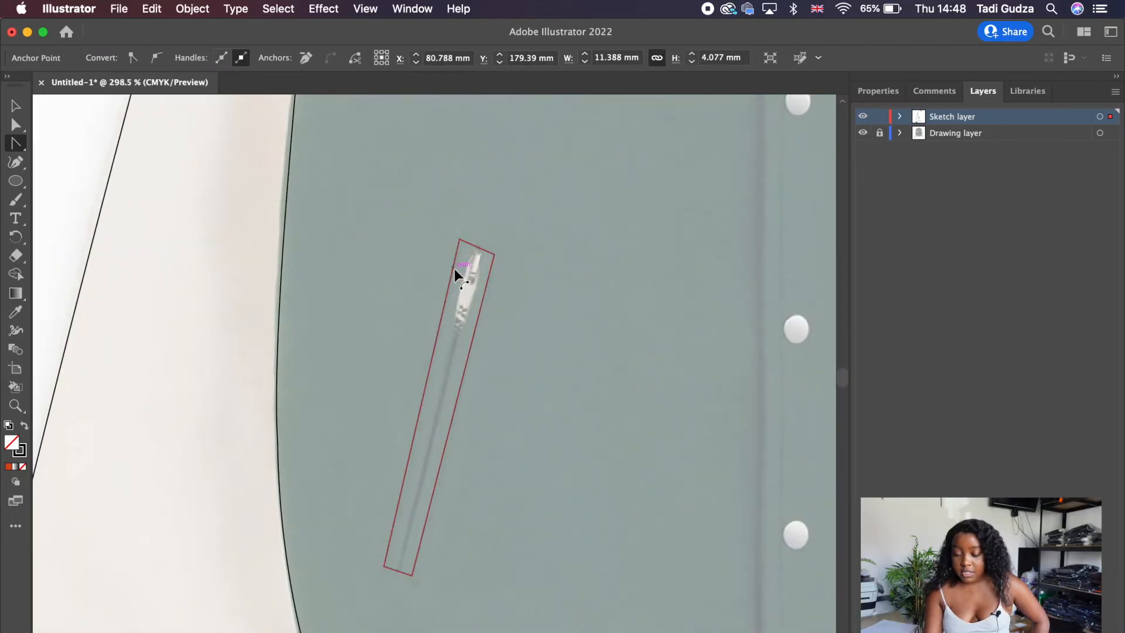
{"action": "scroll", "coordinate": [455, 268], "scroll_direction": "up", "scroll_amount": 5}
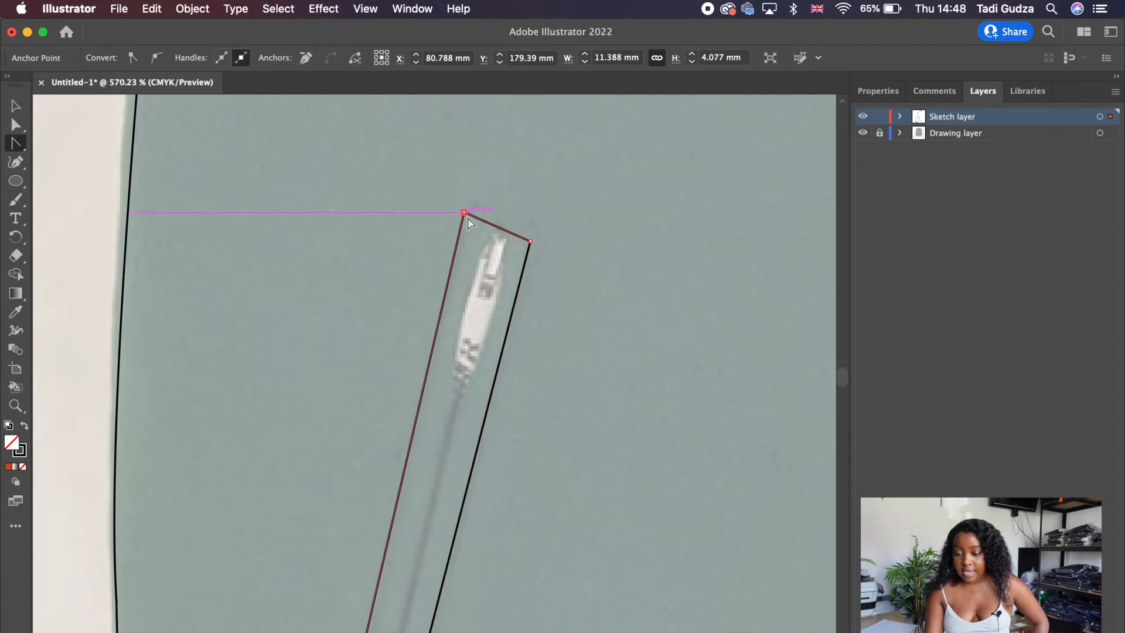
{"action": "key", "text": "a"}
{"action": "left_click_drag", "start_coordinate": [467, 217], "coordinate": [469, 224]}
{"action": "scroll", "coordinate": [466, 241], "scroll_direction": "down", "scroll_amount": 4}
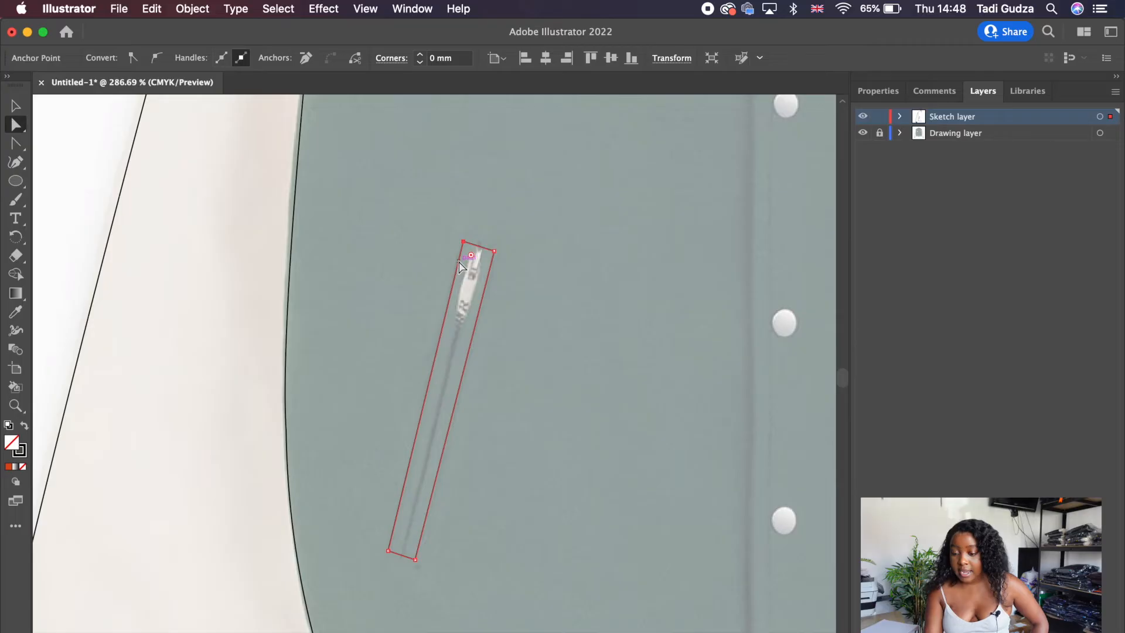
{"action": "scroll", "coordinate": [525, 513], "scroll_direction": "down", "scroll_amount": 4}
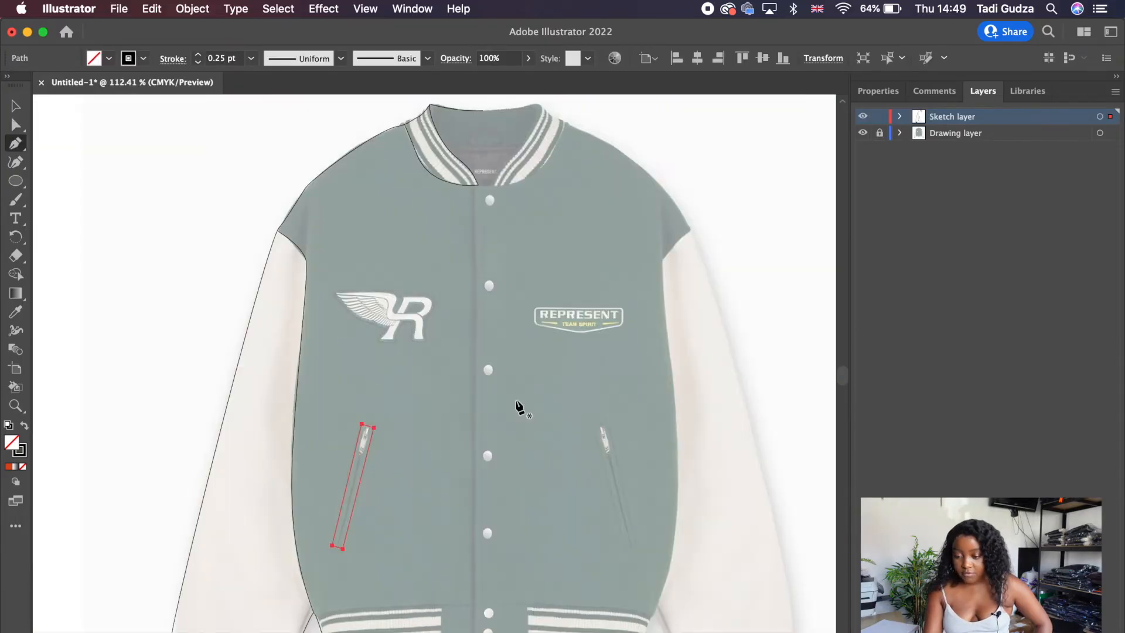
Deselect the pocket outline and hide the Drawing layer so only the traced half shows
{"action": "scroll", "coordinate": [517, 402], "scroll_direction": "down", "scroll_amount": 5}
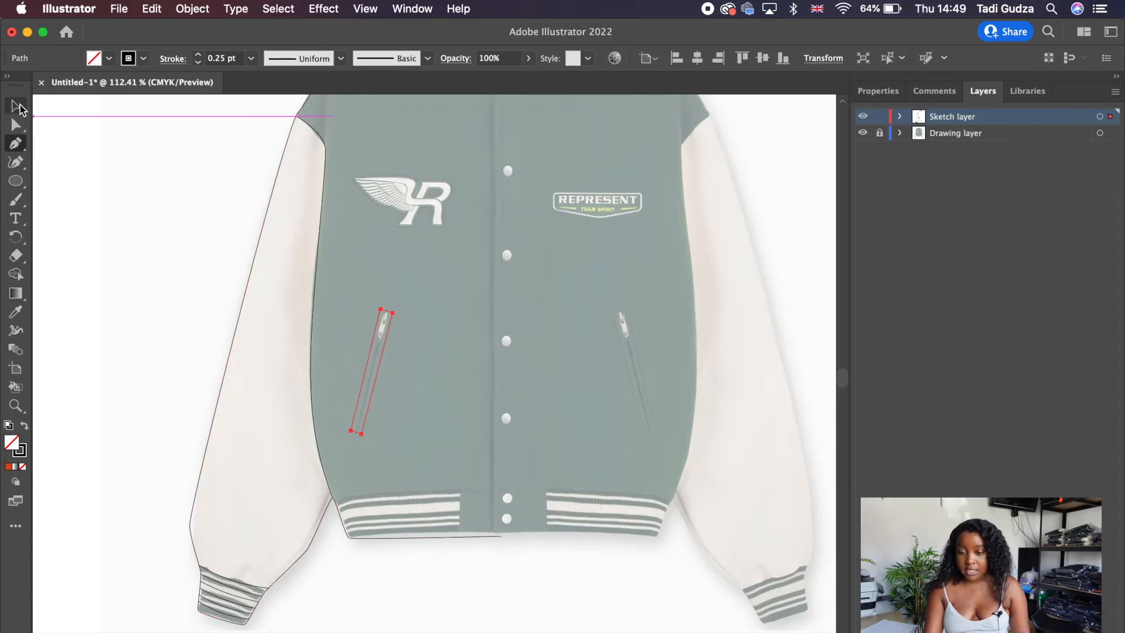
{"action": "scroll", "coordinate": [478, 530], "scroll_direction": "down", "scroll_amount": 3}
{"action": "scroll", "coordinate": [516, 531], "scroll_direction": "left", "scroll_amount": 3}
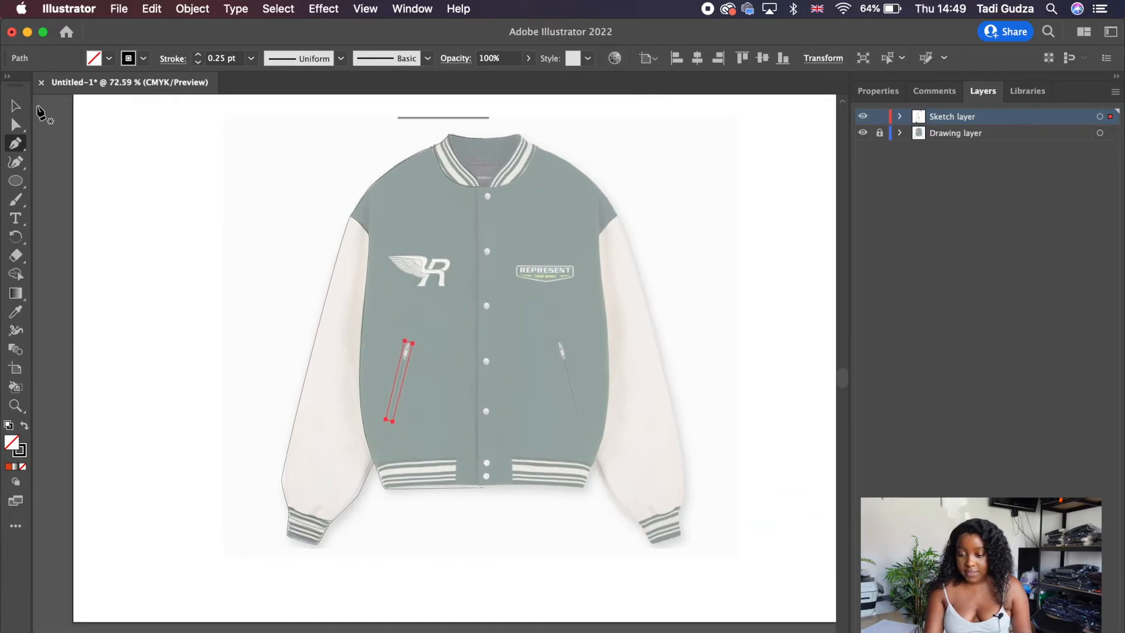
{"action": "left_click", "coordinate": [16, 109]}
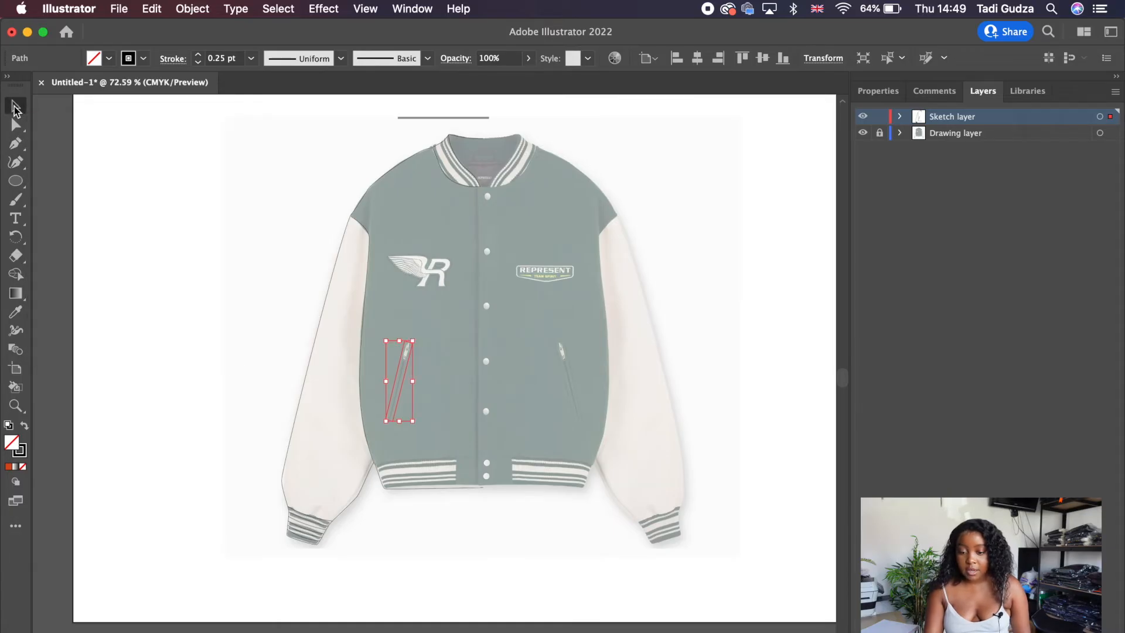
{"action": "left_click", "coordinate": [754, 265]}
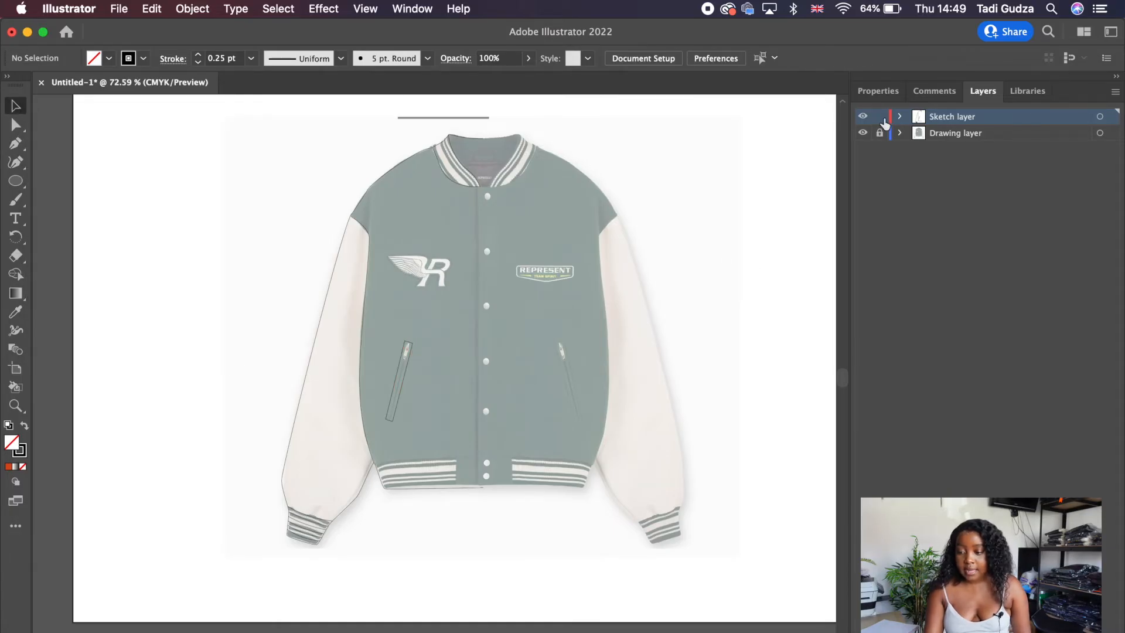
{"action": "left_click", "coordinate": [862, 132]}
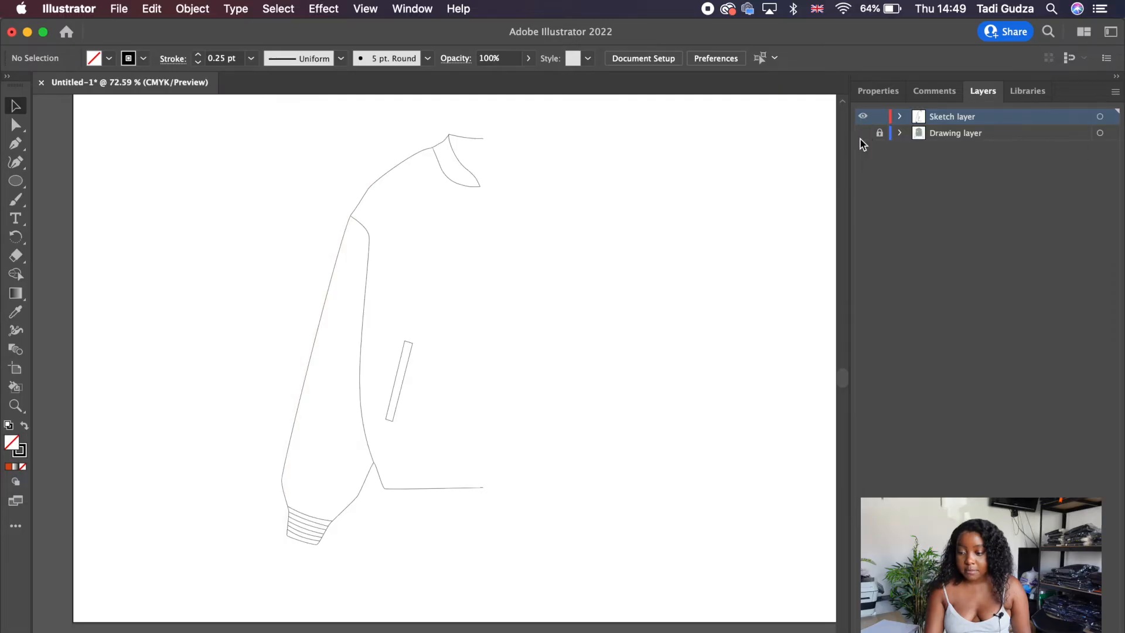
Select every path of the traced half jacket and group them
{"action": "scroll", "coordinate": [559, 360], "scroll_direction": "down", "scroll_amount": 3}
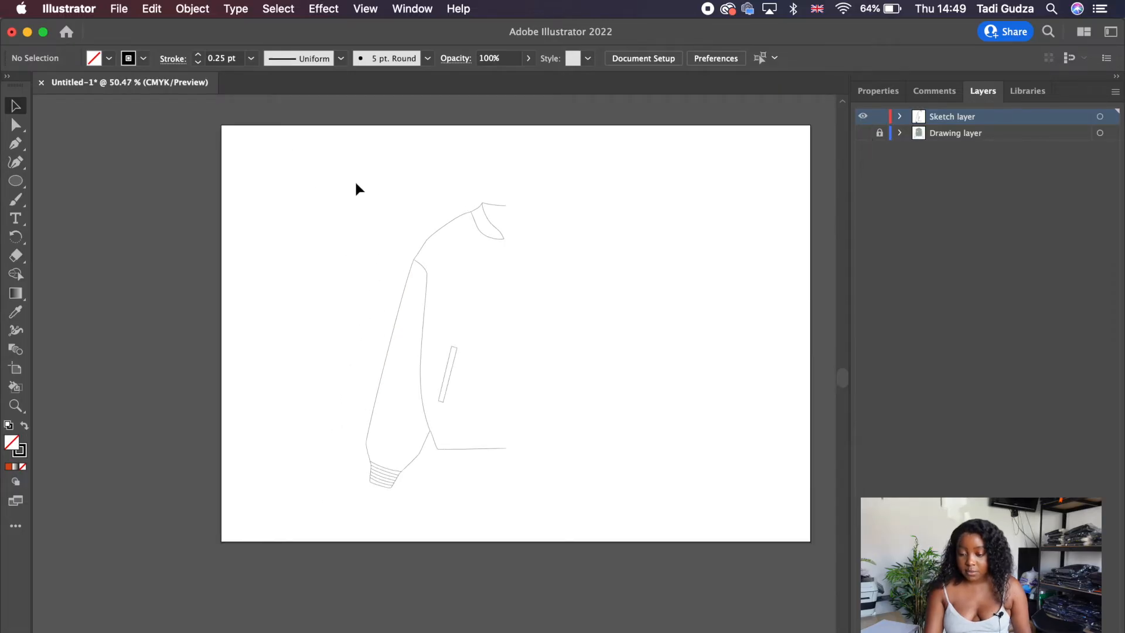
{"action": "left_click_drag", "start_coordinate": [337, 160], "coordinate": [666, 540]}
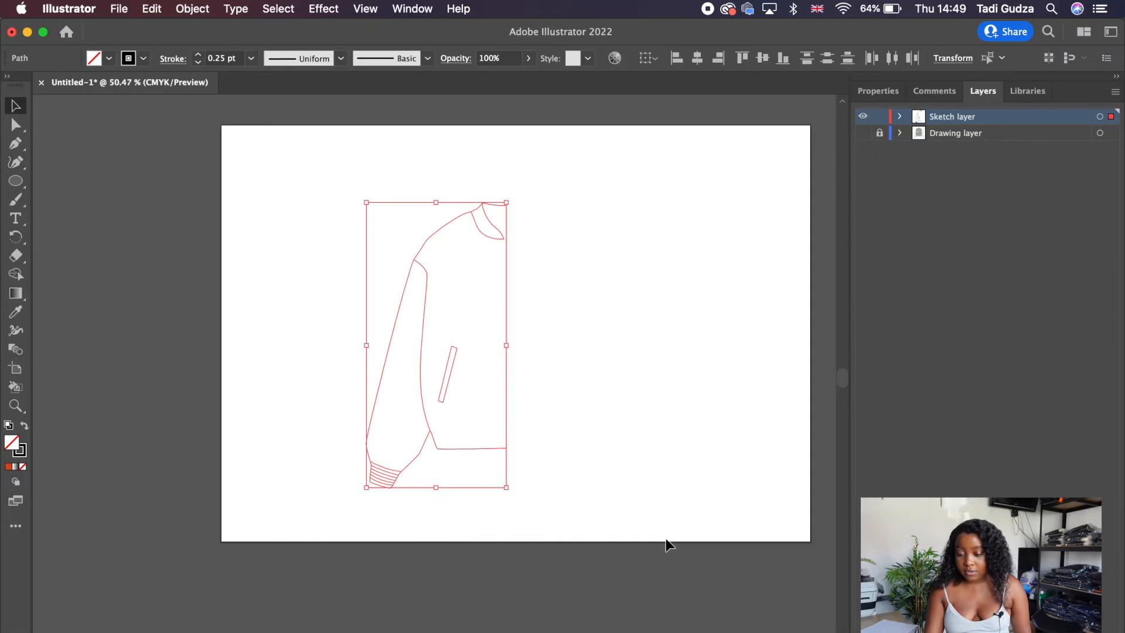
{"action": "left_click", "coordinate": [880, 91]}
{"action": "scroll", "coordinate": [638, 230], "scroll_direction": "down", "scroll_amount": 2}
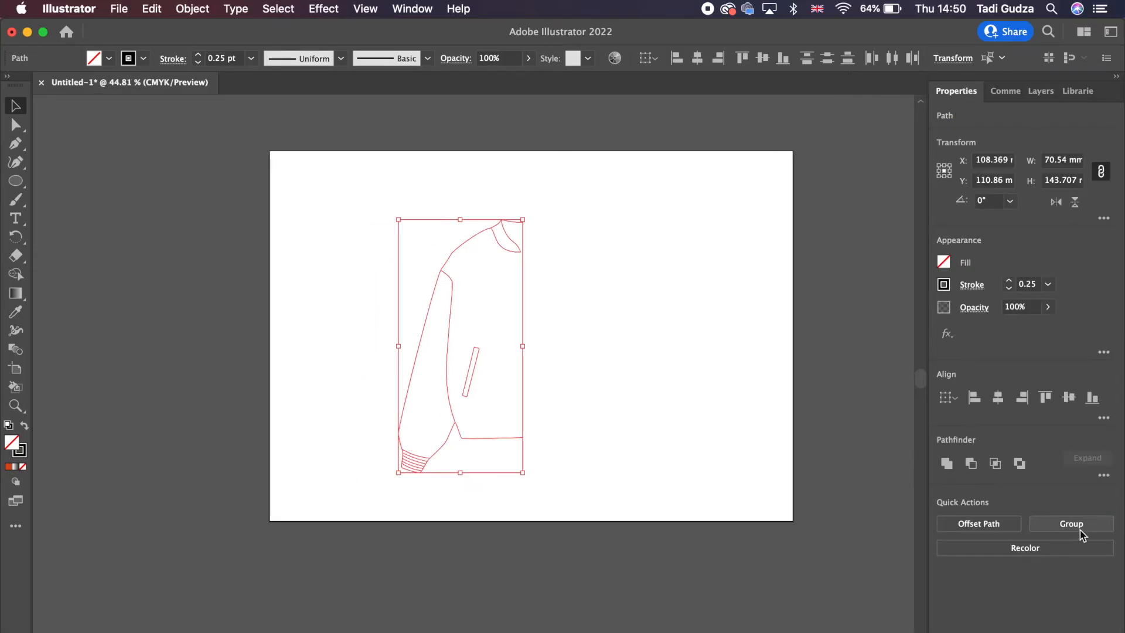
{"action": "left_click", "coordinate": [1071, 523]}
Duplicate the half-jacket group to its right and reflect the copy across the vertical axis
{"action": "mouse_move", "coordinate": [456, 249]}
{"action": "left_mouse_down"}
{"action": "mouse_move", "coordinate": [525, 276]}
{"action": "mouse_move", "coordinate": [673, 246]}
{"action": "left_mouse_up"}
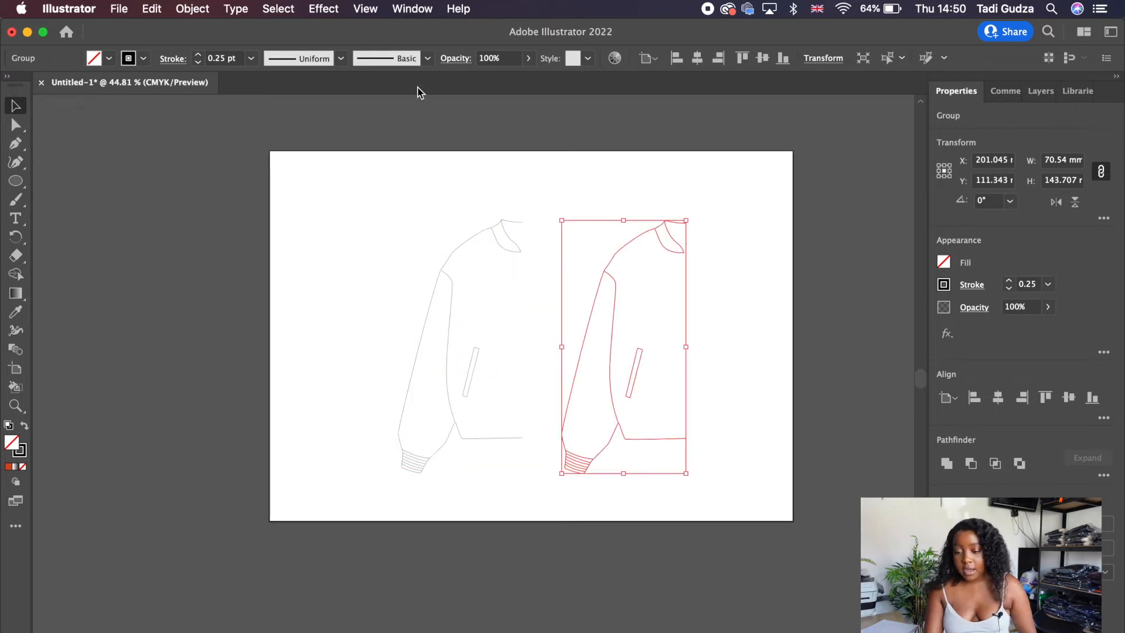
{"action": "left_click", "coordinate": [192, 8]}
{"action": "mouse_move", "coordinate": [207, 31]}
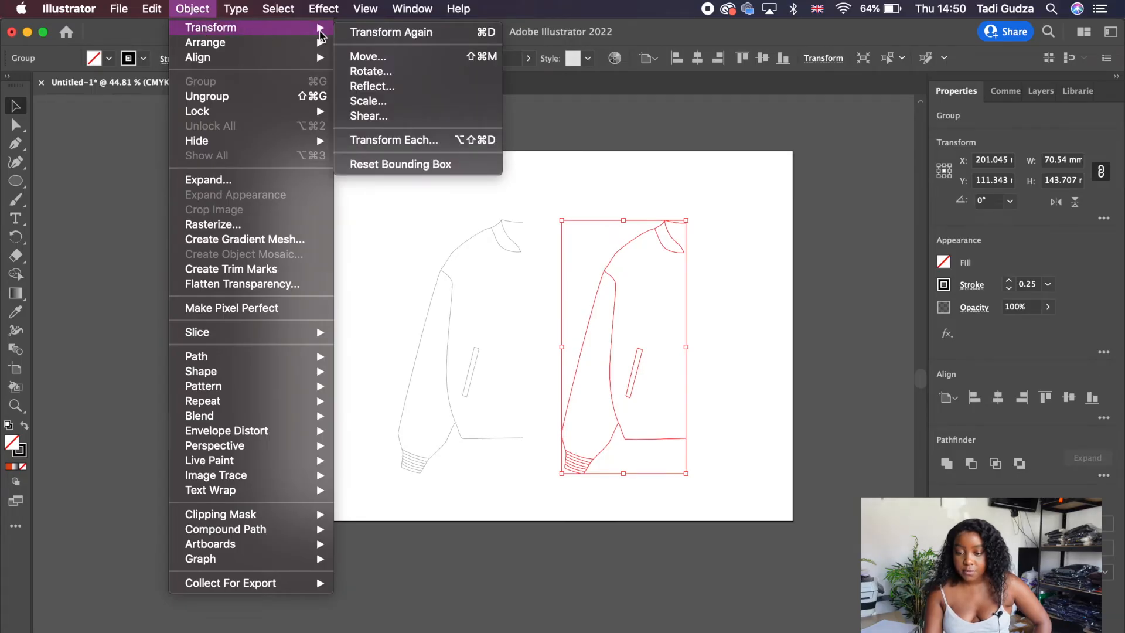
{"action": "left_click", "coordinate": [372, 86]}
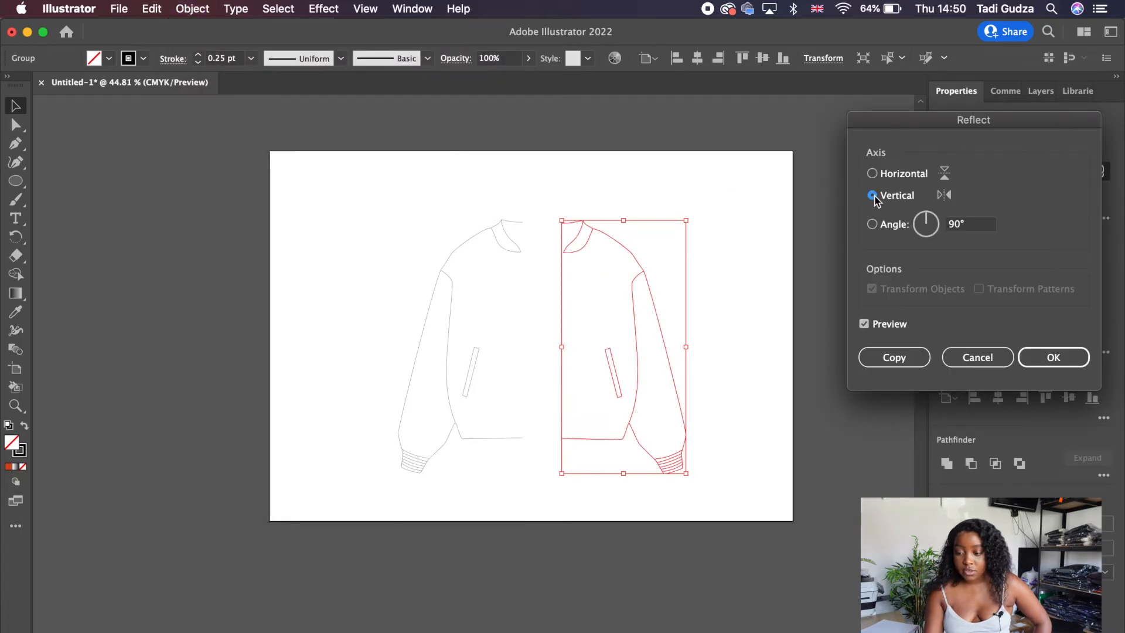
{"action": "left_click", "coordinate": [1053, 357]}
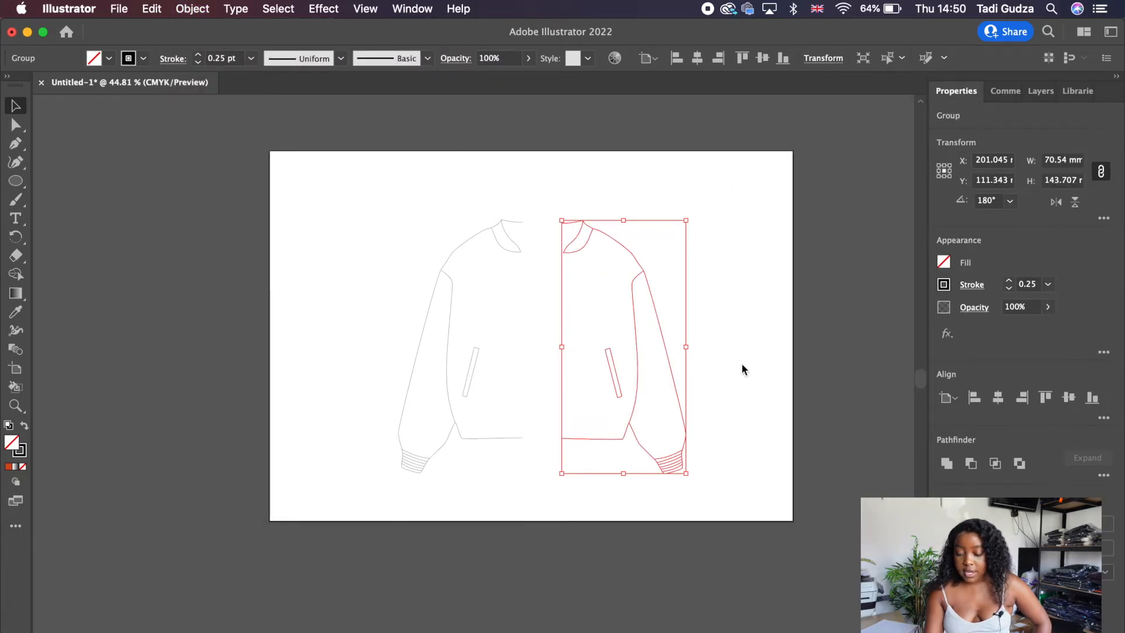
Move the mirrored half against the original so both meet at the centre front, and deselect it
{"action": "scroll", "coordinate": [740, 370], "scroll_direction": "up", "scroll_amount": 3}
{"action": "left_click_drag", "start_coordinate": [665, 384], "coordinate": [610, 382]}
{"action": "left_click", "coordinate": [698, 355]}
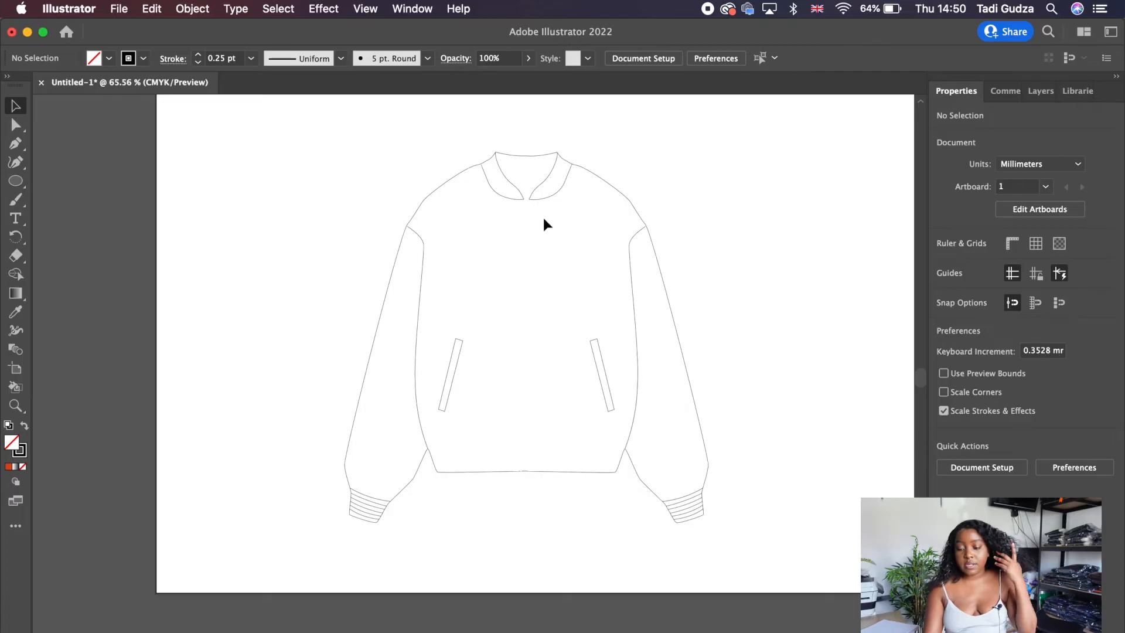
Show the Drawing layer to compare both halves of the outline with the reference photo, and hide it again
{"action": "scroll", "coordinate": [543, 217], "scroll_direction": "up", "scroll_amount": 3}
{"action": "scroll", "coordinate": [542, 217], "scroll_direction": "down", "scroll_amount": 3}
{"action": "left_click", "coordinate": [1041, 91]}
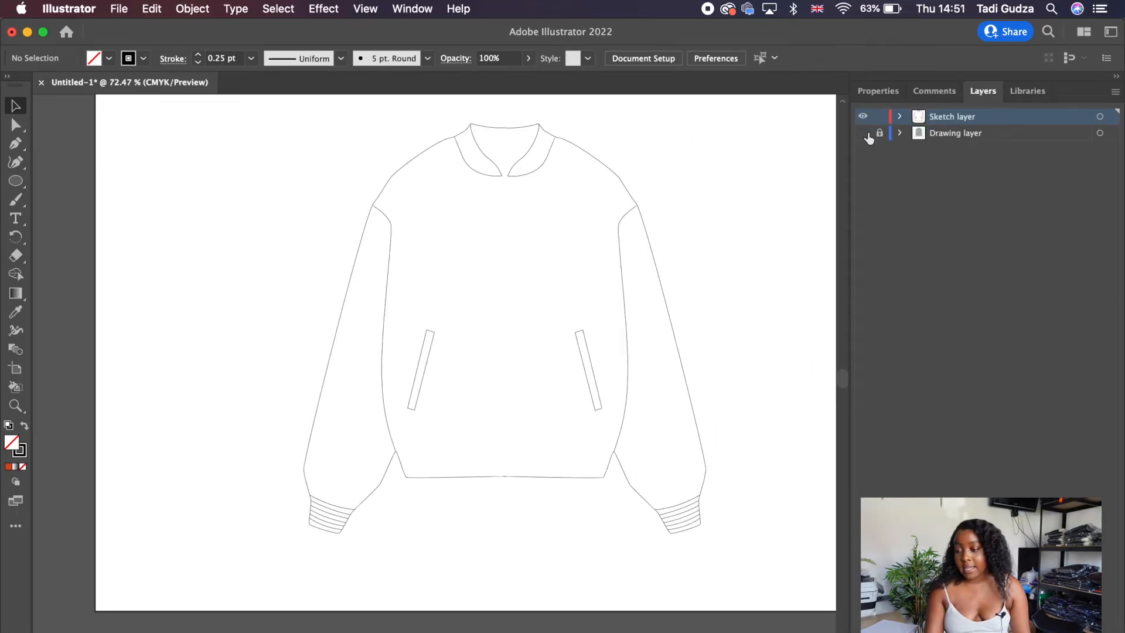
{"action": "left_click", "coordinate": [863, 134]}
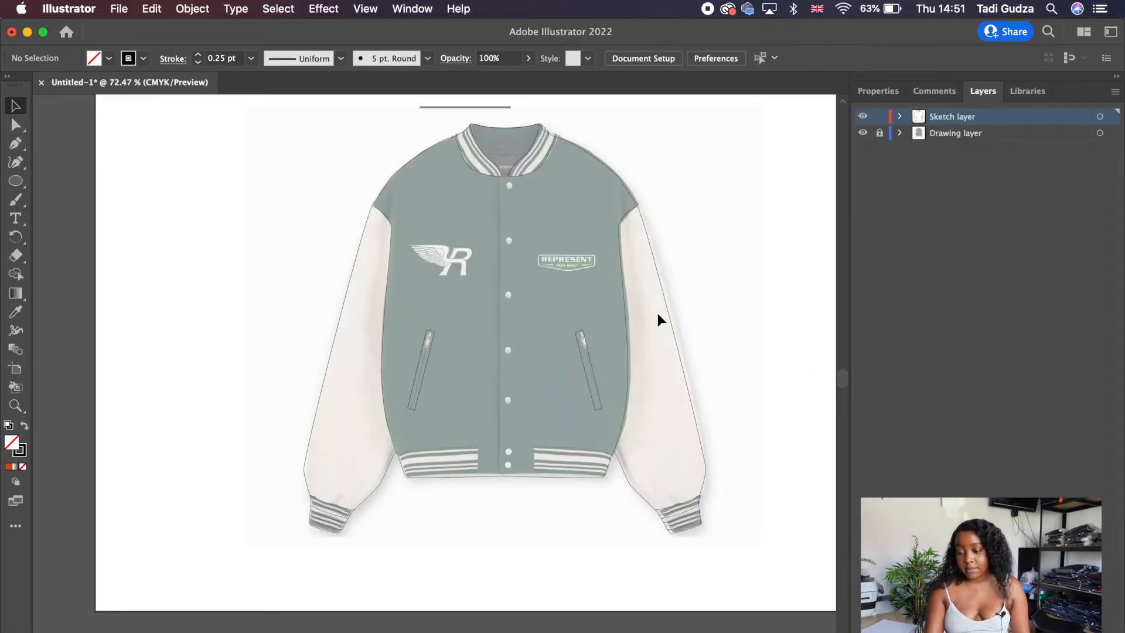
{"action": "scroll", "coordinate": [657, 313], "scroll_direction": "right", "scroll_amount": 2}
{"action": "left_click", "coordinate": [624, 434]}
{"action": "left_click", "coordinate": [272, 346]}
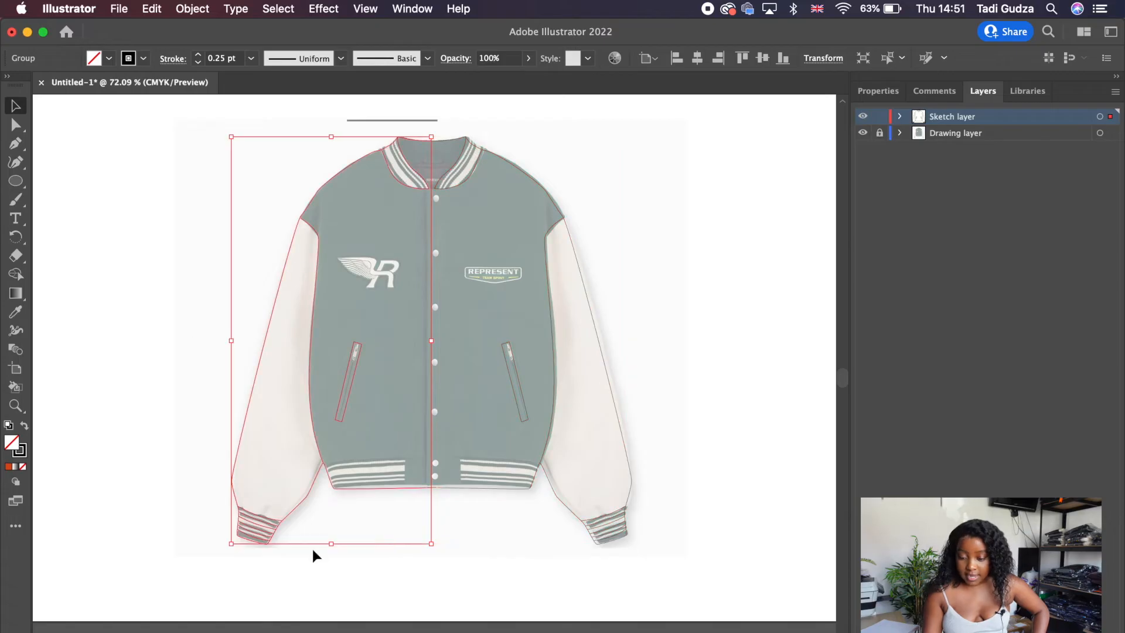
{"action": "left_click", "coordinate": [844, 316]}
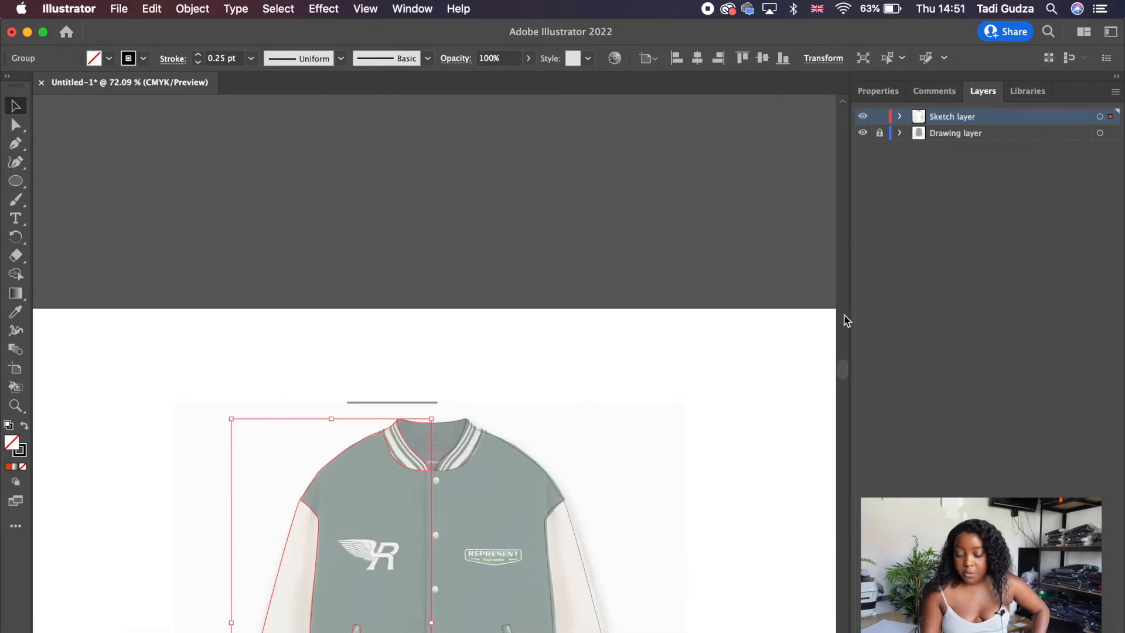
{"action": "scroll", "coordinate": [641, 403], "scroll_direction": "down", "scroll_amount": 4}
{"action": "left_click", "coordinate": [665, 333]}
{"action": "scroll", "coordinate": [666, 332], "scroll_direction": "down", "scroll_amount": 3}
{"action": "key", "text": "super+0"}
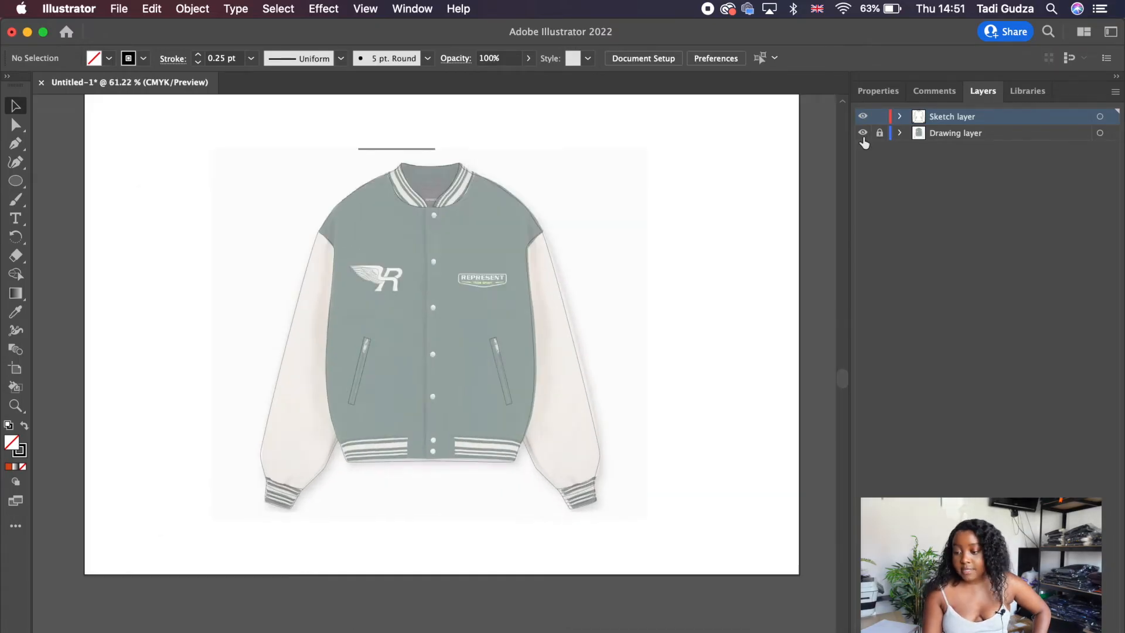
{"action": "left_click", "coordinate": [862, 132]}
Select both halves of the jacket and ungroup them
{"action": "left_click_drag", "start_coordinate": [186, 126], "coordinate": [711, 565]}
{"action": "left_click", "coordinate": [883, 91]}
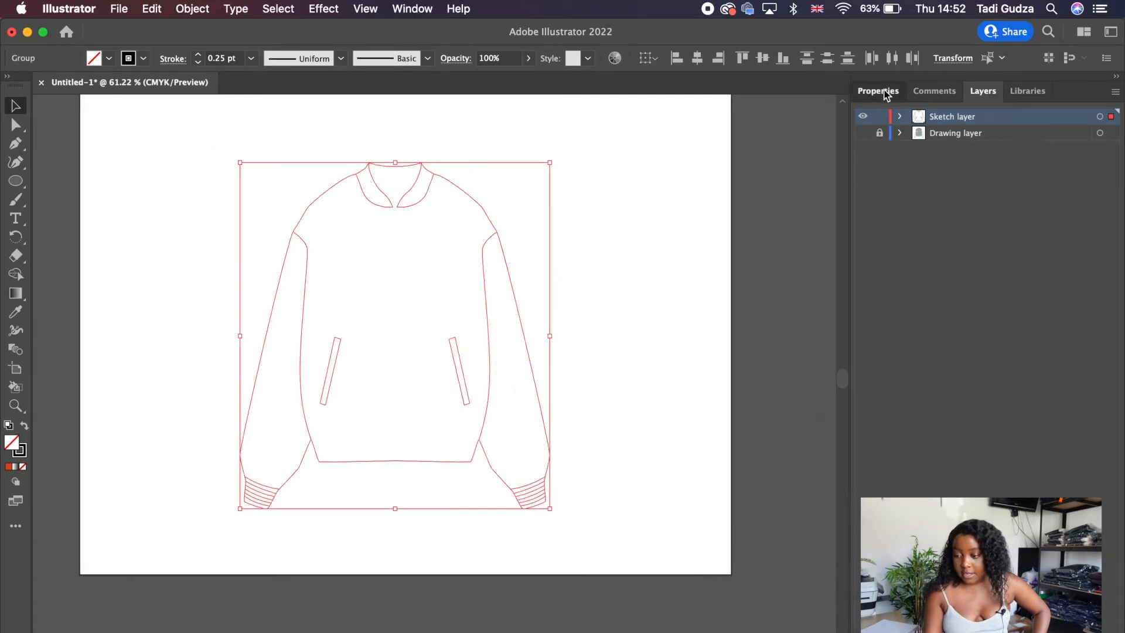
{"action": "left_click", "coordinate": [690, 305]}
Unite the outer outlines of the two jacket halves into one path with Pathfinder and deselect it
{"action": "left_click", "coordinate": [492, 184]}
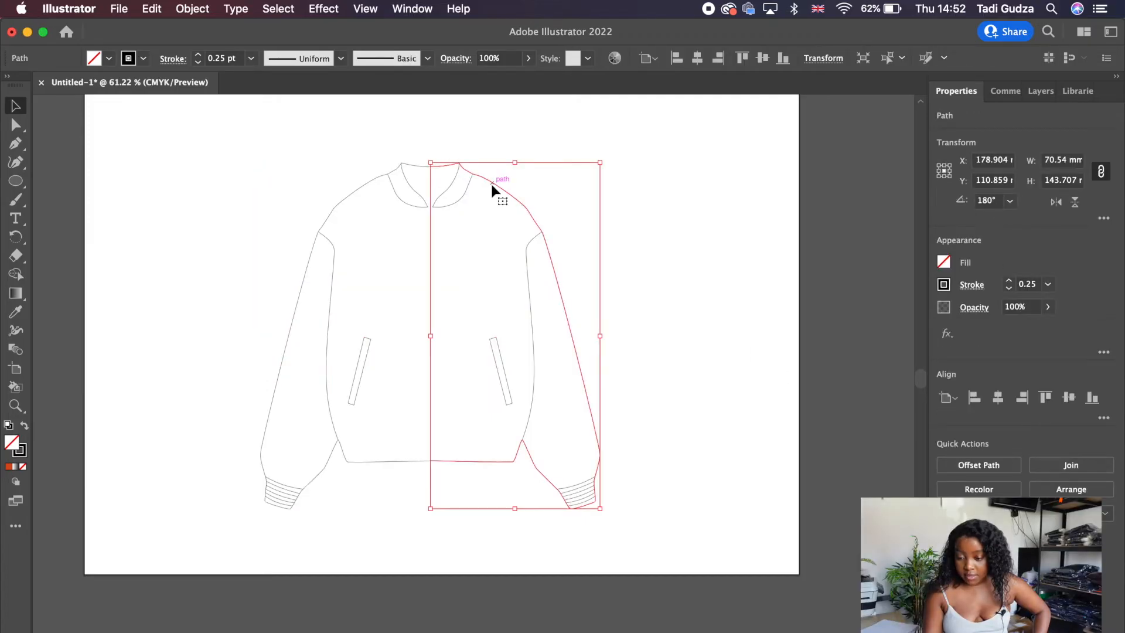
{"action": "left_click", "coordinate": [355, 193], "text": "shift"}
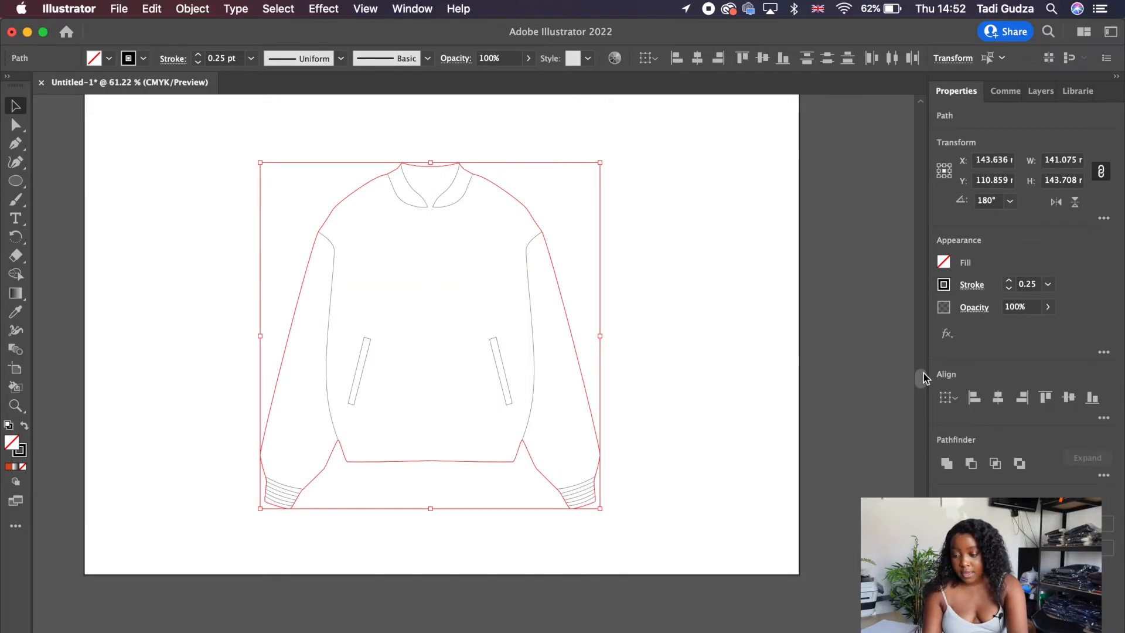
{"action": "left_click", "coordinate": [946, 466]}
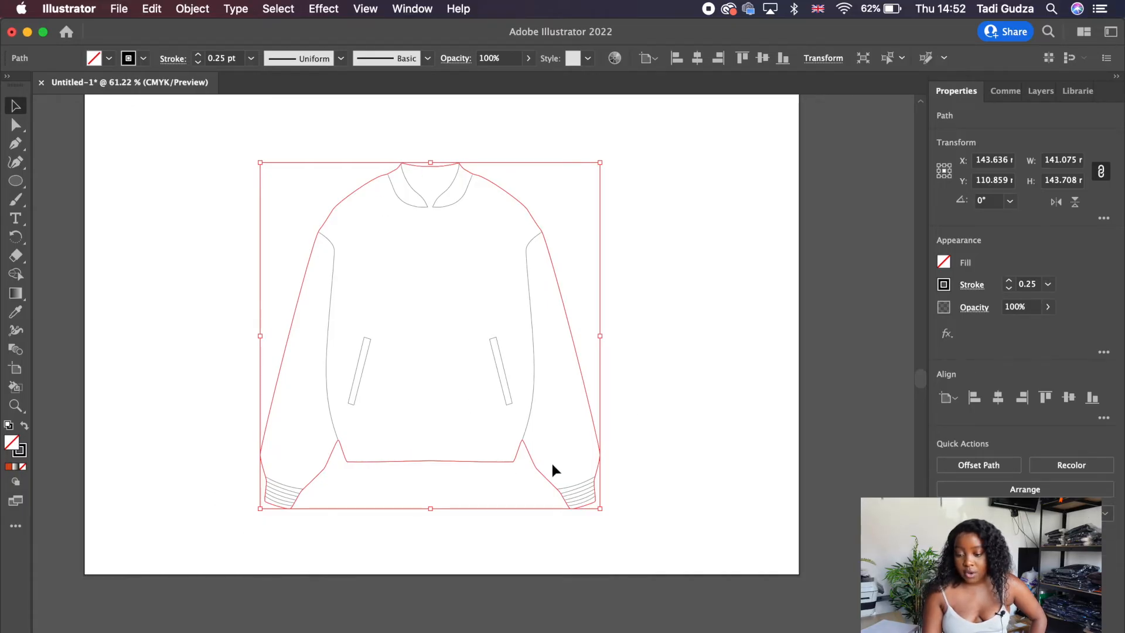
{"action": "left_click", "coordinate": [100, 112]}
{"action": "key", "text": "super+0"}
Show the Drawing layer and draw a straight Pen line down the centre front from the neckline to the hem
{"action": "left_click", "coordinate": [1041, 92]}
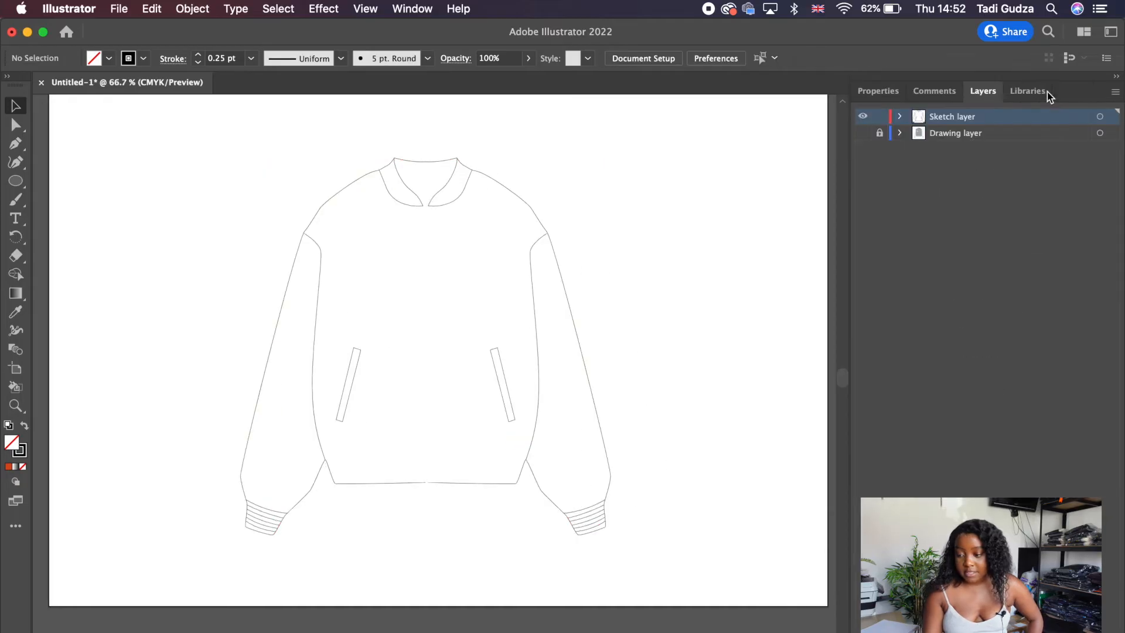
{"action": "left_click", "coordinate": [864, 133]}
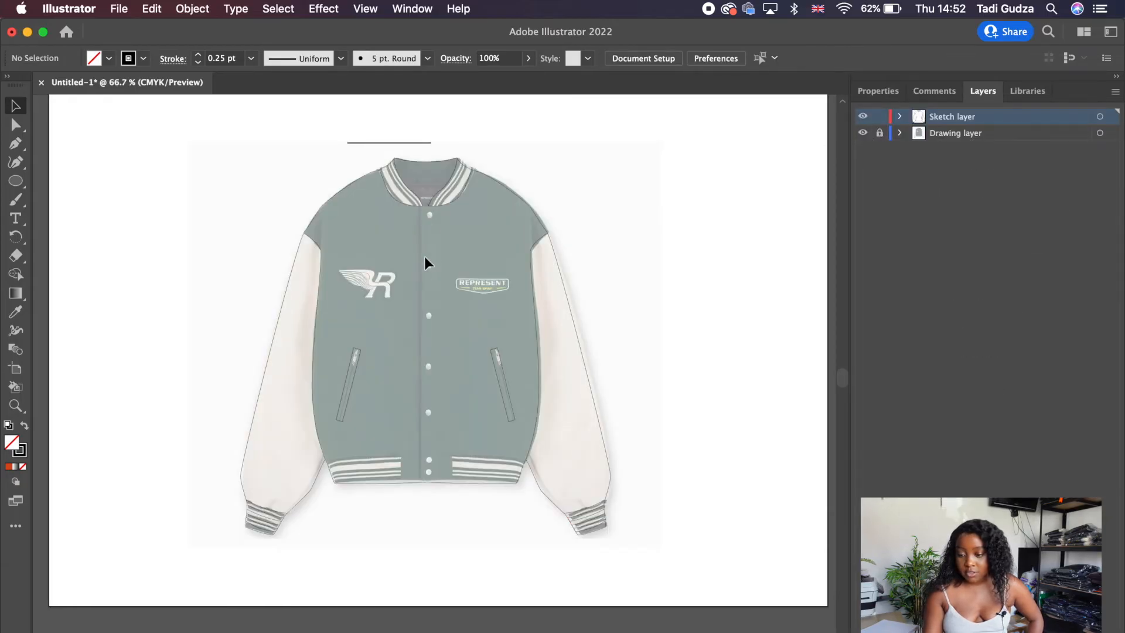
{"action": "scroll", "coordinate": [431, 213], "scroll_direction": "up", "scroll_amount": 3}
{"action": "scroll", "coordinate": [452, 551], "scroll_direction": "down", "scroll_amount": 1}
{"action": "scroll", "coordinate": [452, 550], "scroll_direction": "left", "scroll_amount": 2}
{"action": "scroll", "coordinate": [452, 551], "scroll_direction": "down", "scroll_amount": 3}
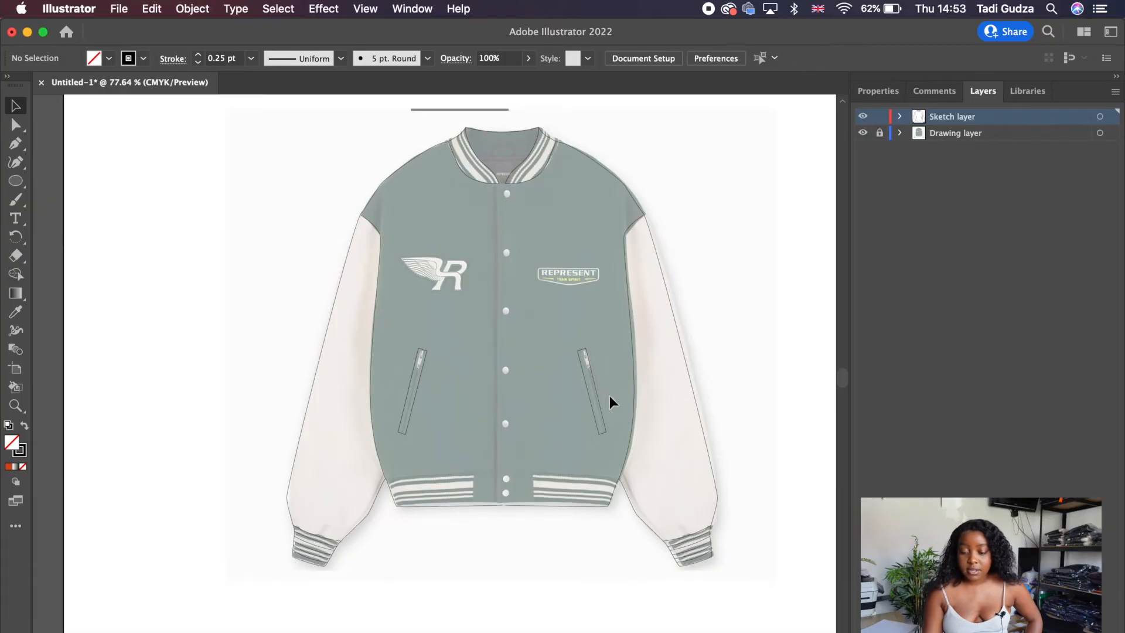
{"action": "key", "text": "p"}
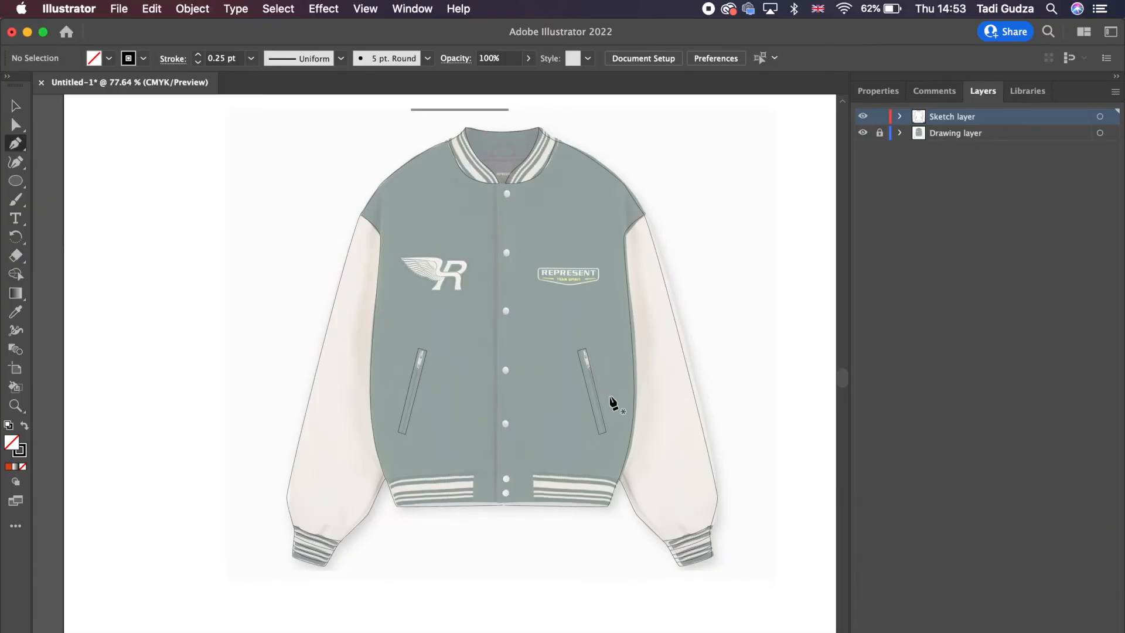
{"action": "scroll", "coordinate": [508, 179], "scroll_direction": "up", "scroll_amount": 5}
{"action": "left_click", "coordinate": [322, 269]}
{"action": "scroll", "coordinate": [409, 208], "scroll_direction": "down", "scroll_amount": 2}
{"action": "scroll", "coordinate": [413, 235], "scroll_direction": "down", "scroll_amount": 4}
{"action": "left_click", "coordinate": [429, 492]}
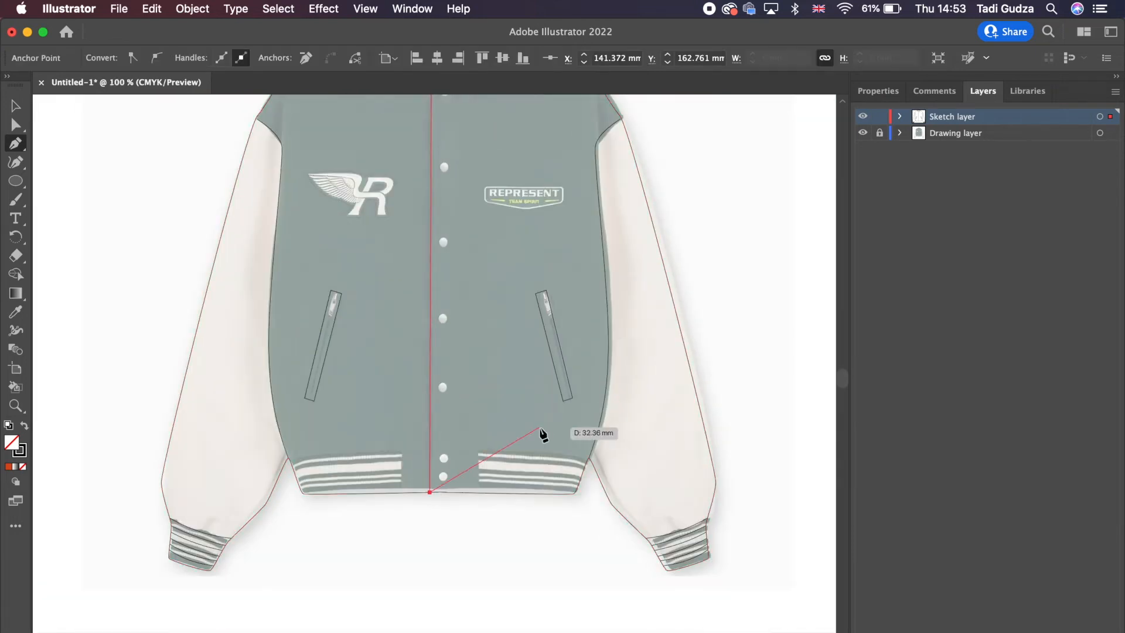
{"action": "scroll", "coordinate": [540, 428], "scroll_direction": "up", "scroll_amount": 4}
{"action": "key", "text": "Escape"}
Draw a straight Pen line across the upper edge of the waistband from one side to the other
{"action": "left_click", "coordinate": [243, 311]}
{"action": "left_click", "coordinate": [515, 310]}
{"action": "key", "text": "Escape"}
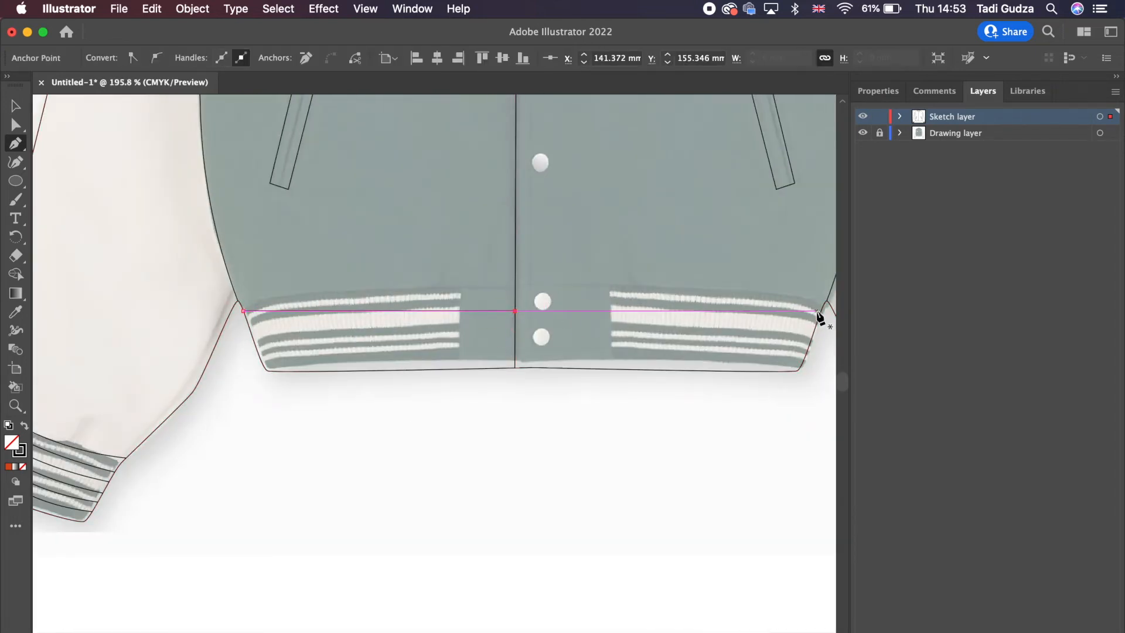
{"action": "left_click", "coordinate": [820, 312]}
Try to bend the waistband's upper line upward with the Anchor Point tool, and undo the changes
{"action": "left_click", "coordinate": [15, 143]}
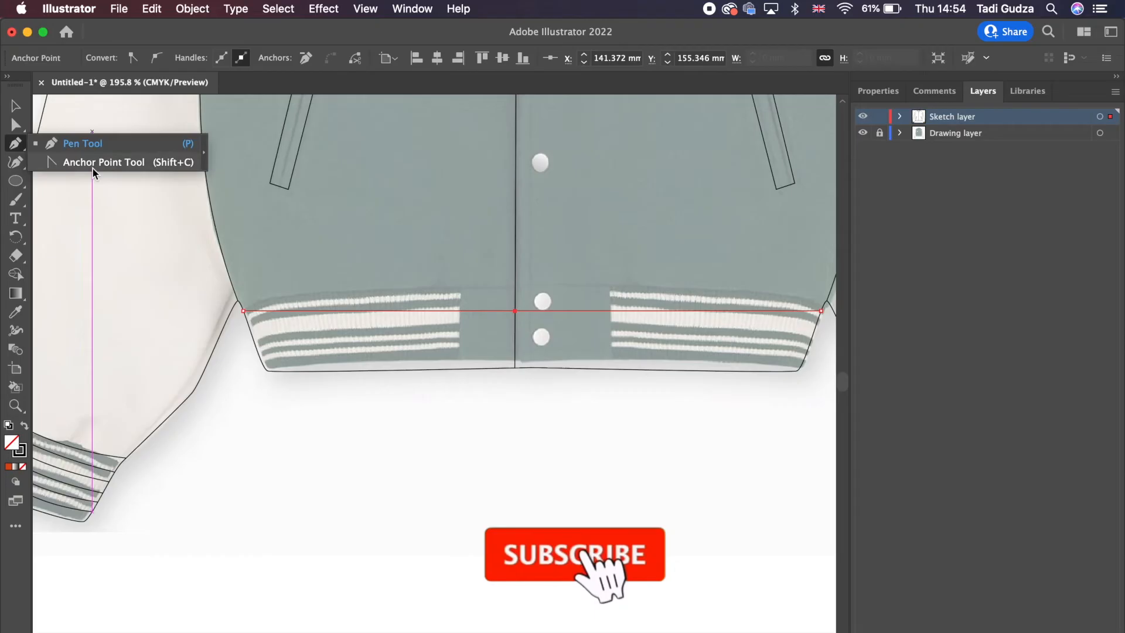
{"action": "left_click", "coordinate": [92, 166]}
{"action": "left_click_drag", "start_coordinate": [380, 310], "coordinate": [385, 293]}
{"action": "key", "text": "a"}
{"action": "left_click_drag", "start_coordinate": [515, 310], "coordinate": [516, 293]}
{"action": "left_click", "coordinate": [15, 143]}
{"action": "left_click_drag", "start_coordinate": [432, 270], "coordinate": [423, 300]}
{"action": "key", "text": "super+z"}
{"action": "key", "text": "super+z"}
{"action": "key", "text": "super+z"}
Try to refine the ends and curve of the waistband's upper line, and delete it
{"action": "left_click", "coordinate": [15, 105]}
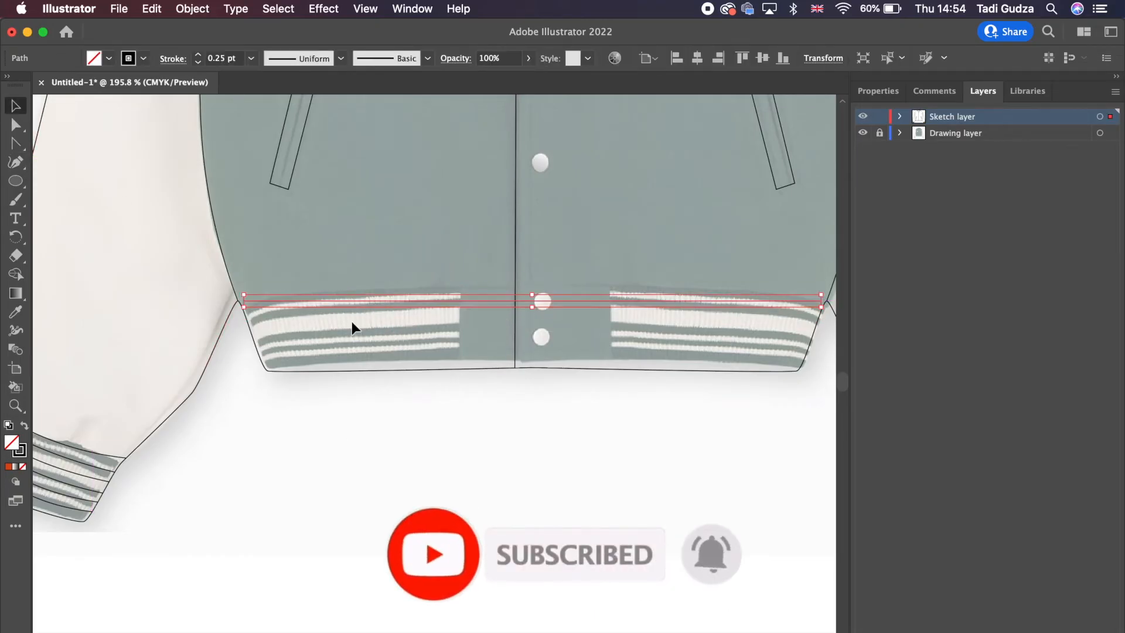
{"action": "scroll", "coordinate": [252, 319], "scroll_direction": "up", "scroll_amount": 8}
{"action": "key", "text": "a"}
{"action": "left_click_drag", "start_coordinate": [216, 236], "coordinate": [191, 236]}
{"action": "scroll", "coordinate": [191, 236], "scroll_direction": "down", "scroll_amount": 3}
{"action": "left_click_drag", "start_coordinate": [585, 362], "coordinate": [625, 362]}
{"action": "scroll", "coordinate": [450, 286], "scroll_direction": "down", "scroll_amount": 6}
{"action": "key", "text": "shift+c"}
{"action": "left_click_drag", "start_coordinate": [276, 308], "coordinate": [271, 316]}
{"action": "key", "text": "BackSpace"}
{"action": "key", "text": "BackSpace"}
Draw a new Pen line across the upper edge of the waistband and bend it upward into a gentle curve
{"action": "key", "text": "p"}
{"action": "left_click", "coordinate": [83, 321]}
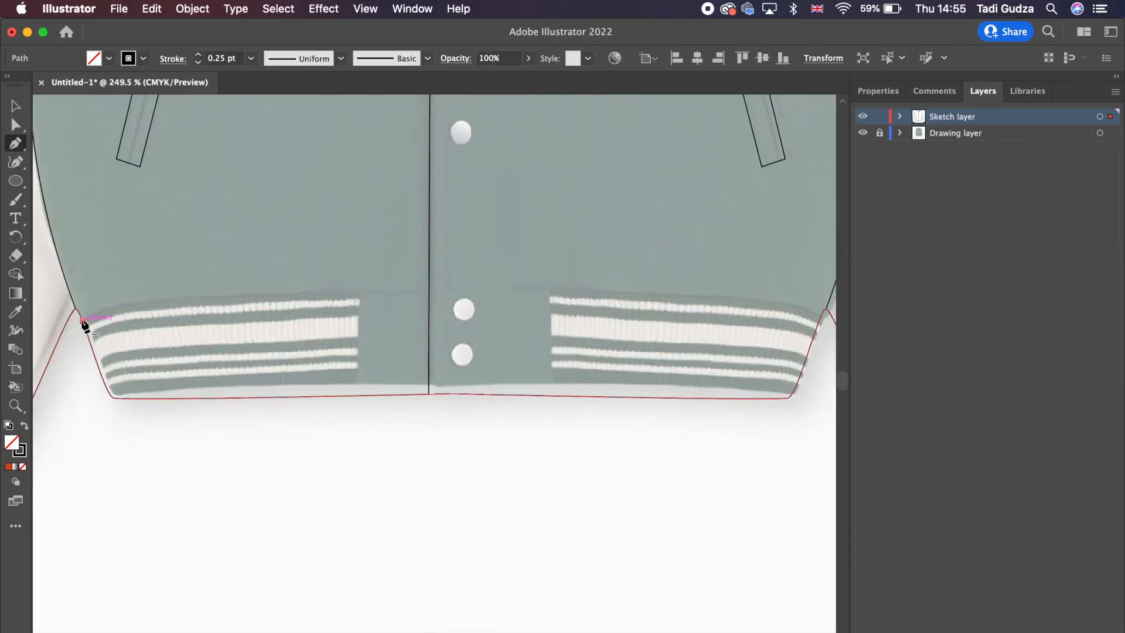
{"action": "scroll", "coordinate": [394, 225], "scroll_direction": "down", "scroll_amount": 2}
{"action": "left_click", "coordinate": [83, 321]}
{"action": "left_click", "coordinate": [819, 320]}
{"action": "key", "text": "shift+c"}
{"action": "left_click_drag", "start_coordinate": [440, 330], "coordinate": [431, 308]}
Draw two vertical Pen lines across the waistband where the striped ribs end on each side of the front placket
{"action": "key", "text": "p"}
{"action": "scroll", "coordinate": [289, 363], "scroll_direction": "up", "scroll_amount": 2}
{"action": "left_click", "coordinate": [370, 404]}
{"action": "left_click", "coordinate": [370, 297]}
{"action": "key", "text": "Escape"}
{"action": "left_click", "coordinate": [582, 405]}
{"action": "left_click", "coordinate": [582, 297]}
{"action": "key", "text": "v"}
{"action": "scroll", "coordinate": [360, 413], "scroll_direction": "down", "scroll_amount": 5}
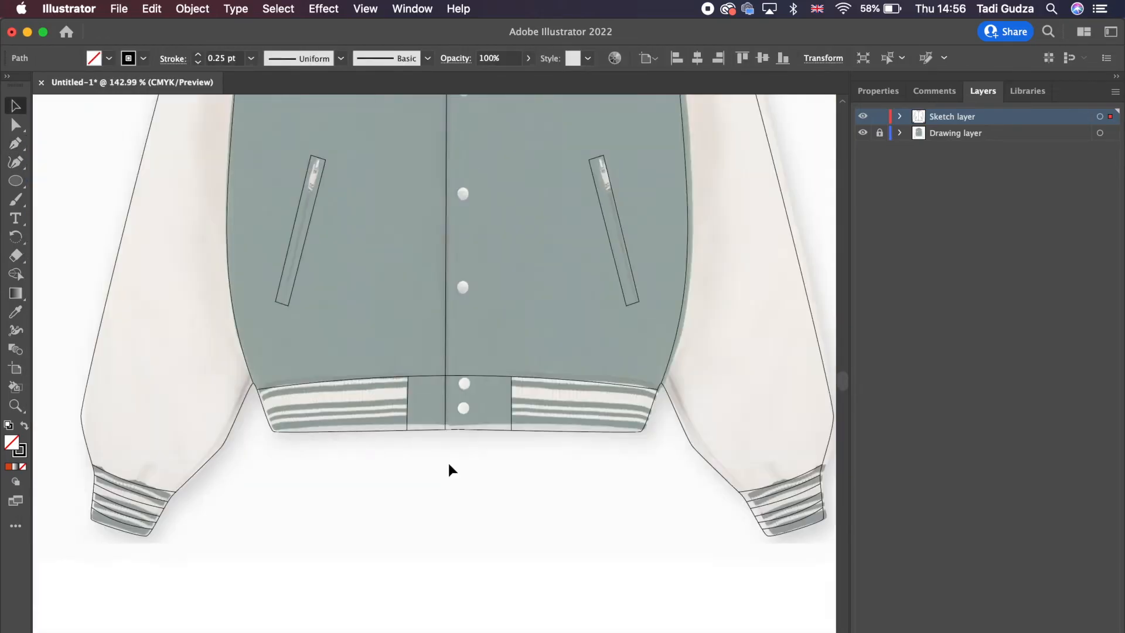
{"action": "scroll", "coordinate": [449, 463], "scroll_direction": "down", "scroll_amount": 2}
{"action": "left_click", "coordinate": [863, 134]}
{"action": "left_click", "coordinate": [862, 133]}
Draw two straight stripe lines across the left waistband rib, from the side edge to the vertical rib line
{"action": "scroll", "coordinate": [355, 460], "scroll_direction": "up", "scroll_amount": 10}
{"action": "key", "text": "p"}
{"action": "left_click", "coordinate": [259, 415]}
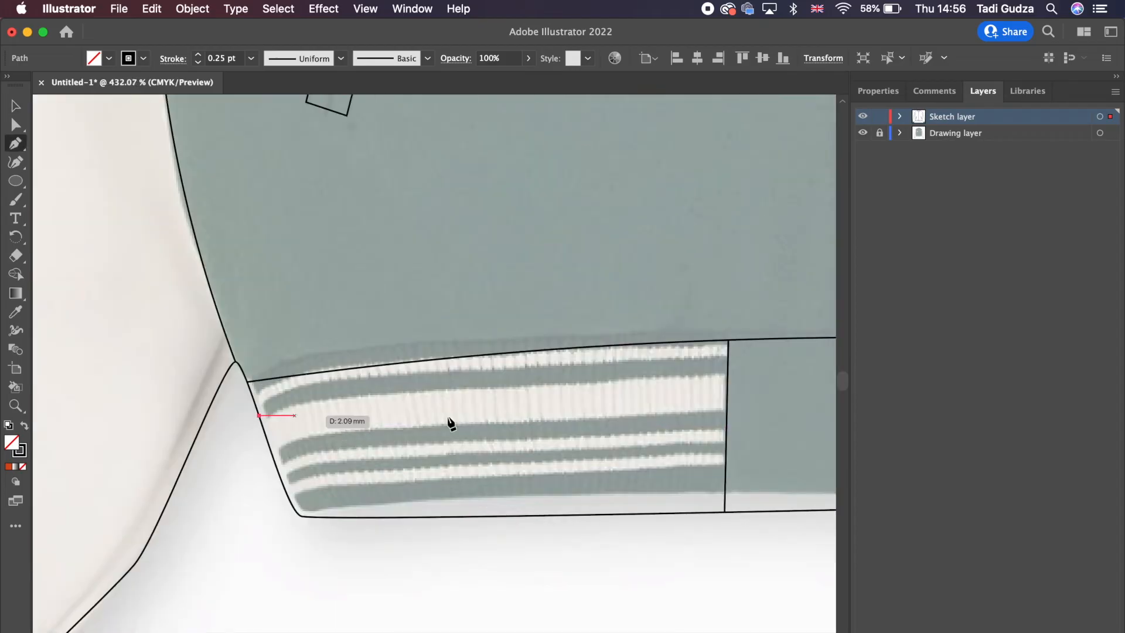
{"action": "left_click", "coordinate": [726, 389]}
{"action": "key", "text": "Escape"}
{"action": "left_click", "coordinate": [274, 460]}
{"action": "left_click", "coordinate": [726, 434]}
{"action": "key", "text": "Escape"}
Draw two straight stripe lines across the right waistband rib, from the vertical rib line to the side edge
{"action": "scroll", "coordinate": [674, 475], "scroll_direction": "down", "scroll_amount": 4}
{"action": "left_click", "coordinate": [519, 389]}
{"action": "left_click", "coordinate": [775, 409]}
{"action": "left_click", "coordinate": [519, 422]}
{"action": "left_click", "coordinate": [768, 430]}
{"action": "key", "text": "Escape"}
Curve the stripe lines on the left waistband rib to follow the stripes in the photo
{"action": "key", "text": "v"}
{"action": "left_click", "coordinate": [195, 420]}
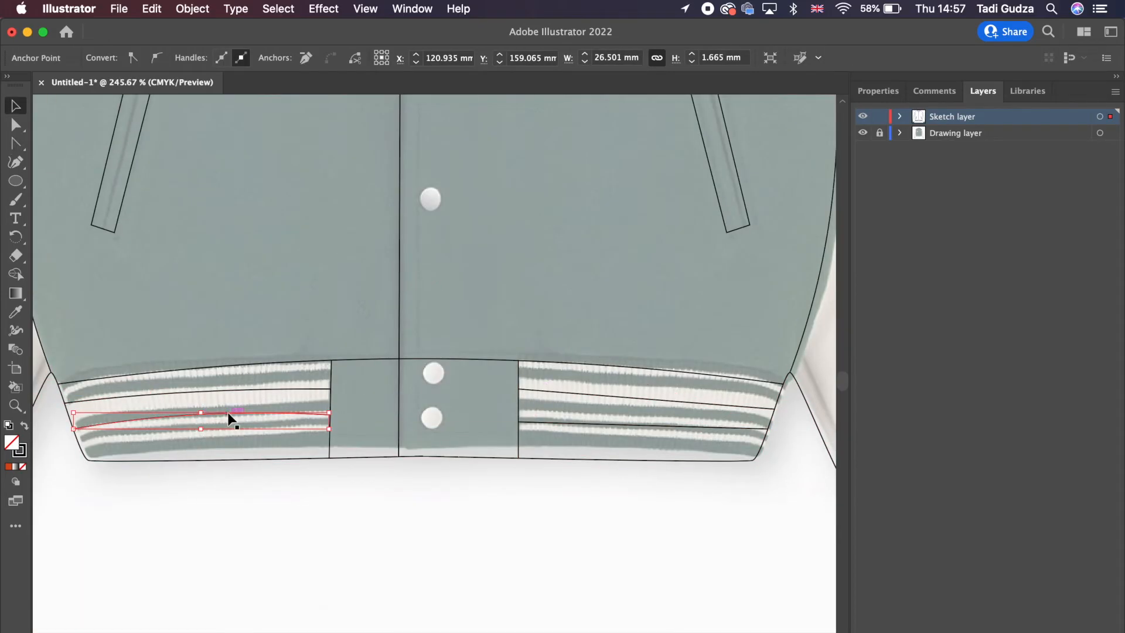
{"action": "left_click_drag", "start_coordinate": [228, 413], "coordinate": [228, 422]}
{"action": "key", "text": "a"}
{"action": "scroll", "coordinate": [73, 436], "scroll_direction": "up", "scroll_amount": 10}
{"action": "left_click_drag", "start_coordinate": [340, 274], "coordinate": [362, 270]}
Bend the two stripe lines on the right waistband rib upward and check the sketch with the Drawing layer hidden
{"action": "scroll", "coordinate": [362, 276], "scroll_direction": "down", "scroll_amount": 8}
{"action": "key", "text": "shift+c"}
{"action": "left_click_drag", "start_coordinate": [662, 292], "coordinate": [662, 283]}
{"action": "left_click_drag", "start_coordinate": [652, 324], "coordinate": [651, 320]}
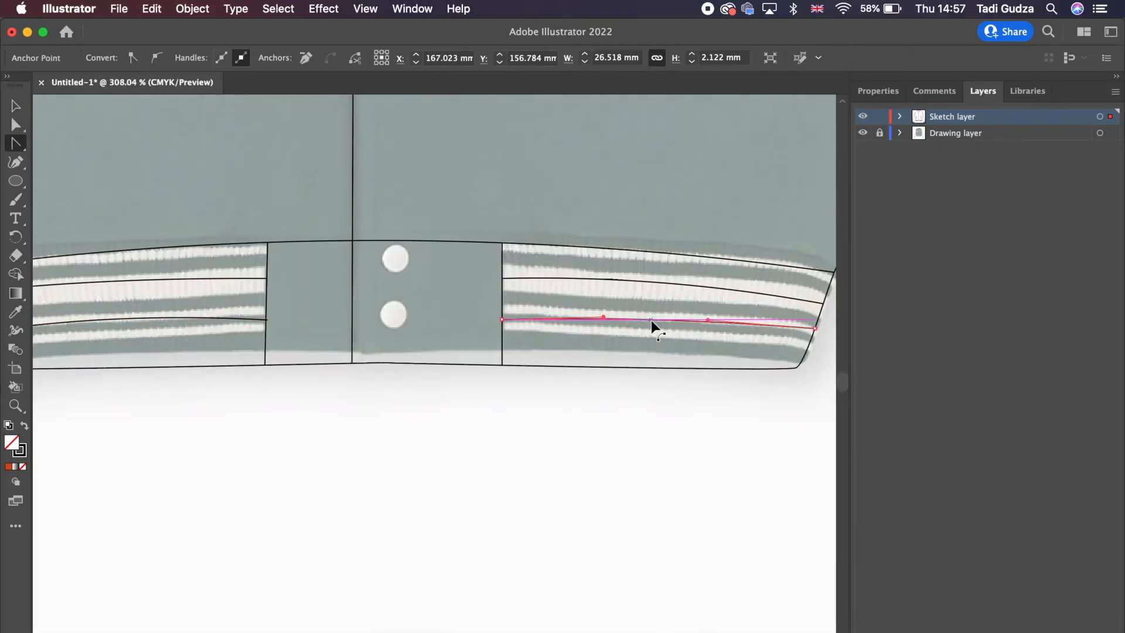
{"action": "scroll", "coordinate": [504, 510], "scroll_direction": "down", "scroll_amount": 2}
{"action": "left_click", "coordinate": [863, 132]}
{"action": "scroll", "coordinate": [598, 447], "scroll_direction": "down", "scroll_amount": 6}
{"action": "left_click", "coordinate": [863, 133]}
{"action": "scroll", "coordinate": [525, 486], "scroll_direction": "up", "scroll_amount": 2}
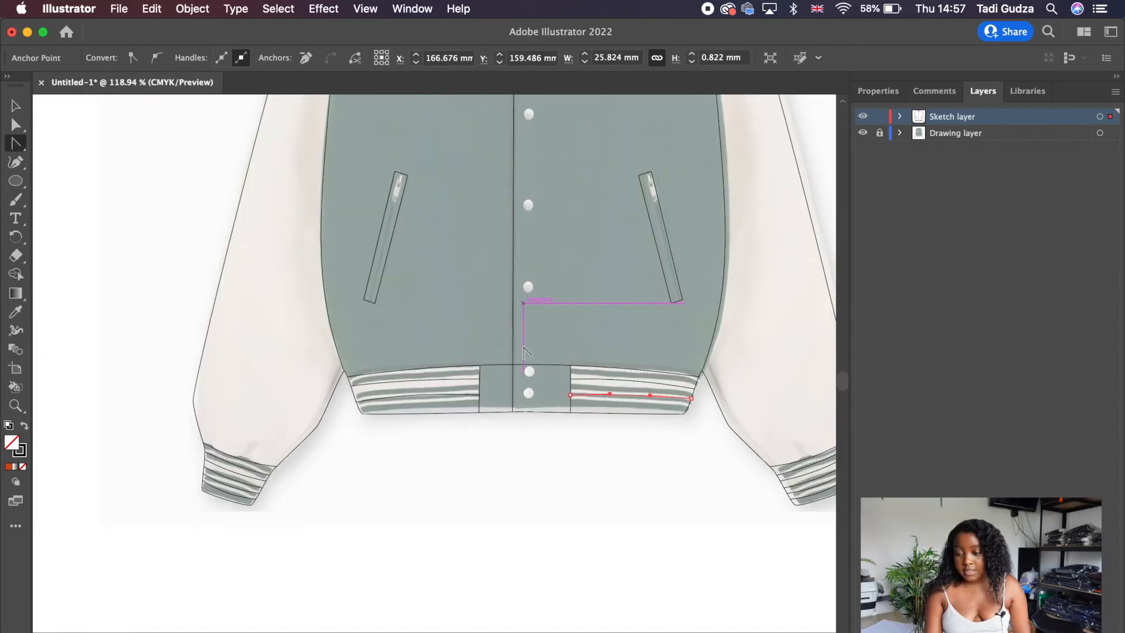
Create a circle 20 mm wide and 20 mm high on the jacket front with the Ellipse tool
{"action": "scroll", "coordinate": [497, 164], "scroll_direction": "up", "scroll_amount": 5}
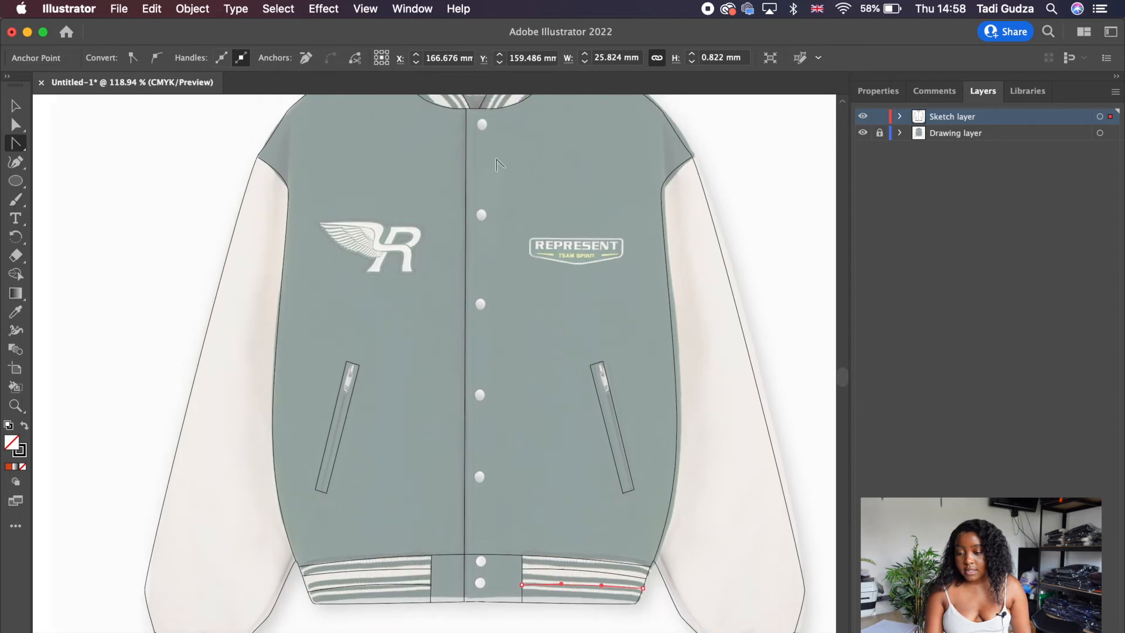
{"action": "scroll", "coordinate": [497, 167], "scroll_direction": "up", "scroll_amount": 2}
{"action": "left_click", "coordinate": [15, 181]}
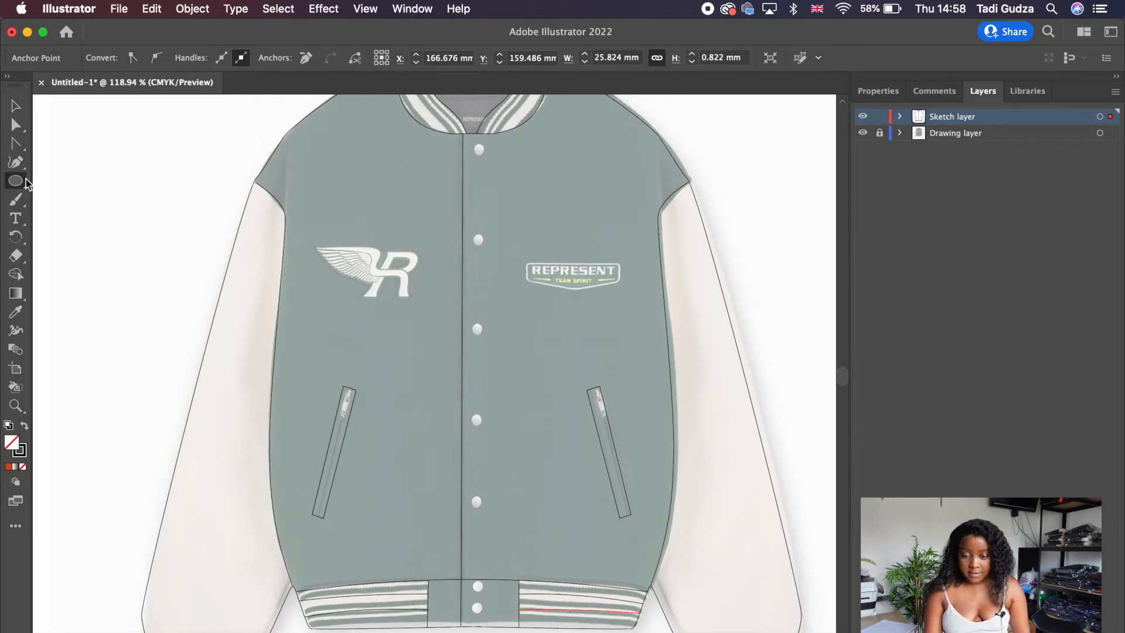
{"action": "left_click", "coordinate": [511, 210]}
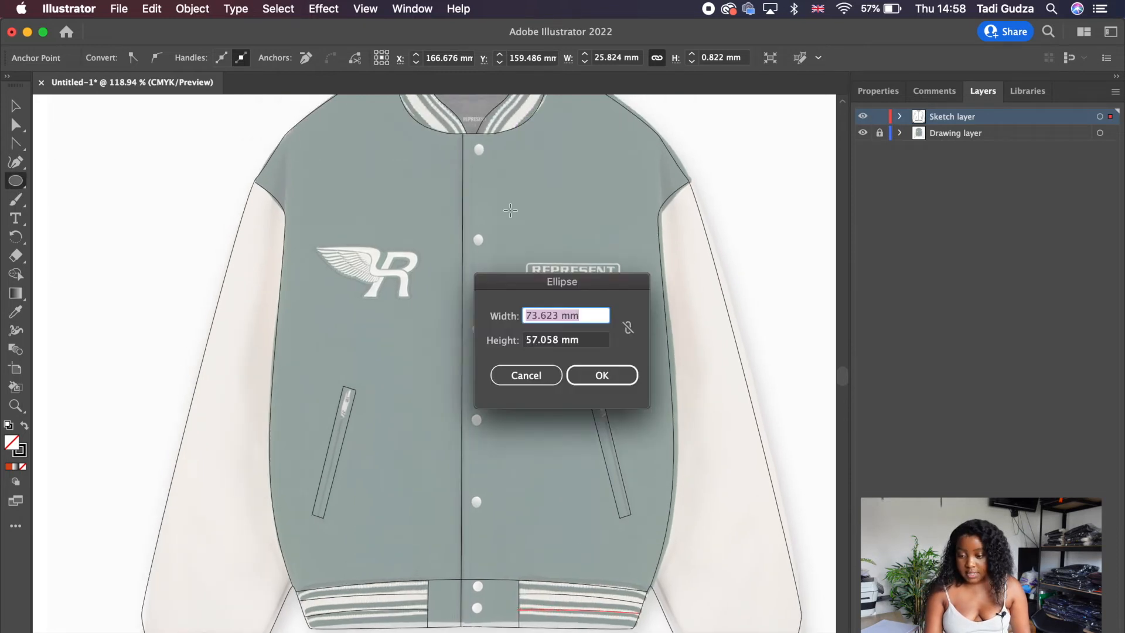
{"action": "type", "text": "20"}
{"action": "left_click", "coordinate": [586, 340]}
{"action": "key", "text": "BackSpace"}
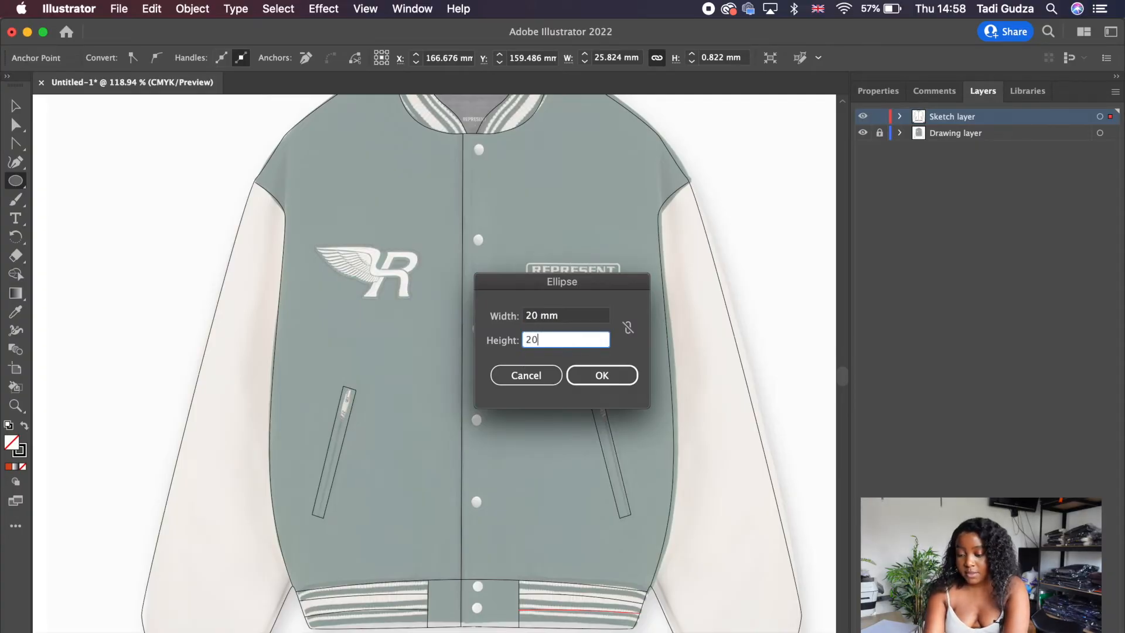
{"action": "left_click", "coordinate": [616, 377]}
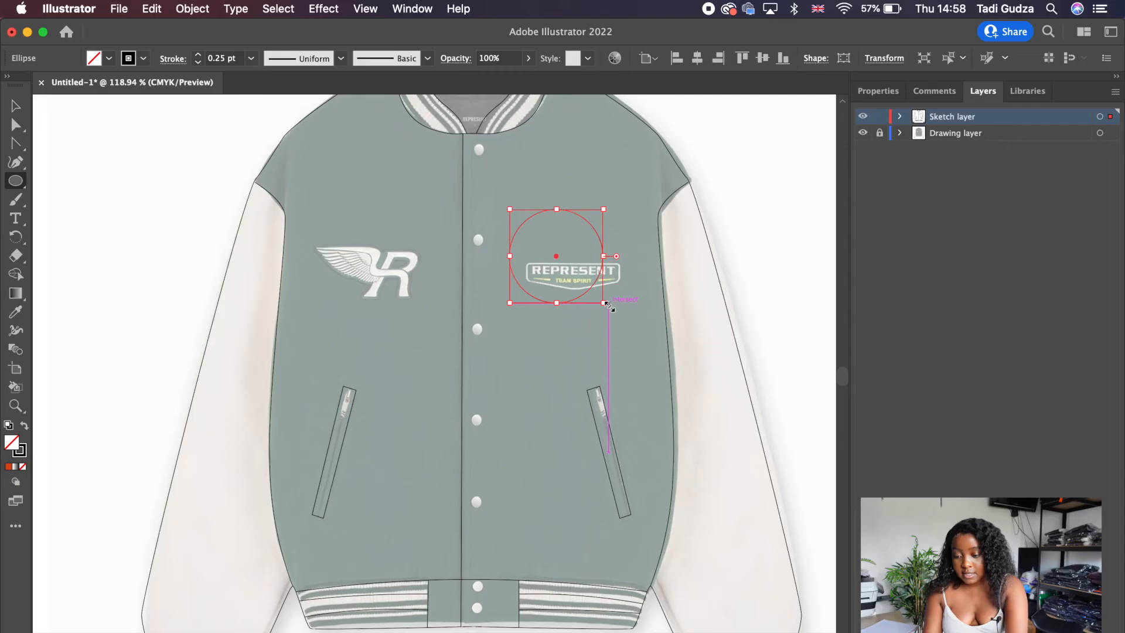
Scale the circle down to about 2.16 mm and fit it over the top button in the photo
{"action": "left_click_drag", "start_coordinate": [605, 304], "coordinate": [525, 224]}
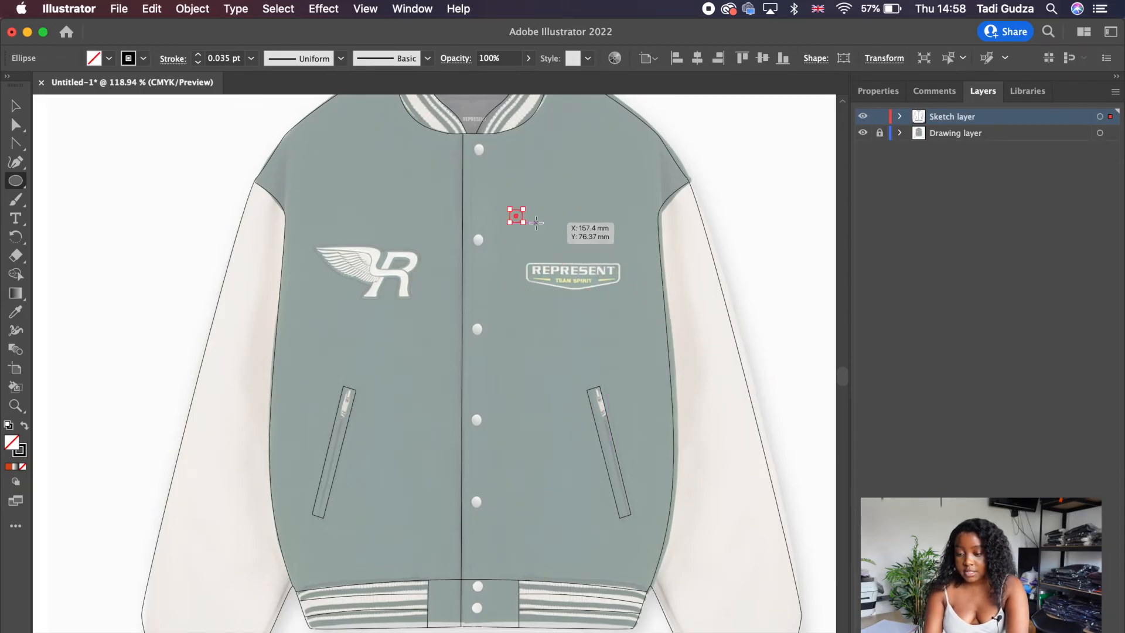
{"action": "left_click", "coordinate": [23, 109]}
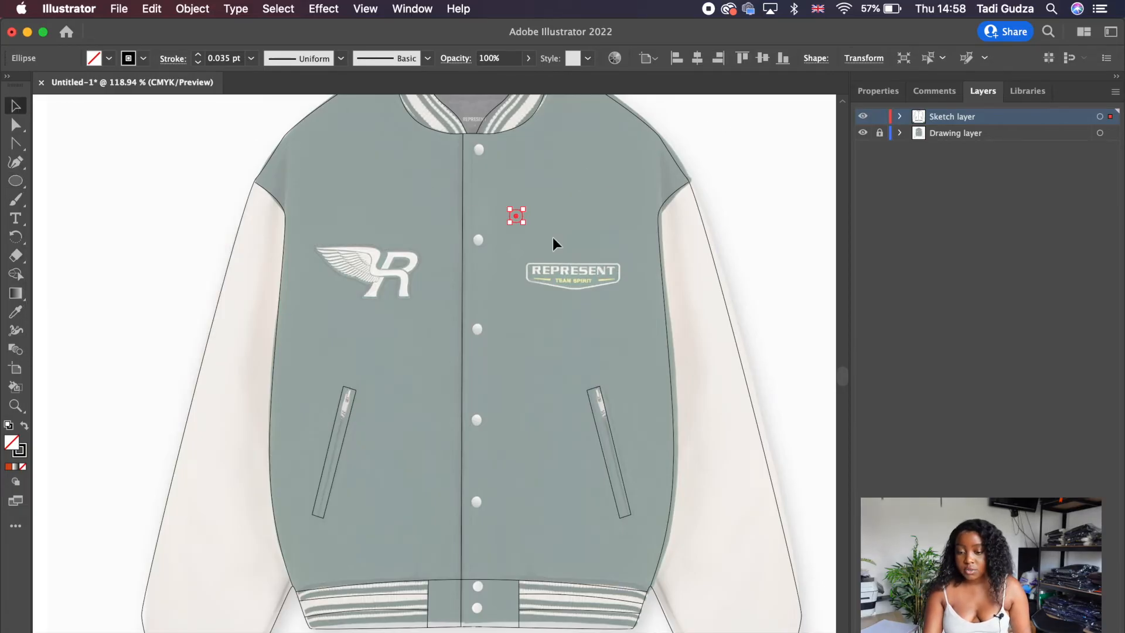
{"action": "left_click_drag", "start_coordinate": [516, 216], "coordinate": [476, 150]}
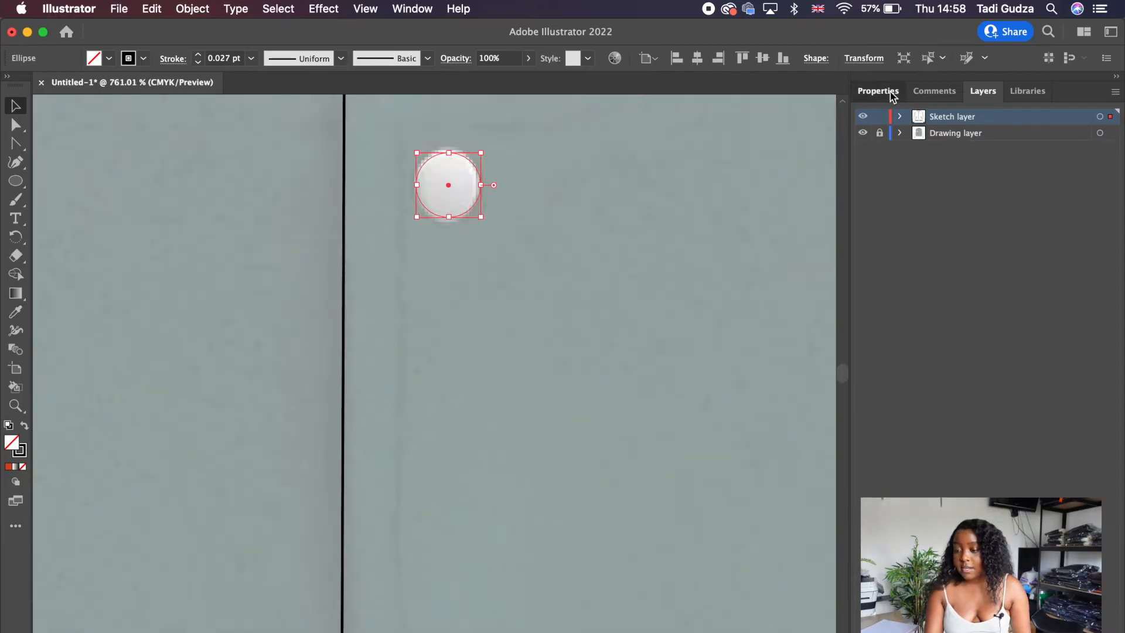
Set the button circle's stroke weight to 0.25 pt
{"action": "left_click", "coordinate": [891, 93]}
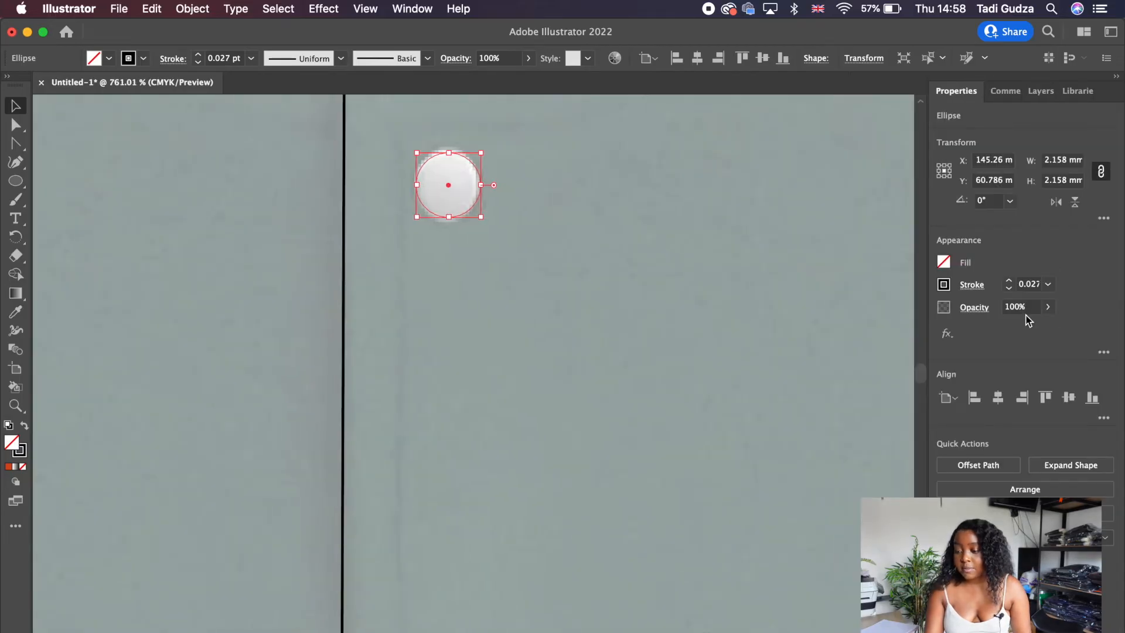
{"action": "left_click", "coordinate": [1008, 283]}
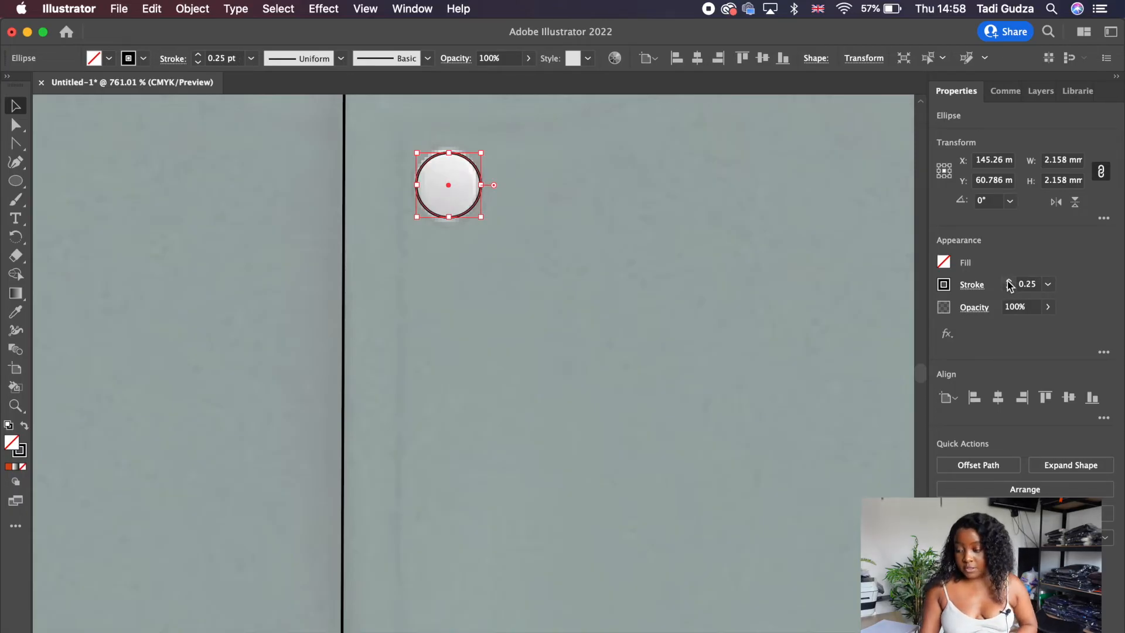
{"action": "scroll", "coordinate": [596, 346], "scroll_direction": "down", "scroll_amount": 5}
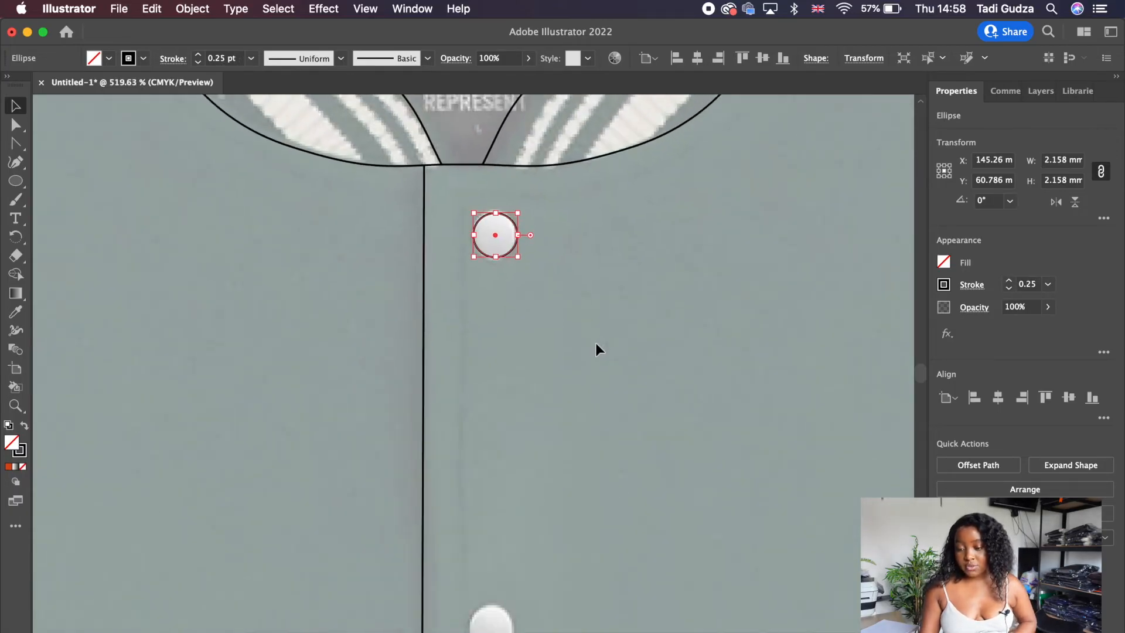
{"action": "scroll", "coordinate": [595, 344], "scroll_direction": "up", "scroll_amount": 1}
{"action": "scroll", "coordinate": [601, 310], "scroll_direction": "down", "scroll_amount": 2}
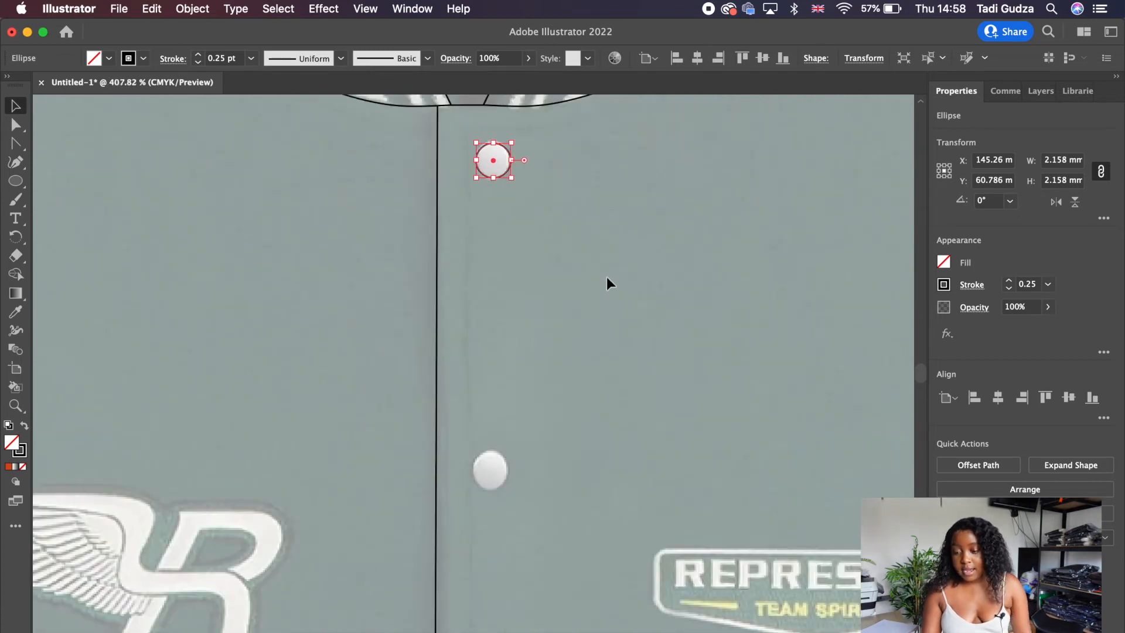
Duplicate the top button circle and place the copy over the second button in the photo
{"action": "left_click", "coordinate": [598, 275]}
{"action": "left_click", "coordinate": [485, 172]}
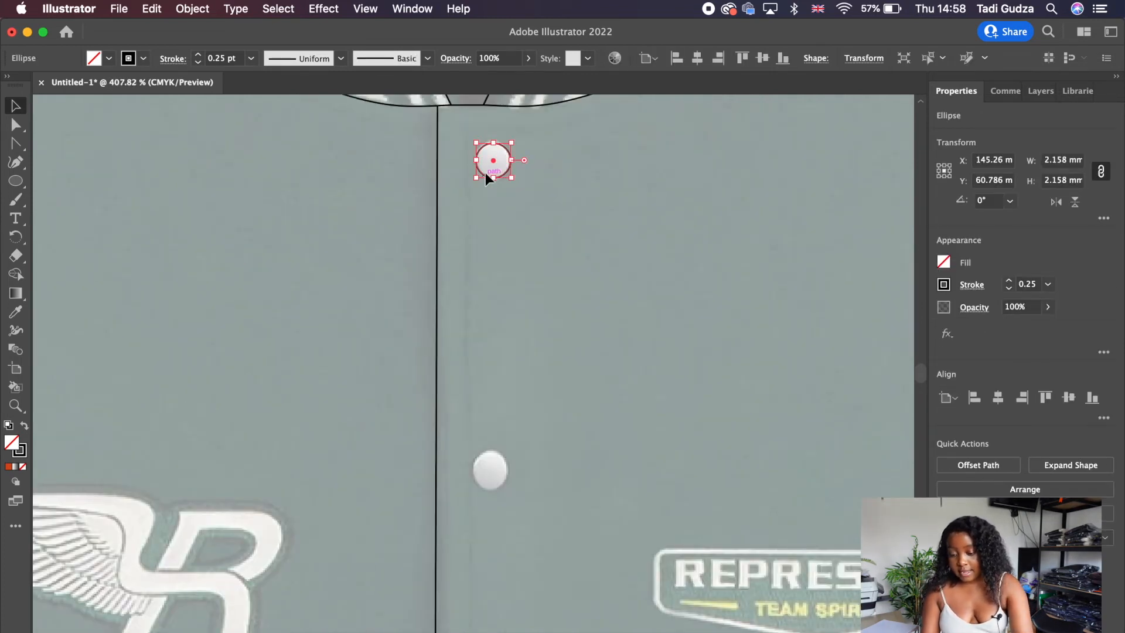
{"action": "scroll", "coordinate": [536, 306], "scroll_direction": "down", "scroll_amount": 3}
{"action": "scroll", "coordinate": [536, 306], "scroll_direction": "down", "scroll_amount": 1}
{"action": "key", "text": "super+v"}
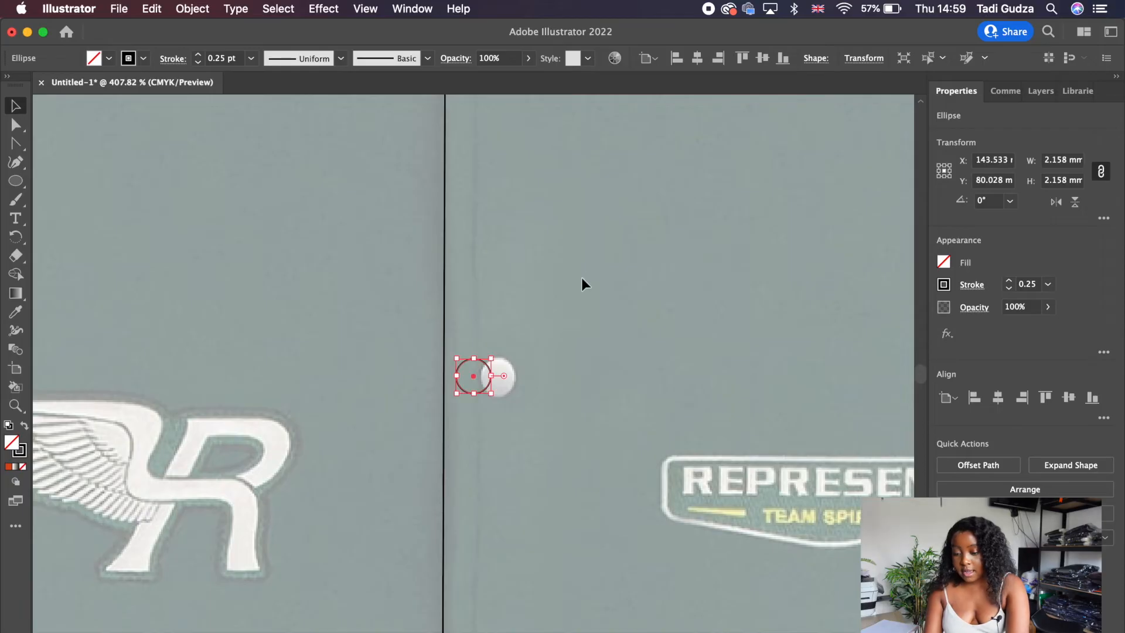
{"action": "left_click", "coordinate": [582, 276]}
{"action": "left_click_drag", "start_coordinate": [481, 388], "coordinate": [488, 459]}
Paste further copies of the button circle over the remaining buttons down the front and on the waistband
{"action": "scroll", "coordinate": [509, 392], "scroll_direction": "down", "scroll_amount": 2}
{"action": "scroll", "coordinate": [507, 393], "scroll_direction": "down", "scroll_amount": 4}
{"action": "key", "text": "super+v"}
{"action": "scroll", "coordinate": [535, 392], "scroll_direction": "down", "scroll_amount": 6}
{"action": "key", "text": "super+v"}
{"action": "scroll", "coordinate": [505, 367], "scroll_direction": "down", "scroll_amount": 4}
{"action": "key", "text": "super+v"}
{"action": "scroll", "coordinate": [562, 388], "scroll_direction": "down", "scroll_amount": 3}
{"action": "scroll", "coordinate": [589, 259], "scroll_direction": "down", "scroll_amount": 5}
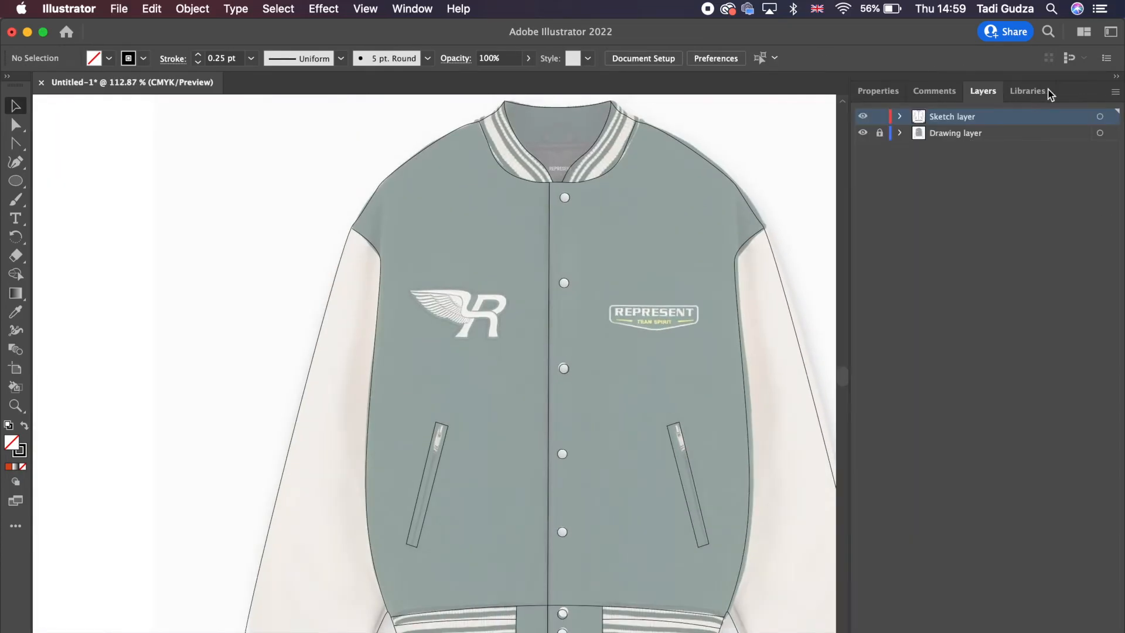
Trace two stripe lines on each side of the ribbed collar with the Pen tool, from neck edge to neckline seam
{"action": "scroll", "coordinate": [462, 224], "scroll_direction": "down", "scroll_amount": 3}
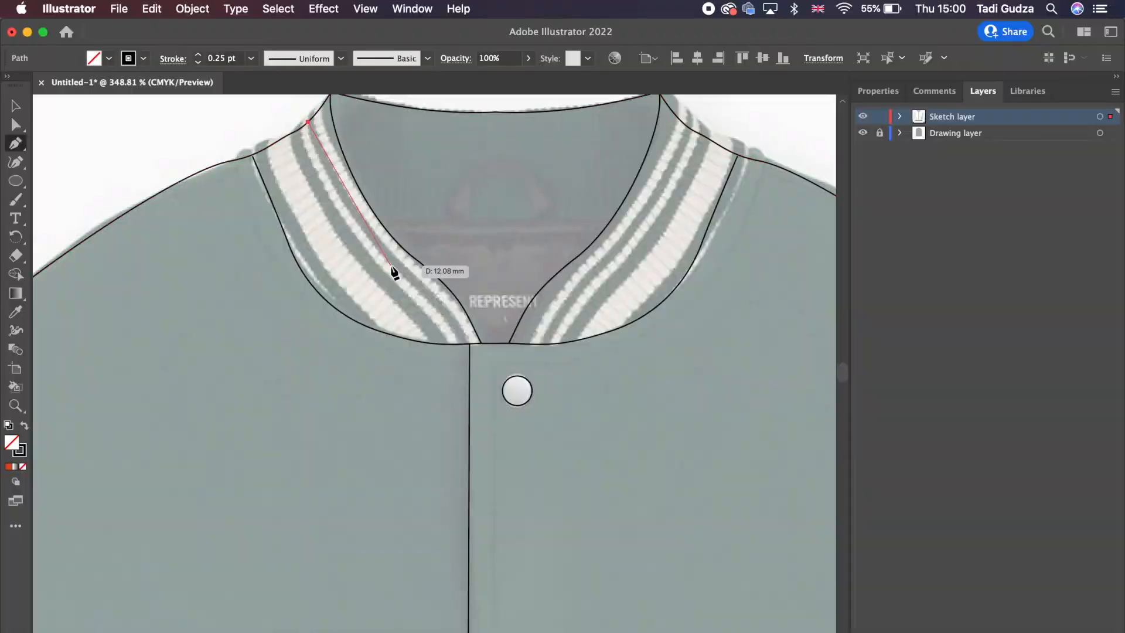
{"action": "left_click", "coordinate": [458, 343]}
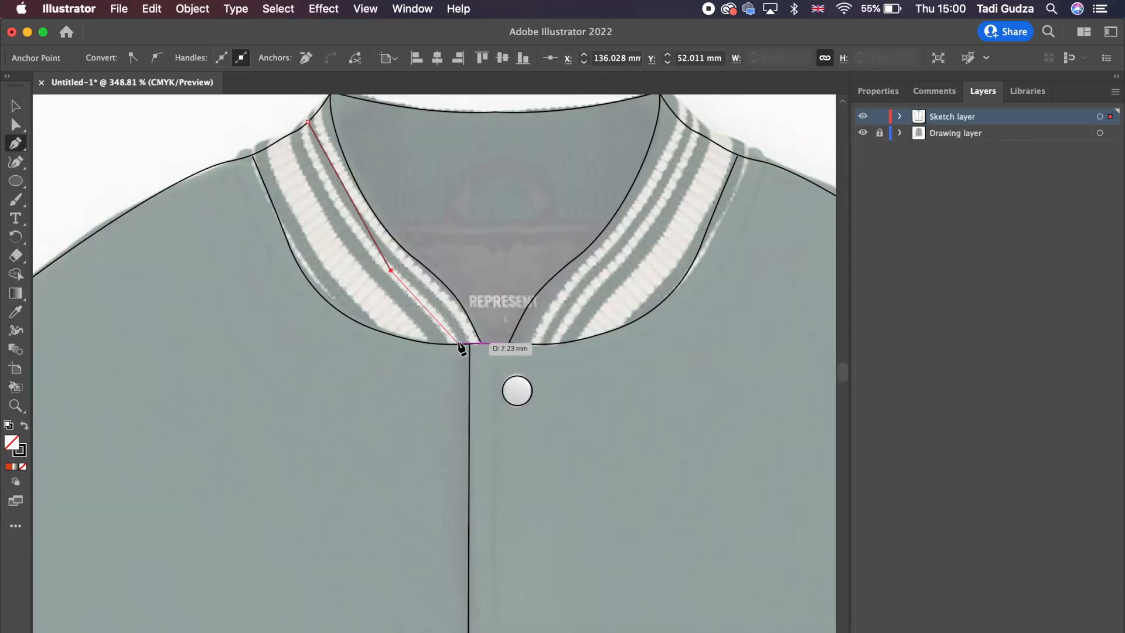
{"action": "left_click", "coordinate": [360, 285]}
{"action": "left_click", "coordinate": [417, 340]}
{"action": "left_click", "coordinate": [615, 259]}
{"action": "left_click", "coordinate": [532, 343]}
{"action": "left_click", "coordinate": [711, 141]}
{"action": "left_click", "coordinate": [641, 273]}
{"action": "left_click", "coordinate": [579, 340]}
Bend the straight collar stripe lines with the Anchor Point tool to follow the rib's curve on both sides
{"action": "left_click_drag", "start_coordinate": [15, 143], "coordinate": [88, 220]}
{"action": "mouse_move", "coordinate": [390, 270]}
{"action": "left_mouse_down"}
{"action": "mouse_move", "coordinate": [423, 288]}
{"action": "mouse_move", "coordinate": [396, 321]}
{"action": "mouse_move", "coordinate": [384, 270]}
{"action": "mouse_move", "coordinate": [419, 286]}
{"action": "left_mouse_up"}
{"action": "left_click_drag", "start_coordinate": [615, 259], "coordinate": [594, 272]}
{"action": "left_click_drag", "start_coordinate": [642, 273], "coordinate": [623, 279]}
{"action": "key", "text": "v"}
Adjust the upper end points of the collar lines on both sides so they meet the collar's outer edge
{"action": "scroll", "coordinate": [287, 142], "scroll_direction": "up", "scroll_amount": 8}
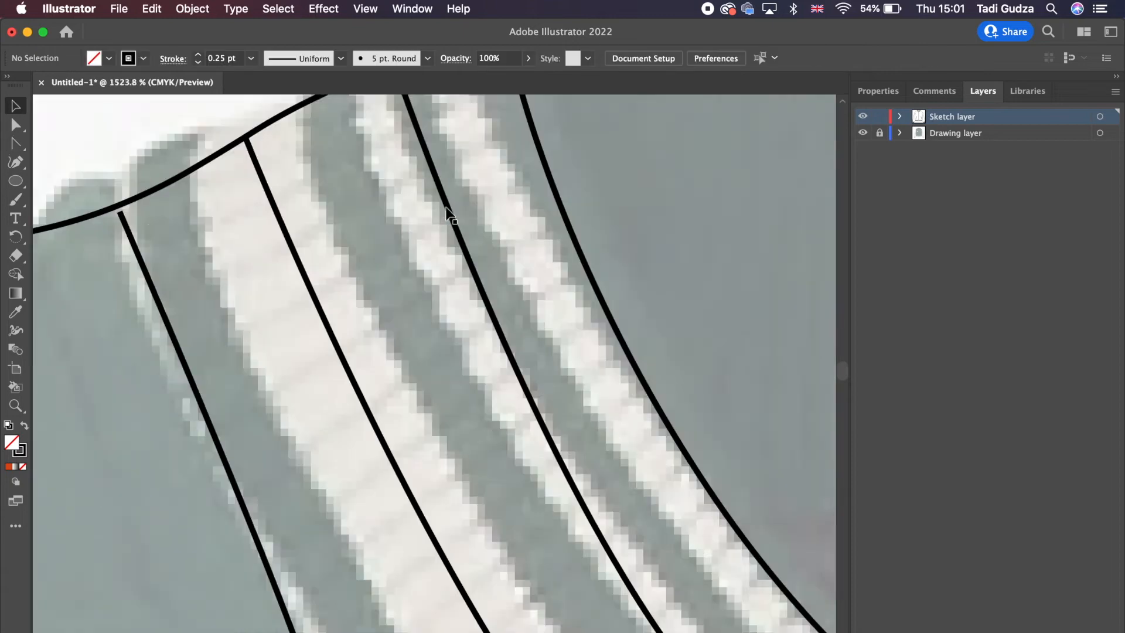
{"action": "scroll", "coordinate": [448, 212], "scroll_direction": "left", "scroll_amount": 4}
{"action": "key", "text": "a"}
{"action": "left_click", "coordinate": [331, 238]}
{"action": "scroll", "coordinate": [311, 252], "scroll_direction": "down", "scroll_amount": 10}
{"action": "scroll", "coordinate": [525, 355], "scroll_direction": "up", "scroll_amount": 7}
{"action": "left_click_drag", "start_coordinate": [546, 236], "coordinate": [580, 194]}
{"action": "scroll", "coordinate": [434, 181], "scroll_direction": "down", "scroll_amount": 10}
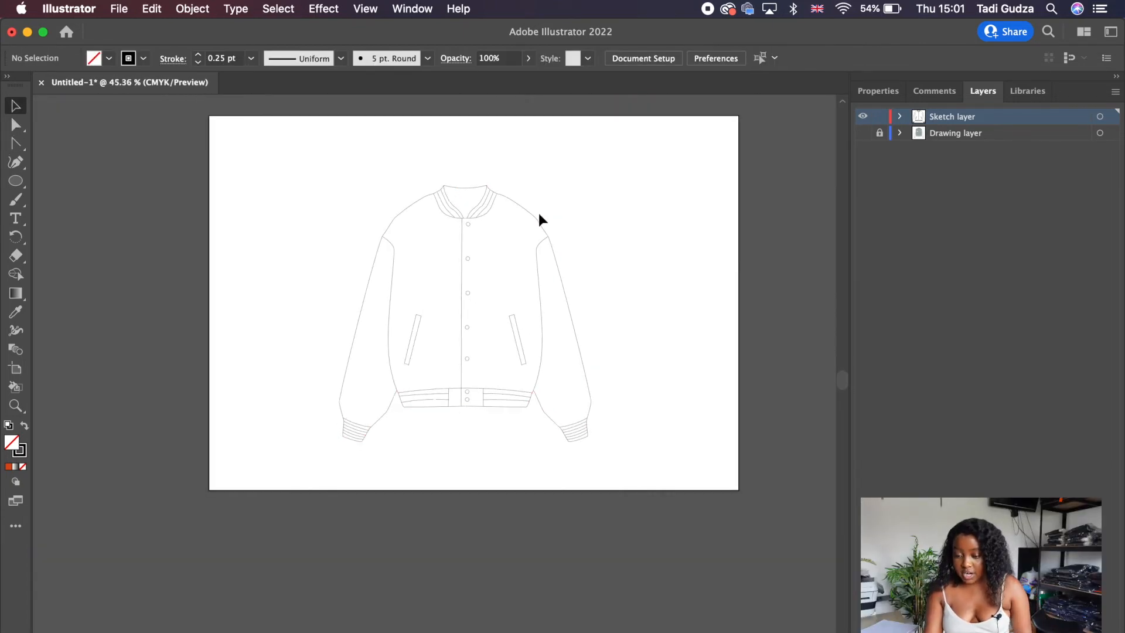
Draw a slanted fold line inward from each armhole seam with the Pen tool, the right one about 18 mm long
{"action": "scroll", "coordinate": [539, 220], "scroll_direction": "up", "scroll_amount": 4}
{"action": "scroll", "coordinate": [539, 220], "scroll_direction": "down", "scroll_amount": 2}
{"action": "scroll", "coordinate": [540, 220], "scroll_direction": "up", "scroll_amount": 3}
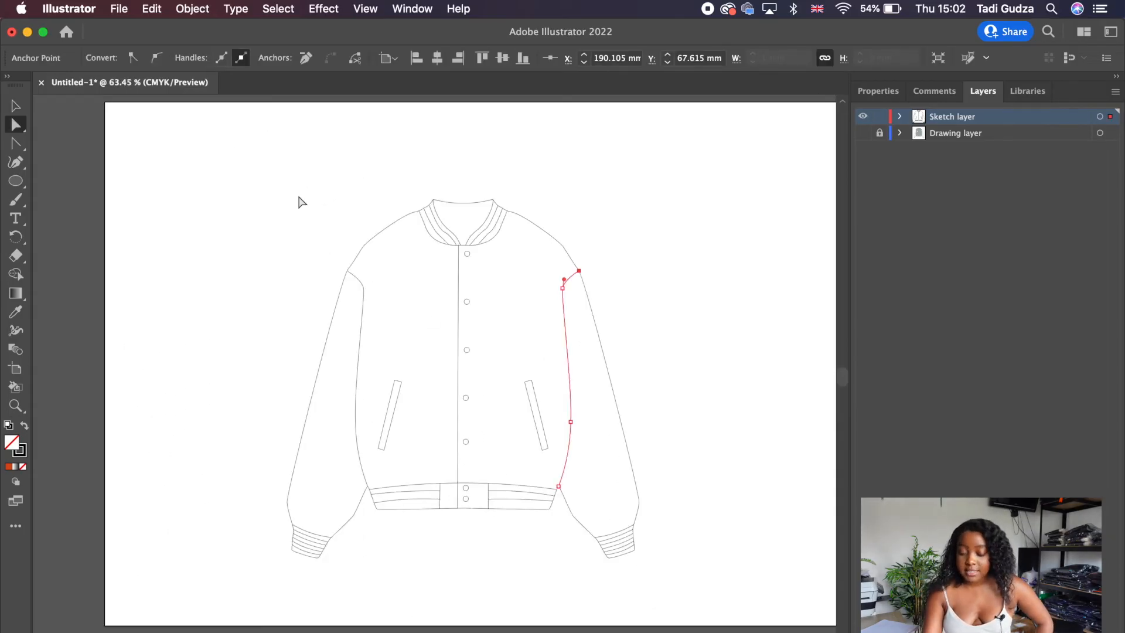
{"action": "scroll", "coordinate": [364, 372], "scroll_direction": "up", "scroll_amount": 5}
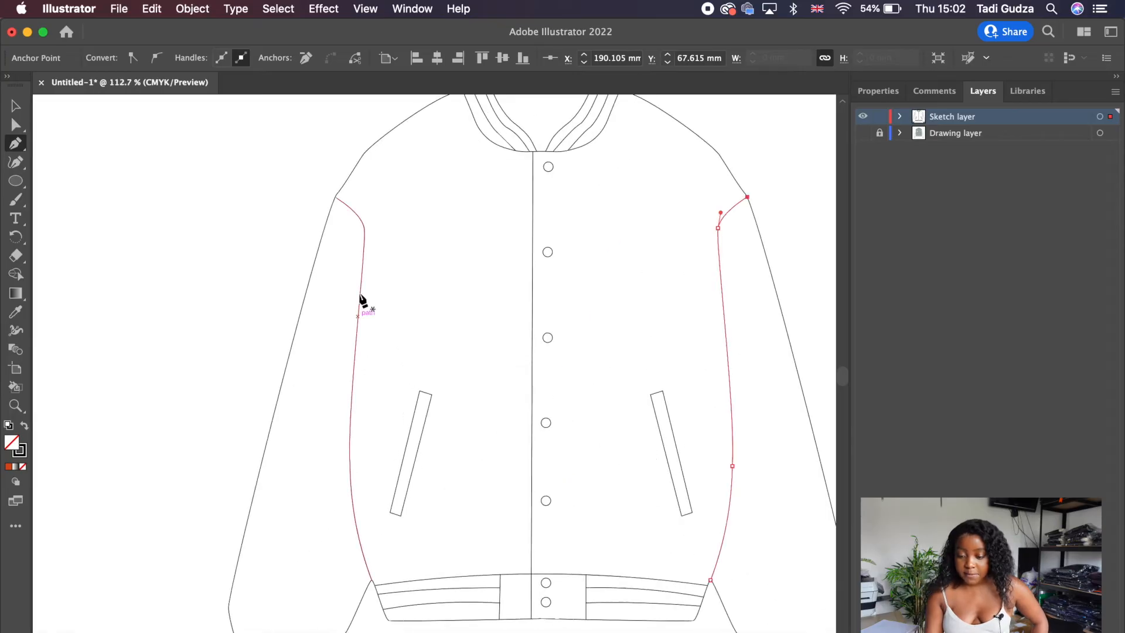
{"action": "left_click", "coordinate": [357, 268]}
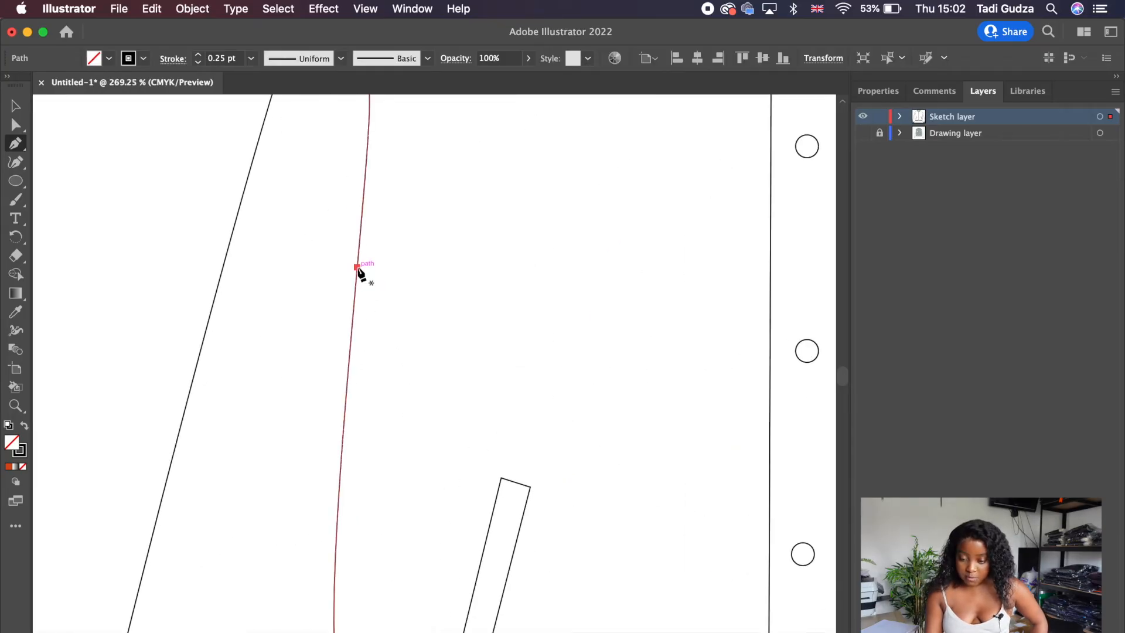
{"action": "left_click", "coordinate": [444, 484]}
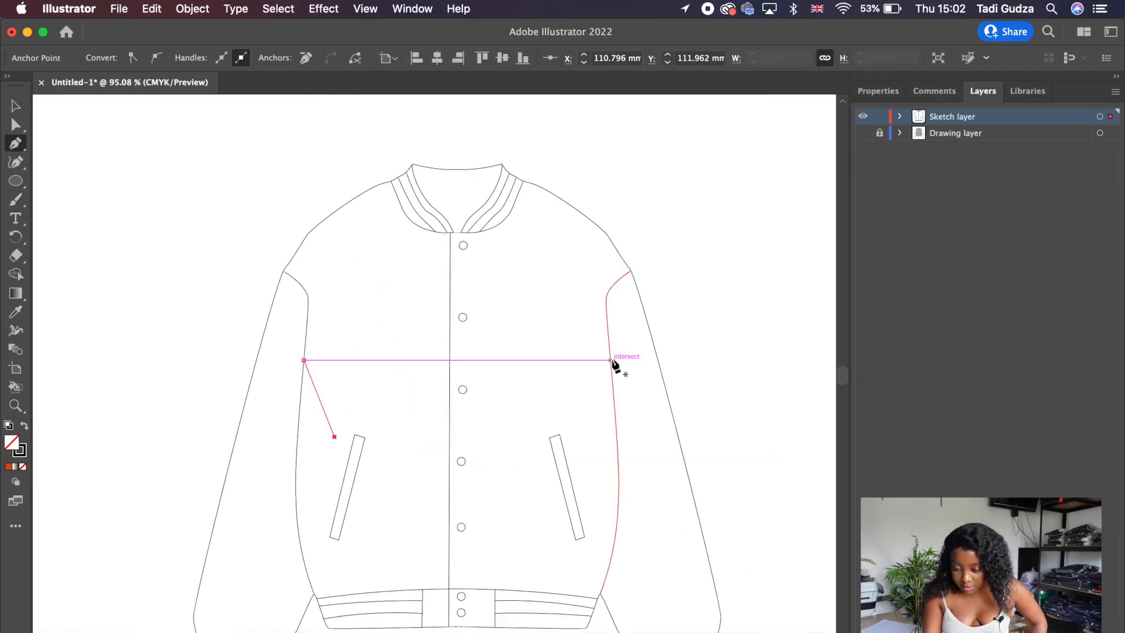
{"action": "left_click", "coordinate": [611, 360]}
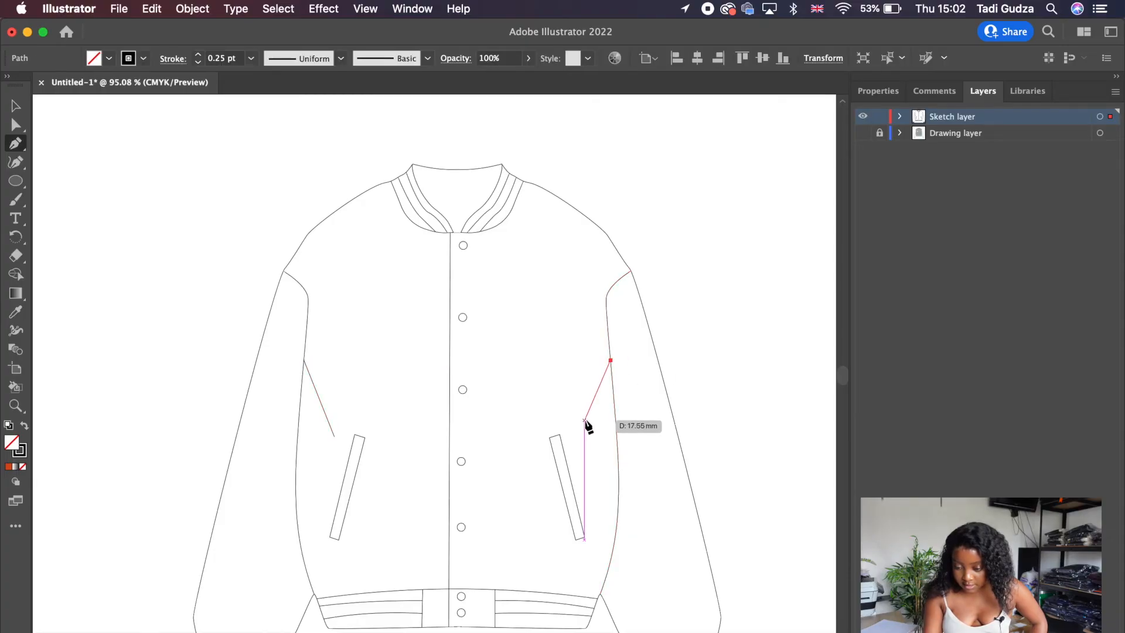
{"action": "left_click", "coordinate": [585, 419]}
Draw a straight fold line down from the outer edge of each sleeve with the Pen tool
{"action": "scroll", "coordinate": [585, 418], "scroll_direction": "down", "scroll_amount": 3}
{"action": "left_click", "coordinate": [678, 436]}
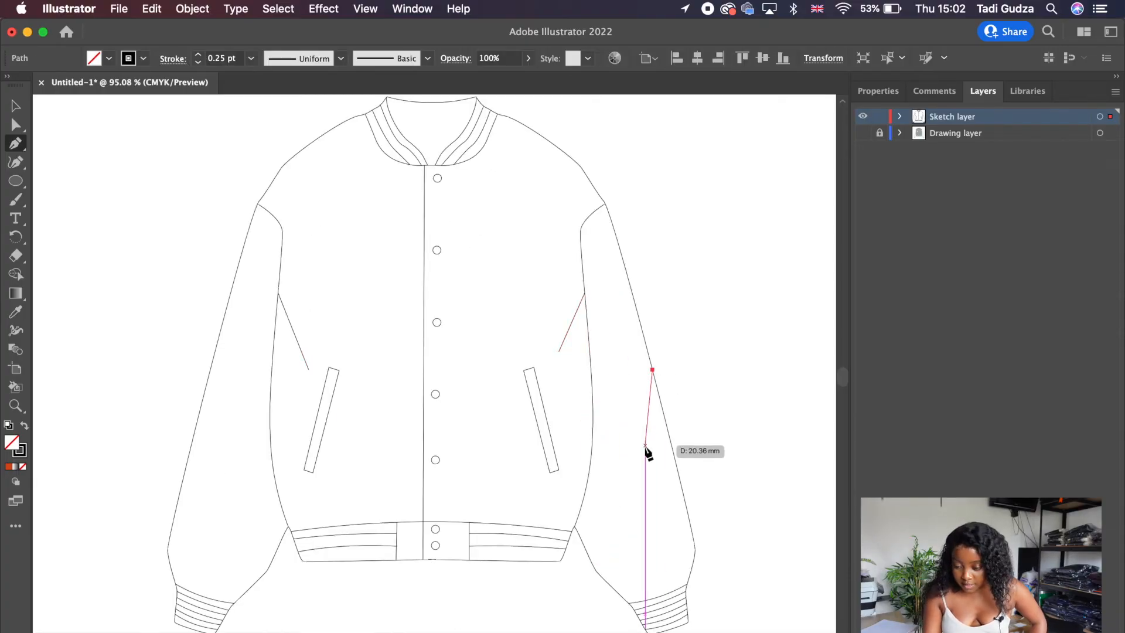
{"action": "left_click", "coordinate": [642, 460]}
{"action": "left_click", "coordinate": [214, 352]}
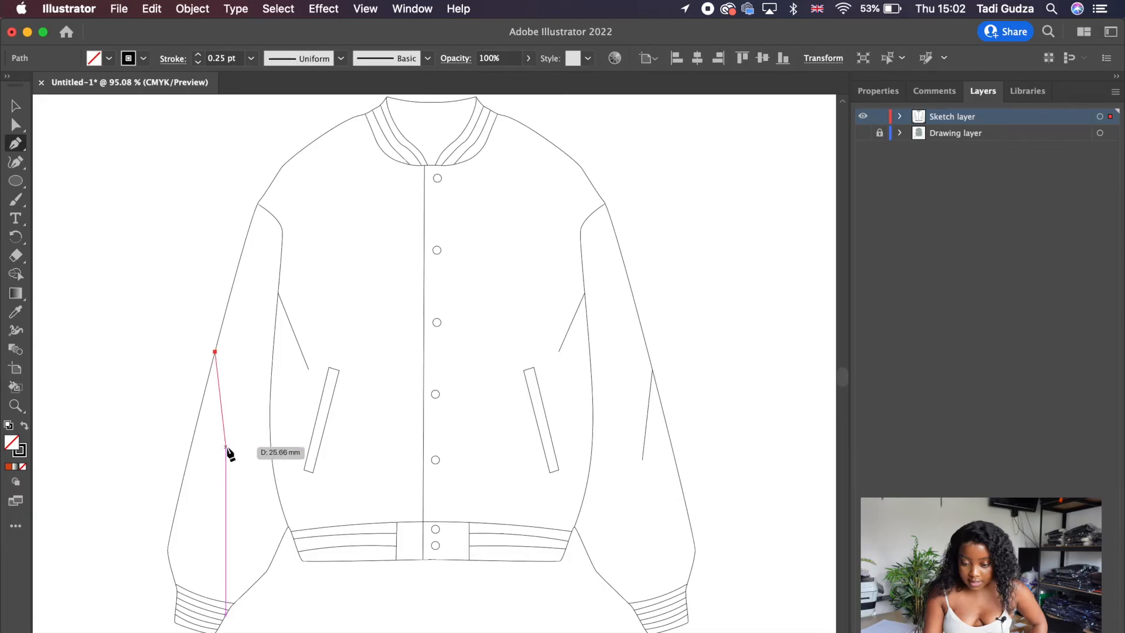
{"action": "left_click", "coordinate": [229, 453]}
Bend the straight body and sleeve fold lines into soft curves with the Anchor Point tool
{"action": "left_click", "coordinate": [16, 105]}
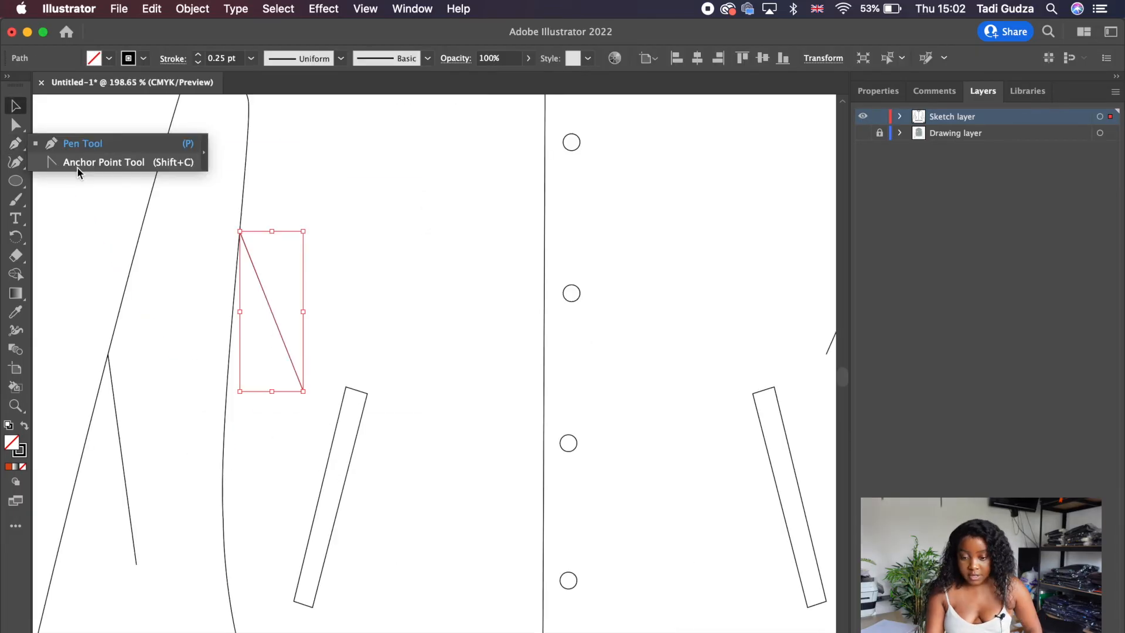
{"action": "left_click", "coordinate": [78, 168]}
{"action": "left_click_drag", "start_coordinate": [277, 316], "coordinate": [284, 318]}
{"action": "left_click_drag", "start_coordinate": [123, 460], "coordinate": [132, 459]}
{"action": "scroll", "coordinate": [132, 458], "scroll_direction": "down", "scroll_amount": 5}
{"action": "scroll", "coordinate": [136, 459], "scroll_direction": "right", "scroll_amount": 3}
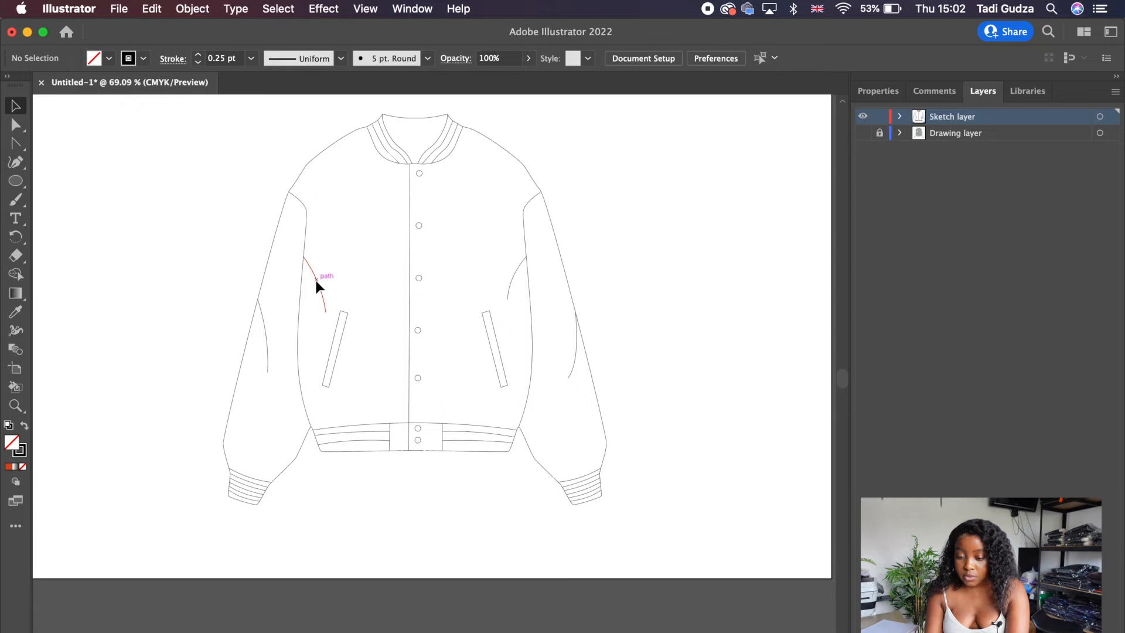
Select all four fold lines on the body and sleeves and set their stroke weight to 0.1 pt
{"action": "left_click", "coordinate": [317, 286]}
{"action": "left_click", "coordinate": [266, 344], "text": "shift"}
{"action": "left_click", "coordinate": [519, 280], "text": "shift"}
{"action": "left_click", "coordinate": [577, 353], "text": "shift"}
{"action": "left_click", "coordinate": [876, 91]}
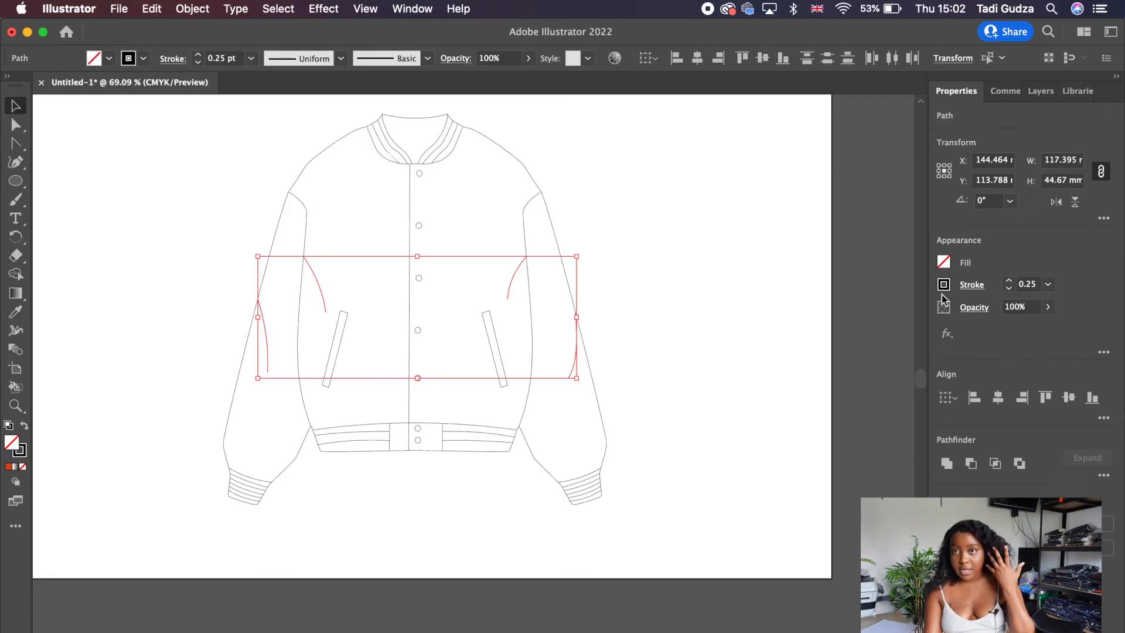
{"action": "left_click", "coordinate": [1026, 284]}
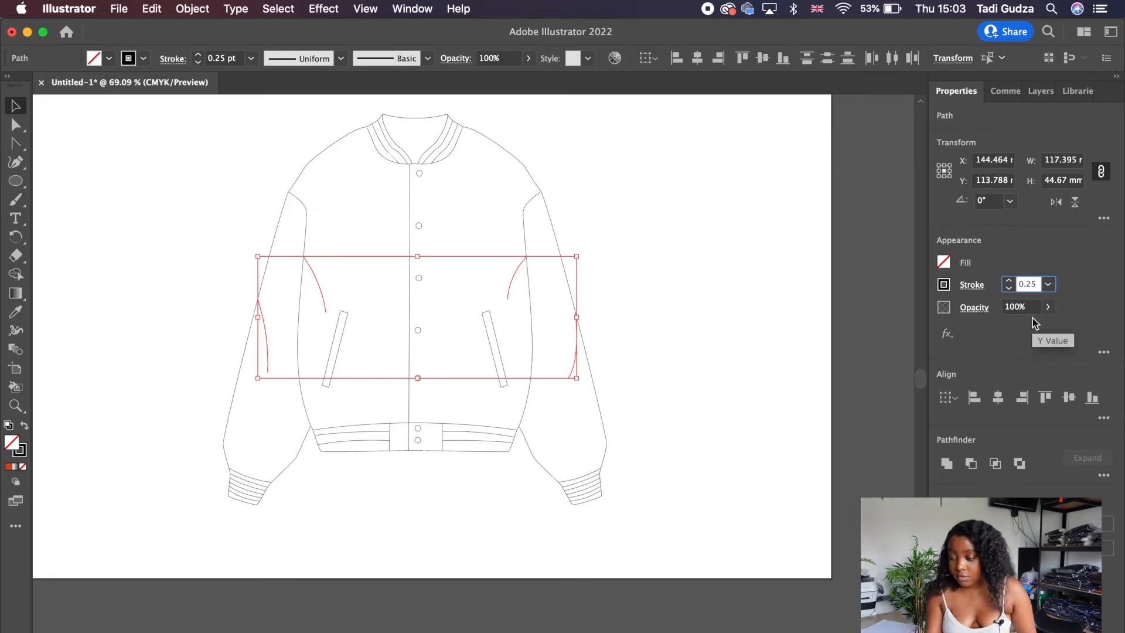
{"action": "type", "text": "0.1"}
{"action": "key", "text": "Return"}
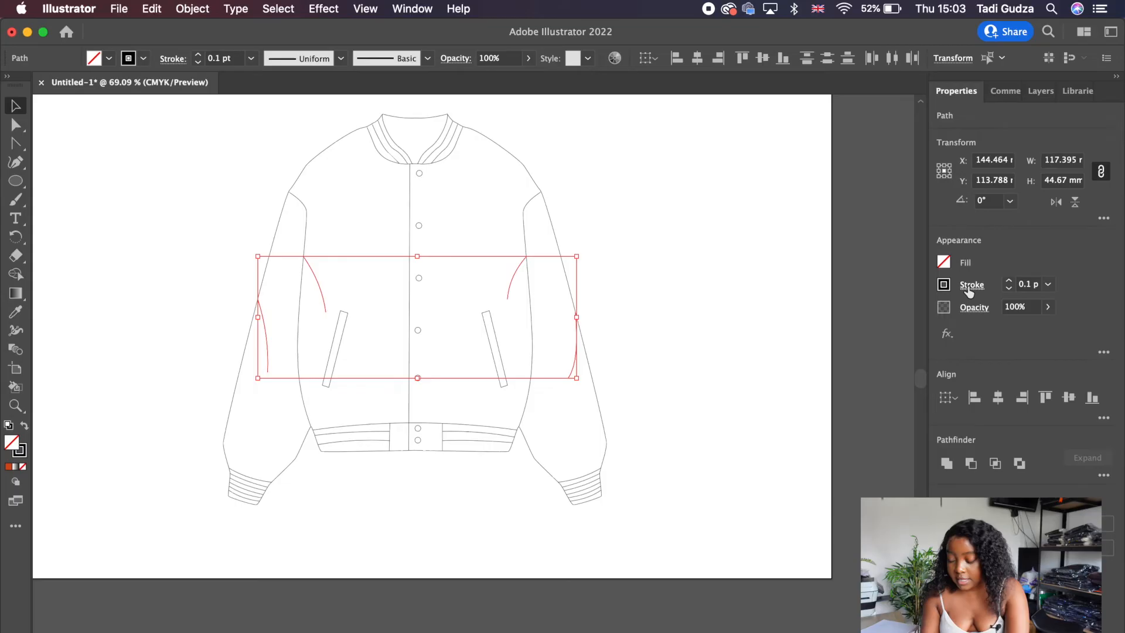
Try the double-bulge variable width profile on the four fold lines, then undo the last change
{"action": "left_click", "coordinate": [969, 287]}
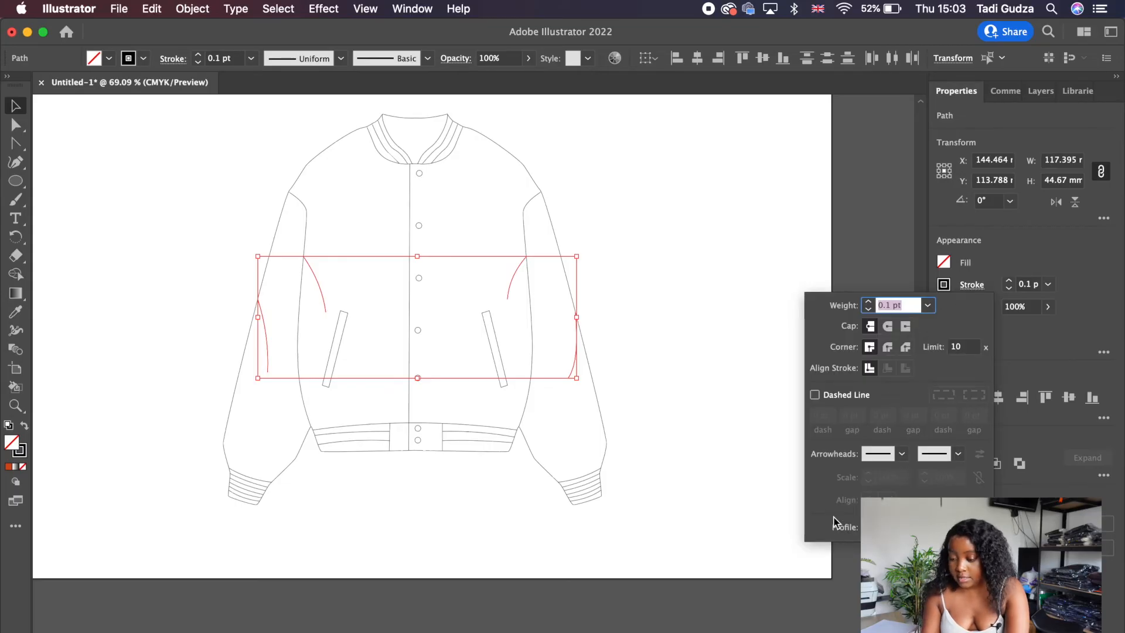
{"action": "left_click", "coordinate": [902, 527]}
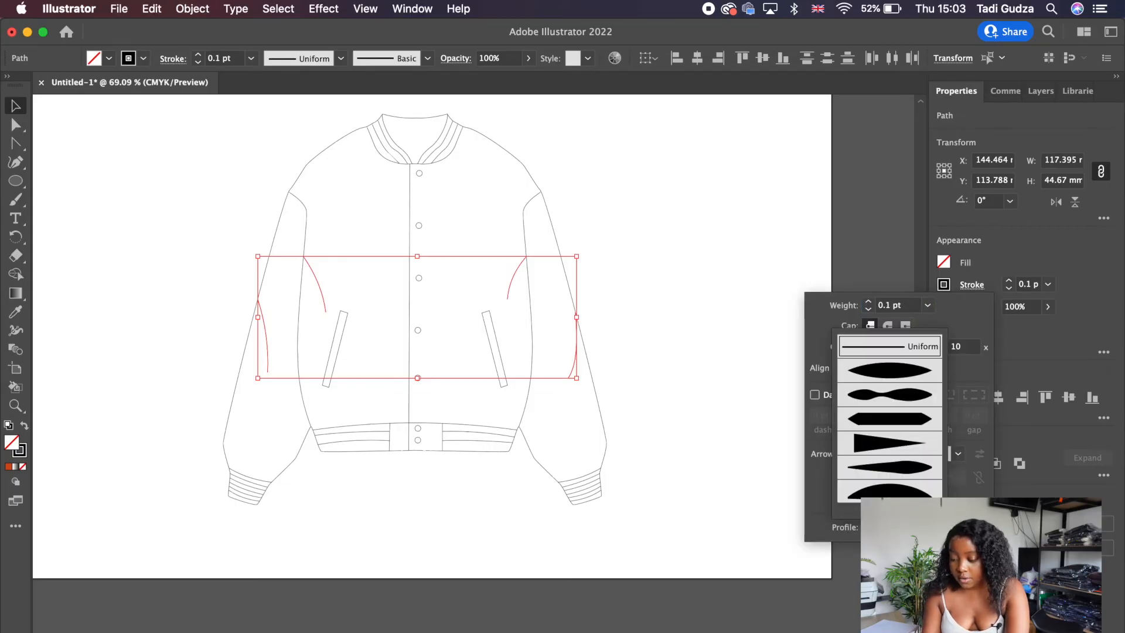
{"action": "left_click", "coordinate": [893, 397]}
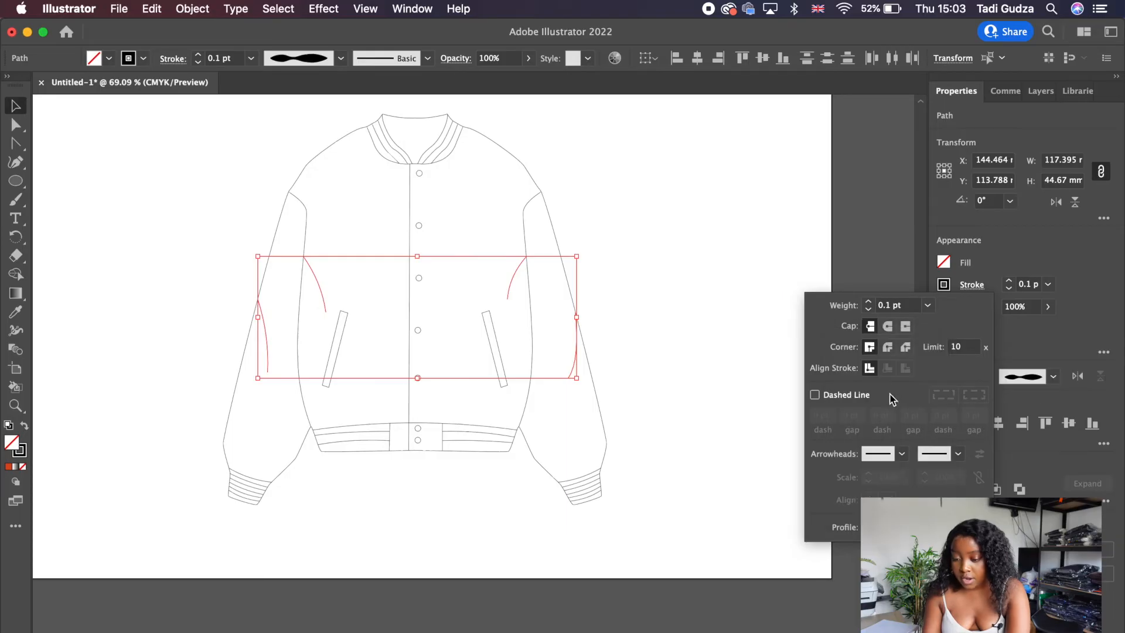
{"action": "left_click", "coordinate": [687, 212]}
{"action": "scroll", "coordinate": [452, 233], "scroll_direction": "up", "scroll_amount": 2}
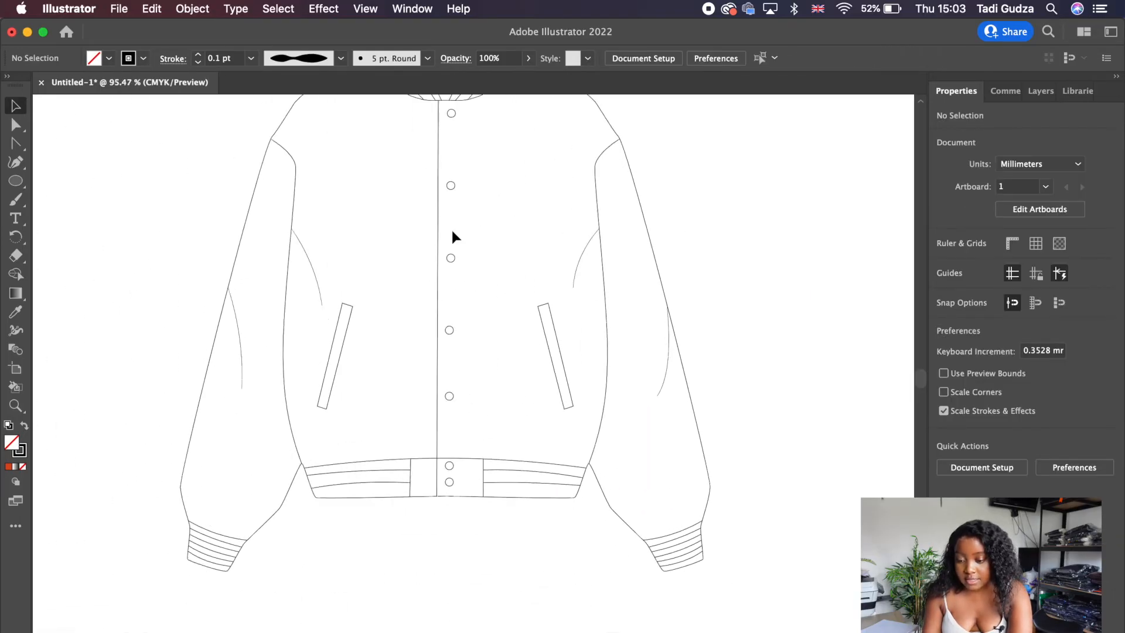
{"action": "scroll", "coordinate": [452, 230], "scroll_direction": "down", "scroll_amount": 1}
{"action": "key", "text": "super+z"}
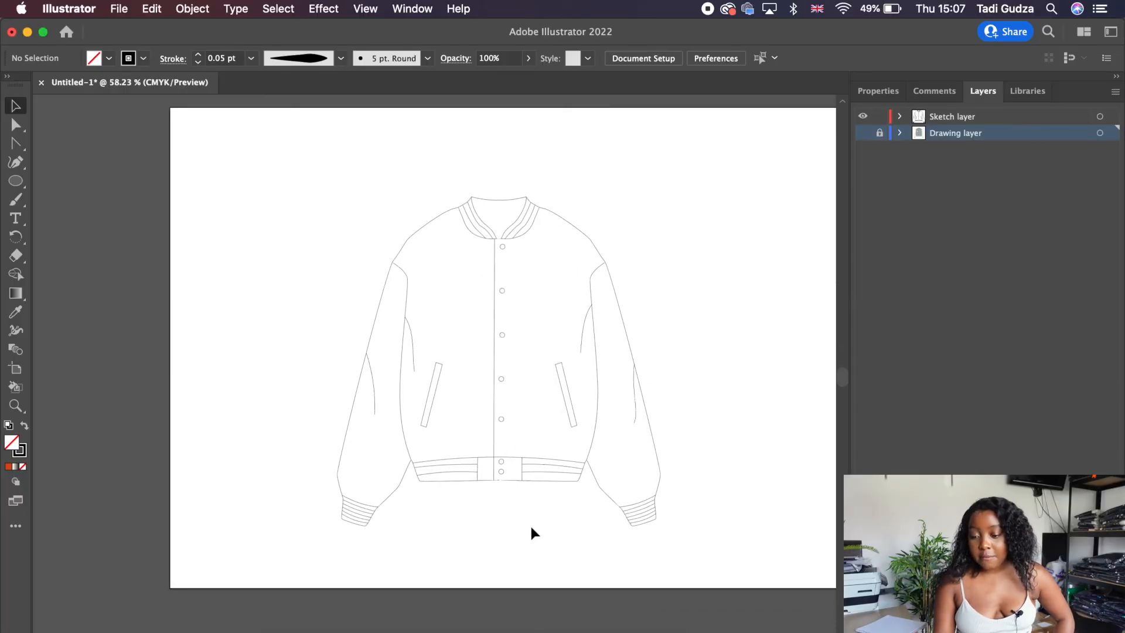
Scale the whole jacket sketch down to about two thirds and move it to the left half of the artboard
{"action": "scroll", "coordinate": [571, 498], "scroll_direction": "up", "scroll_amount": 3}
{"action": "scroll", "coordinate": [571, 498], "scroll_direction": "down", "scroll_amount": 2}
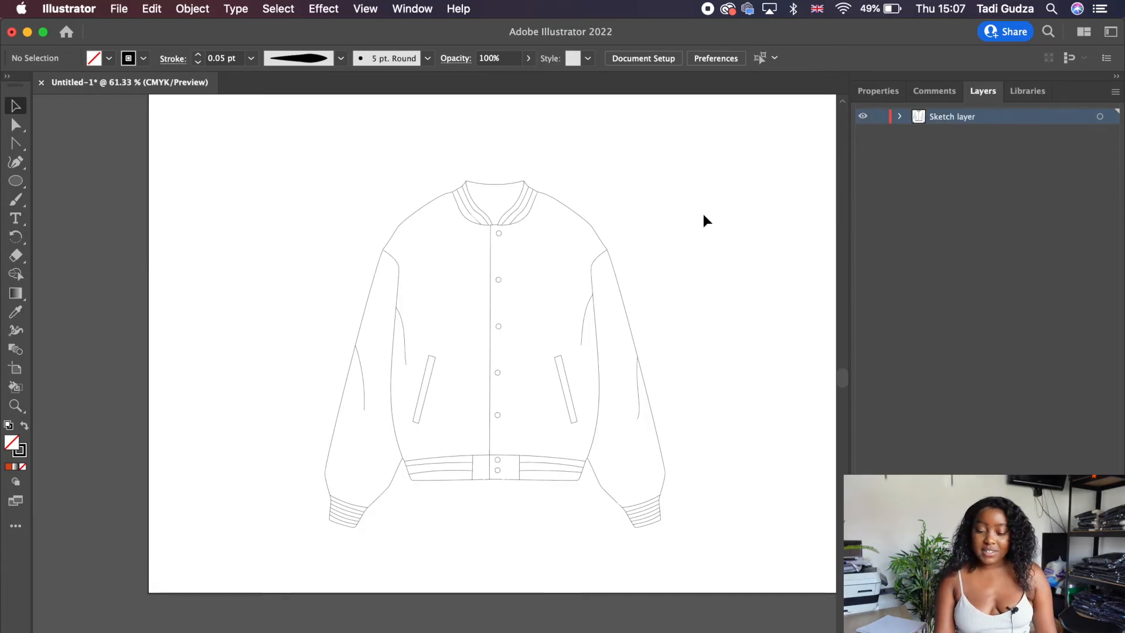
{"action": "scroll", "coordinate": [444, 272], "scroll_direction": "down", "scroll_amount": 1}
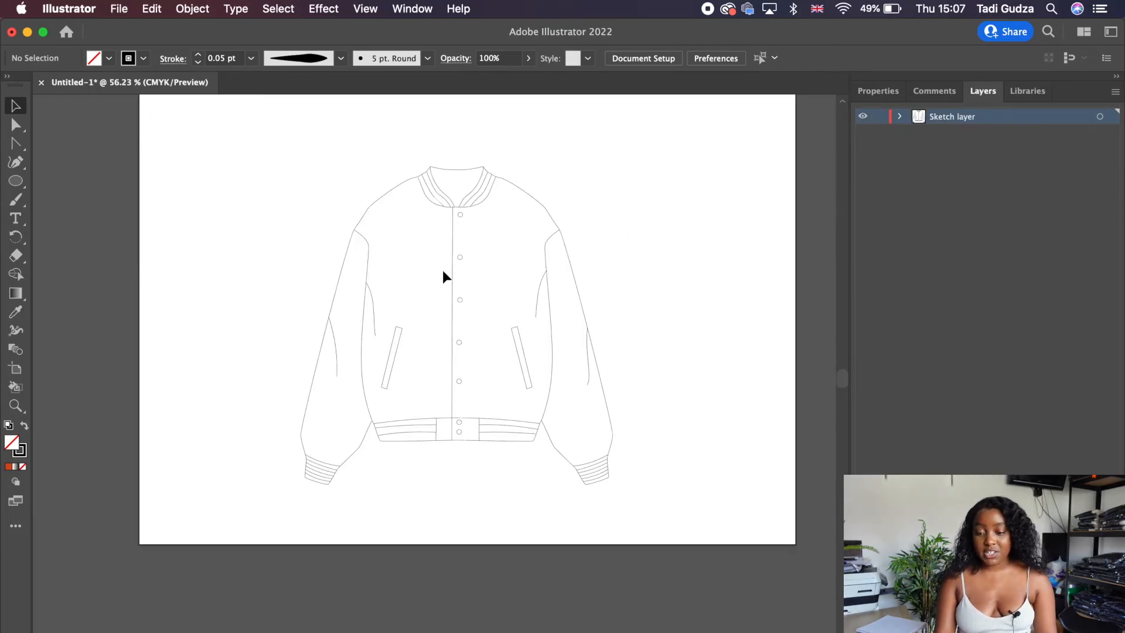
{"action": "scroll", "coordinate": [293, 182], "scroll_direction": "down", "scroll_amount": 1}
{"action": "left_click_drag", "start_coordinate": [241, 142], "coordinate": [692, 496]}
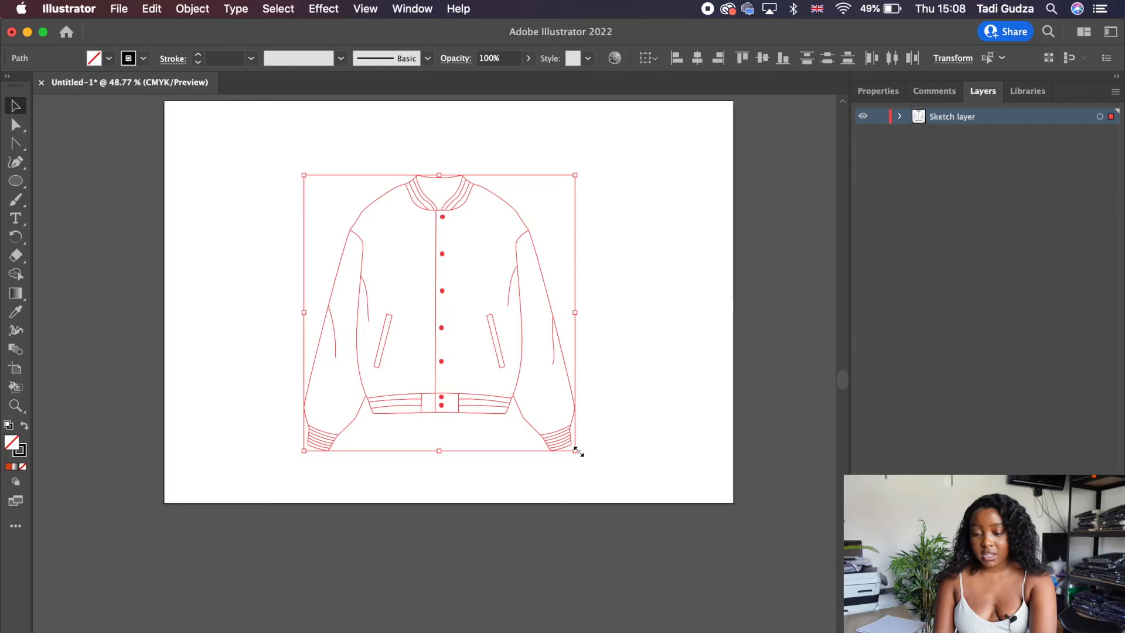
{"action": "left_click_drag", "start_coordinate": [577, 452], "coordinate": [490, 364]}
{"action": "left_click_drag", "start_coordinate": [455, 276], "coordinate": [351, 314]}
{"action": "left_click", "coordinate": [519, 213]}
Duplicate the whole jacket sketch onto the right half of the artboard
{"action": "left_click_drag", "start_coordinate": [449, 166], "coordinate": [185, 454]}
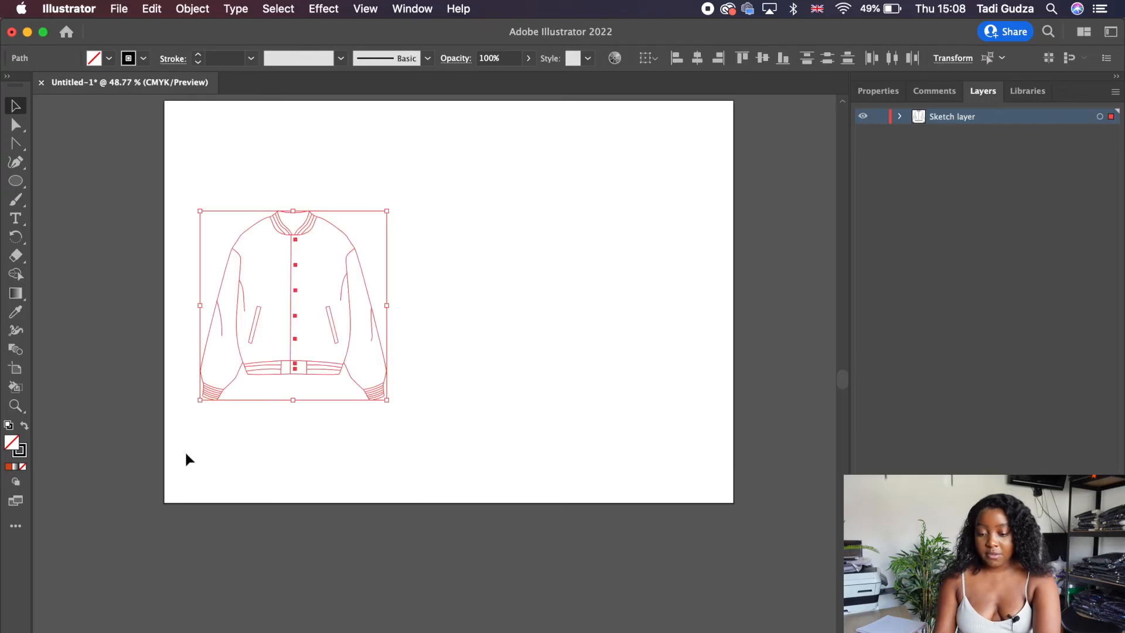
{"action": "left_click_drag", "start_coordinate": [294, 235], "coordinate": [561, 241]}
{"action": "left_click", "coordinate": [563, 469]}
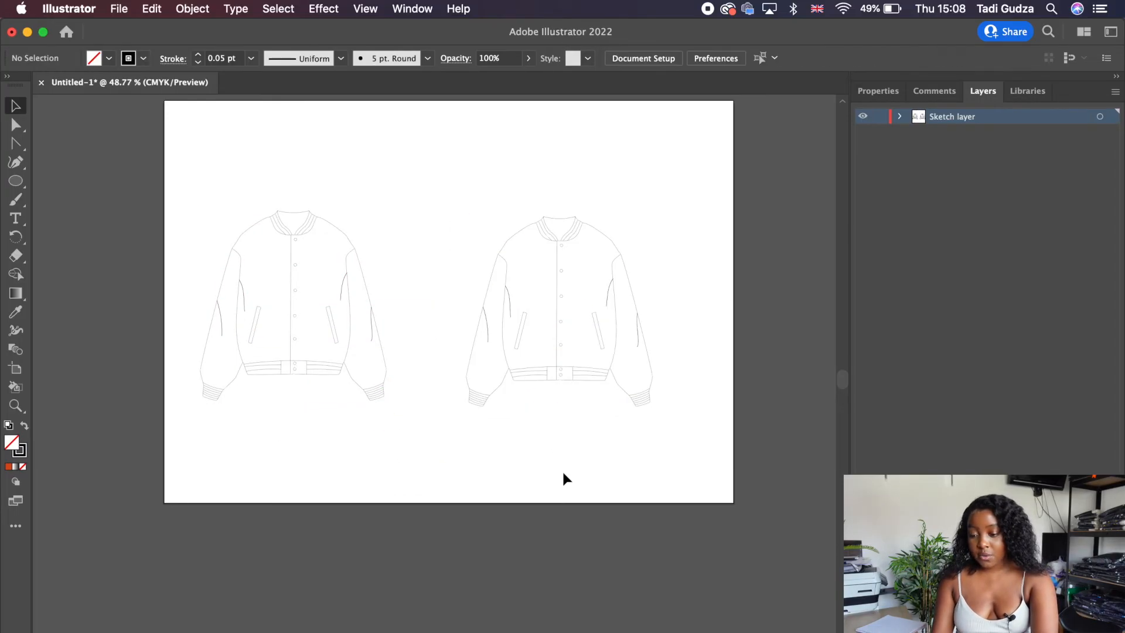
Delete the centre front line and all body buttons from the right-hand jacket copy
{"action": "scroll", "coordinate": [561, 463], "scroll_direction": "up", "scroll_amount": 5}
{"action": "scroll", "coordinate": [562, 440], "scroll_direction": "up", "scroll_amount": 4}
{"action": "left_click", "coordinate": [553, 318]}
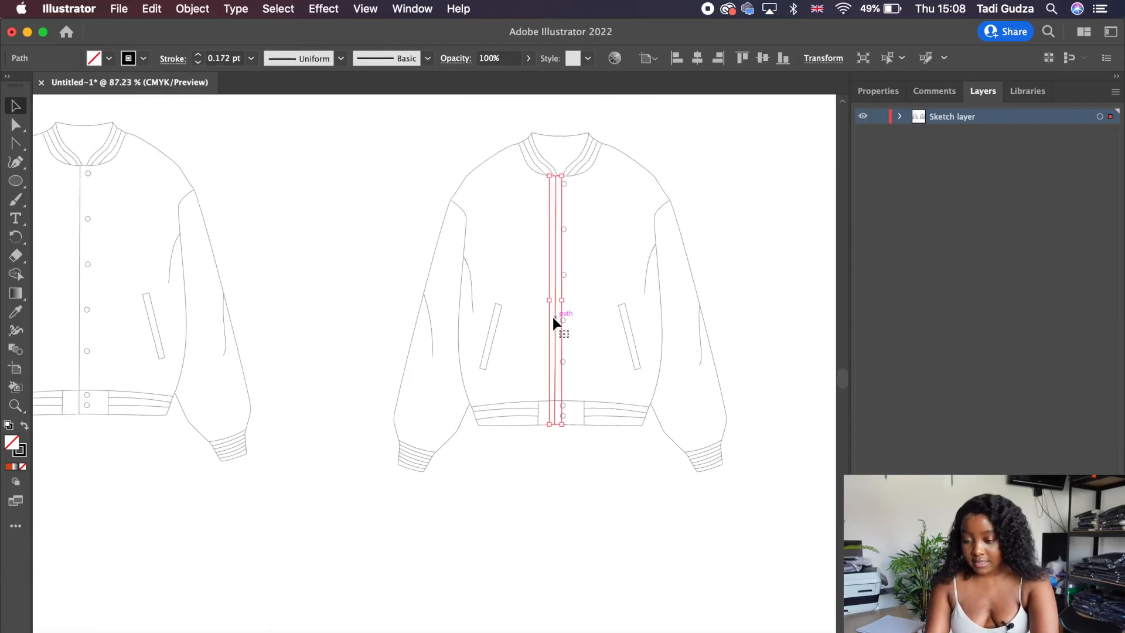
{"action": "key", "text": "Delete"}
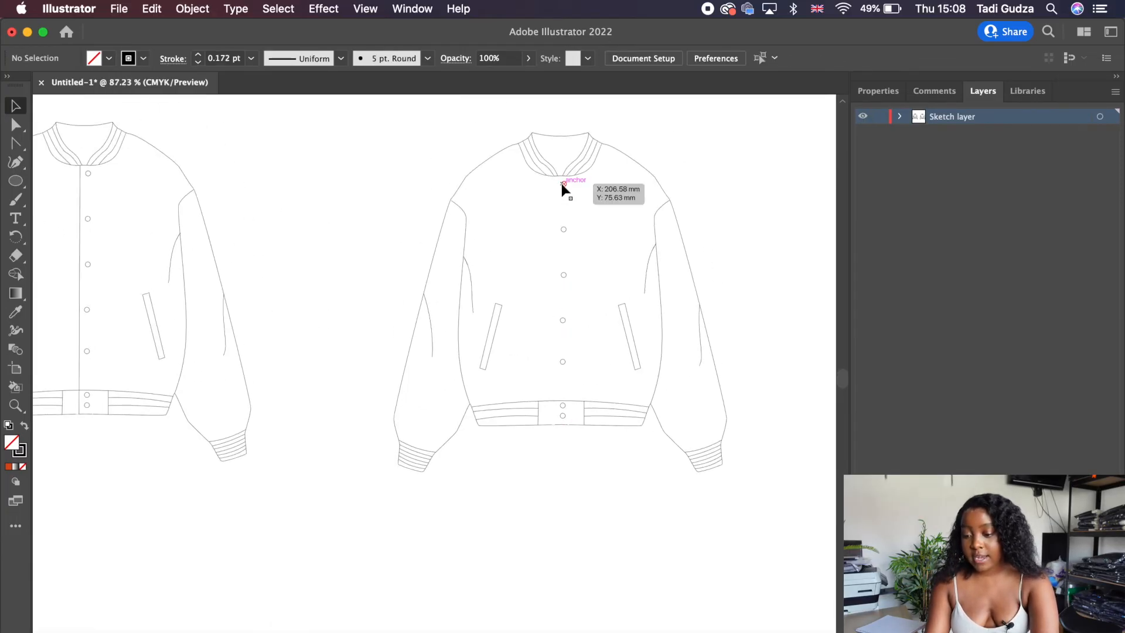
{"action": "left_click", "coordinate": [563, 229]}
{"action": "key", "text": "Delete"}
{"action": "left_click", "coordinate": [563, 275]}
{"action": "key", "text": "Delete"}
{"action": "left_click", "coordinate": [565, 318]}
{"action": "key", "text": "Delete"}
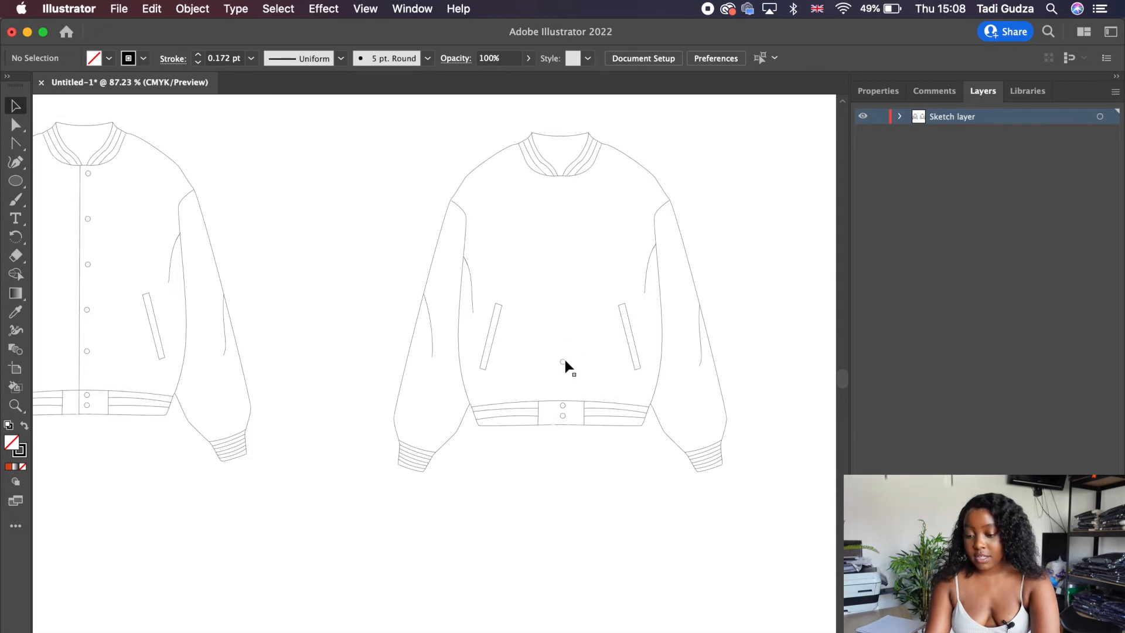
{"action": "left_click", "coordinate": [561, 359]}
{"action": "key", "text": "Delete"}
Delete both pocket welts and the waistband buttons from the right-hand jacket copy
{"action": "left_click", "coordinate": [491, 319]}
{"action": "key", "text": "Delete"}
{"action": "left_click", "coordinate": [632, 357]}
{"action": "key", "text": "Delete"}
{"action": "left_click", "coordinate": [561, 408]}
{"action": "key", "text": "Delete"}
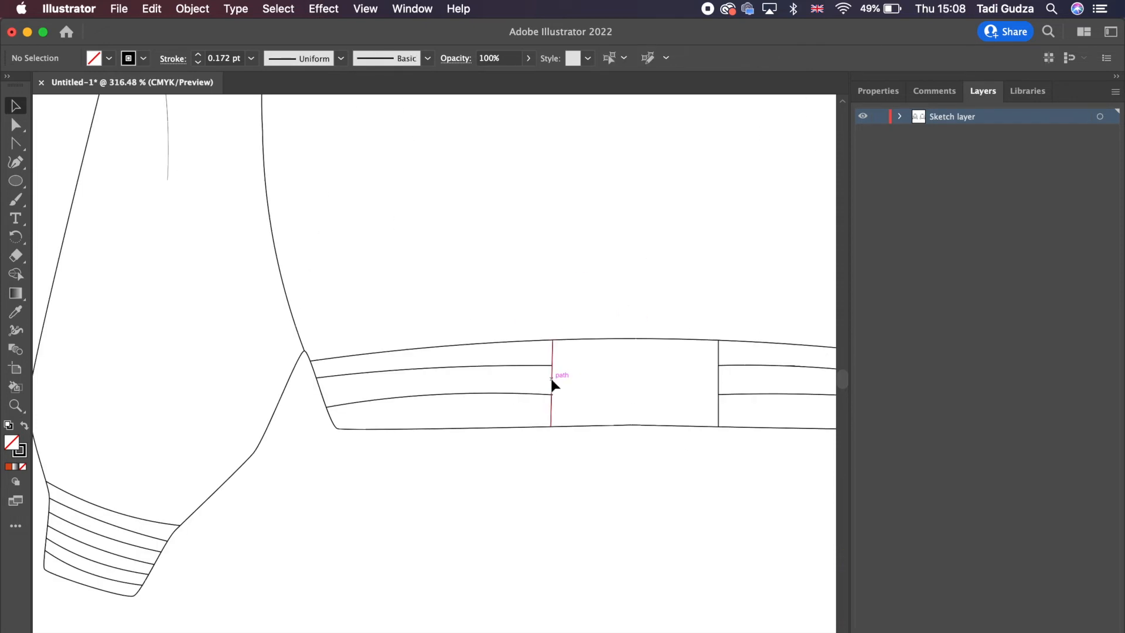
Extend the waistband stripe lines from both sides to meet at the centre of the jacket copy
{"action": "left_click_drag", "start_coordinate": [719, 365], "coordinate": [644, 365]}
{"action": "left_click_drag", "start_coordinate": [552, 365], "coordinate": [645, 365]}
{"action": "left_click_drag", "start_coordinate": [719, 394], "coordinate": [627, 394]}
{"action": "left_click_drag", "start_coordinate": [553, 394], "coordinate": [627, 394]}
{"action": "left_click", "coordinate": [575, 458]}
{"action": "scroll", "coordinate": [575, 458], "scroll_direction": "down", "scroll_amount": 5}
{"action": "scroll", "coordinate": [639, 217], "scroll_direction": "up", "scroll_amount": 5}
Split the front neckline curve on the jacket copy's collar with added anchor points and delete the unwanted segments
{"action": "left_click", "coordinate": [549, 261]}
{"action": "key", "text": "Delete"}
{"action": "key", "text": "c"}
{"action": "left_click", "coordinate": [559, 259]}
{"action": "key", "text": "Return"}
{"action": "key", "text": "Delete"}
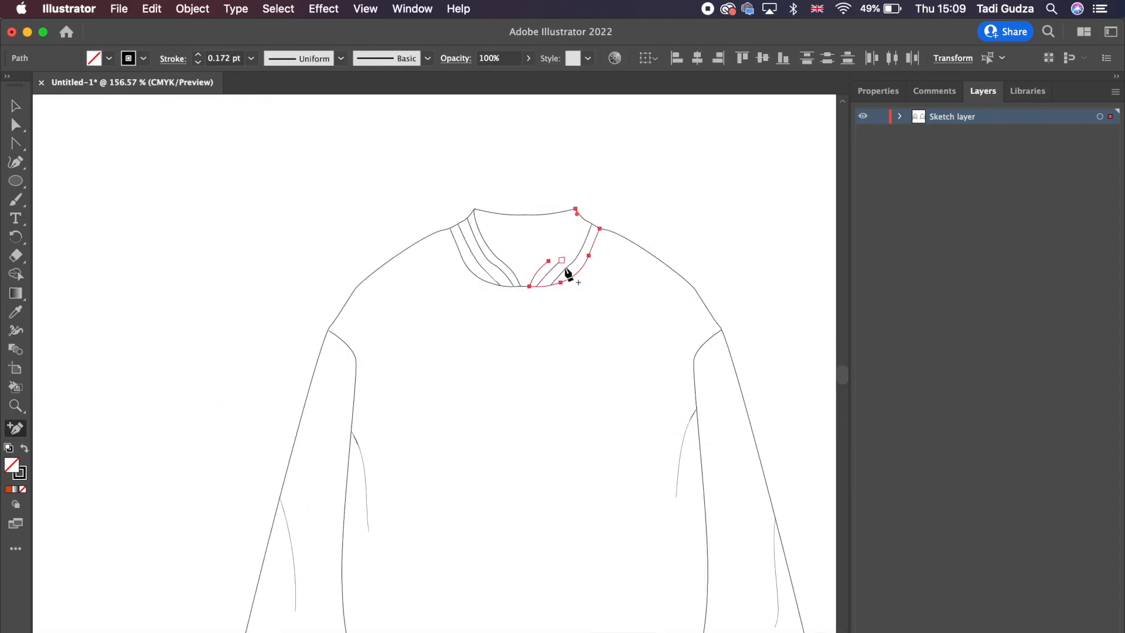
Delete the remaining collar rib lines on both sides of the copy, keeping only the back neck edge
{"action": "key", "text": "v"}
{"action": "left_click", "coordinate": [580, 269]}
{"action": "key", "text": "Delete"}
{"action": "left_click", "coordinate": [502, 282]}
{"action": "key", "text": "Delete"}
{"action": "scroll", "coordinate": [533, 308], "scroll_direction": "down", "scroll_amount": 5}
{"action": "scroll", "coordinate": [534, 315], "scroll_direction": "down", "scroll_amount": 5}
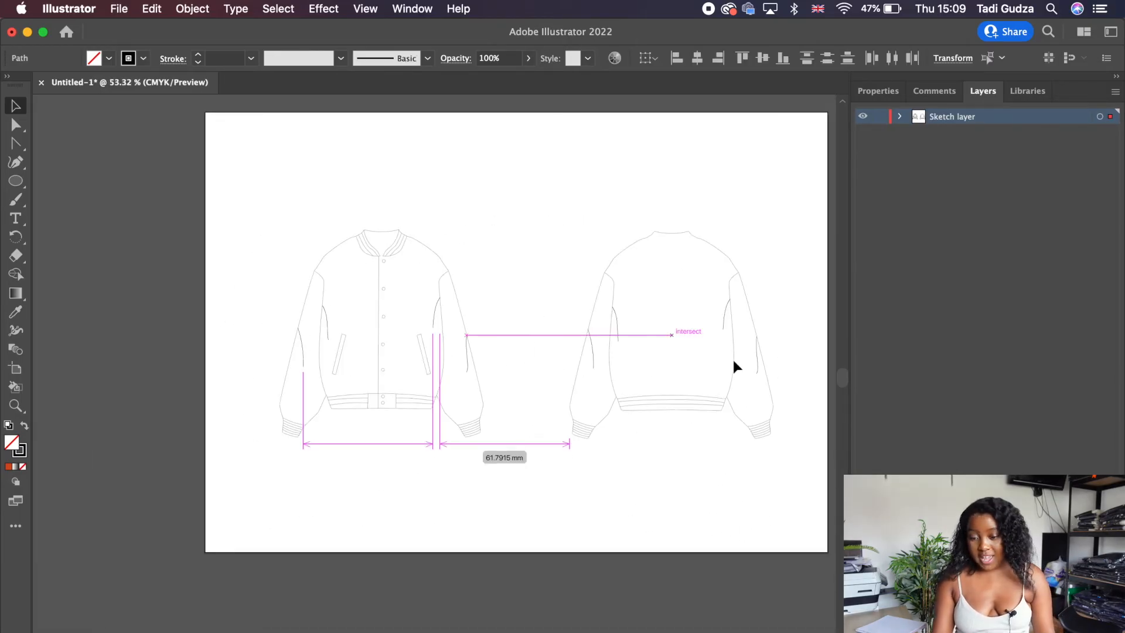
Move the back-view jacket into place beside the front view and deselect it
{"action": "left_click_drag", "start_coordinate": [733, 360], "coordinate": [733, 361]}
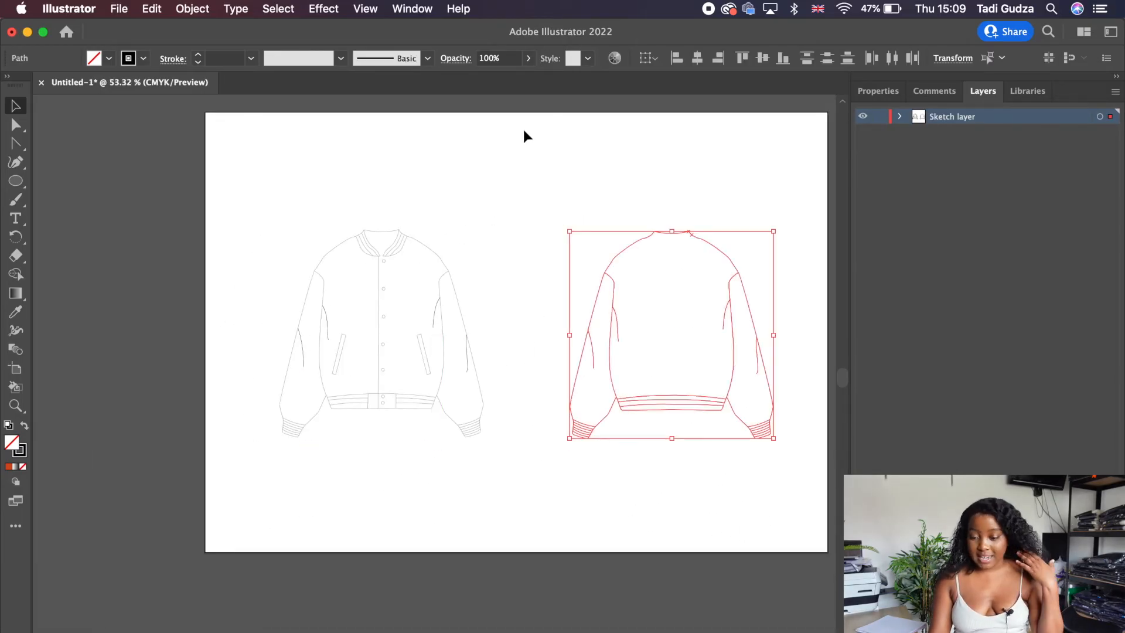
{"action": "left_click", "coordinate": [522, 129]}
Draw a small label rectangle above the front jacket's collar
{"action": "scroll", "coordinate": [308, 215], "scroll_direction": "up", "scroll_amount": 3}
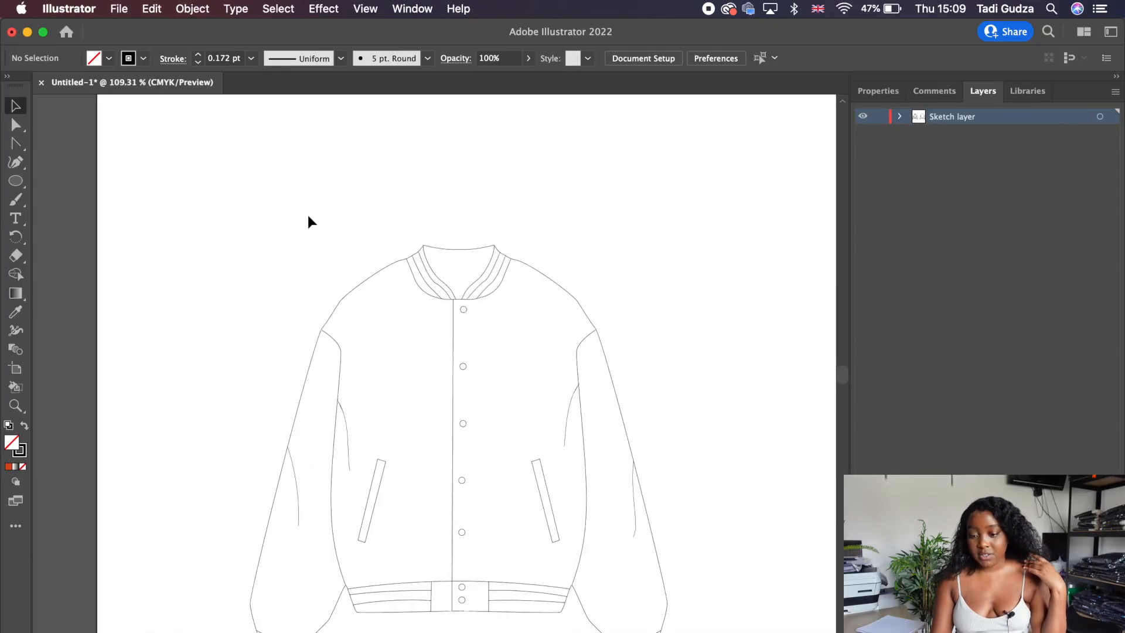
{"action": "scroll", "coordinate": [308, 216], "scroll_direction": "down", "scroll_amount": 2}
{"action": "scroll", "coordinate": [308, 216], "scroll_direction": "up", "scroll_amount": 4}
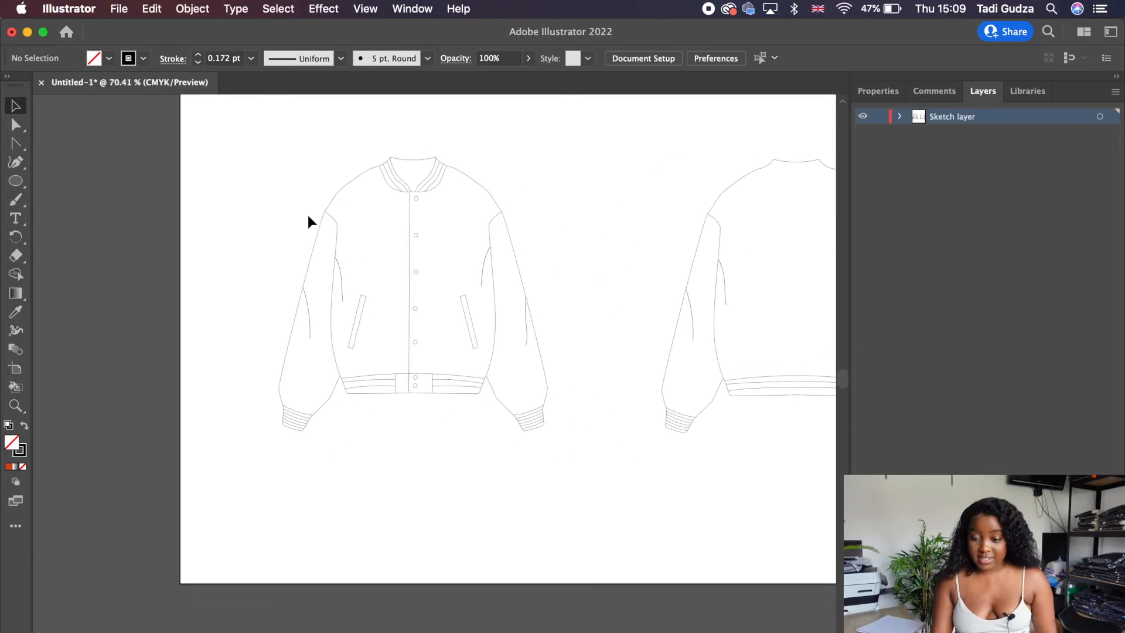
{"action": "scroll", "coordinate": [307, 216], "scroll_direction": "down", "scroll_amount": 1}
{"action": "scroll", "coordinate": [308, 215], "scroll_direction": "up", "scroll_amount": 4}
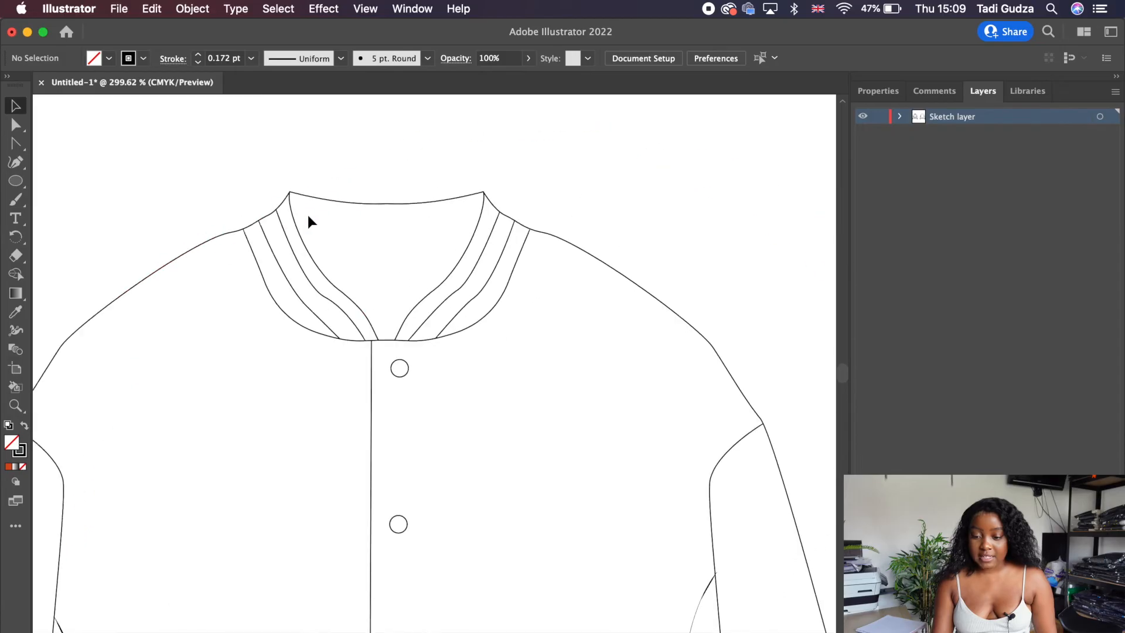
{"action": "left_click", "coordinate": [14, 185]}
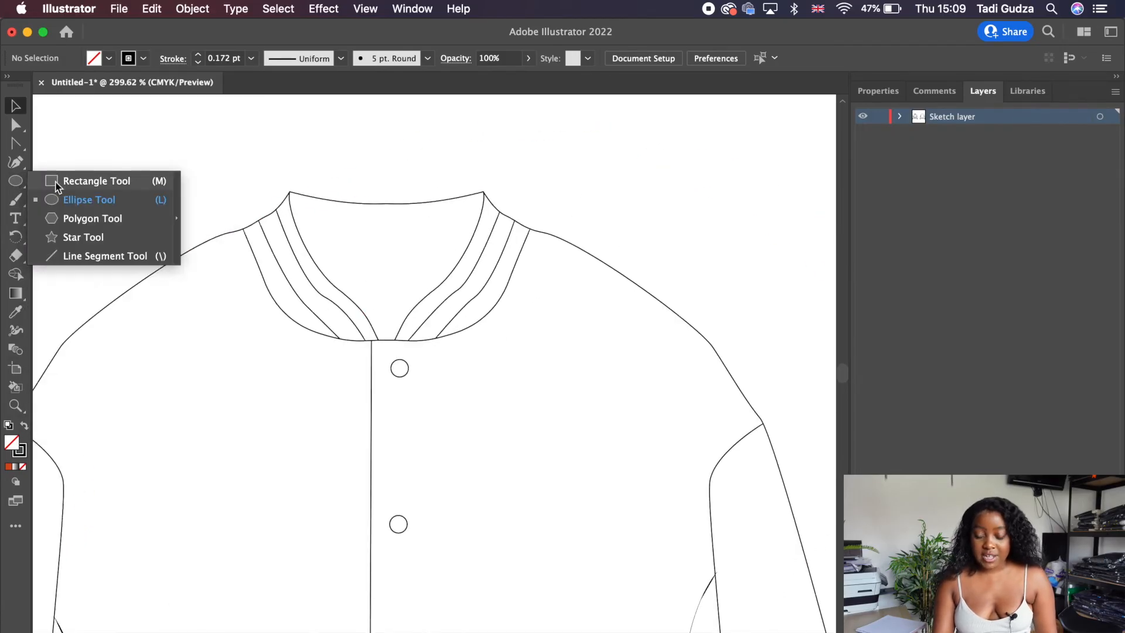
{"action": "left_click", "coordinate": [78, 185]}
{"action": "left_click_drag", "start_coordinate": [143, 126], "coordinate": [231, 175]}
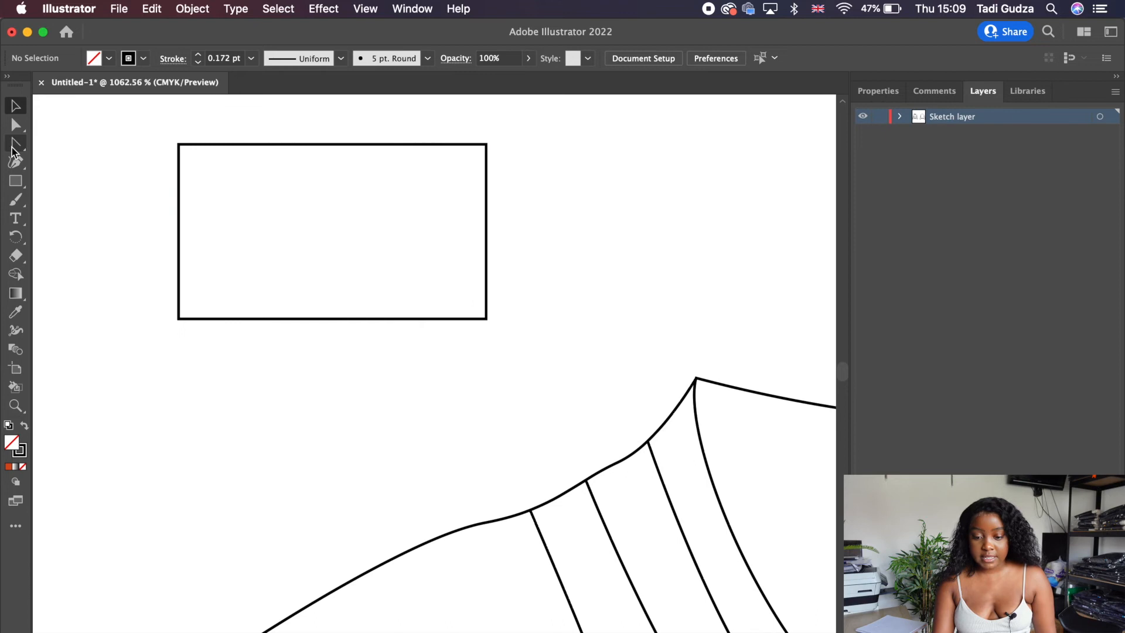
Curve the label rectangle's two short sides inward and scale the label down to about 6 × 3.4 mm
{"action": "left_click", "coordinate": [16, 144]}
{"action": "left_click_drag", "start_coordinate": [180, 227], "coordinate": [185, 234]}
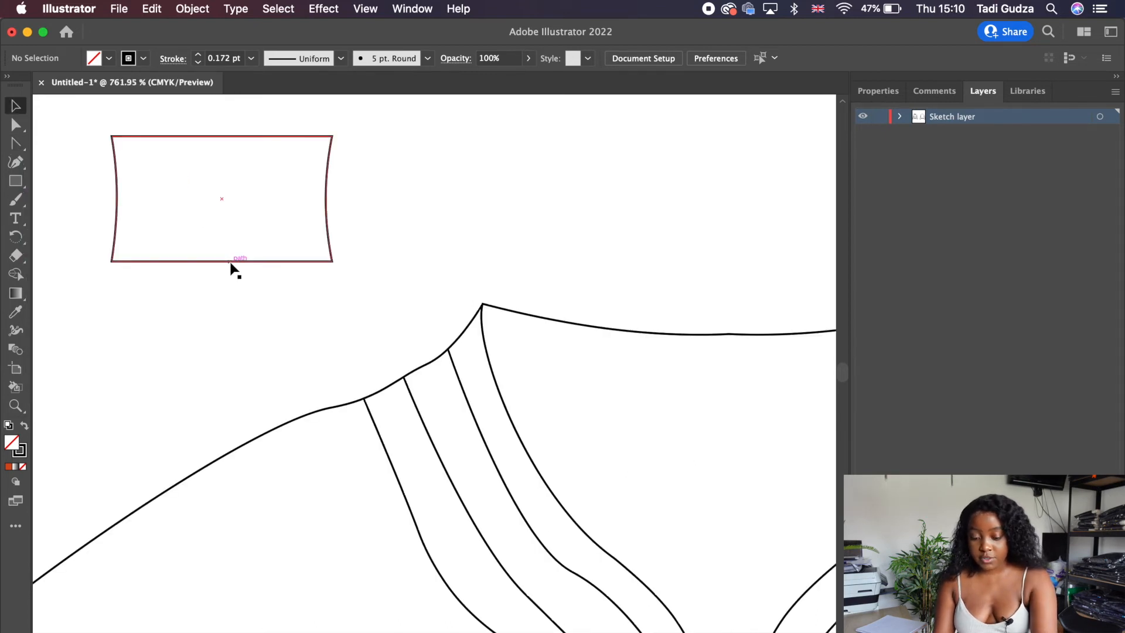
{"action": "left_click", "coordinate": [244, 261]}
{"action": "left_click_drag", "start_coordinate": [339, 264], "coordinate": [340, 263]}
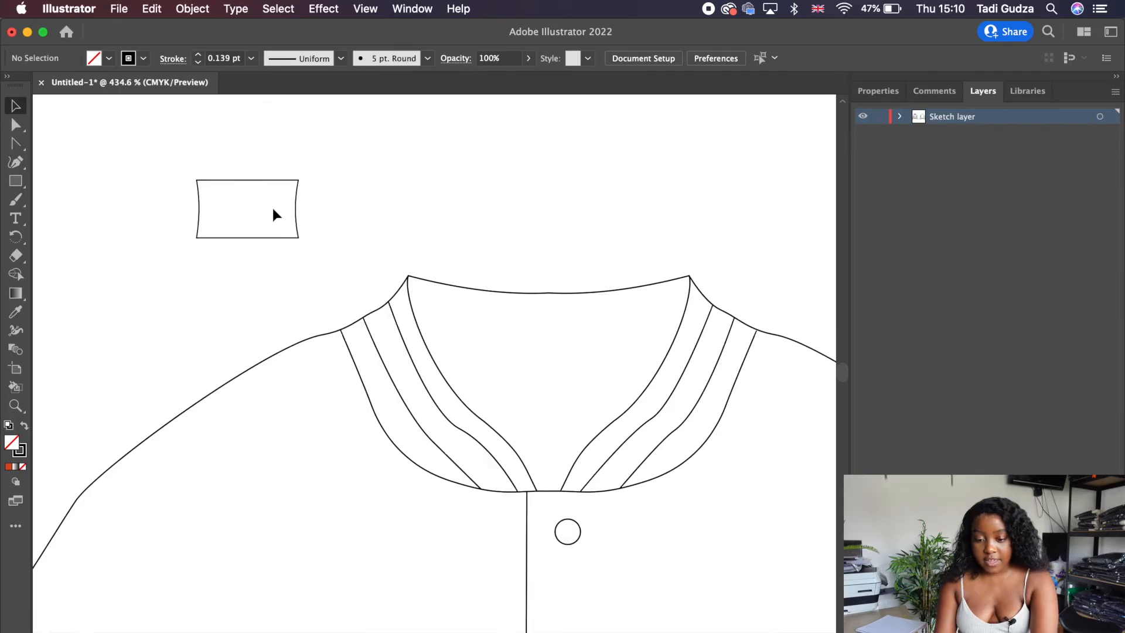
Add the text "S V O | S V A" beside the label, with spaces between the characters
{"action": "scroll", "coordinate": [41, 204], "scroll_direction": "up", "scroll_amount": 5}
{"action": "left_click", "coordinate": [14, 218]}
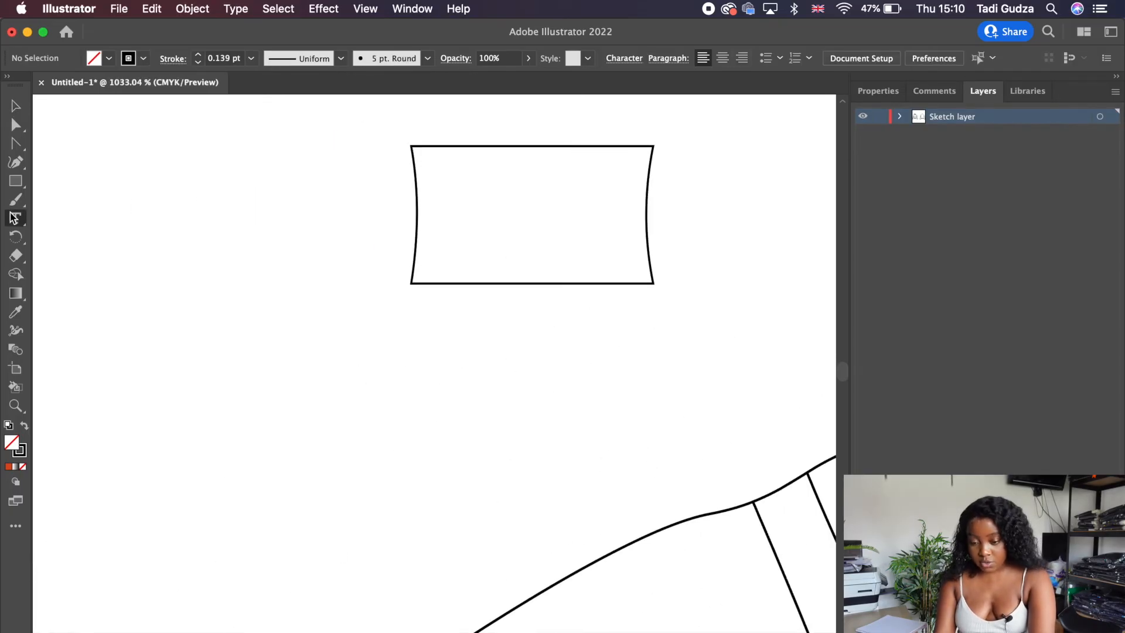
{"action": "left_click", "coordinate": [197, 316]}
{"action": "type", "text": "S"}
{"action": "scroll", "coordinate": [189, 305], "scroll_direction": "down", "scroll_amount": 5}
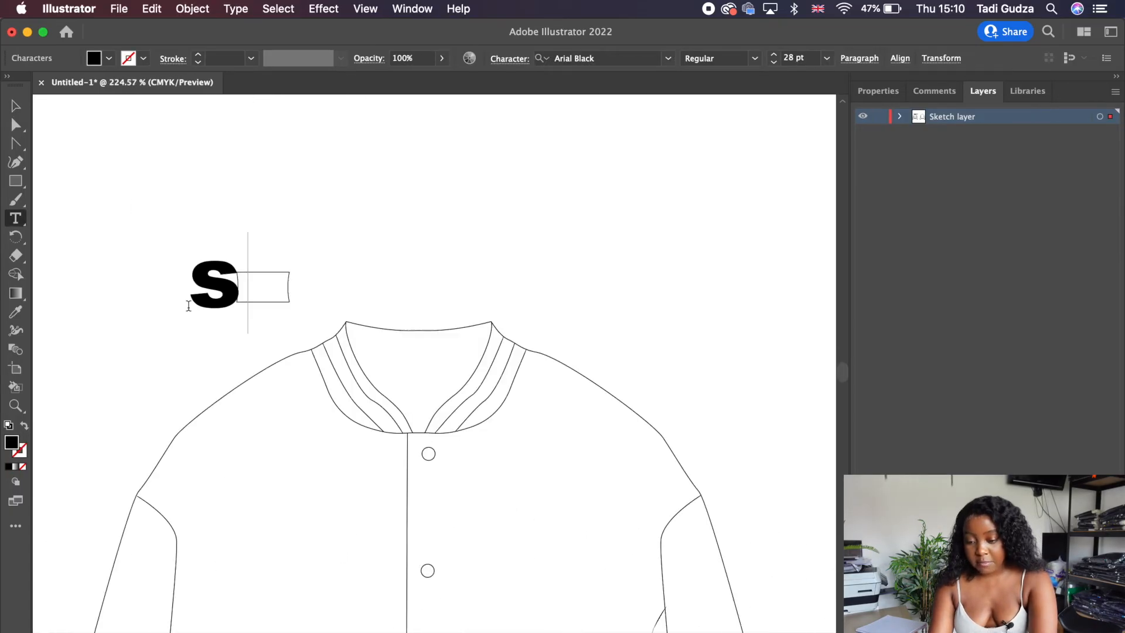
{"action": "type", "text": "VOSVA"}
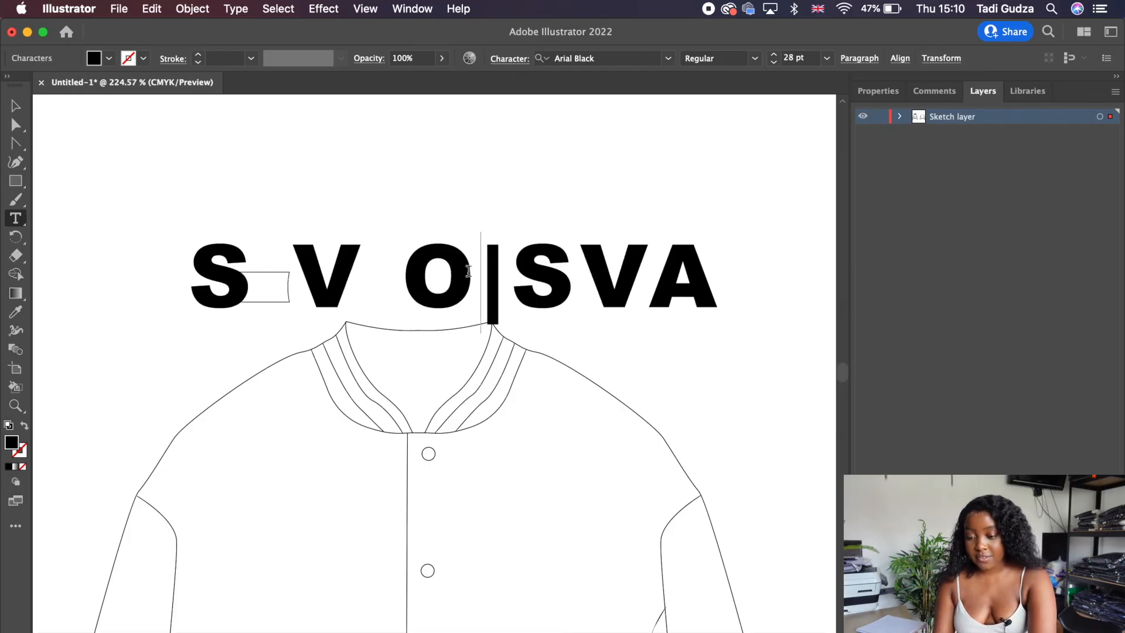
{"action": "key", "text": "Right"}
{"action": "key", "text": "Right"}
{"action": "key", "text": "Right"}
{"action": "scroll", "coordinate": [752, 280], "scroll_direction": "down", "scroll_amount": 3}
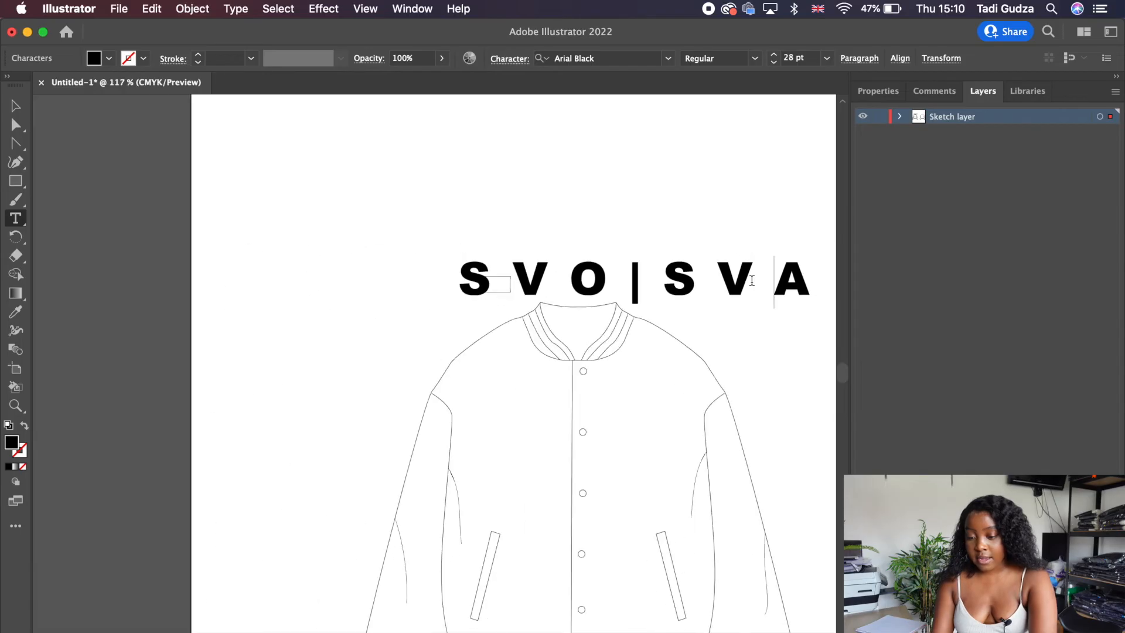
{"action": "scroll", "coordinate": [752, 280], "scroll_direction": "right", "scroll_amount": 3}
Set the whole label text in Century Gothic Regular at 3 pt
{"action": "key", "text": "super+a"}
{"action": "left_click", "coordinate": [868, 91]}
{"action": "left_click", "coordinate": [1017, 396]}
{"action": "type", "text": "C"}
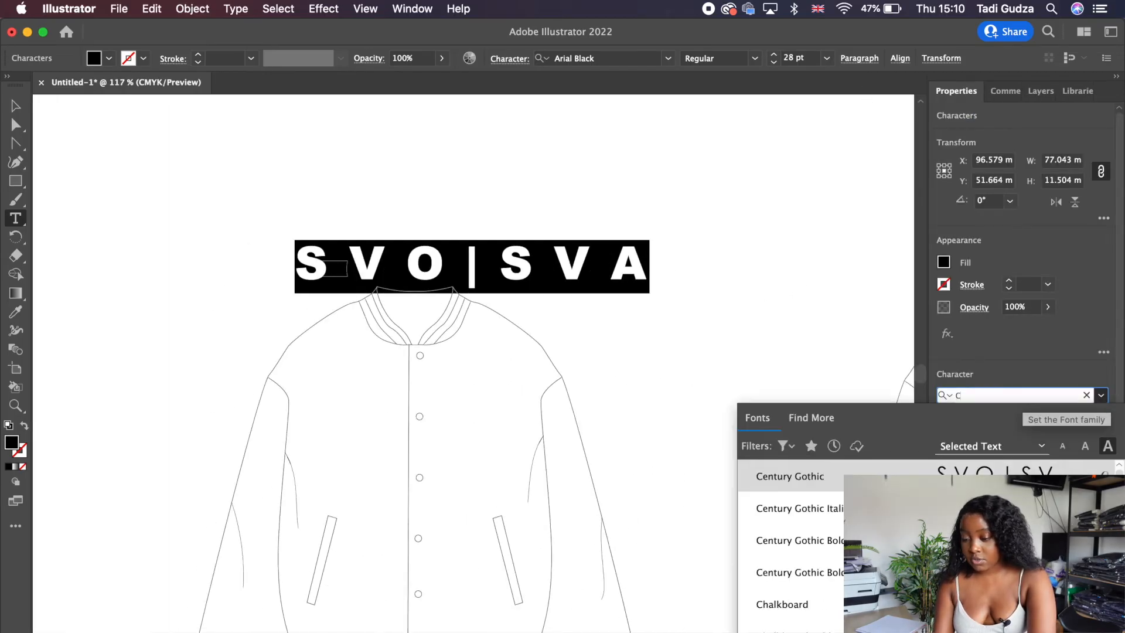
{"action": "key", "text": "Return"}
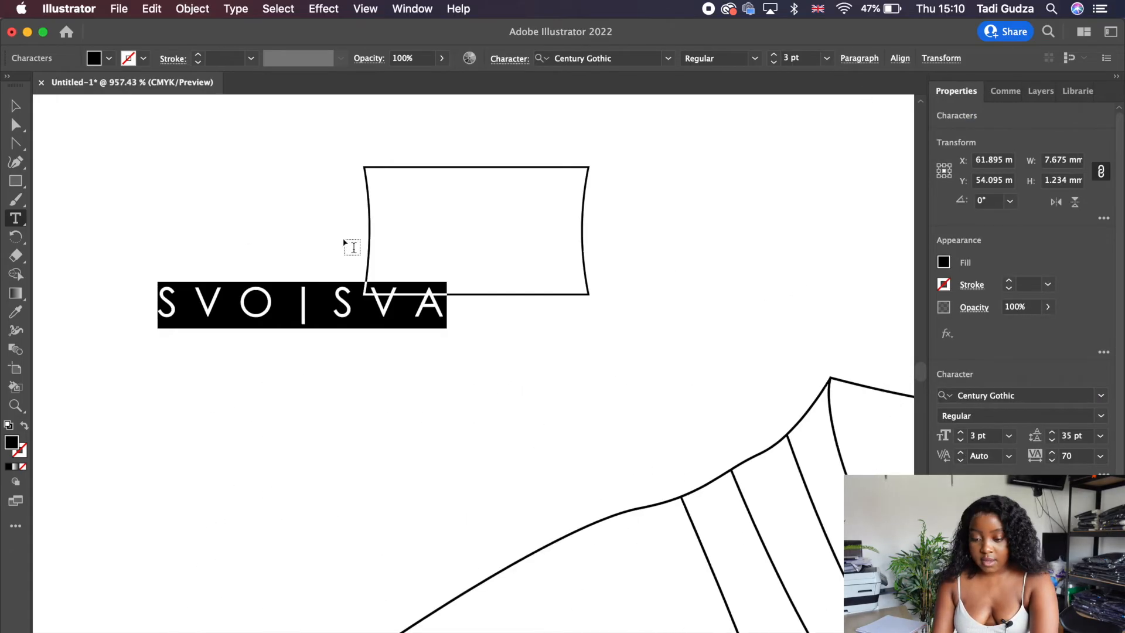
Centre the text on the label, group them and place the label just below the front jacket's back neck edge
{"action": "key", "text": "Escape"}
{"action": "left_click", "coordinate": [126, 151]}
{"action": "left_click_drag", "start_coordinate": [328, 296], "coordinate": [522, 229]}
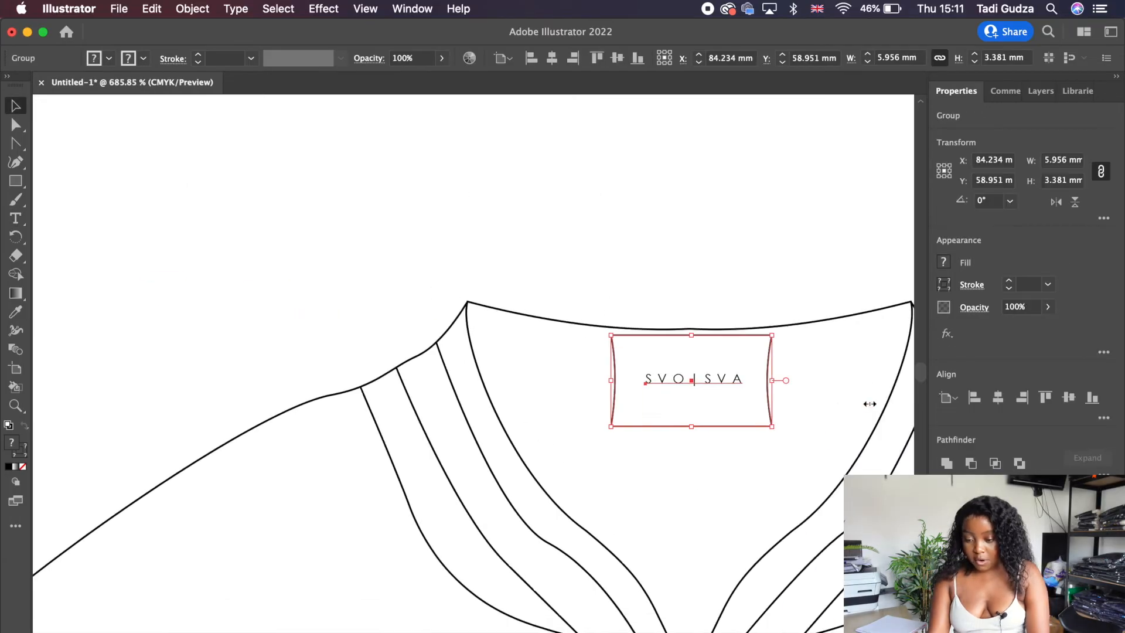
Draw two straight vertical stitch lines about 3.2 mm tall just inside the label's short sides with the Pen tool
{"action": "scroll", "coordinate": [867, 405], "scroll_direction": "right", "scroll_amount": 3}
{"action": "scroll", "coordinate": [869, 404], "scroll_direction": "right", "scroll_amount": 3}
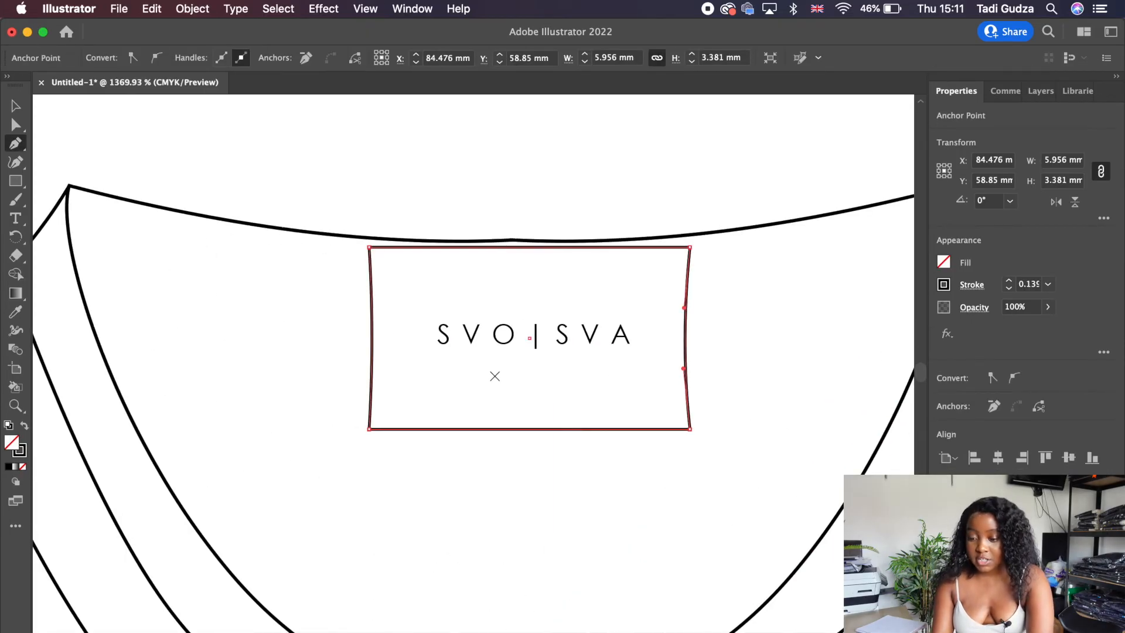
{"action": "left_click", "coordinate": [680, 254]}
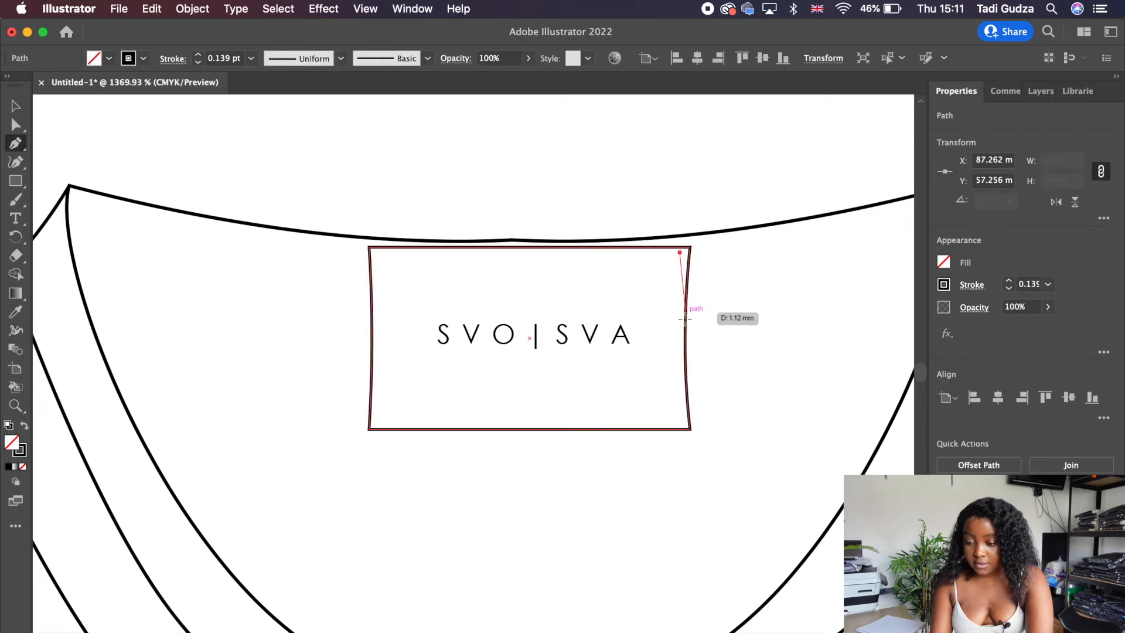
{"action": "left_click", "coordinate": [680, 423]}
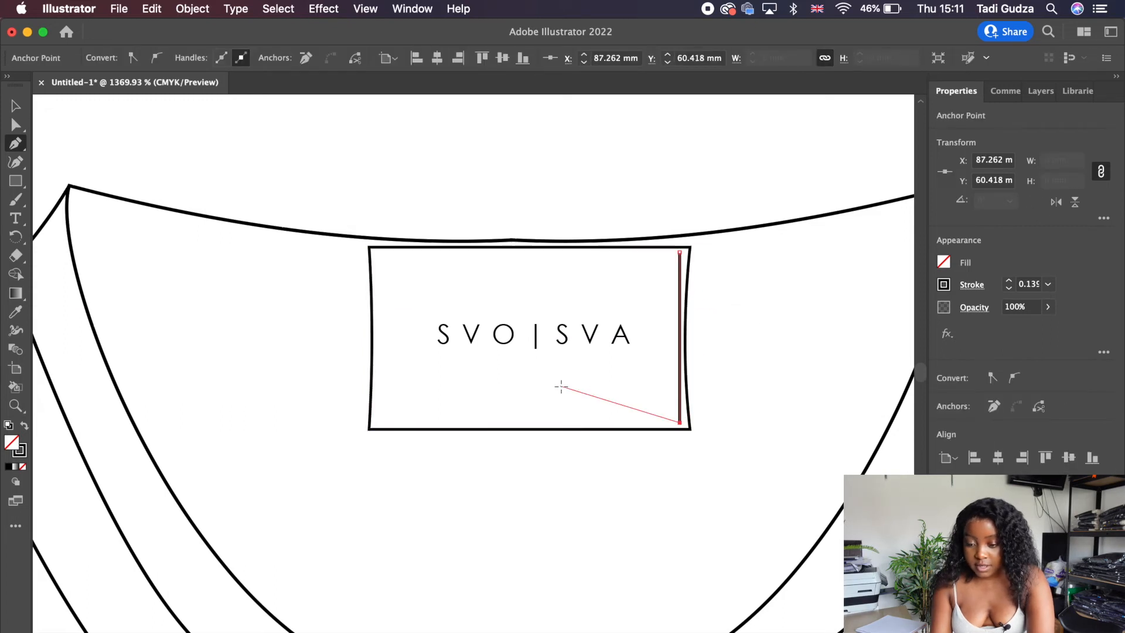
{"action": "left_click", "coordinate": [378, 252]}
{"action": "left_click", "coordinate": [378, 422]}
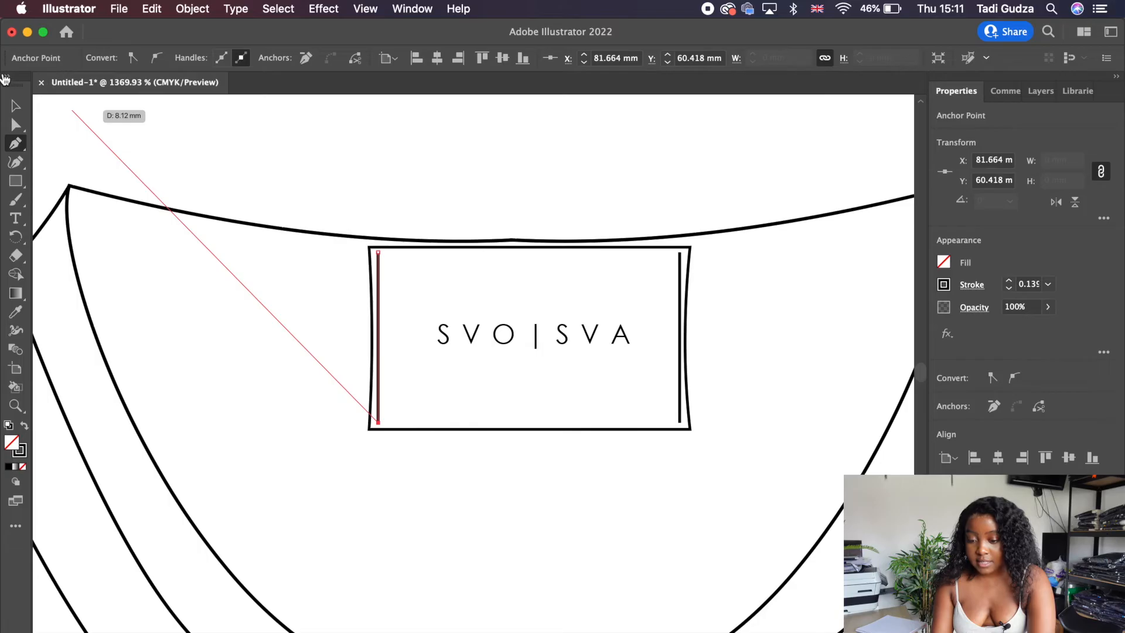
{"action": "left_click", "coordinate": [15, 105]}
Give both label stitch lines a 0.1 pt stroke and make them dashed with a 2 pt dash
{"action": "left_click", "coordinate": [486, 164]}
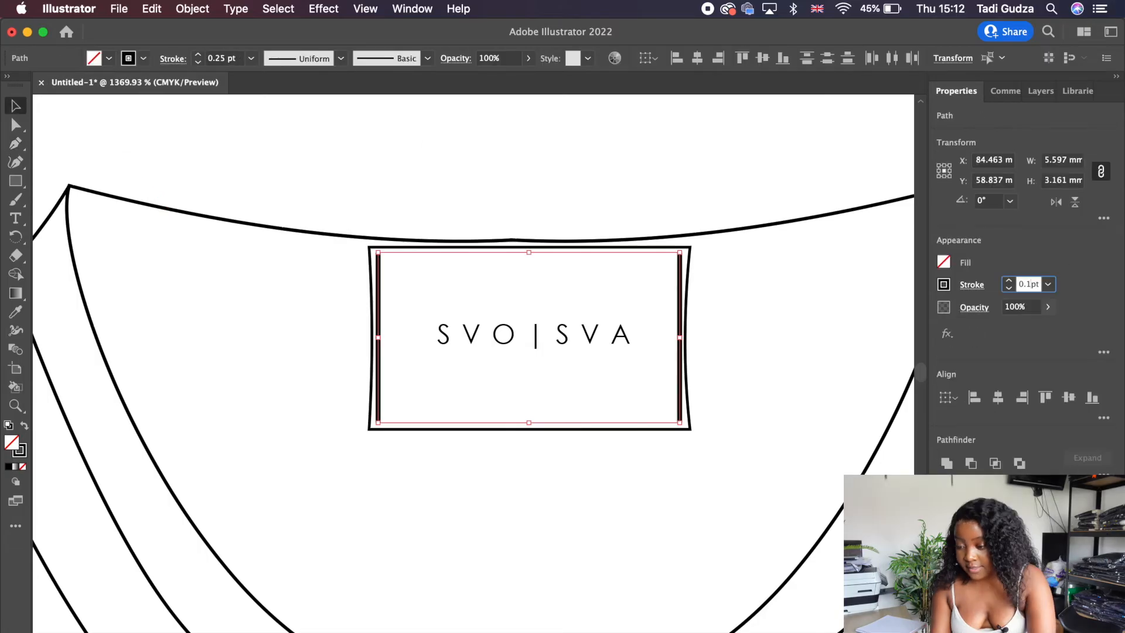
{"action": "key", "text": "Return"}
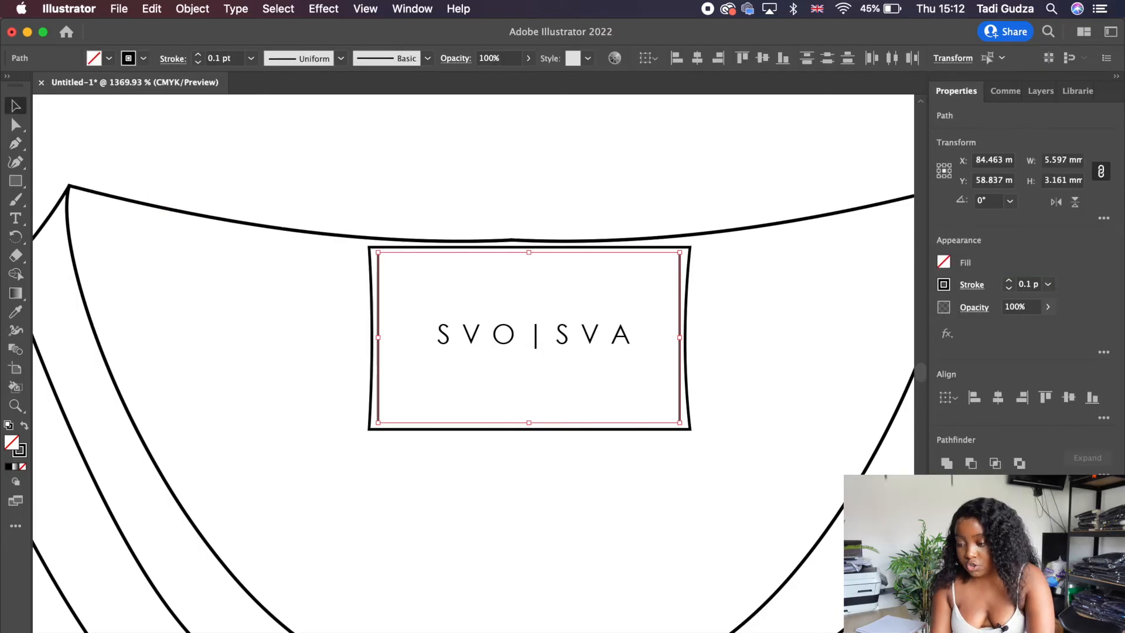
{"action": "left_click", "coordinate": [970, 285]}
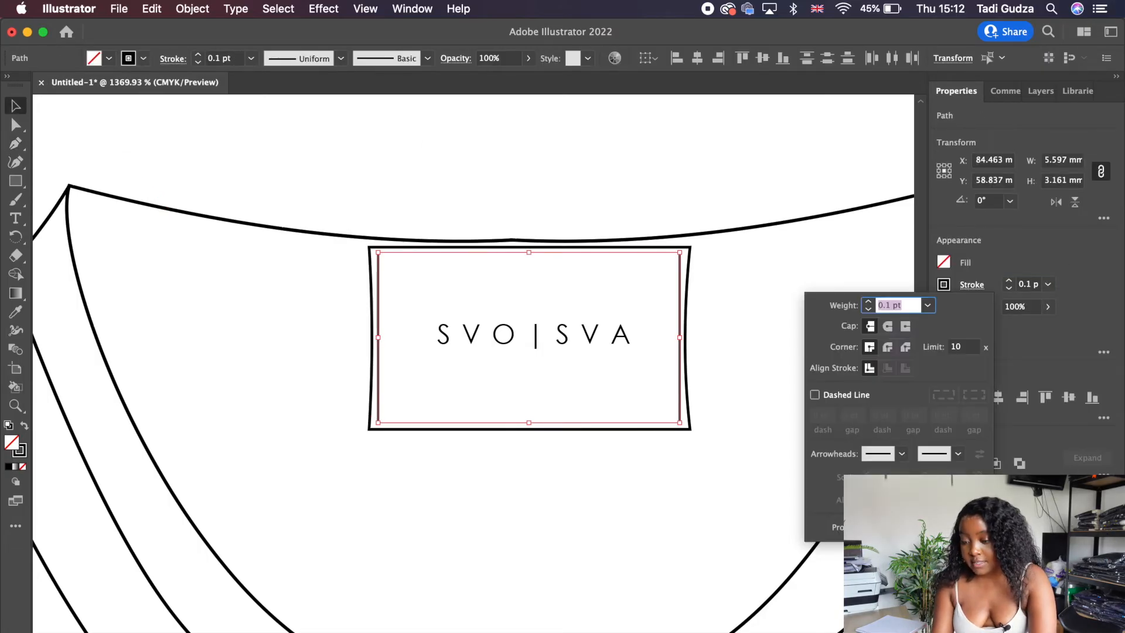
{"action": "left_click", "coordinate": [859, 401]}
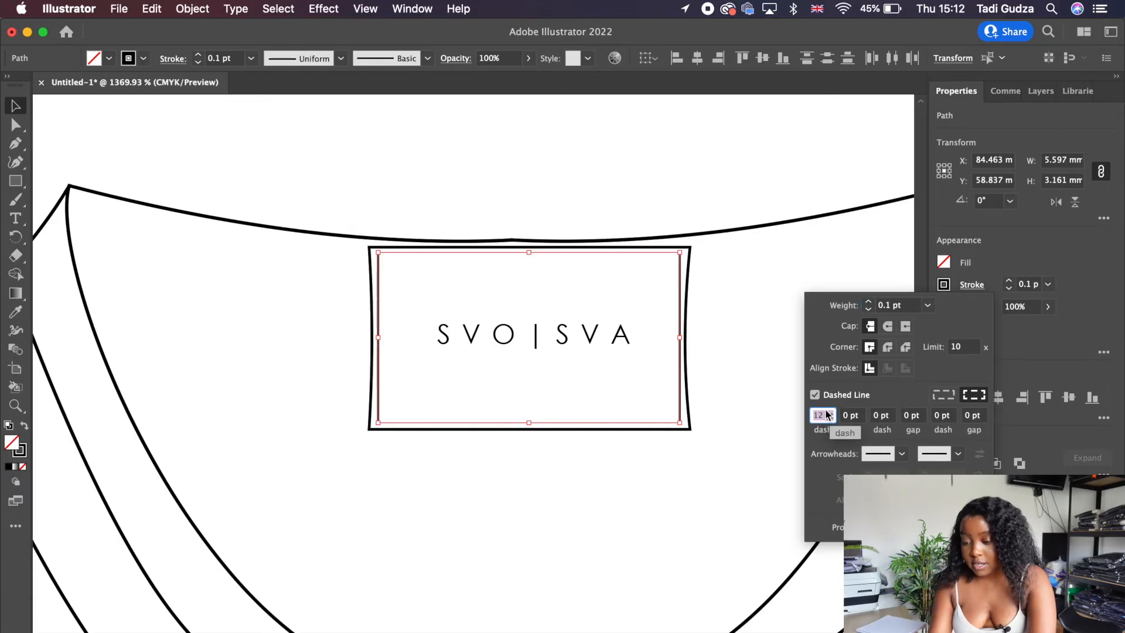
{"action": "type", "text": "2"}
{"action": "key", "text": "Return"}
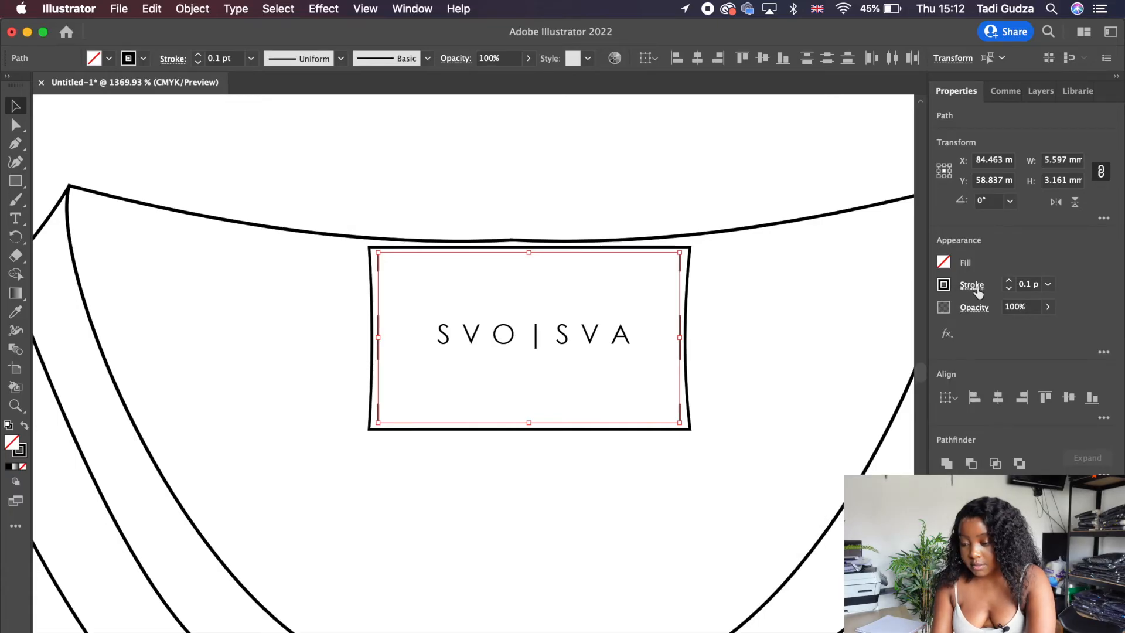
Set the dash length of both label stitch lines to 0.1 pt
{"action": "left_click", "coordinate": [976, 287]}
{"action": "left_click", "coordinate": [821, 416]}
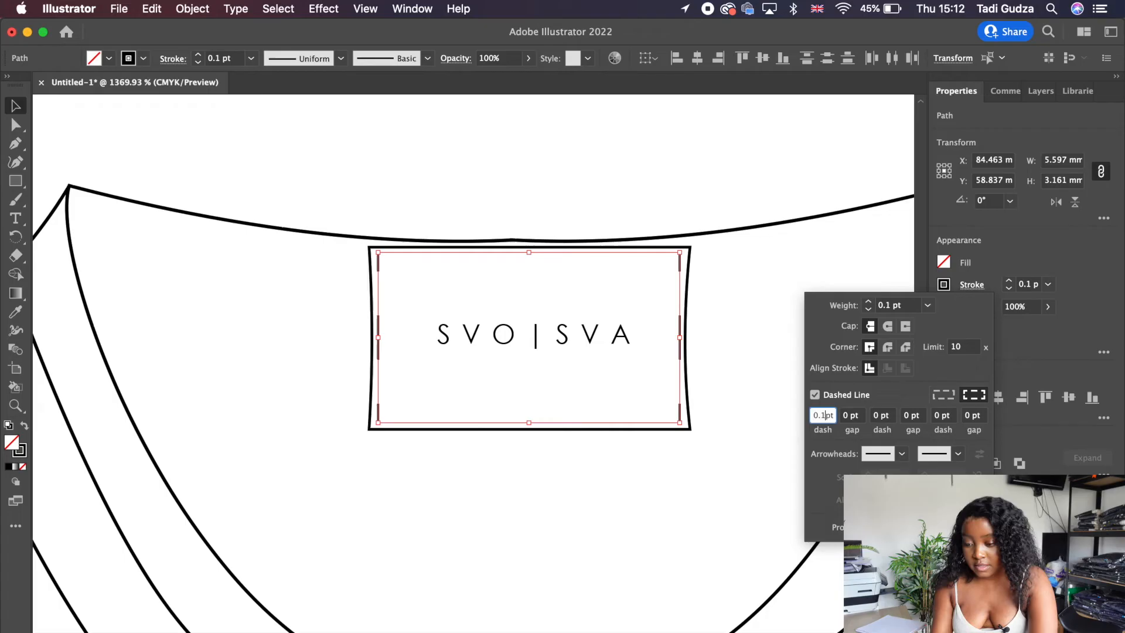
{"action": "type", "text": "0.1"}
{"action": "key", "text": "Return"}
{"action": "left_click", "coordinate": [420, 208]}
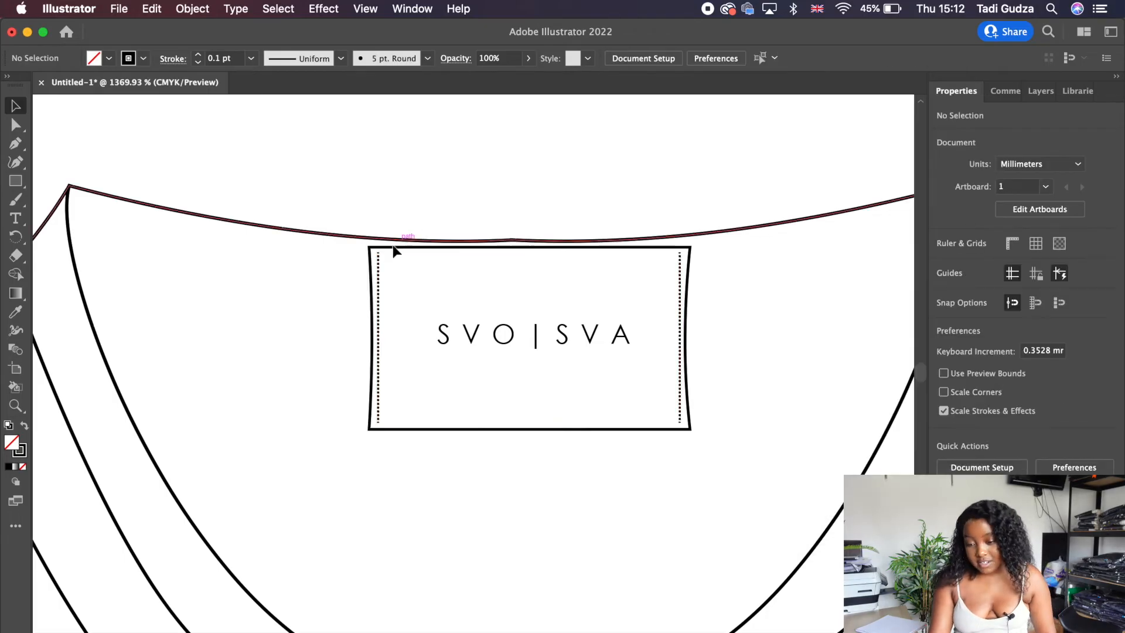
Add a letter T between the two jackets, enlarge it to about 64 pt and set it in Arial Black
{"action": "scroll", "coordinate": [377, 261], "scroll_direction": "down", "scroll_amount": 5}
{"action": "left_click", "coordinate": [378, 261]}
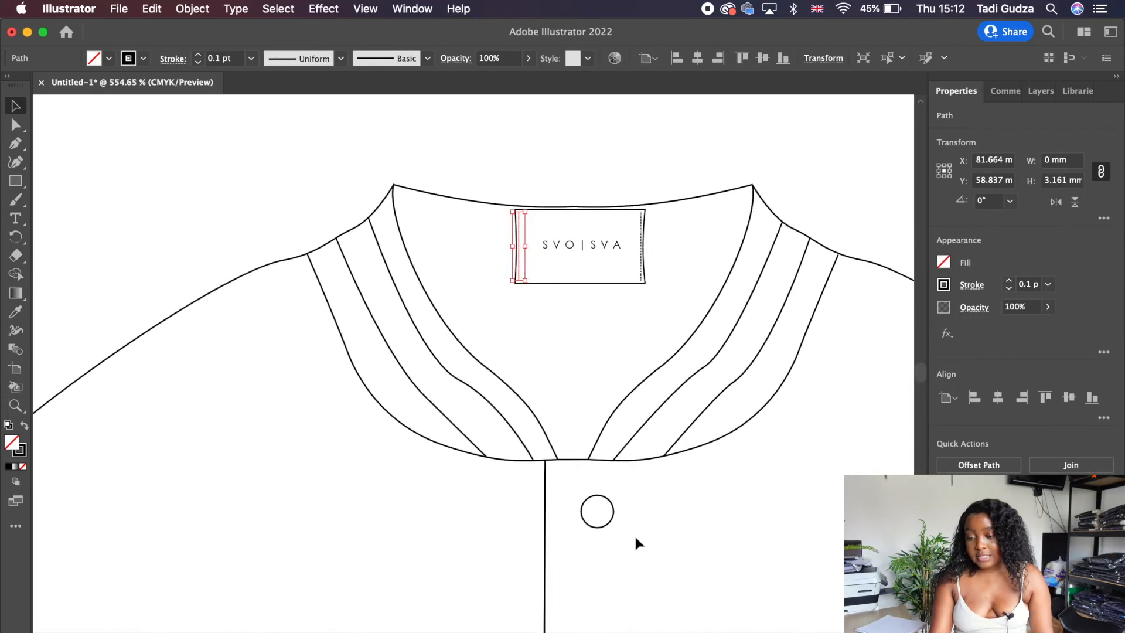
{"action": "scroll", "coordinate": [635, 536], "scroll_direction": "down", "scroll_amount": 10}
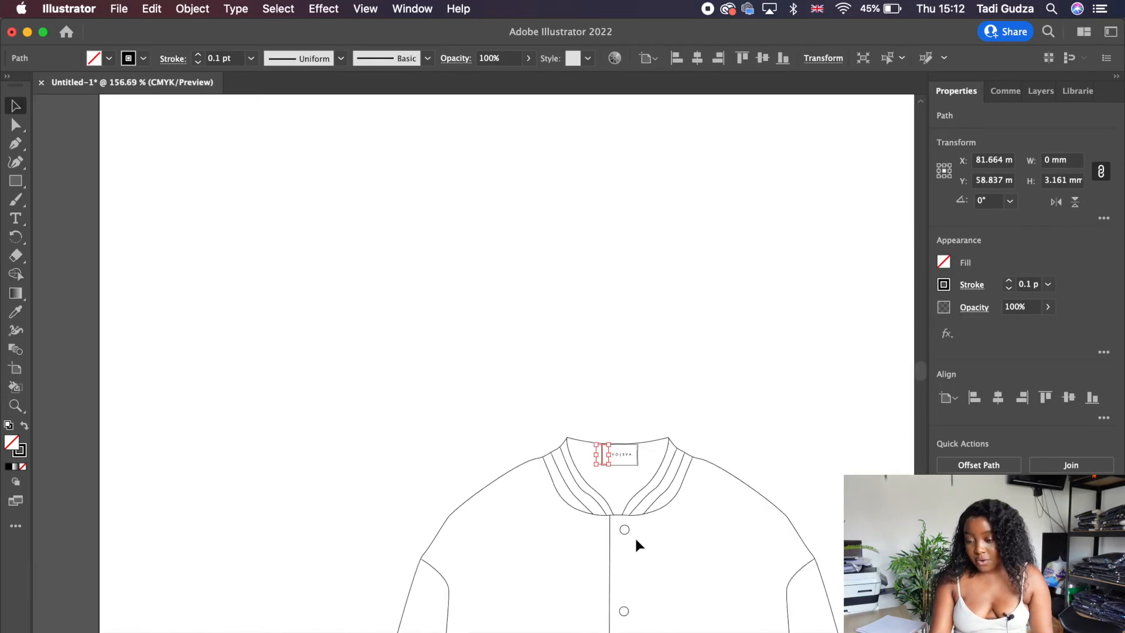
{"action": "scroll", "coordinate": [634, 535], "scroll_direction": "down", "scroll_amount": 2}
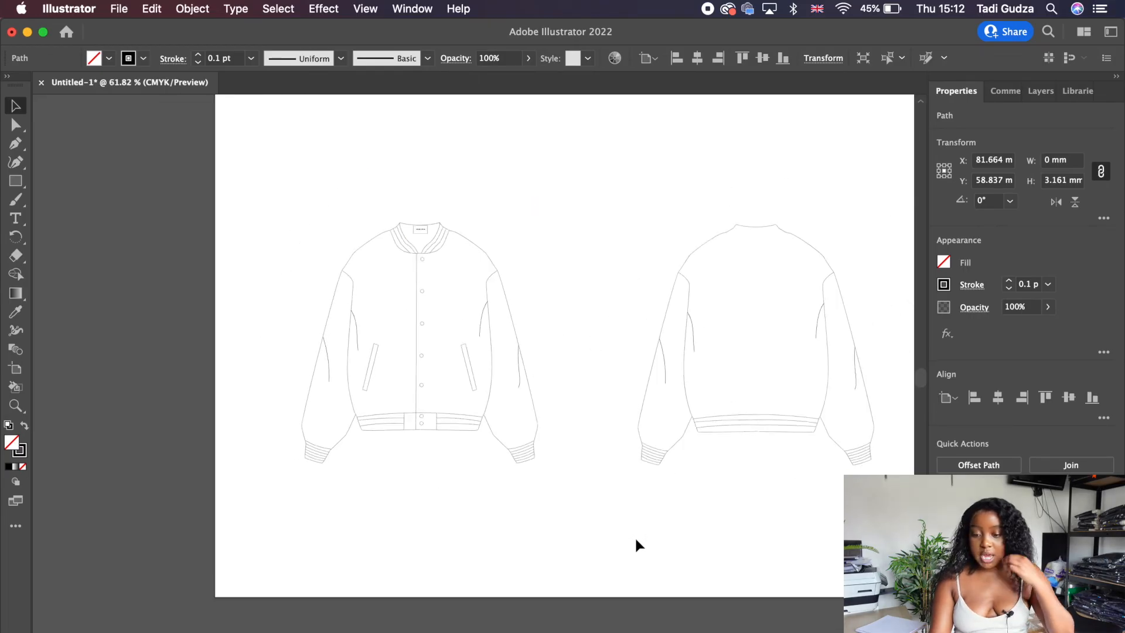
{"action": "scroll", "coordinate": [635, 536], "scroll_direction": "up", "scroll_amount": 2}
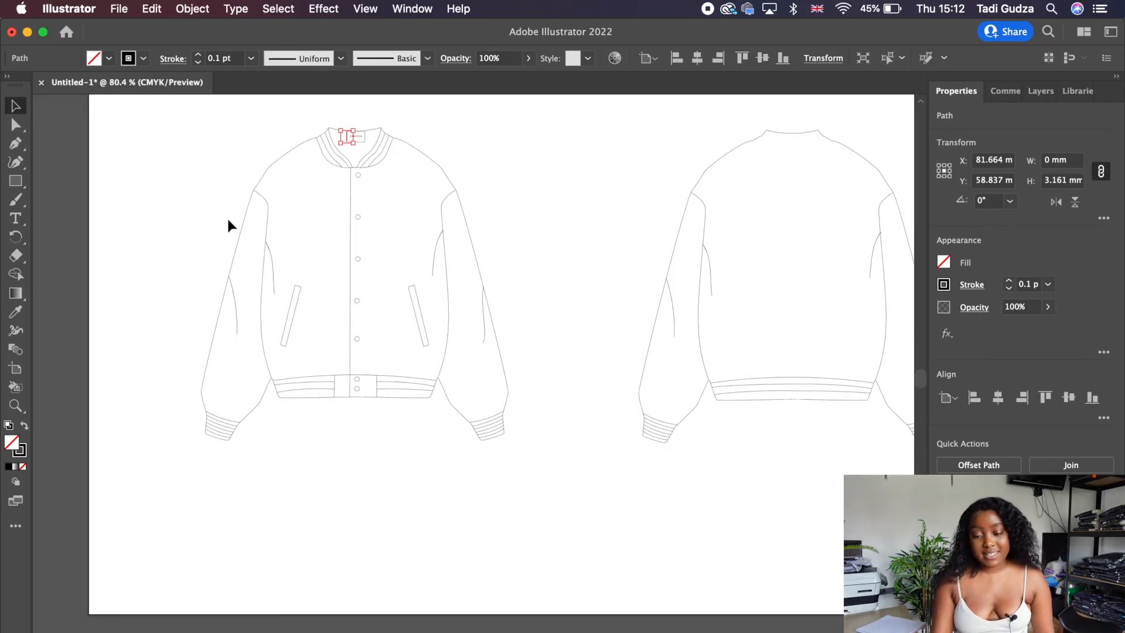
{"action": "left_click", "coordinate": [16, 220]}
{"action": "left_click", "coordinate": [509, 145]}
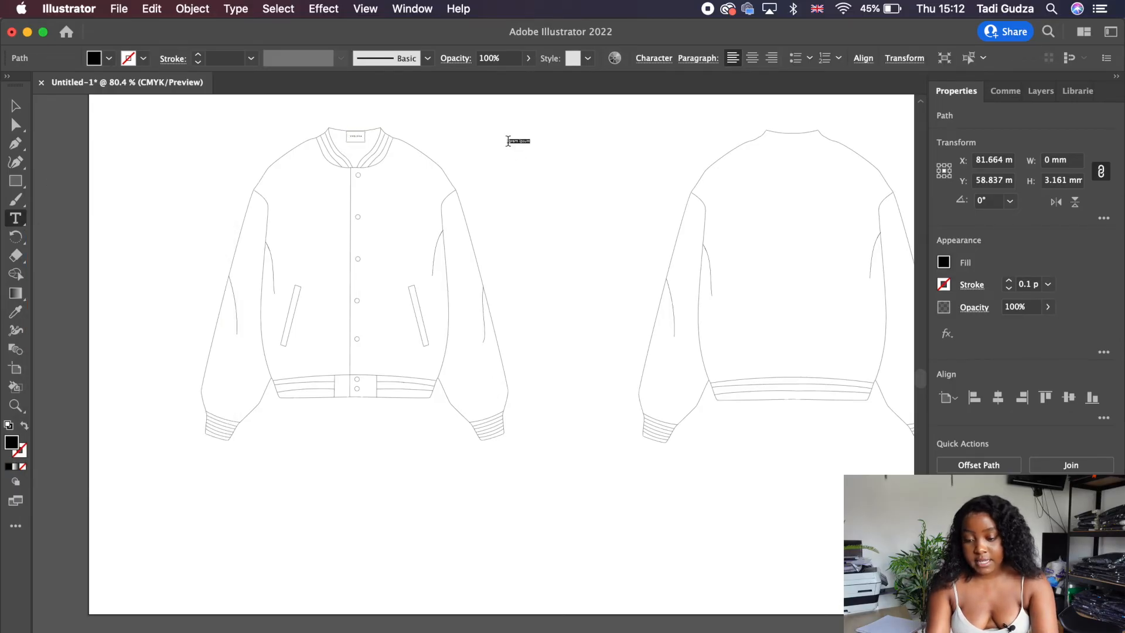
{"action": "scroll", "coordinate": [613, 382], "scroll_direction": "up", "scroll_amount": 1}
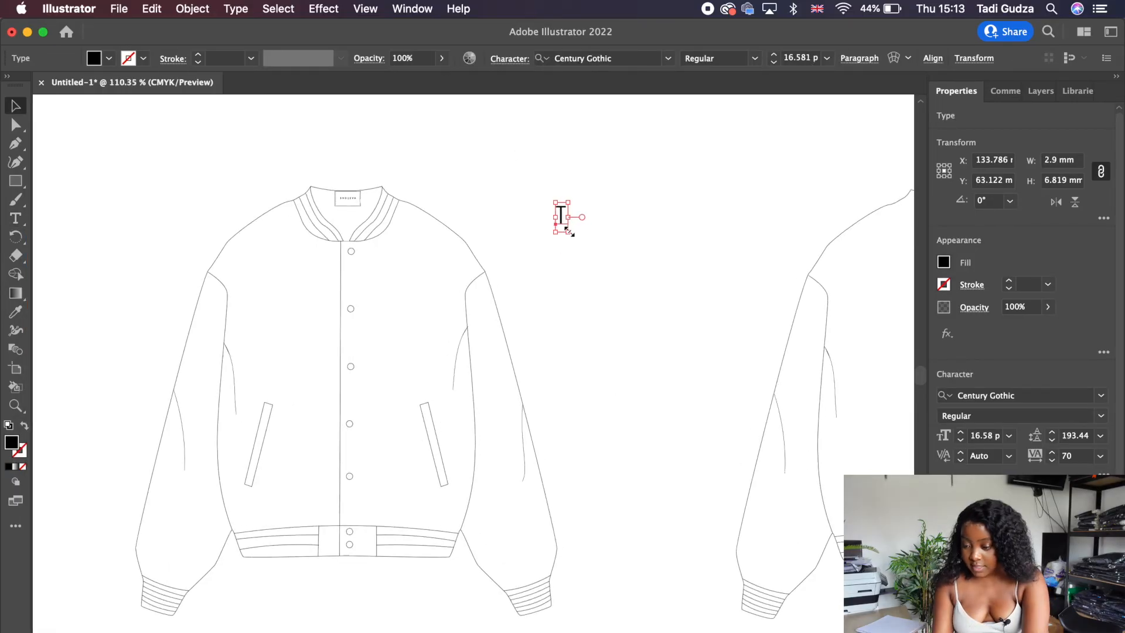
{"action": "left_click_drag", "start_coordinate": [568, 232], "coordinate": [647, 322]}
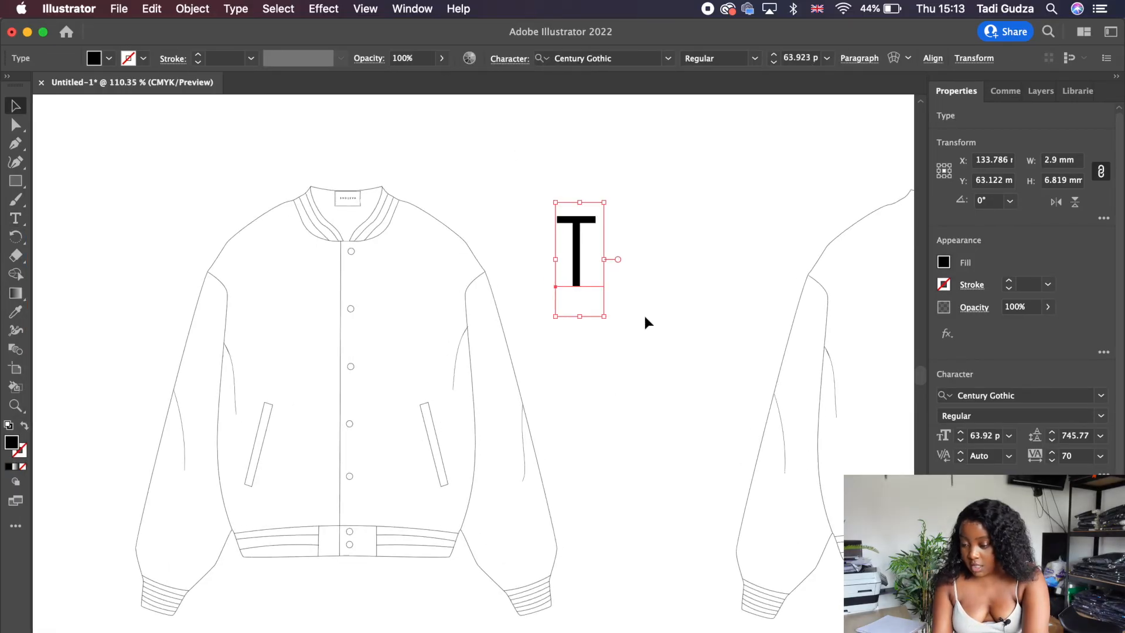
{"action": "left_click", "coordinate": [1101, 397]}
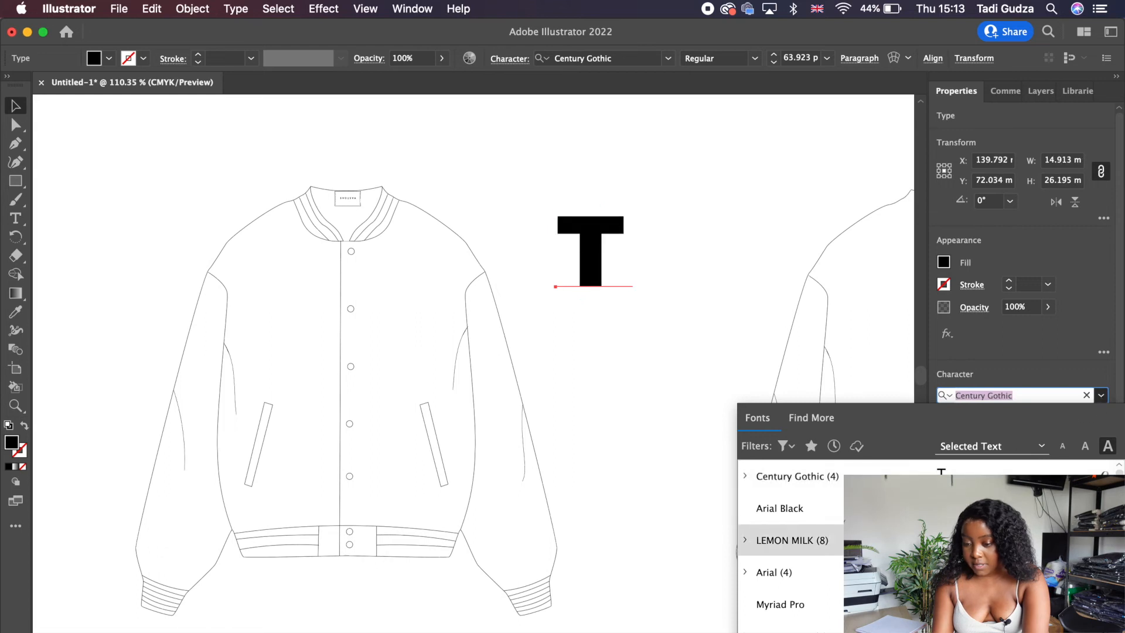
{"action": "left_click", "coordinate": [868, 508]}
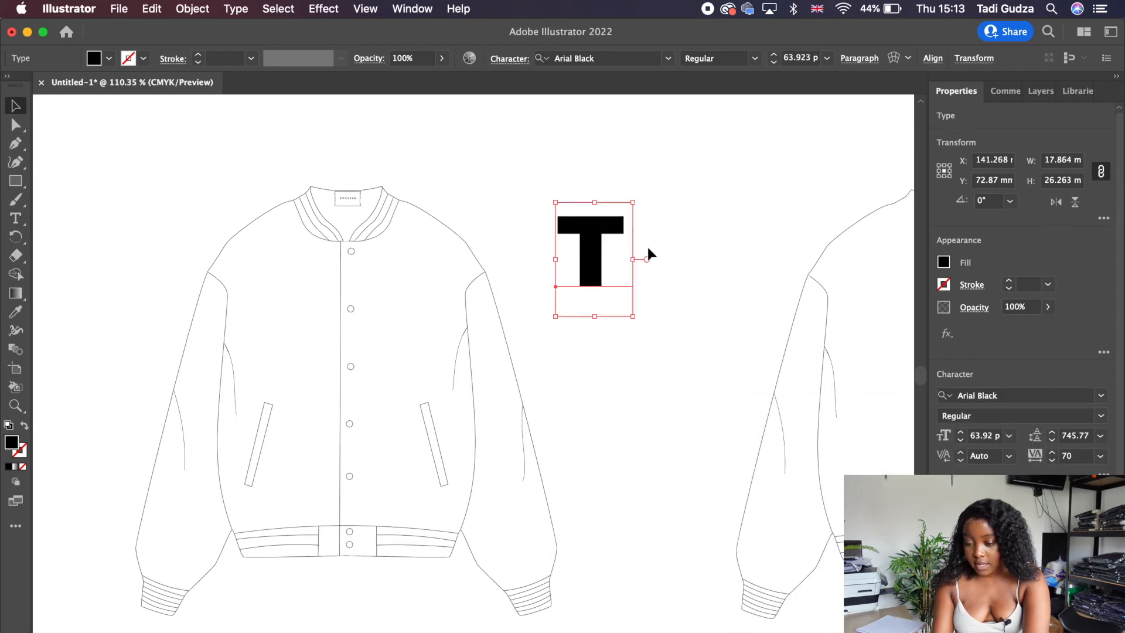
Scale the letter T down to about 43 pt and place it on the wearer's left chest of the front-view jacket
{"action": "left_click_drag", "start_coordinate": [579, 240], "coordinate": [407, 339]}
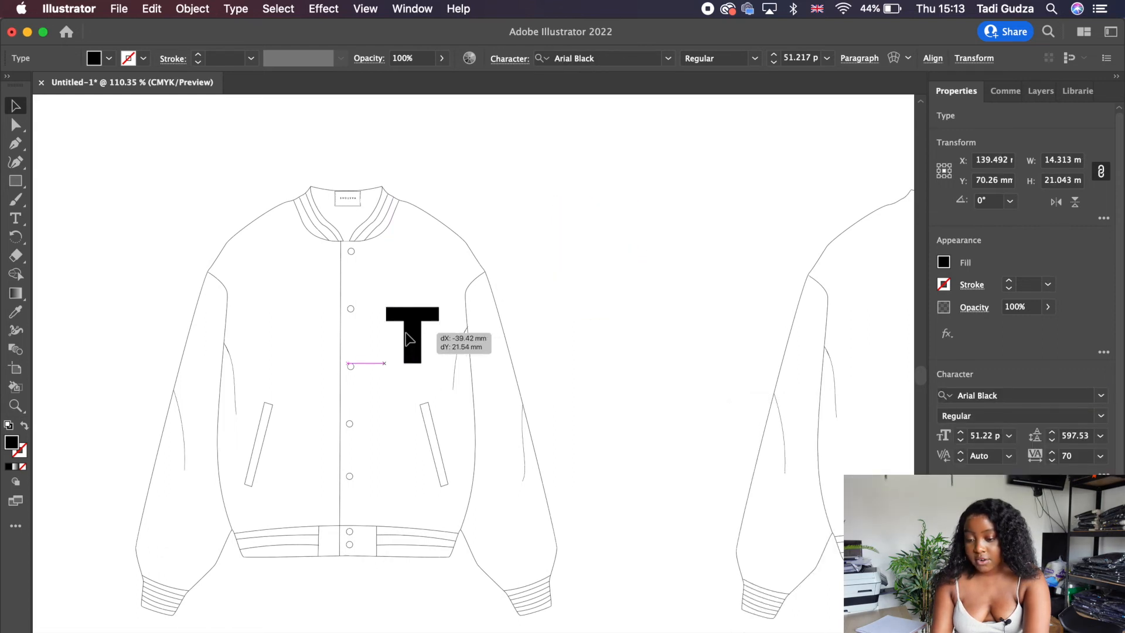
{"action": "left_click", "coordinate": [698, 226]}
{"action": "scroll", "coordinate": [698, 226], "scroll_direction": "down", "scroll_amount": 4}
{"action": "scroll", "coordinate": [697, 226], "scroll_direction": "left", "scroll_amount": 3}
{"action": "left_click", "coordinate": [499, 249]}
{"action": "scroll", "coordinate": [499, 249], "scroll_direction": "up", "scroll_amount": 2}
{"action": "scroll", "coordinate": [499, 249], "scroll_direction": "right", "scroll_amount": 1}
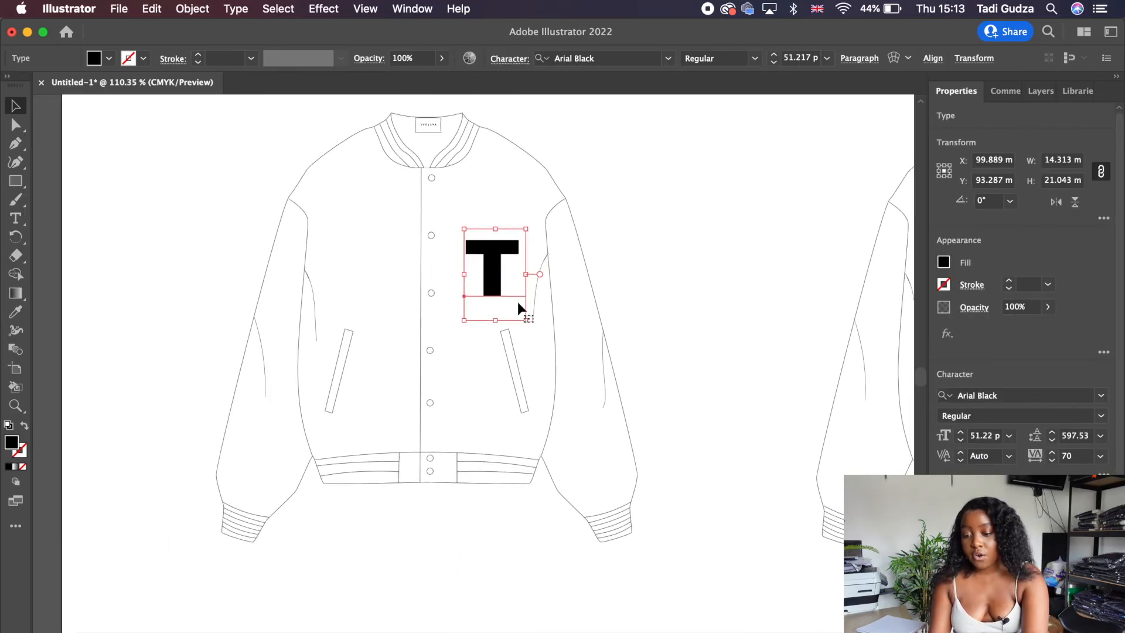
{"action": "left_click_drag", "start_coordinate": [525, 320], "coordinate": [516, 308]}
{"action": "left_click", "coordinate": [776, 175]}
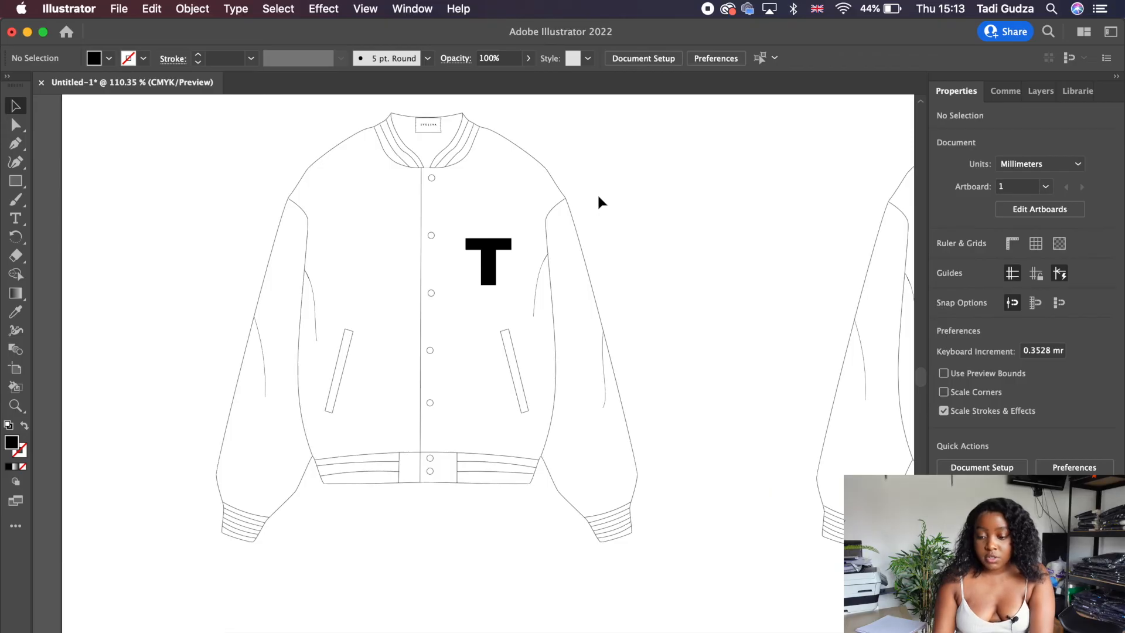
Convert the chest letter T to outlines and shift it about 1.6 mm to the right
{"action": "left_click", "coordinate": [490, 264]}
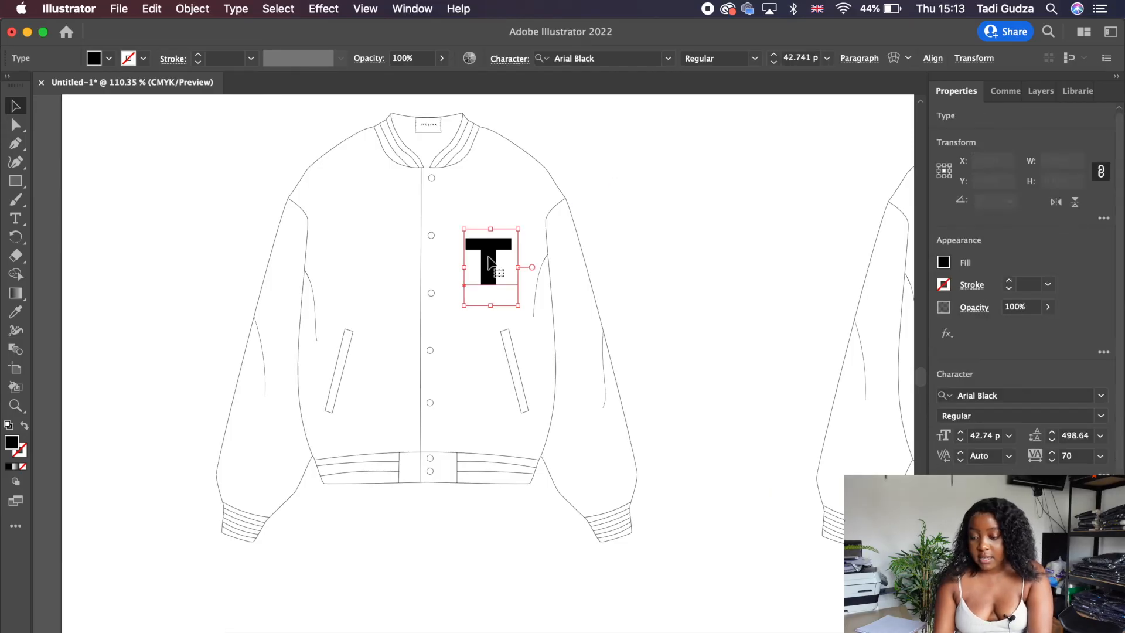
{"action": "scroll", "coordinate": [1025, 558], "scroll_direction": "down", "scroll_amount": 3}
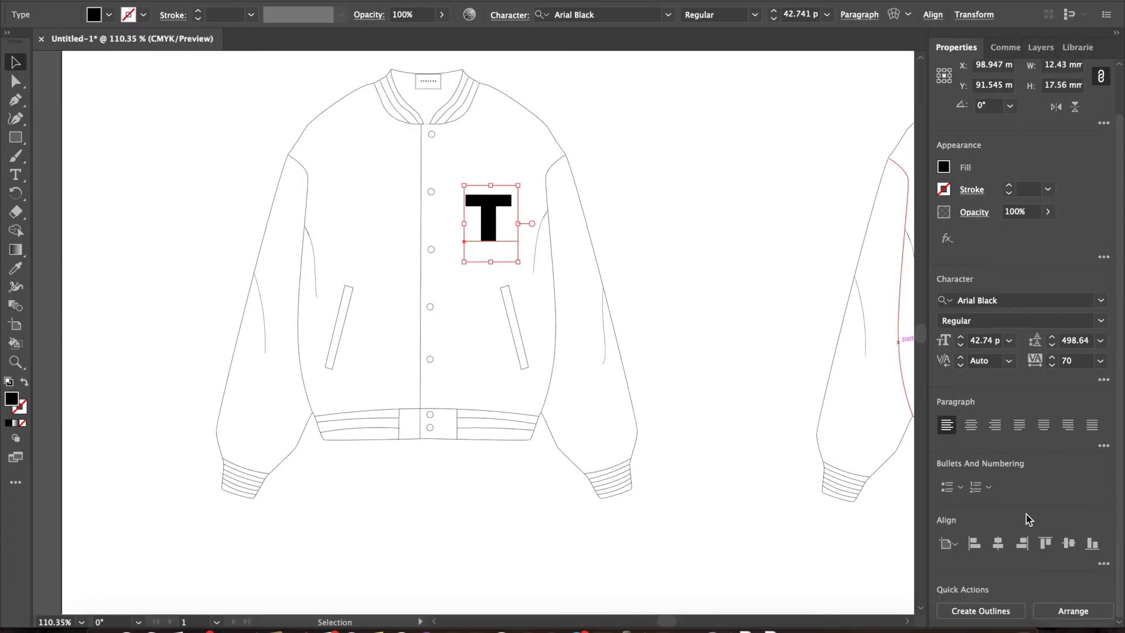
{"action": "left_click", "coordinate": [982, 613]}
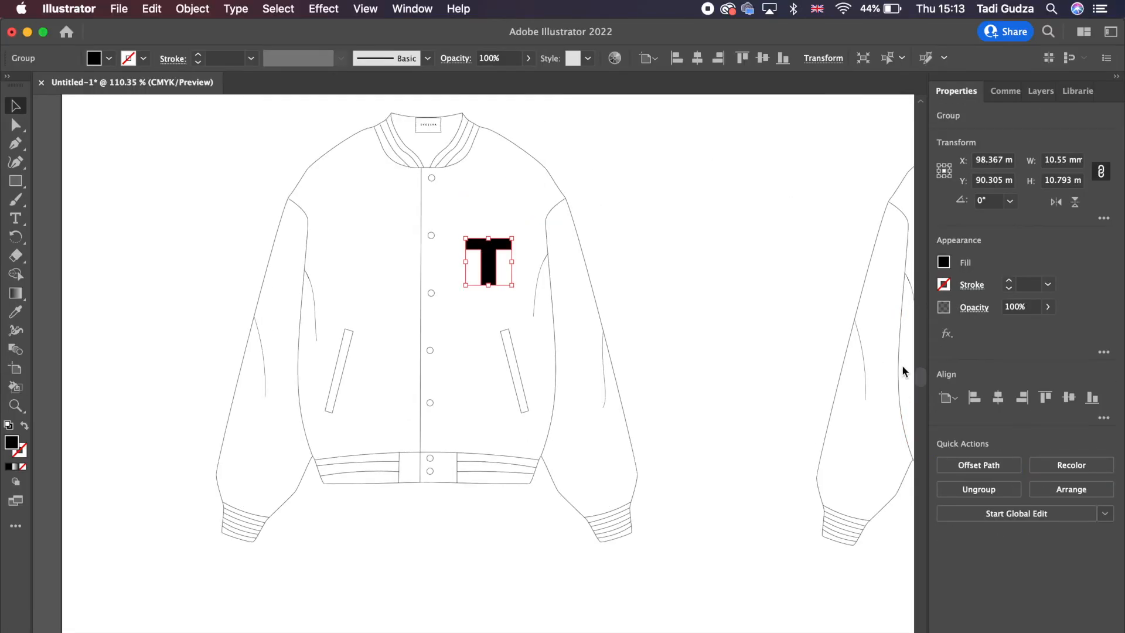
{"action": "left_click", "coordinate": [708, 226]}
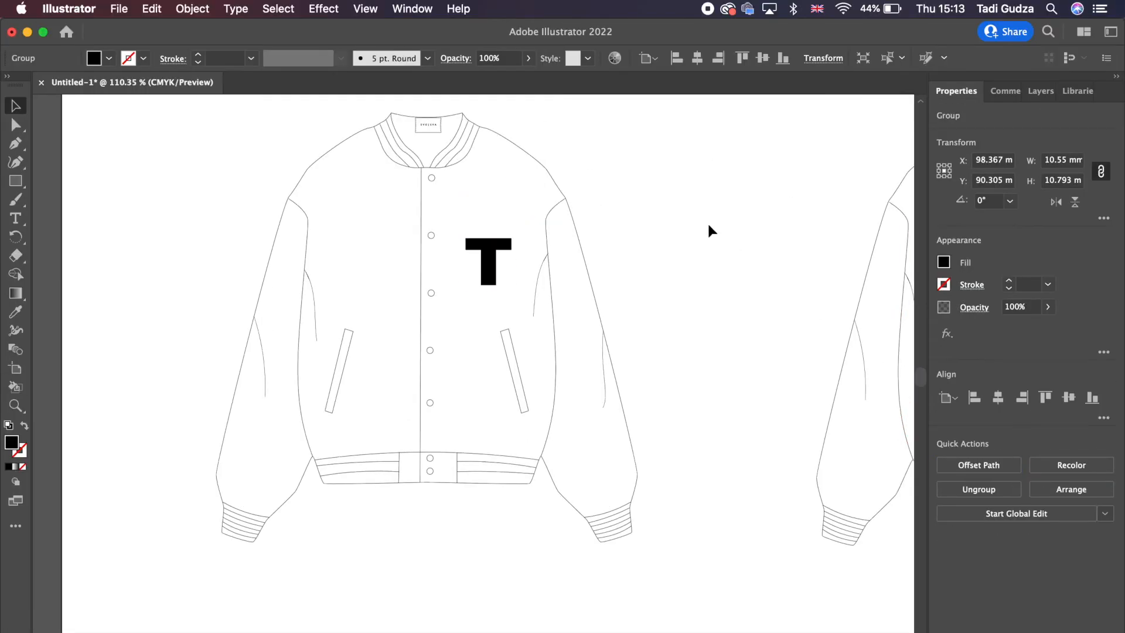
{"action": "left_click_drag", "start_coordinate": [488, 264], "coordinate": [494, 269]}
{"action": "left_click", "coordinate": [601, 222]}
Swap the T's black fill for a 1 pt black outline with no fill
{"action": "left_click", "coordinate": [502, 260]}
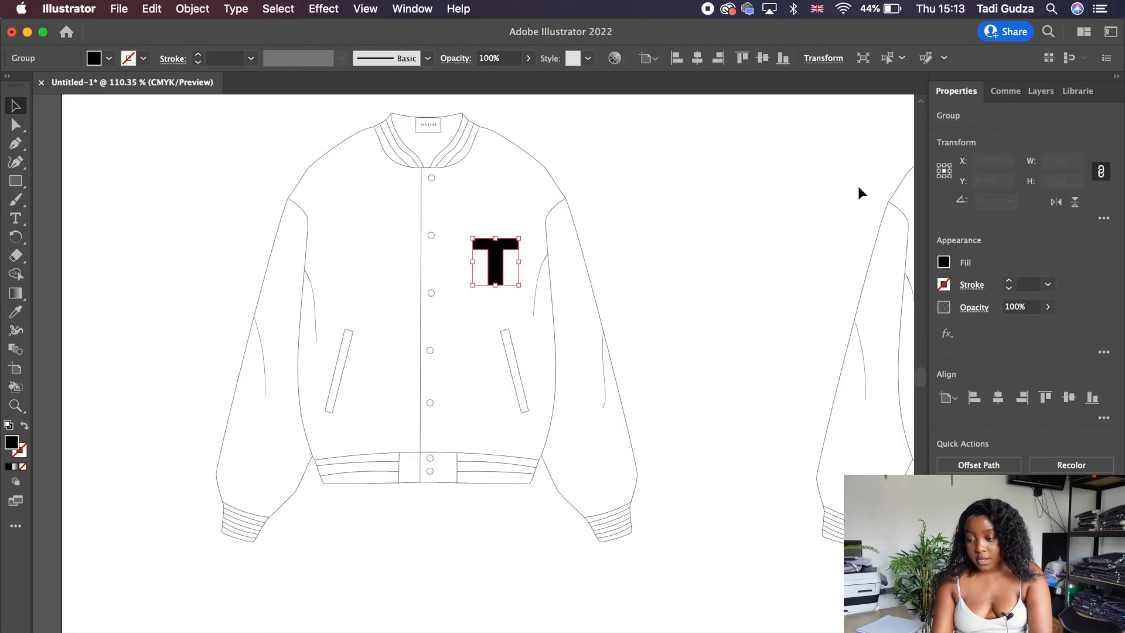
{"action": "left_click", "coordinate": [944, 262]}
{"action": "left_click", "coordinate": [765, 302]}
{"action": "left_click", "coordinate": [995, 271]}
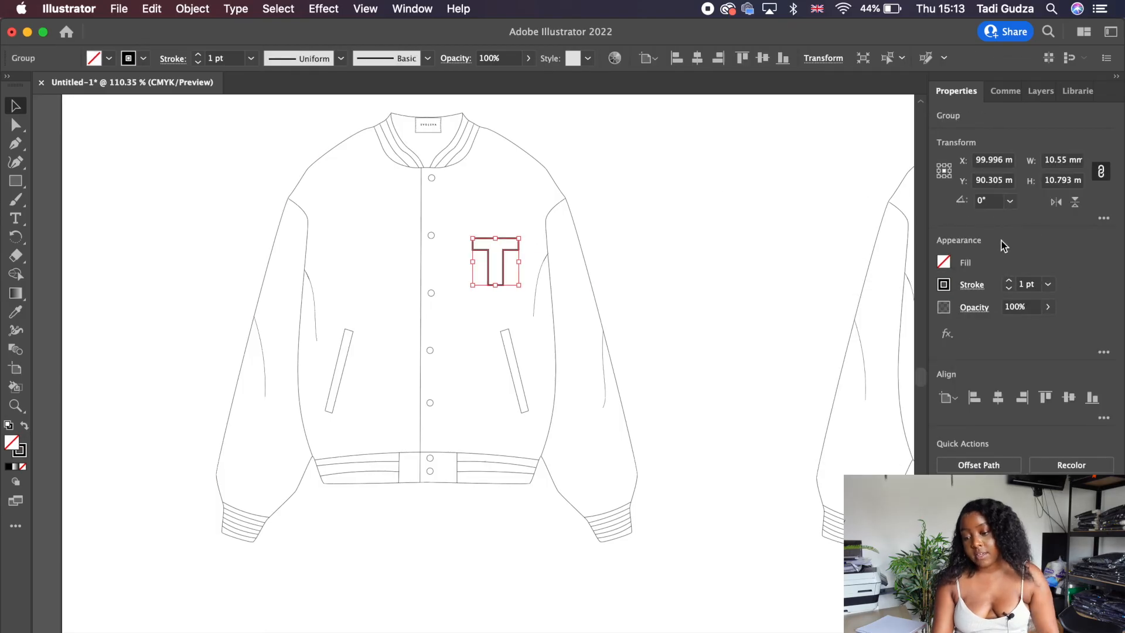
{"action": "left_click", "coordinate": [631, 227]}
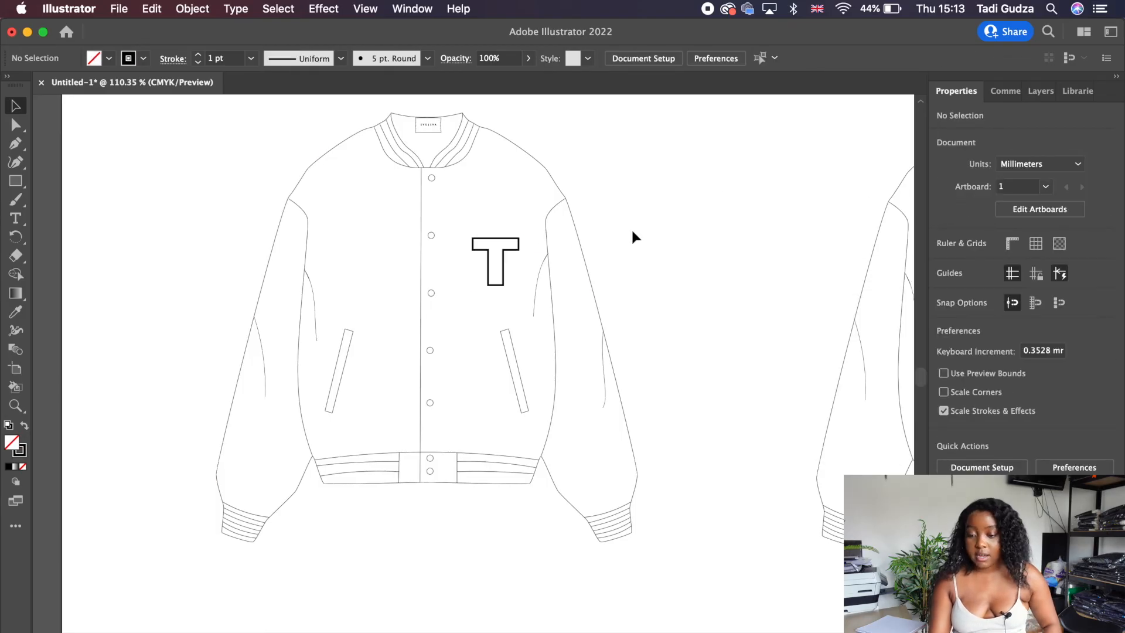
Select the front jacket's outline, seams, collar, buttons, pockets, waistband, cuffs and T, and make them a Live Paint group
{"action": "scroll", "coordinate": [583, 184], "scroll_direction": "down", "scroll_amount": 3}
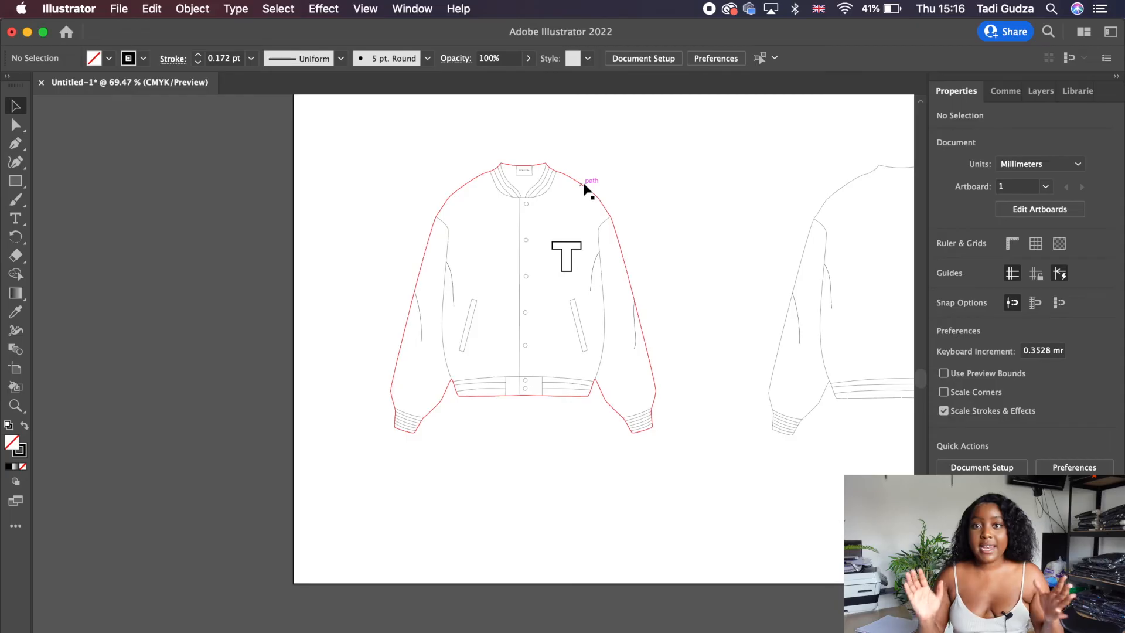
{"action": "scroll", "coordinate": [589, 163], "scroll_direction": "down", "scroll_amount": 2}
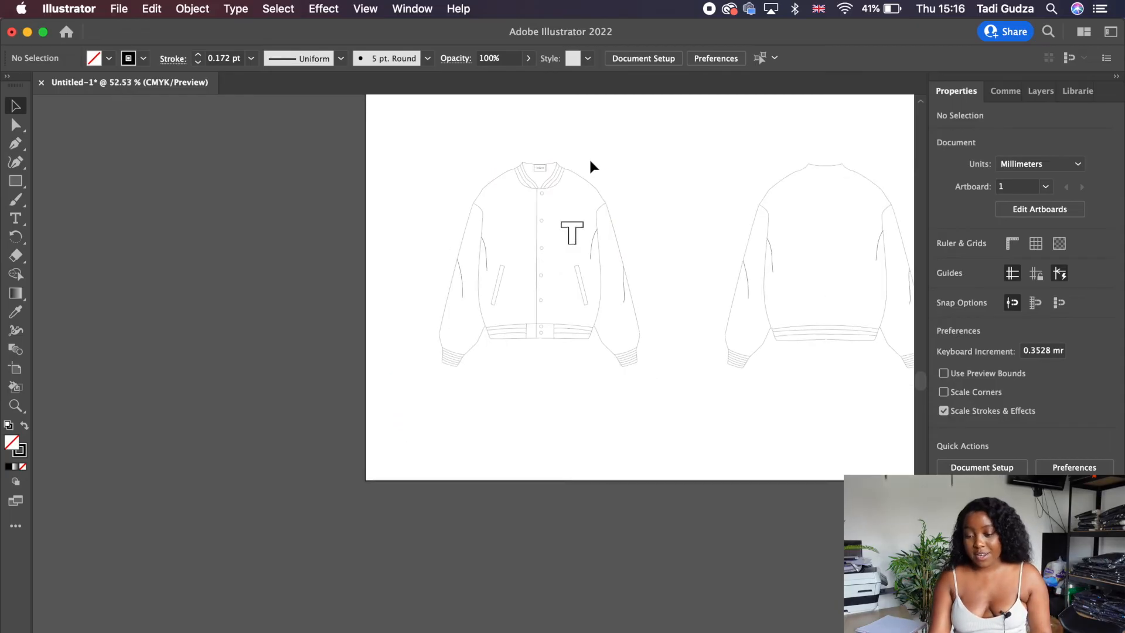
{"action": "scroll", "coordinate": [578, 183], "scroll_direction": "up", "scroll_amount": 2}
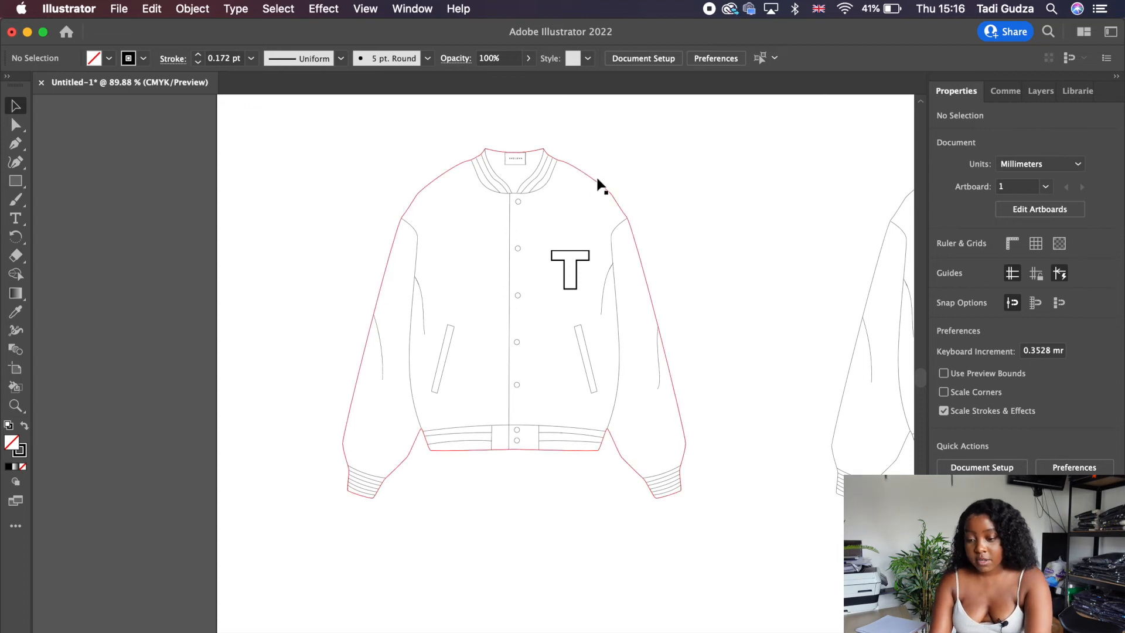
{"action": "left_click", "coordinate": [597, 180]}
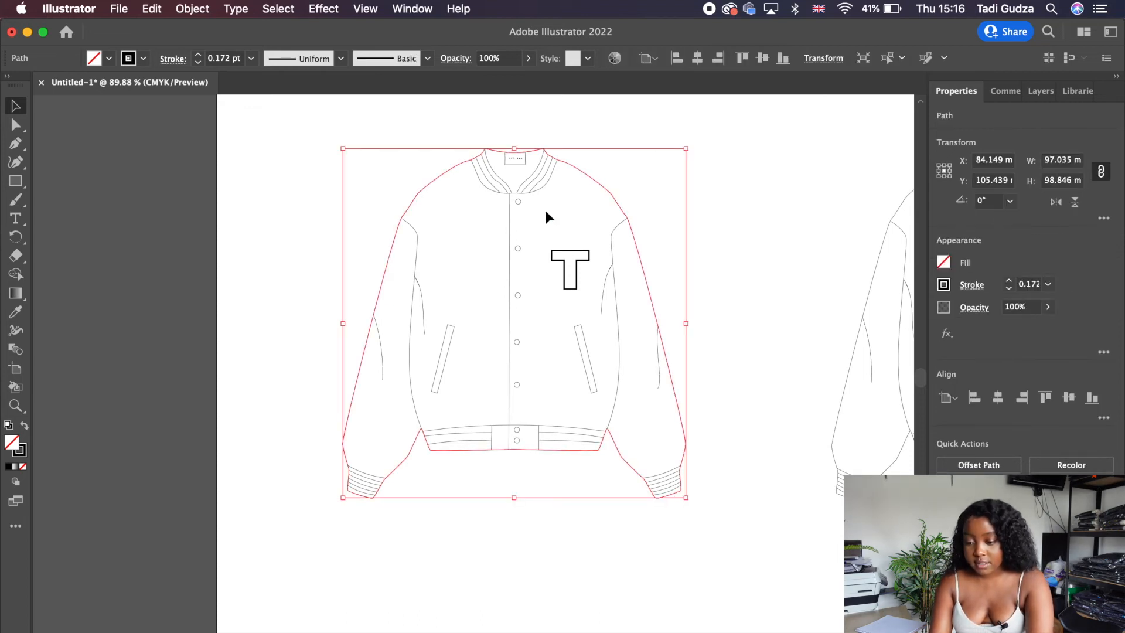
{"action": "scroll", "coordinate": [485, 186], "scroll_direction": "up", "scroll_amount": 2}
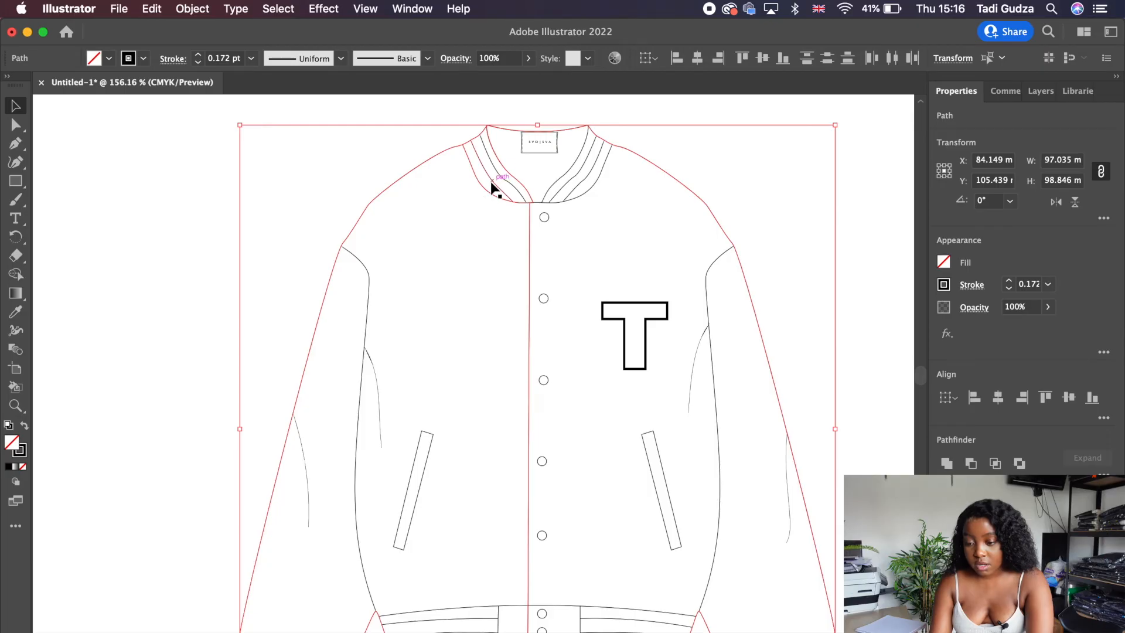
{"action": "scroll", "coordinate": [526, 492], "scroll_direction": "down", "scroll_amount": 4}
{"action": "left_click", "coordinate": [489, 491], "text": "shift"}
{"action": "left_click", "coordinate": [489, 477], "text": "shift"}
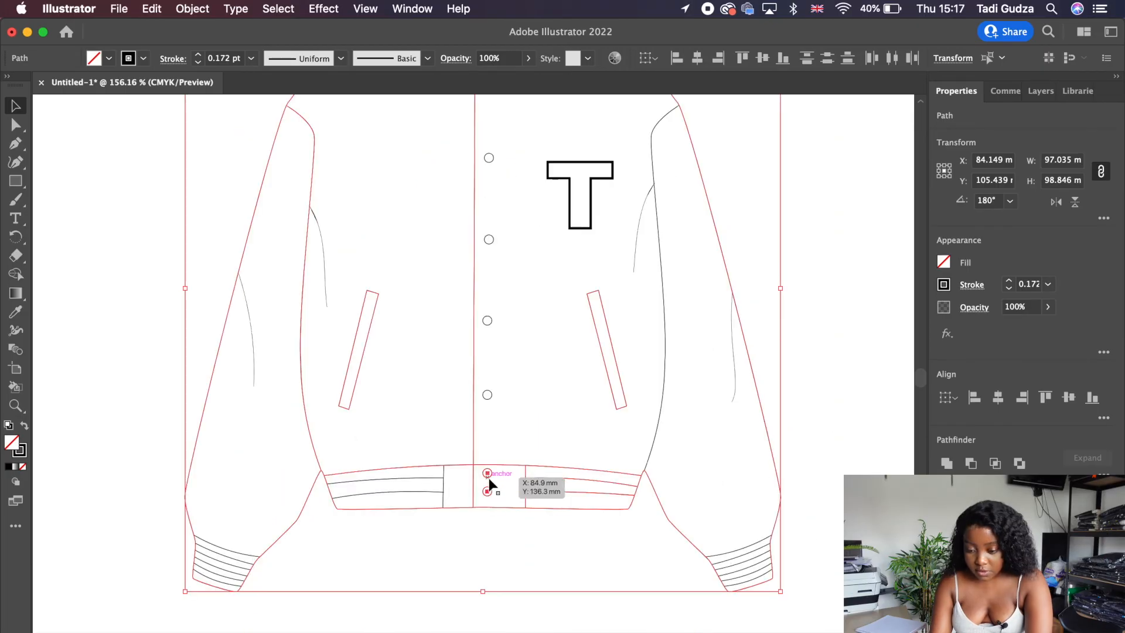
{"action": "left_click", "coordinate": [414, 491], "text": "shift"}
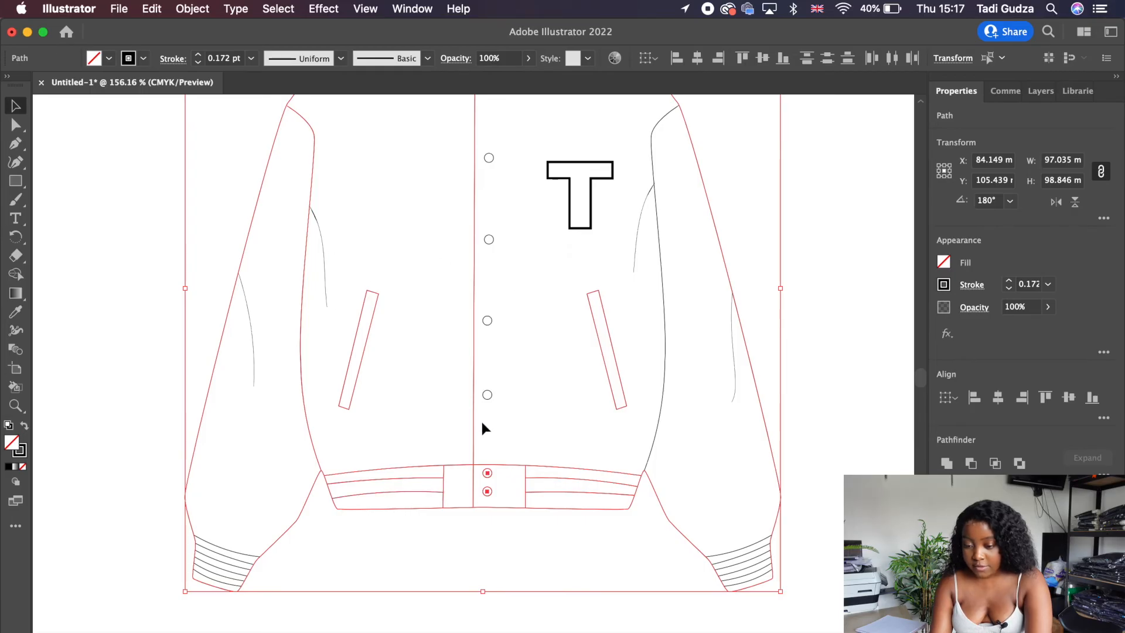
{"action": "left_click", "coordinate": [488, 395], "text": "shift"}
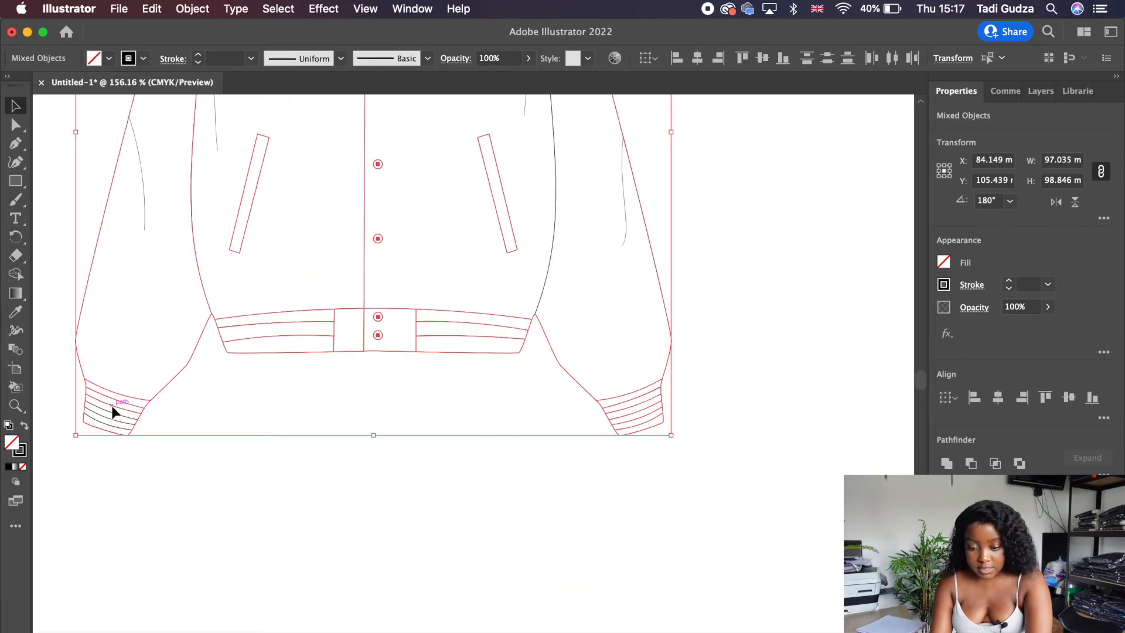
{"action": "left_click", "coordinate": [102, 416], "text": "shift"}
{"action": "left_click", "coordinate": [193, 9]}
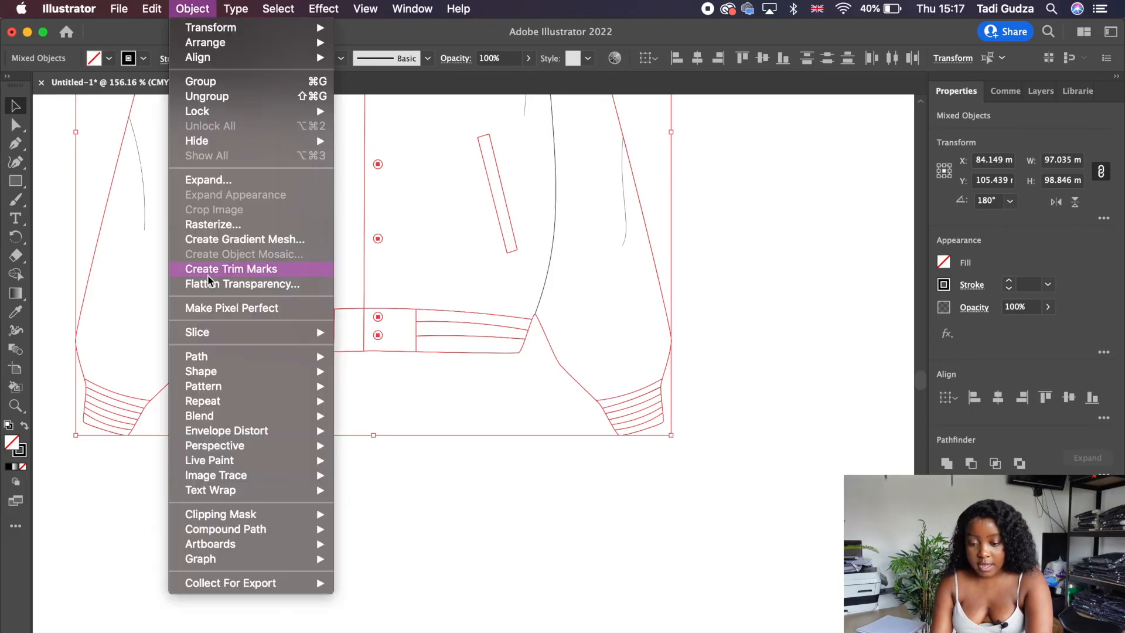
{"action": "left_click", "coordinate": [359, 460]}
{"action": "key", "text": "super+0"}
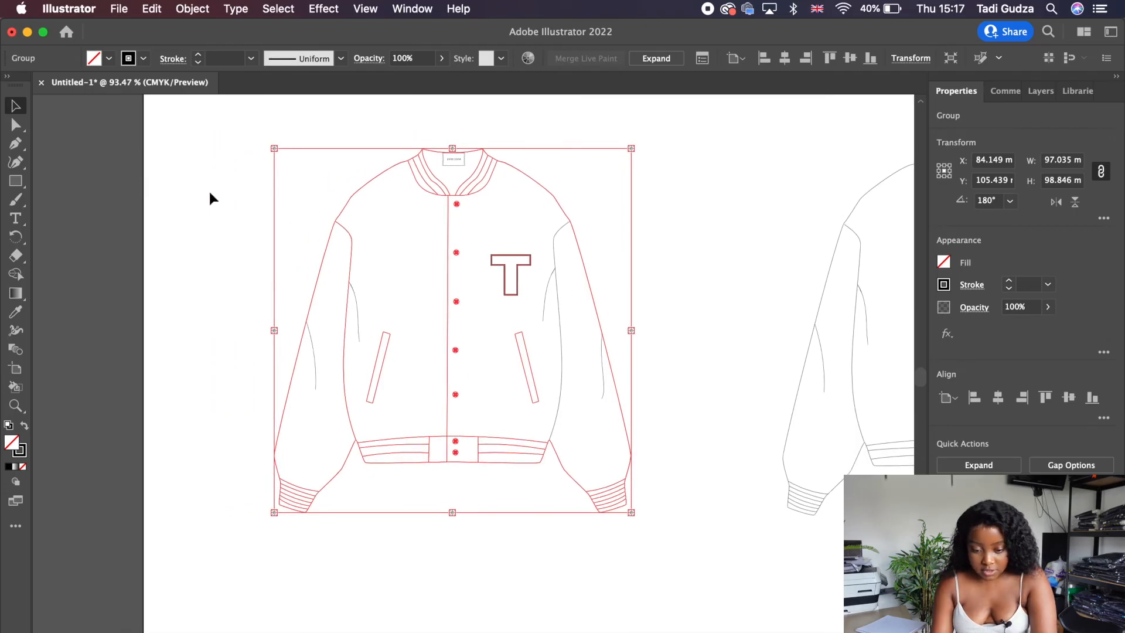
{"action": "left_click", "coordinate": [212, 198]}
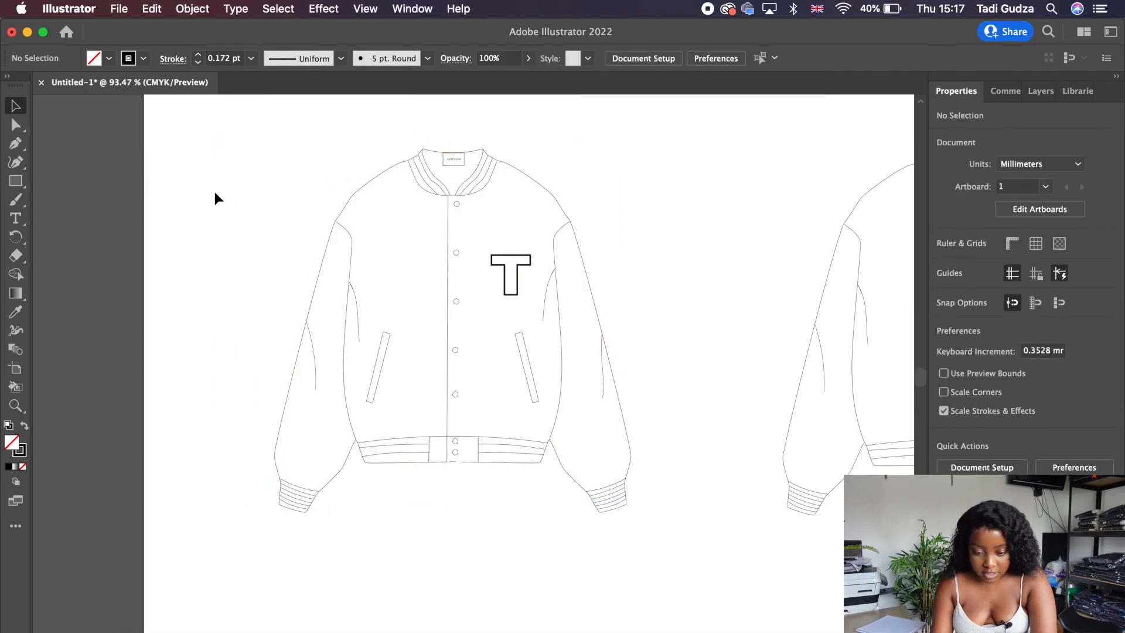
Fill both front body panels of the jacket with medium blue using the Live Paint Bucket
{"action": "left_click", "coordinate": [16, 387]}
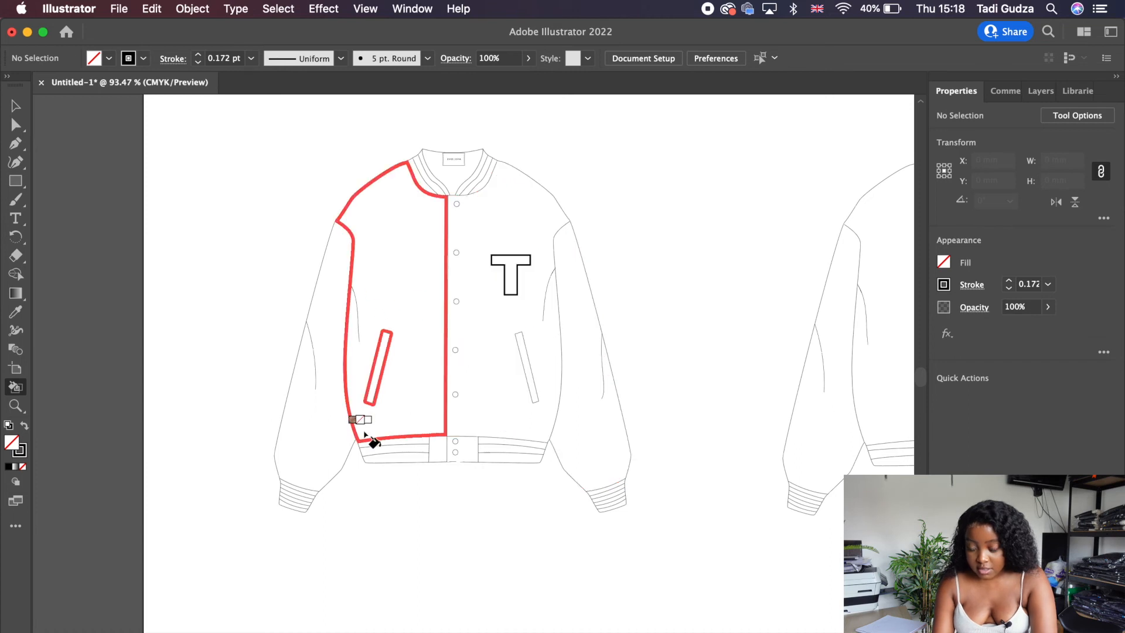
{"action": "left_click", "coordinate": [16, 107]}
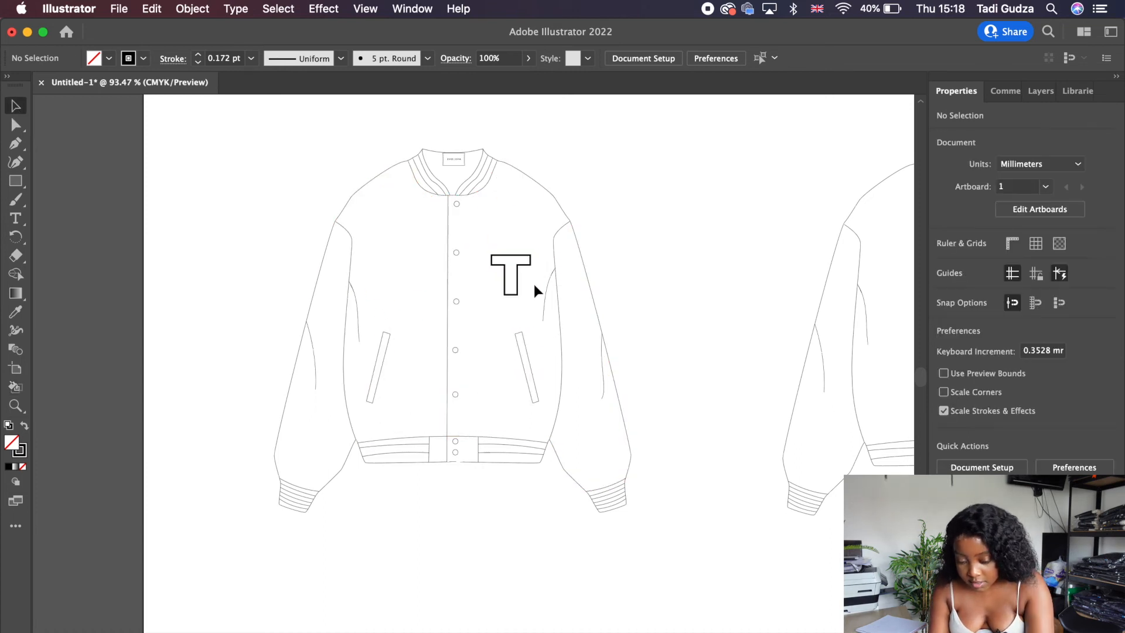
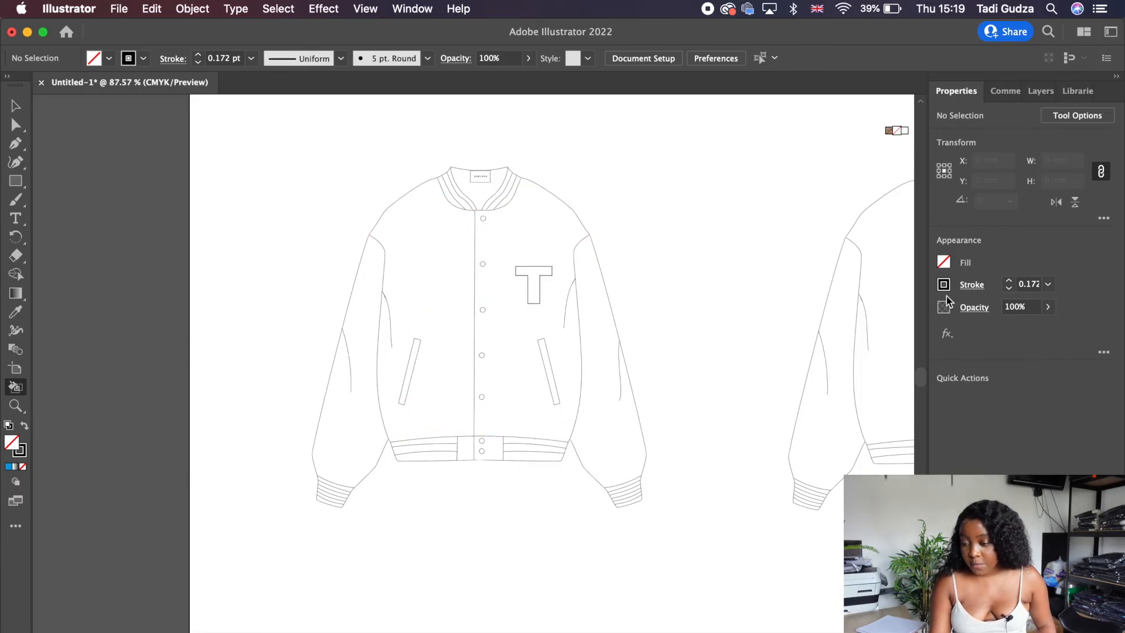
{"action": "left_click", "coordinate": [948, 265]}
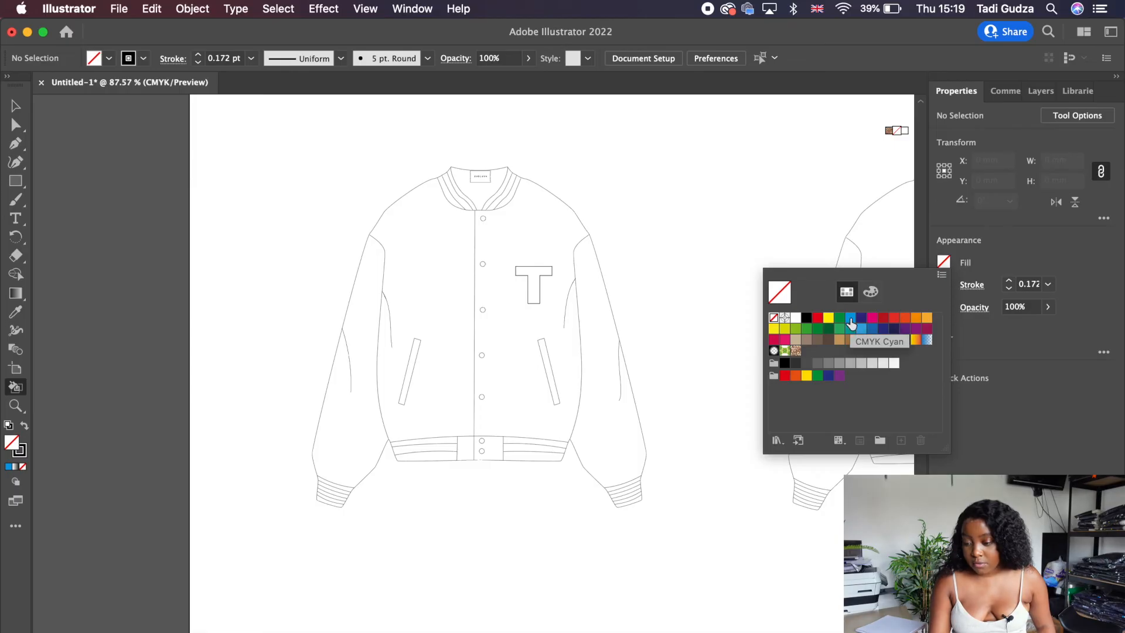
{"action": "left_click", "coordinate": [872, 328]}
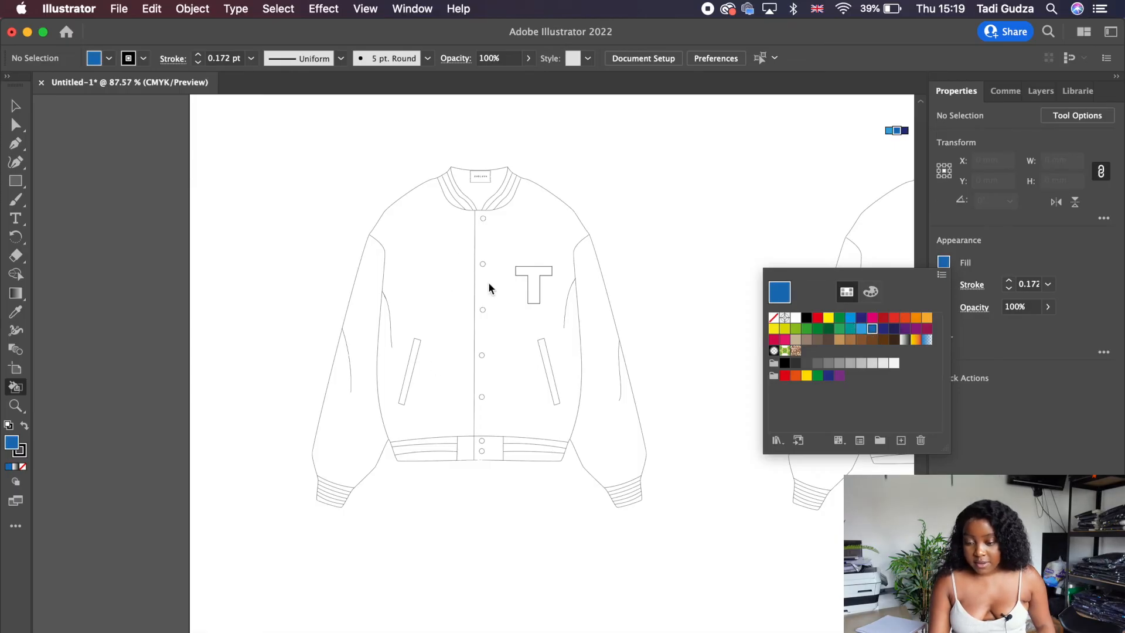
{"action": "left_click", "coordinate": [820, 172]}
{"action": "left_click", "coordinate": [435, 281]}
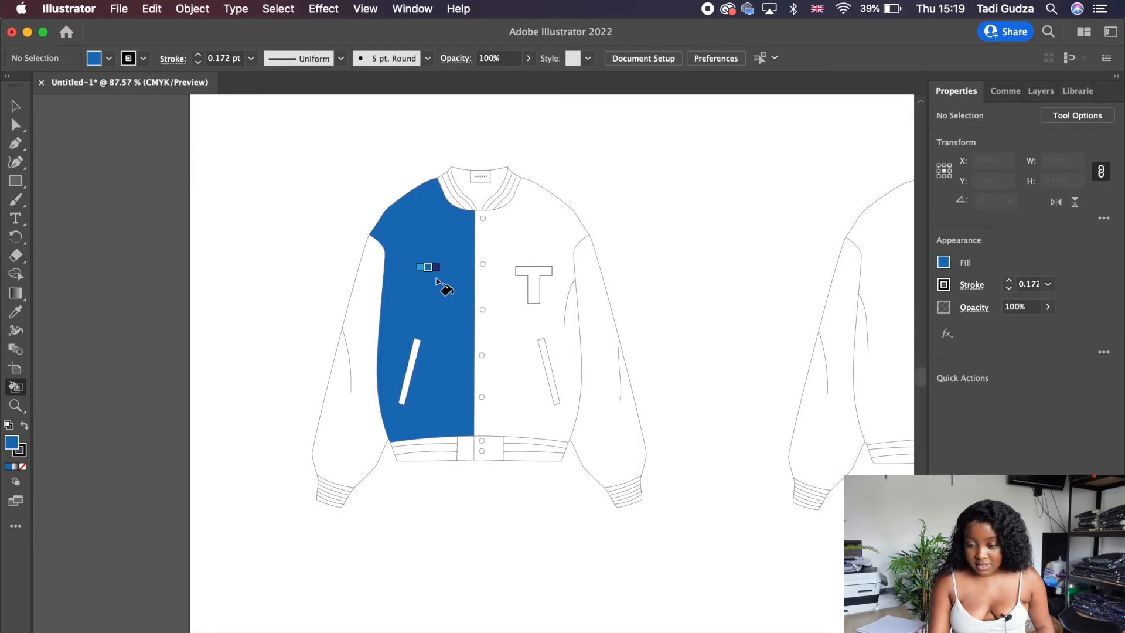
{"action": "left_click", "coordinate": [510, 311]}
Fill the middle stripes of the collar and of the front waistband with the same blue
{"action": "scroll", "coordinate": [534, 581], "scroll_direction": "up", "scroll_amount": 1}
{"action": "scroll", "coordinate": [458, 126], "scroll_direction": "up", "scroll_amount": 8}
{"action": "left_click", "coordinate": [432, 217]}
{"action": "left_click", "coordinate": [538, 219]}
{"action": "scroll", "coordinate": [485, 375], "scroll_direction": "down", "scroll_amount": 2}
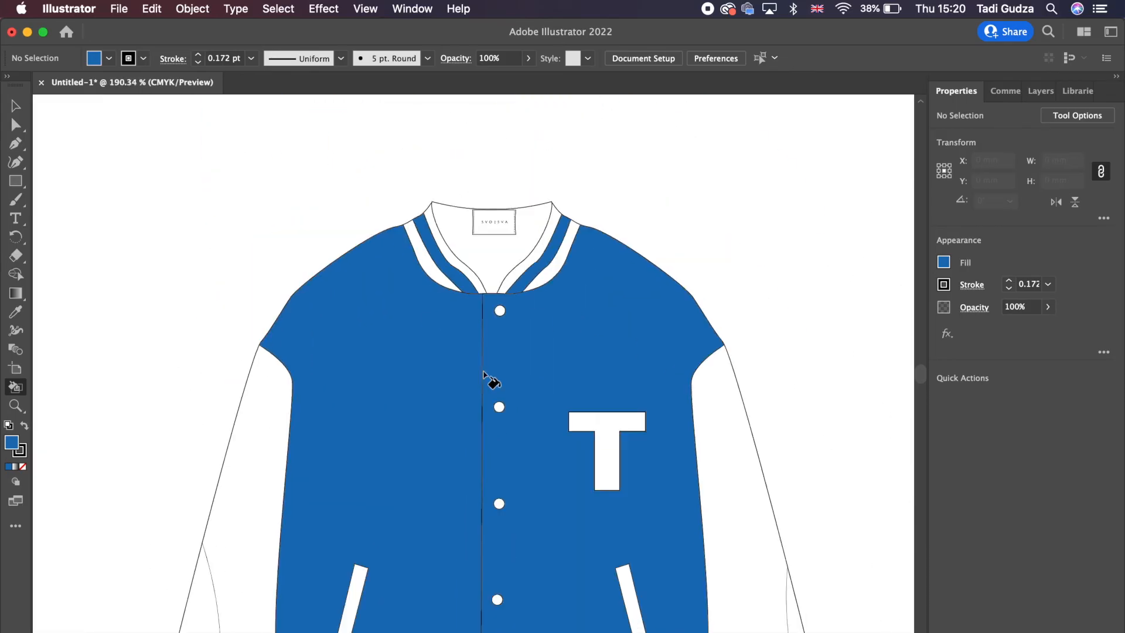
{"action": "scroll", "coordinate": [487, 378], "scroll_direction": "down", "scroll_amount": 5}
{"action": "left_click", "coordinate": [448, 501]}
{"action": "left_click", "coordinate": [641, 503]}
{"action": "scroll", "coordinate": [647, 508], "scroll_direction": "down", "scroll_amount": 6}
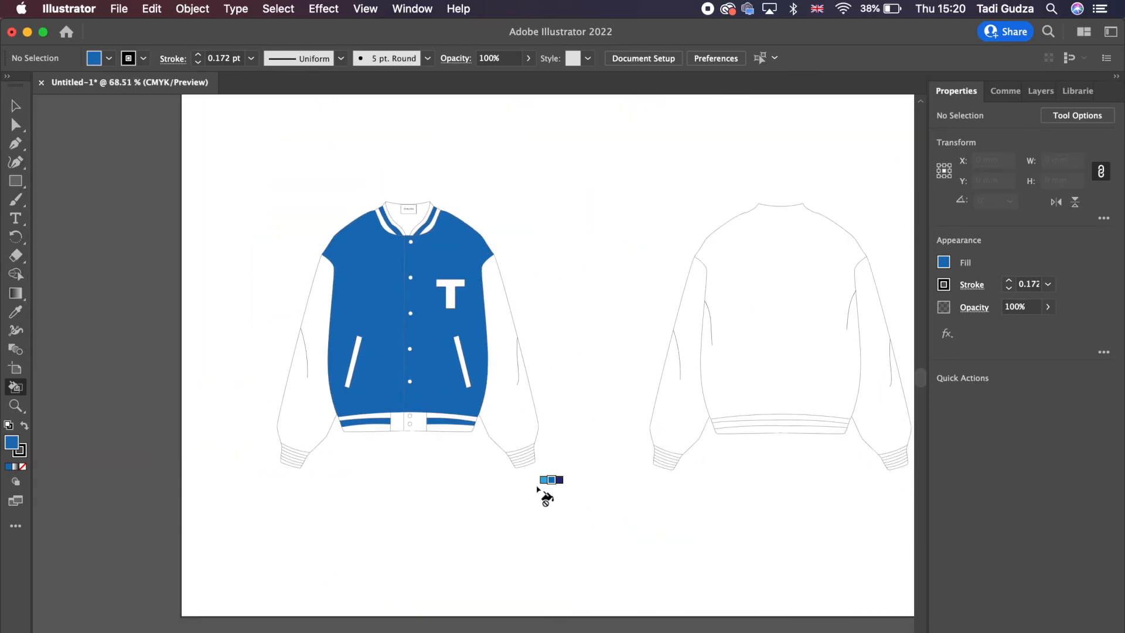
Choose a light grey fill and colour both sleeves of the front jacket with it
{"action": "left_click", "coordinate": [943, 262]}
{"action": "left_click", "coordinate": [872, 363]}
{"action": "left_click", "coordinate": [573, 267]}
{"action": "left_click", "coordinate": [510, 328]}
{"action": "left_click", "coordinate": [307, 352]}
Fill the inner and outer collar stripes on both sides of the neckline with light grey
{"action": "scroll", "coordinate": [391, 219], "scroll_direction": "up", "scroll_amount": 6}
{"action": "left_click", "coordinate": [371, 234]}
{"action": "left_click", "coordinate": [396, 228]}
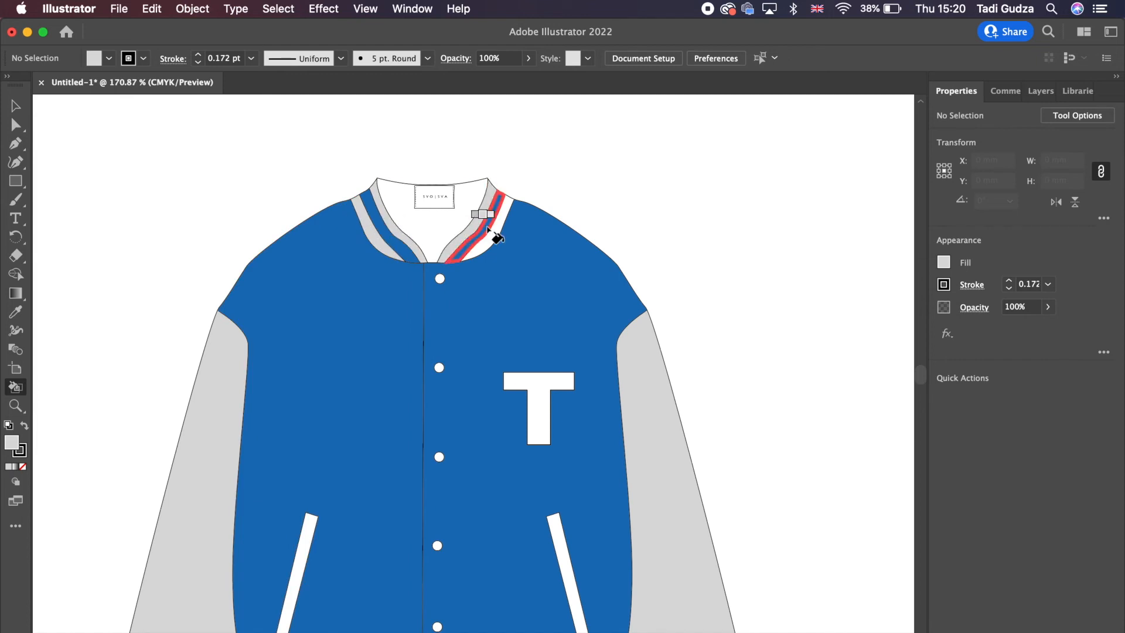
{"action": "left_click", "coordinate": [487, 228]}
Fill alternate stripes of the cuff on the drawing's left sleeve with light grey
{"action": "scroll", "coordinate": [352, 305], "scroll_direction": "down", "scroll_amount": 5}
{"action": "scroll", "coordinate": [263, 532], "scroll_direction": "up", "scroll_amount": 7}
{"action": "left_click", "coordinate": [234, 457]}
{"action": "left_click", "coordinate": [205, 482]}
{"action": "left_click", "coordinate": [188, 516]}
Fill the upper and lower waistband stripes and alternate stripes of the other cuff with light grey
{"action": "scroll", "coordinate": [355, 496], "scroll_direction": "down", "scroll_amount": 4}
{"action": "scroll", "coordinate": [354, 498], "scroll_direction": "right", "scroll_amount": 5}
{"action": "left_click", "coordinate": [580, 371]}
{"action": "left_click", "coordinate": [581, 405]}
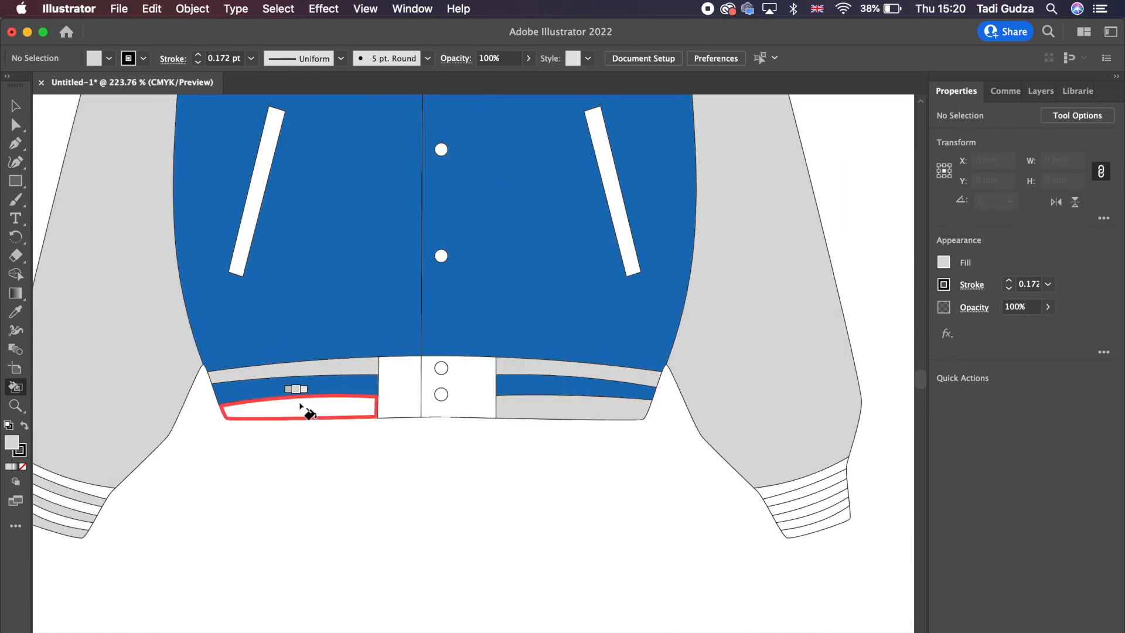
{"action": "scroll", "coordinate": [589, 563], "scroll_direction": "down", "scroll_amount": 5}
{"action": "scroll", "coordinate": [491, 522], "scroll_direction": "up", "scroll_amount": 3}
Fill the chest letter T and both pocket welts with light grey
{"action": "left_click", "coordinate": [615, 212]}
{"action": "left_click", "coordinate": [639, 349]}
{"action": "left_click", "coordinate": [427, 349]}
{"action": "scroll", "coordinate": [477, 434], "scroll_direction": "down", "scroll_amount": 3}
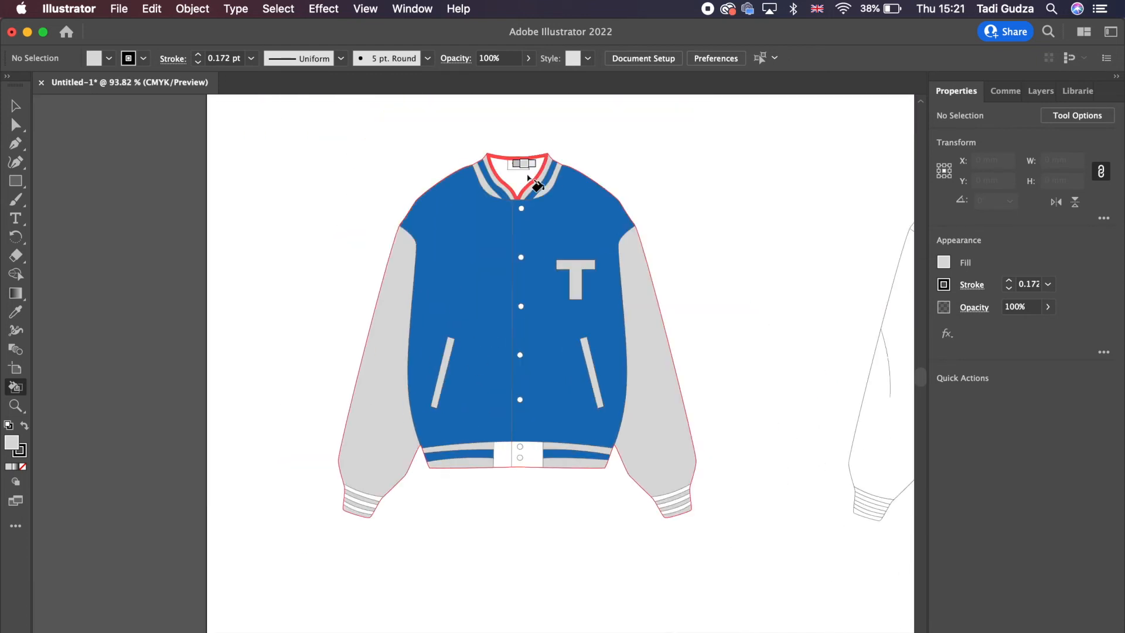
{"action": "scroll", "coordinate": [542, 146], "scroll_direction": "up", "scroll_amount": 6}
{"action": "left_click", "coordinate": [476, 208]}
{"action": "key", "text": "super+z"}
Fill the two button tabs at the centre of the waistband with light grey
{"action": "scroll", "coordinate": [476, 207], "scroll_direction": "down", "scroll_amount": 7}
{"action": "left_click", "coordinate": [509, 422]}
{"action": "left_click", "coordinate": [552, 420]}
{"action": "scroll", "coordinate": [527, 586], "scroll_direction": "down", "scroll_amount": 1}
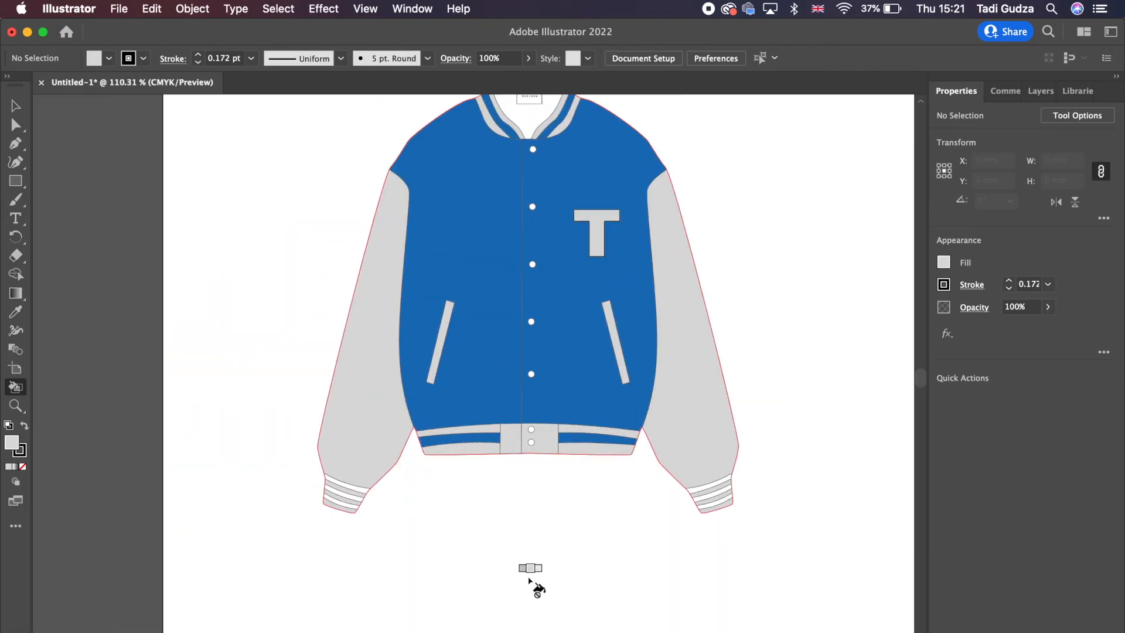
Switch the fill back to medium blue and colour both centre waistband tabs with it
{"action": "left_click", "coordinate": [943, 261]}
{"action": "left_click", "coordinate": [872, 329]}
{"action": "left_click", "coordinate": [428, 486]}
{"action": "left_click", "coordinate": [515, 443]}
{"action": "left_click", "coordinate": [544, 439]}
Fill the remaining white stripes on both cuffs of the front jacket with blue
{"action": "scroll", "coordinate": [381, 496], "scroll_direction": "up", "scroll_amount": 6}
{"action": "left_click", "coordinate": [594, 413]}
{"action": "left_click", "coordinate": [595, 458]}
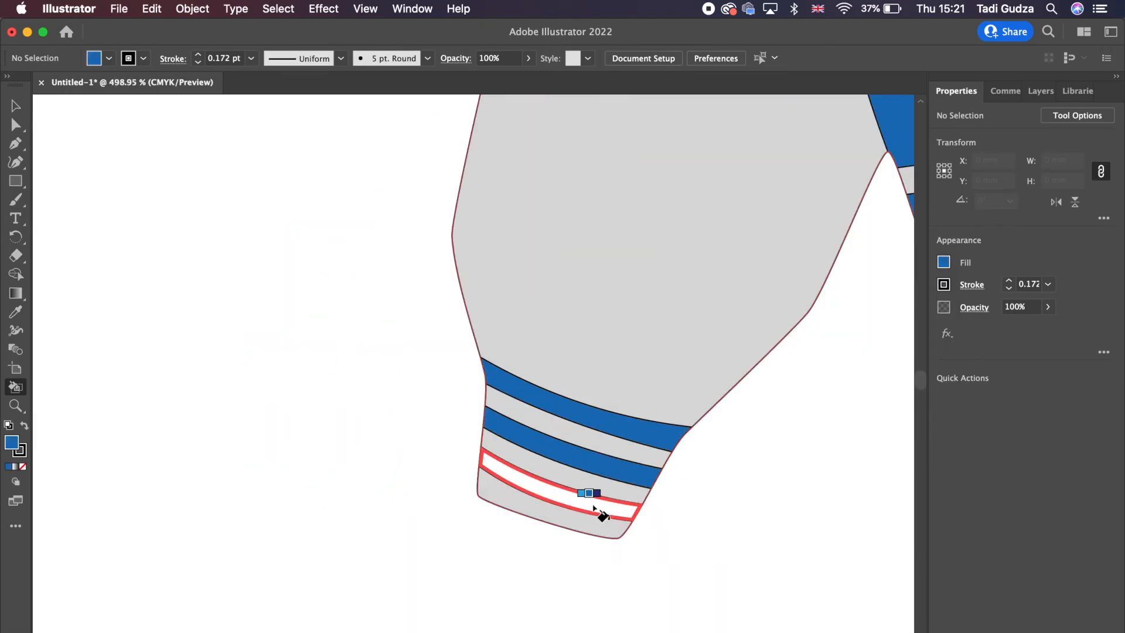
{"action": "scroll", "coordinate": [596, 508], "scroll_direction": "down", "scroll_amount": 6}
{"action": "scroll", "coordinate": [756, 498], "scroll_direction": "up", "scroll_amount": 5}
{"action": "left_click", "coordinate": [564, 472]}
{"action": "left_click", "coordinate": [551, 511]}
{"action": "left_click", "coordinate": [551, 544]}
{"action": "scroll", "coordinate": [410, 520], "scroll_direction": "down", "scroll_amount": 6}
Turn the back jacket's outline, seams, waistband and cuff lines into a Live Paint group, leaving out the loose crease lines
{"action": "scroll", "coordinate": [223, 513], "scroll_direction": "up", "scroll_amount": 3}
{"action": "key", "text": "v"}
{"action": "left_click", "coordinate": [684, 199]}
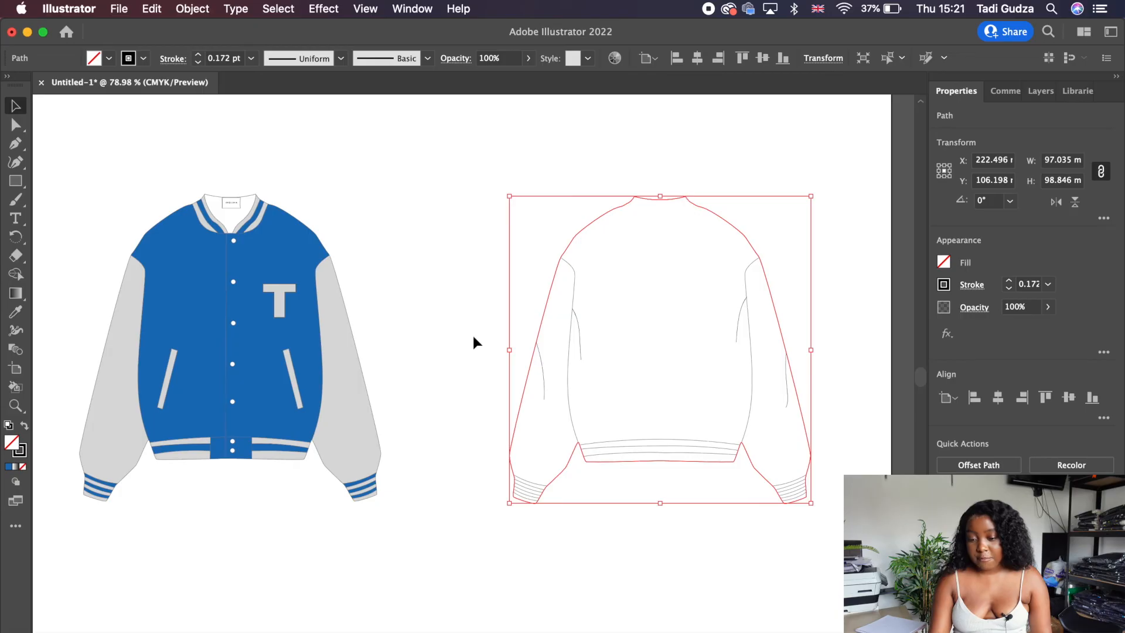
{"action": "left_click", "coordinate": [449, 302]}
{"action": "scroll", "coordinate": [334, 276], "scroll_direction": "right", "scroll_amount": 5}
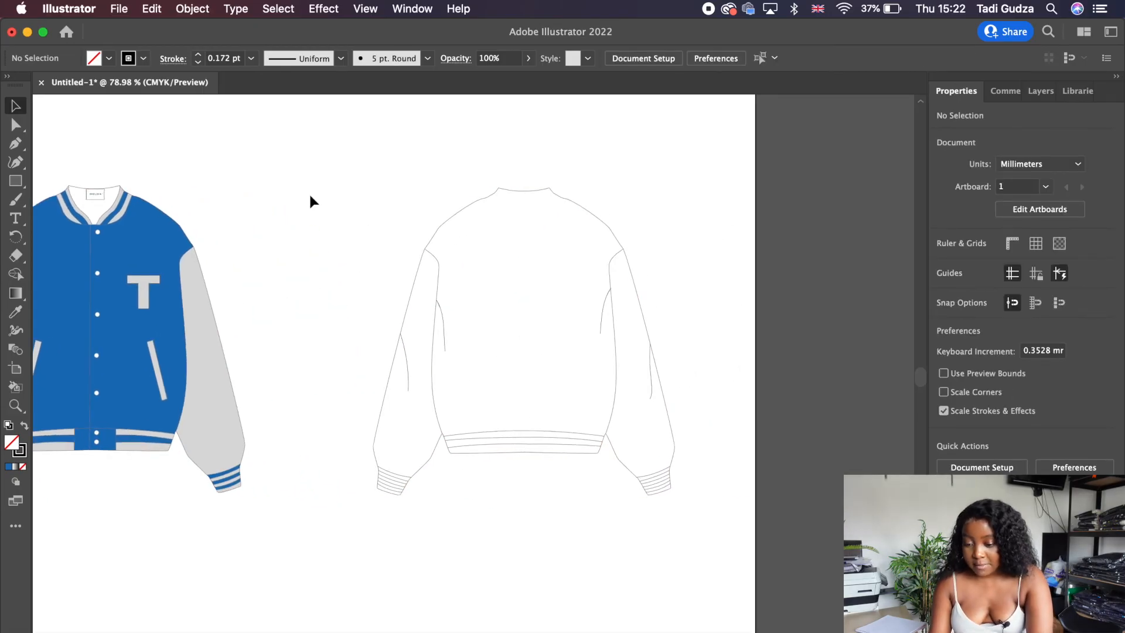
{"action": "left_click_drag", "start_coordinate": [311, 134], "coordinate": [708, 467]}
{"action": "scroll", "coordinate": [708, 467], "scroll_direction": "up", "scroll_amount": 2}
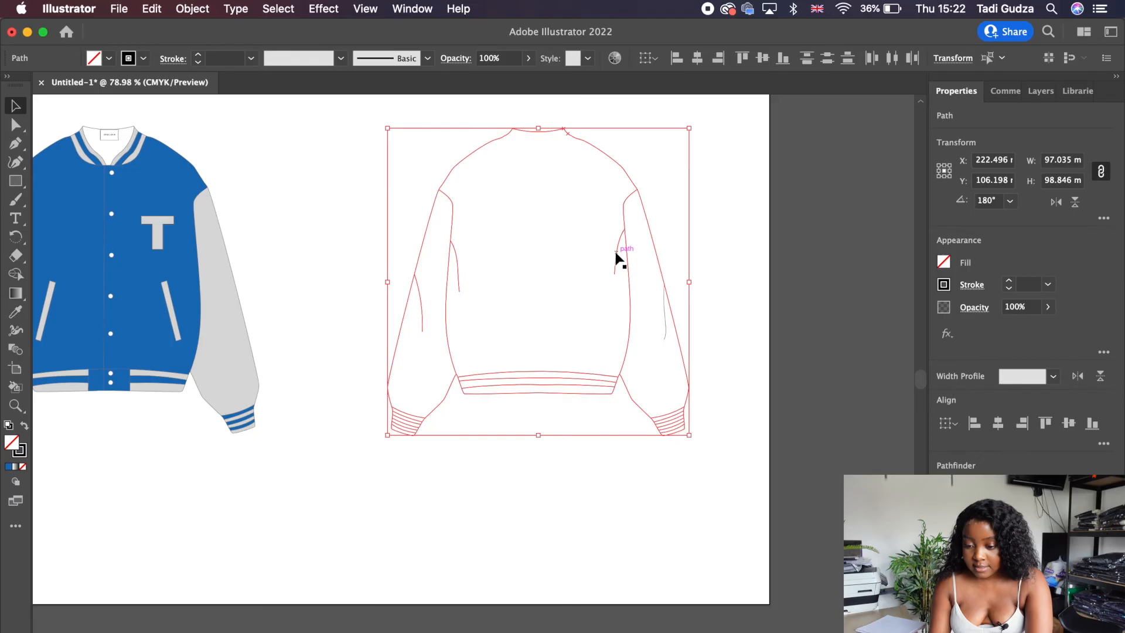
{"action": "left_click", "coordinate": [420, 310], "text": "shift"}
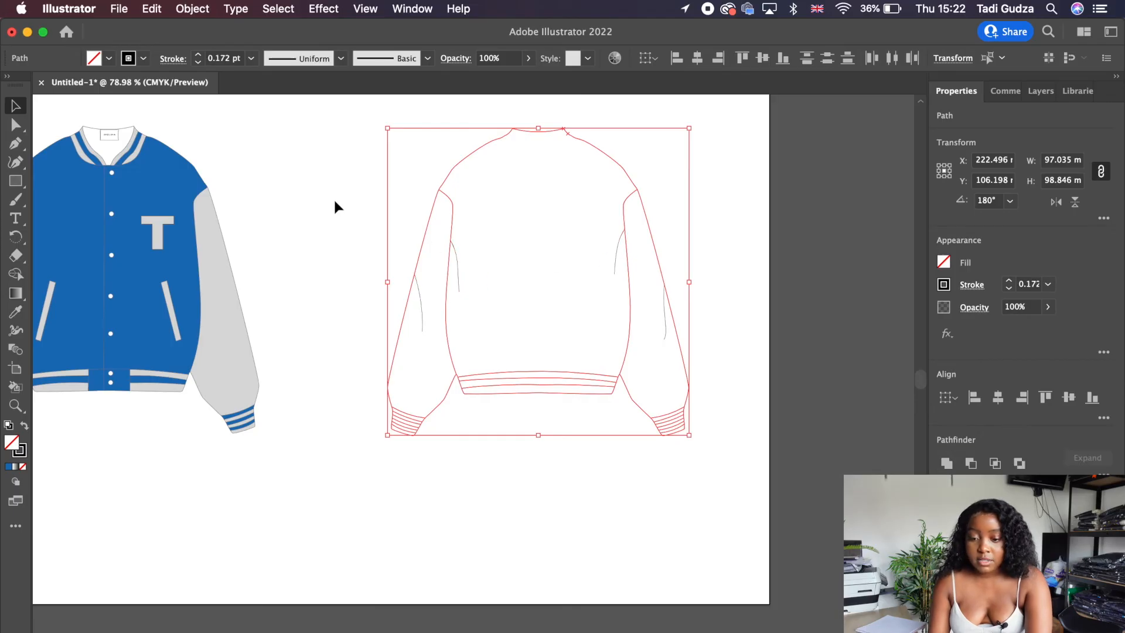
{"action": "left_click", "coordinate": [193, 9]}
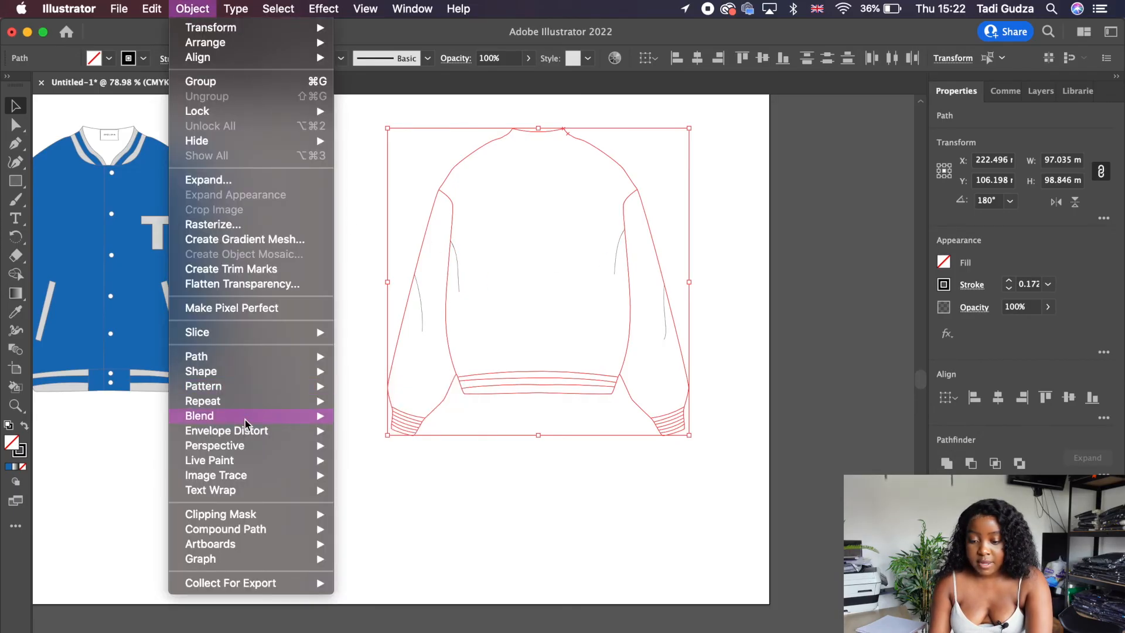
{"action": "mouse_move", "coordinate": [223, 460]}
{"action": "left_click", "coordinate": [359, 460]}
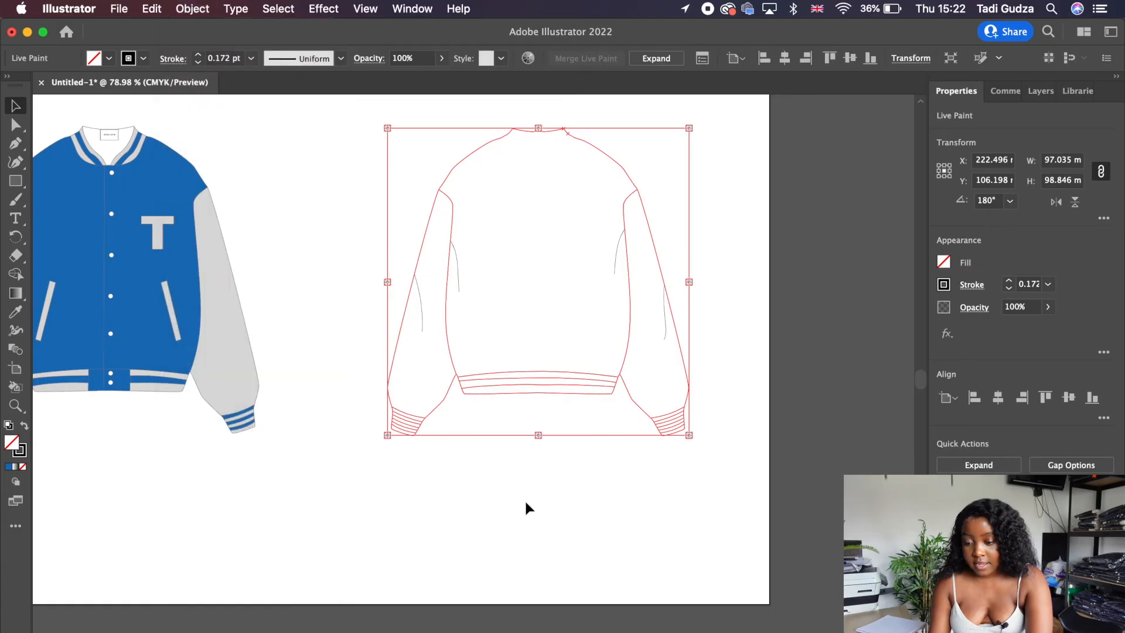
{"action": "left_click", "coordinate": [525, 498]}
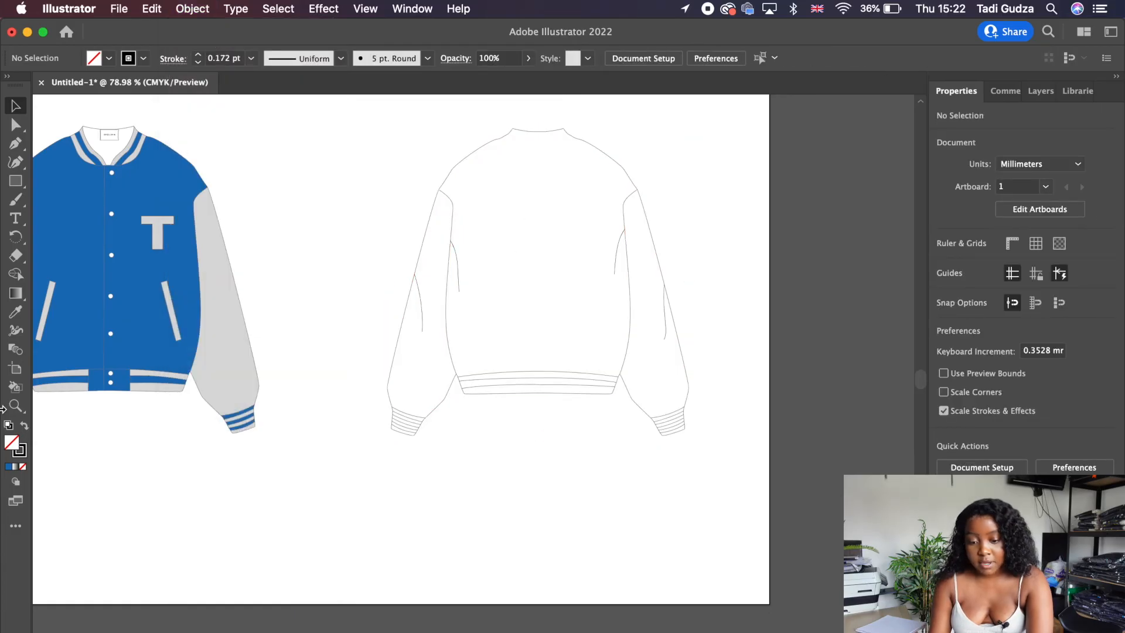
Fill the back jacket's body panel with medium blue using the Live Paint Bucket
{"action": "left_click", "coordinate": [16, 387]}
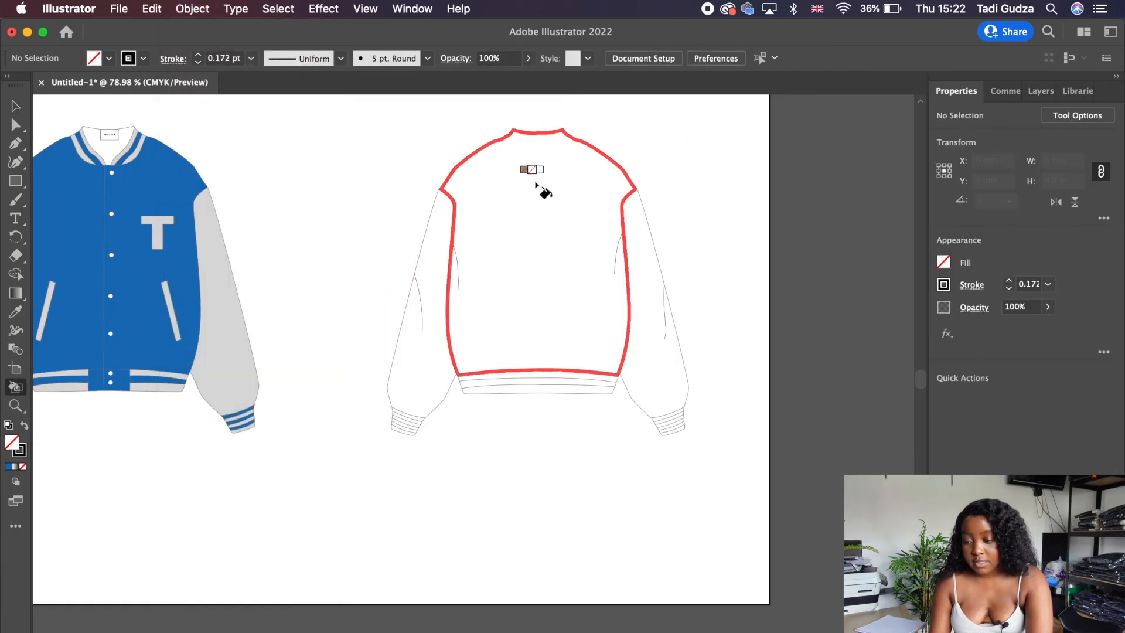
{"action": "left_click", "coordinate": [944, 262]}
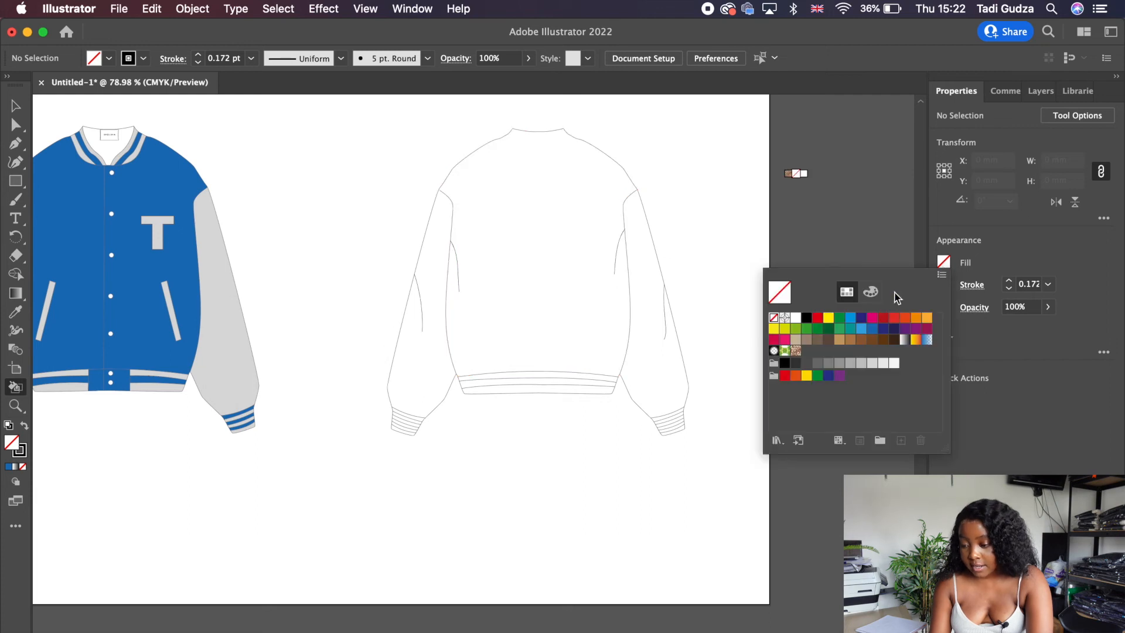
{"action": "left_click", "coordinate": [872, 329]}
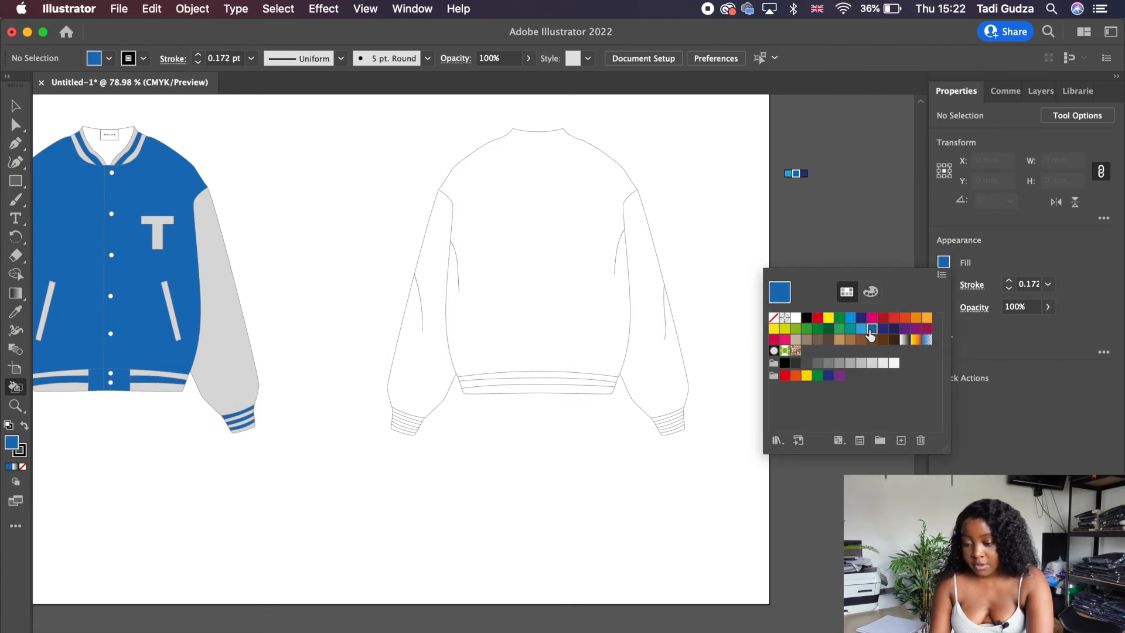
{"action": "left_click", "coordinate": [530, 213]}
{"action": "left_click", "coordinate": [500, 198]}
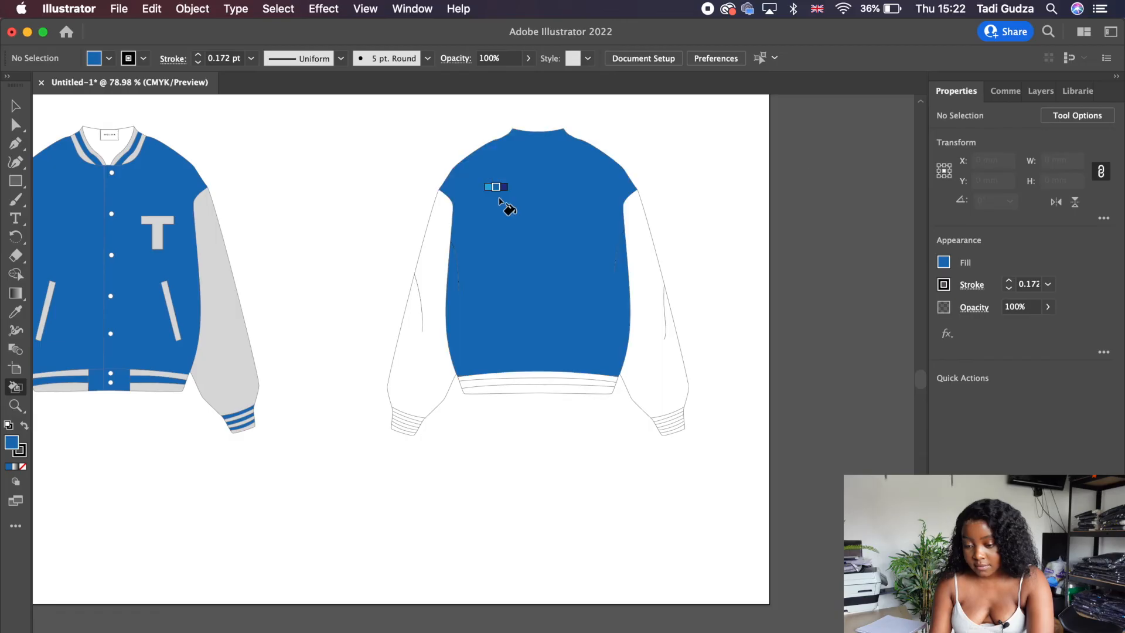
Fill the back waistband's middle stripe and three alternating stripes on each back cuff with blue
{"action": "scroll", "coordinate": [500, 360], "scroll_direction": "up", "scroll_amount": 3}
{"action": "left_click", "coordinate": [450, 394]}
{"action": "scroll", "coordinate": [427, 413], "scroll_direction": "up", "scroll_amount": 5}
{"action": "left_click", "coordinate": [511, 413]}
{"action": "left_click", "coordinate": [513, 437]}
{"action": "left_click", "coordinate": [515, 453]}
{"action": "scroll", "coordinate": [514, 445], "scroll_direction": "right", "scroll_amount": 8}
{"action": "left_click", "coordinate": [711, 377]}
{"action": "left_click", "coordinate": [712, 396]}
{"action": "left_click", "coordinate": [715, 410]}
Switch the fill to light grey and colour the back jacket's sleeves and the waistband's outer stripes
{"action": "left_click", "coordinate": [944, 262]}
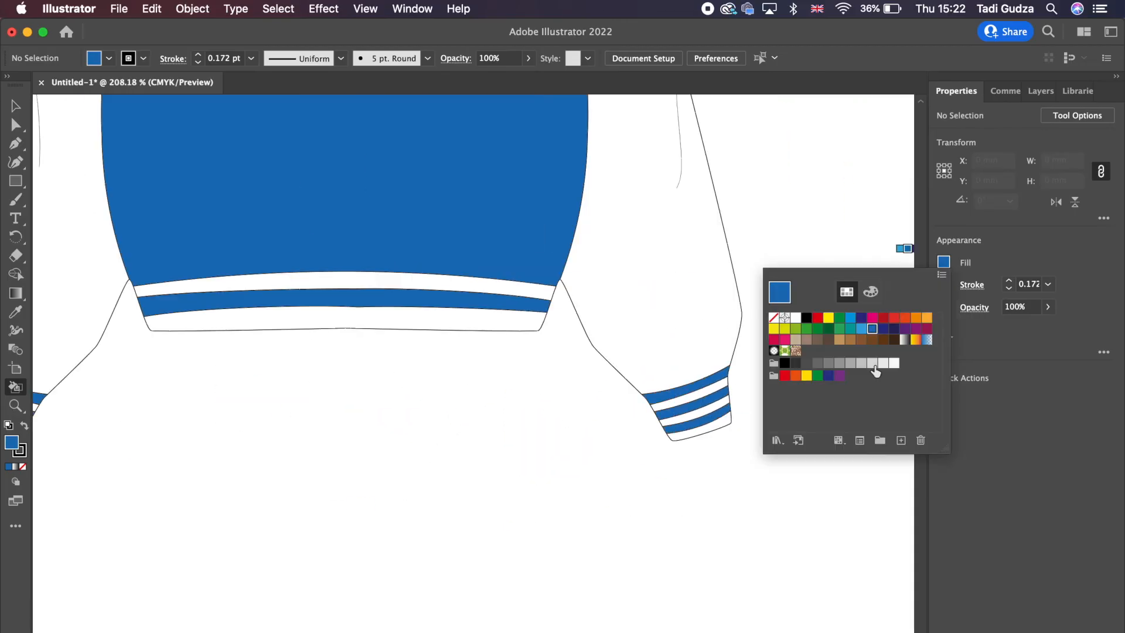
{"action": "left_click", "coordinate": [874, 363]}
{"action": "left_click", "coordinate": [668, 305]}
{"action": "scroll", "coordinate": [376, 517], "scroll_direction": "up", "scroll_amount": 4}
{"action": "left_click", "coordinate": [466, 440]}
{"action": "left_click", "coordinate": [457, 469]}
Fill the remaining white stripes on the back jacket's cuffs with light grey
{"action": "scroll", "coordinate": [651, 502], "scroll_direction": "right", "scroll_amount": 8}
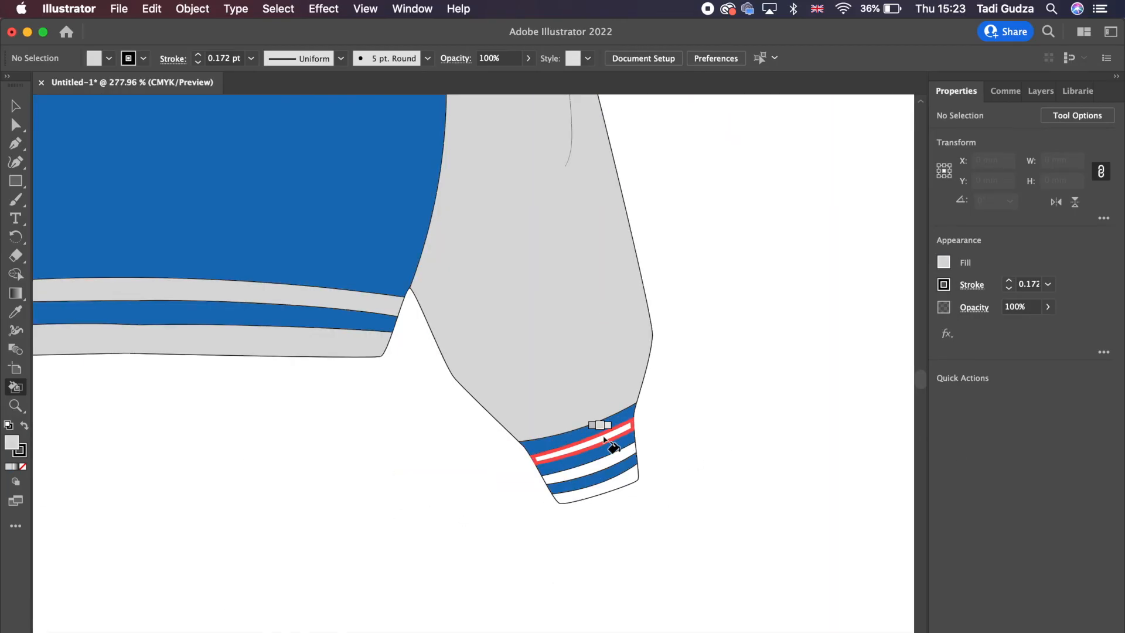
{"action": "left_click", "coordinate": [605, 442]}
{"action": "left_click", "coordinate": [598, 483]}
{"action": "scroll", "coordinate": [469, 469], "scroll_direction": "down", "scroll_amount": 8}
{"action": "scroll", "coordinate": [324, 299], "scroll_direction": "up", "scroll_amount": 3}
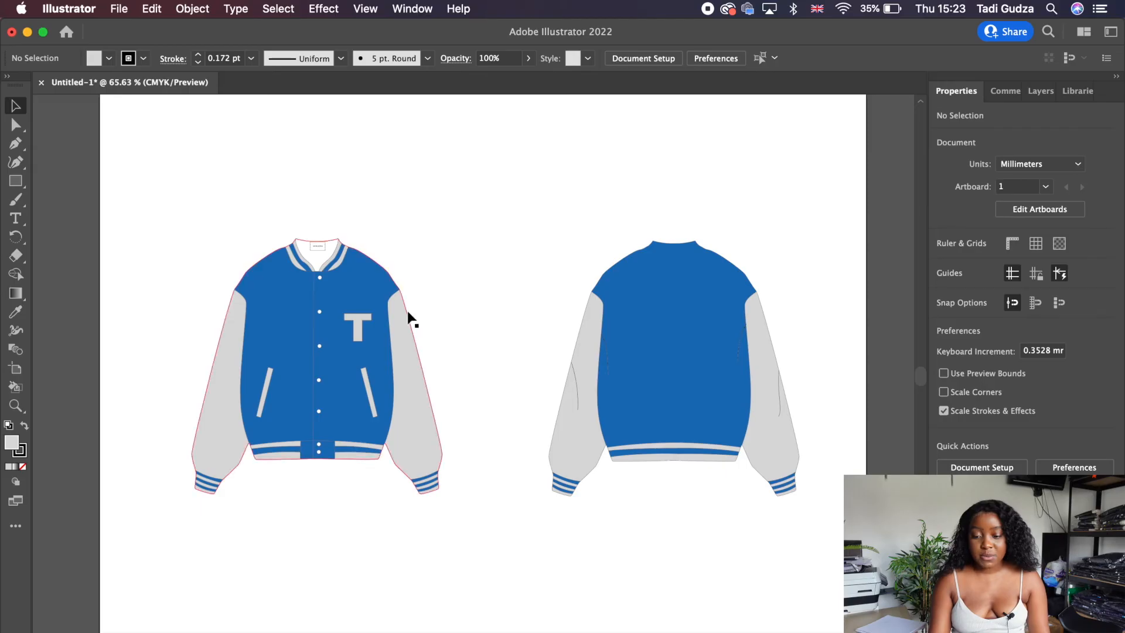
Isolate the chest letter T on the front jacket and give it a white-to-black gradient fill
{"action": "left_click", "coordinate": [357, 336]}
{"action": "scroll", "coordinate": [356, 332], "scroll_direction": "up", "scroll_amount": 3}
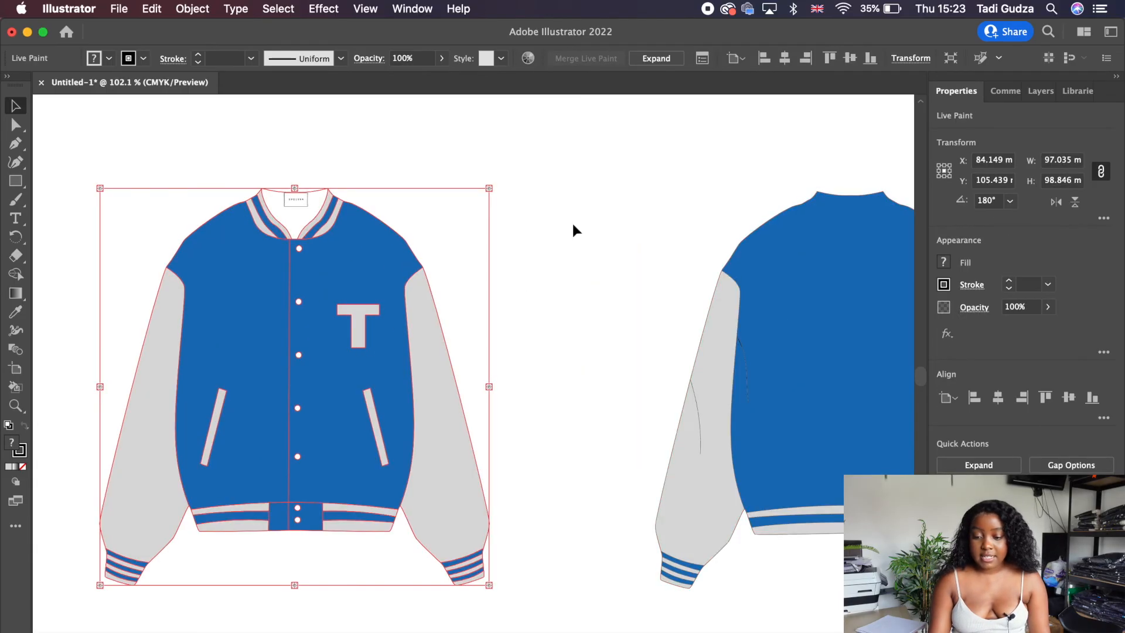
{"action": "left_click", "coordinate": [573, 229]}
{"action": "double_click", "coordinate": [364, 316]}
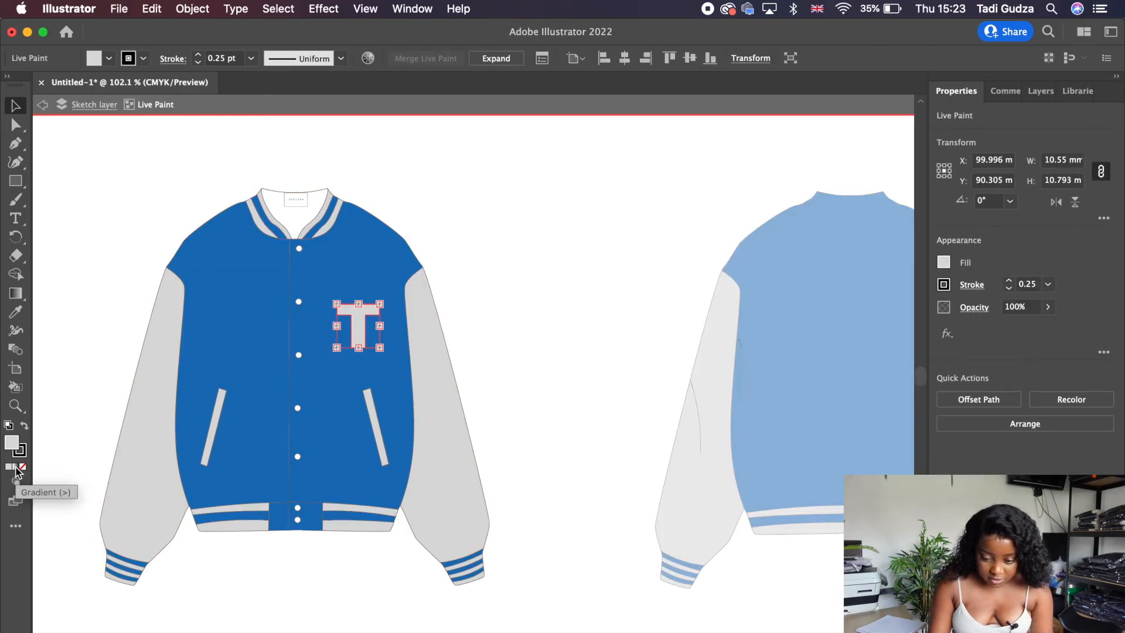
{"action": "left_click", "coordinate": [16, 468]}
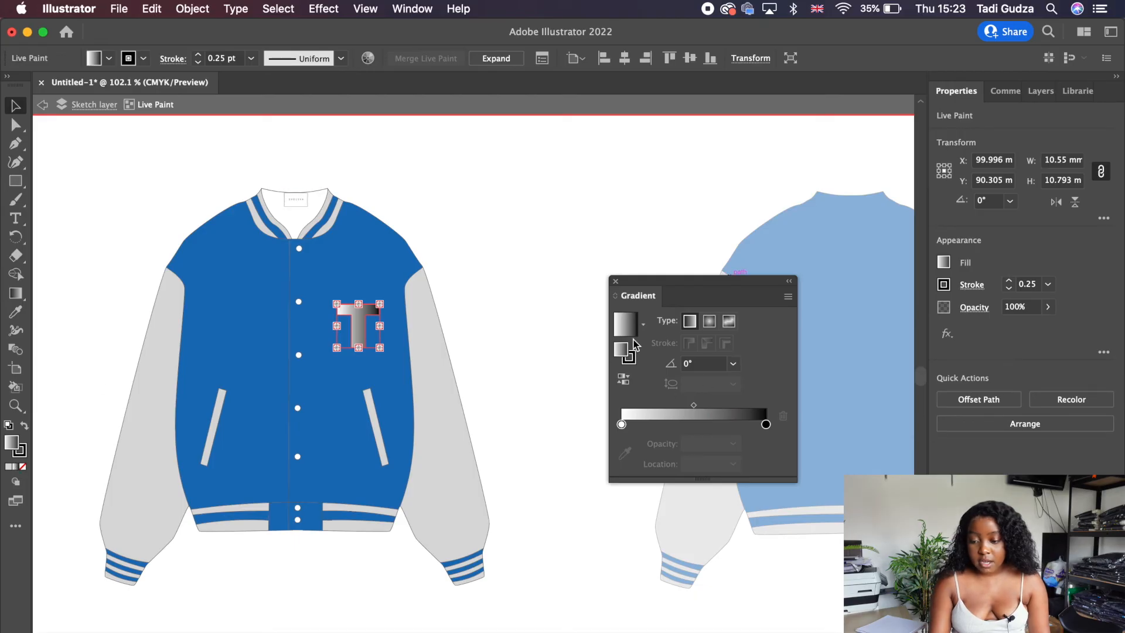
{"action": "mouse_move", "coordinate": [767, 428]}
{"action": "left_mouse_down"}
{"action": "mouse_move", "coordinate": [736, 427]}
{"action": "mouse_move", "coordinate": [777, 426]}
{"action": "left_mouse_up"}
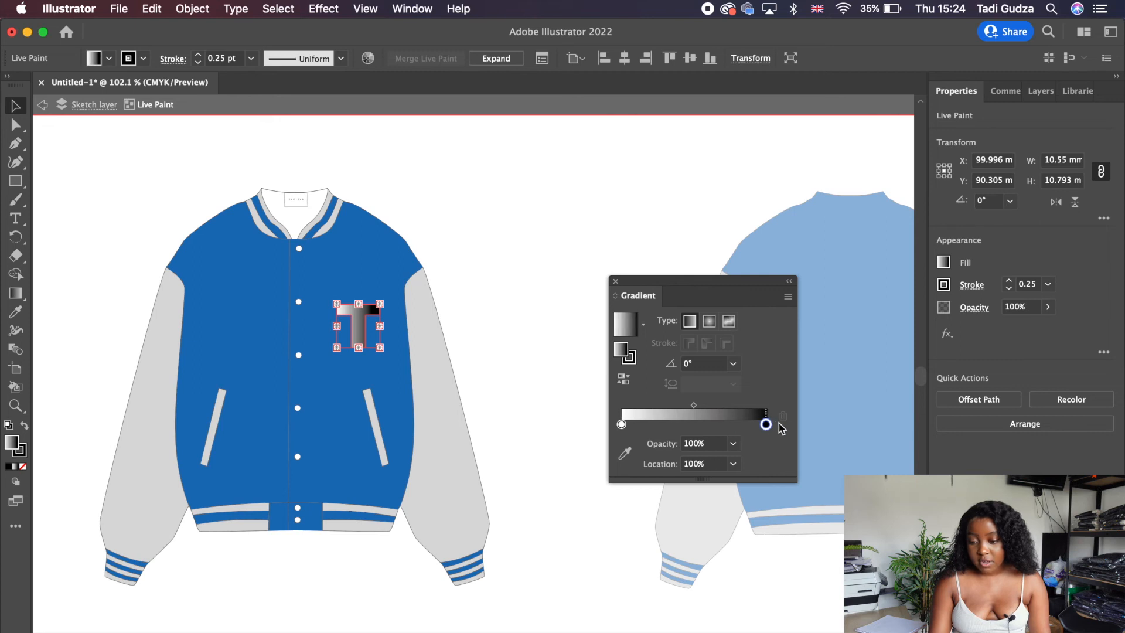
Try the freeform type on the letter T's gradient and settle on a radial gradient
{"action": "left_click", "coordinate": [710, 322]}
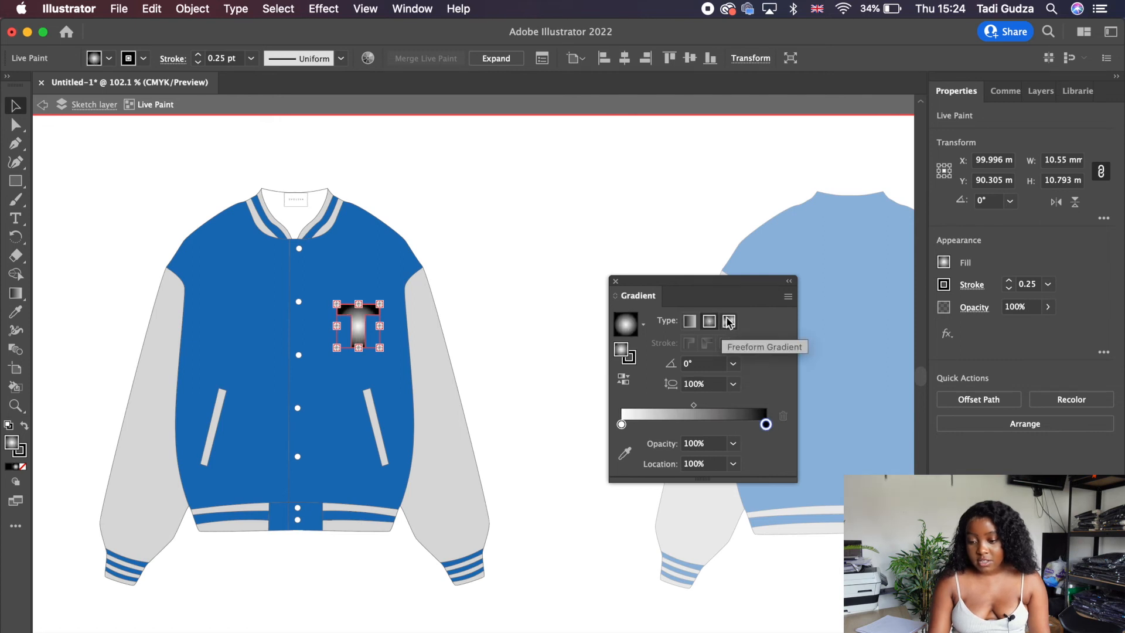
{"action": "left_click", "coordinate": [729, 323]}
{"action": "left_click", "coordinate": [710, 322]}
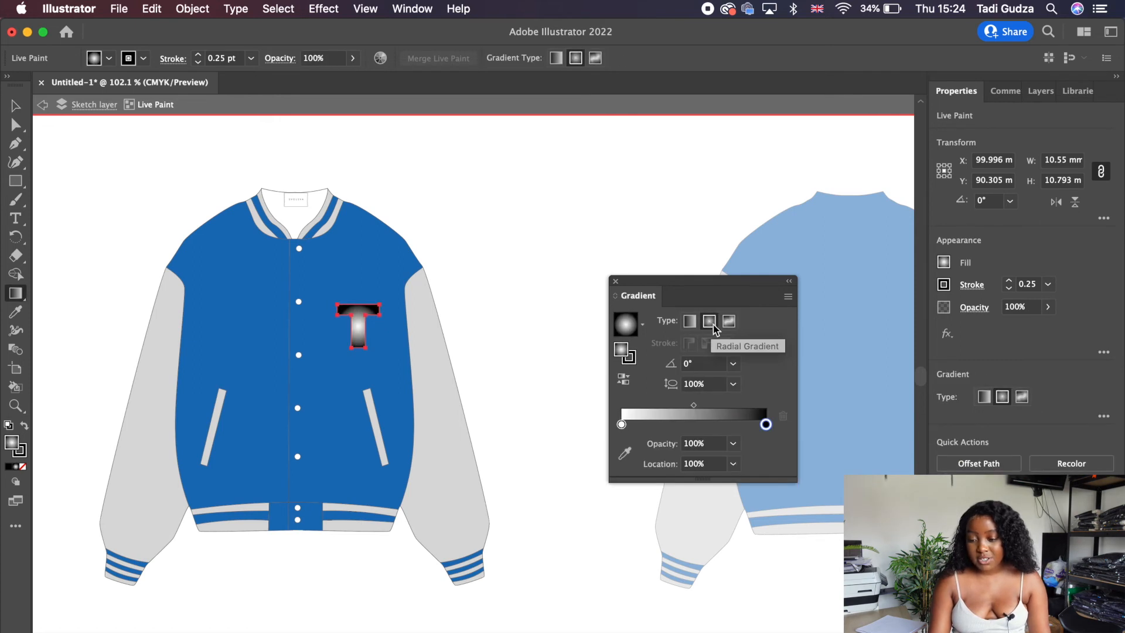
{"action": "left_click", "coordinate": [615, 282]}
Reselect the chest letter T and remove its outline stroke
{"action": "key", "text": "v"}
{"action": "left_click", "coordinate": [574, 259]}
{"action": "left_click", "coordinate": [359, 349]}
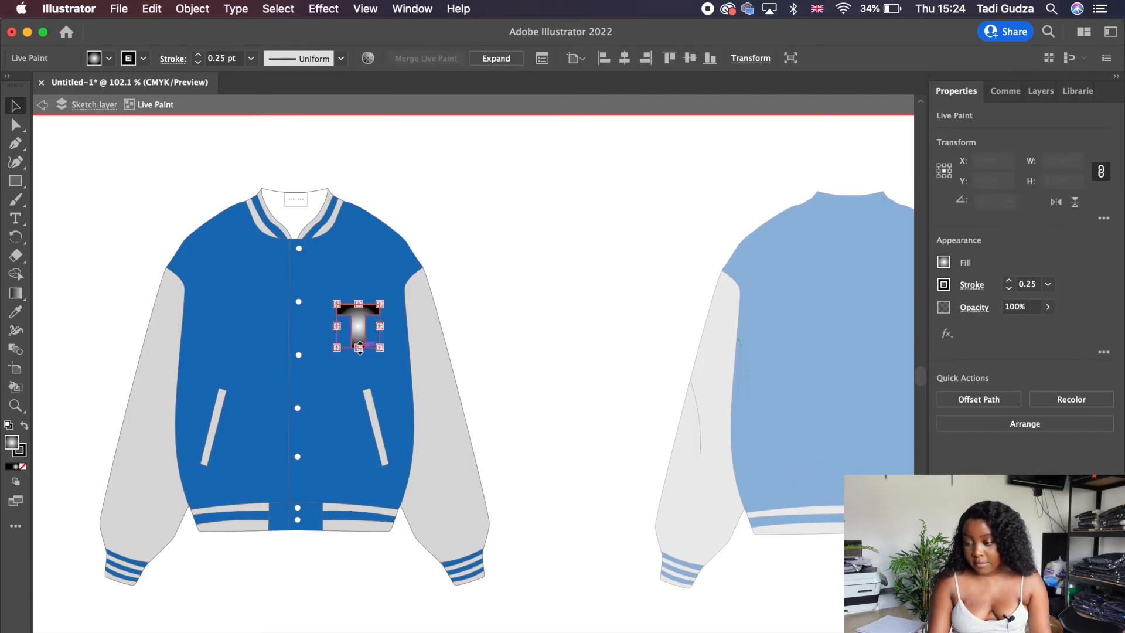
{"action": "left_click", "coordinate": [1010, 288]}
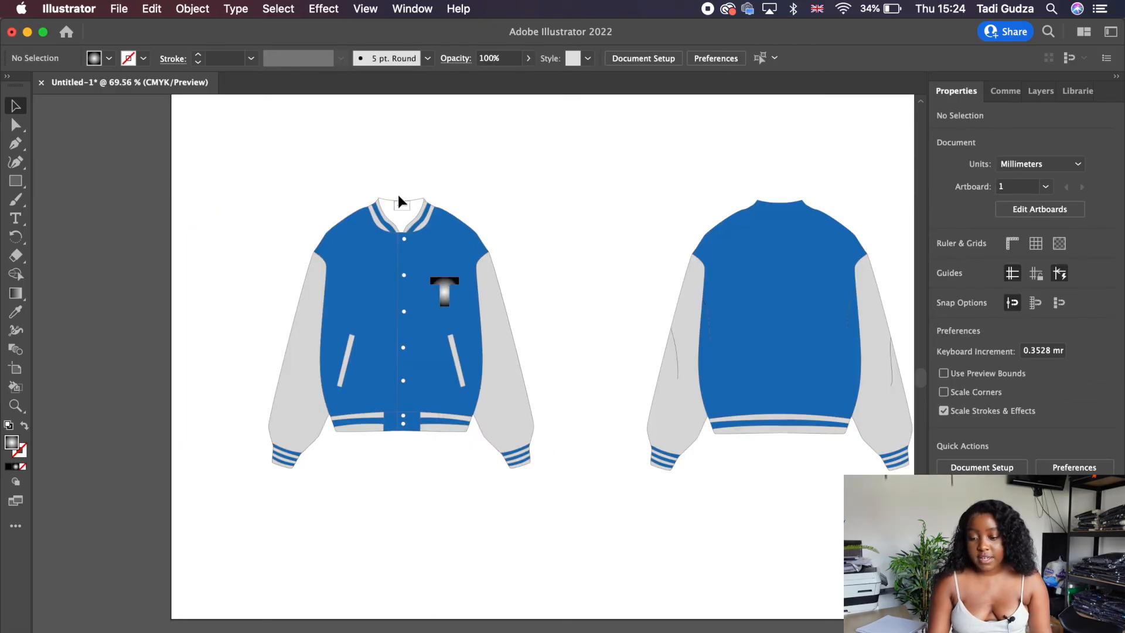
Ungroup the SVO|SVA neck label and fill its rectangle with orange
{"action": "scroll", "coordinate": [398, 197], "scroll_direction": "up", "scroll_amount": 10}
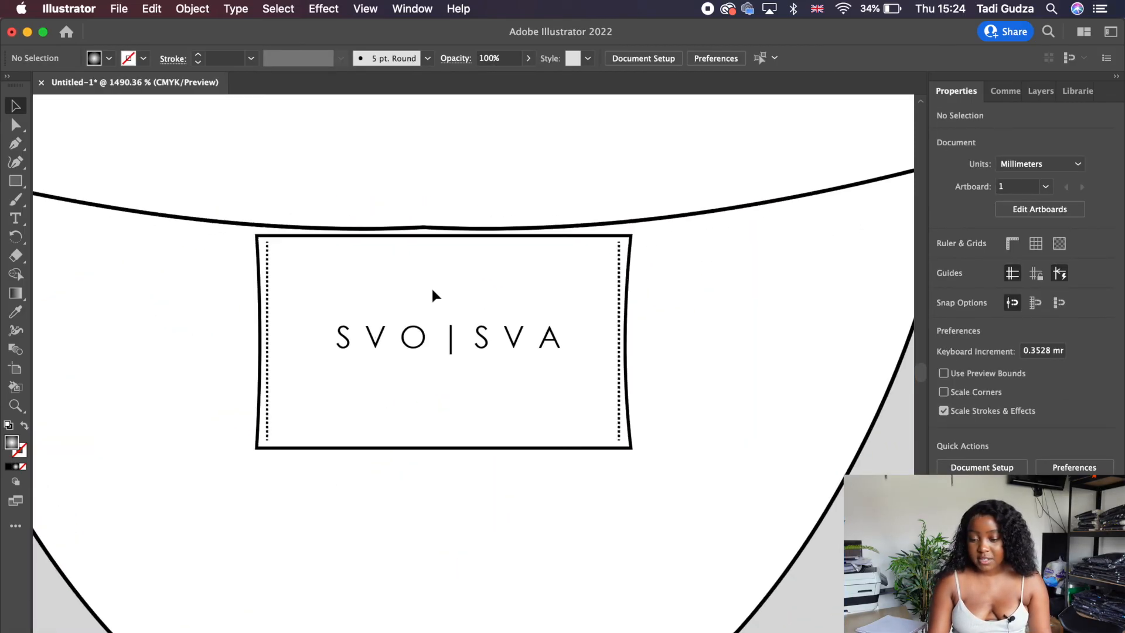
{"action": "left_click", "coordinate": [464, 448]}
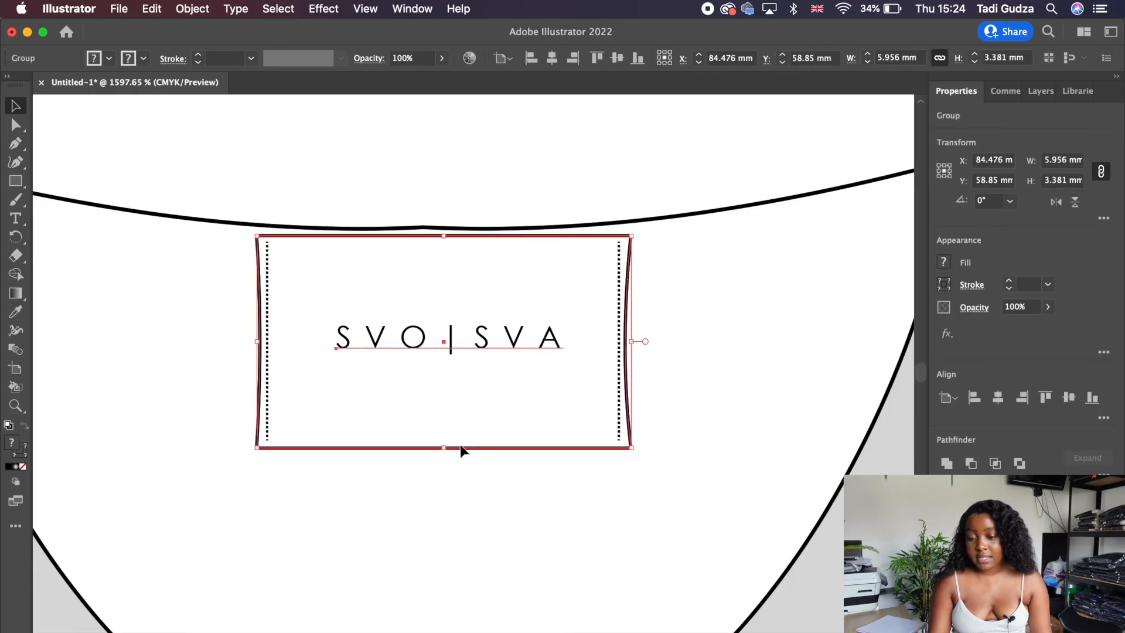
{"action": "key", "text": "super+shift+g"}
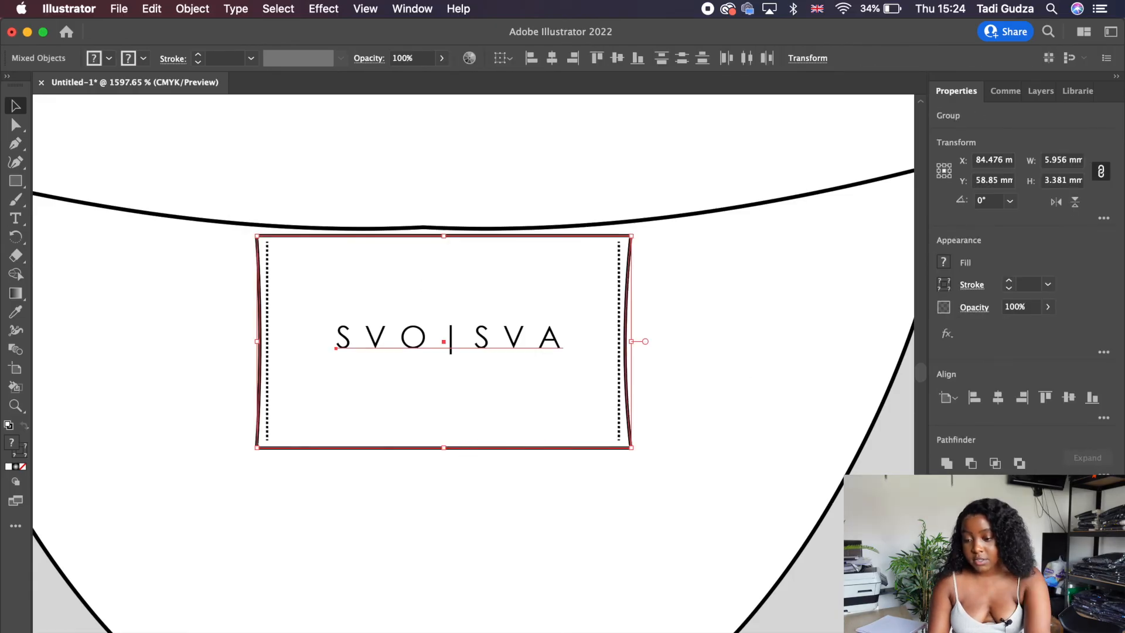
{"action": "left_click", "coordinate": [506, 242]}
{"action": "left_click", "coordinate": [511, 237]}
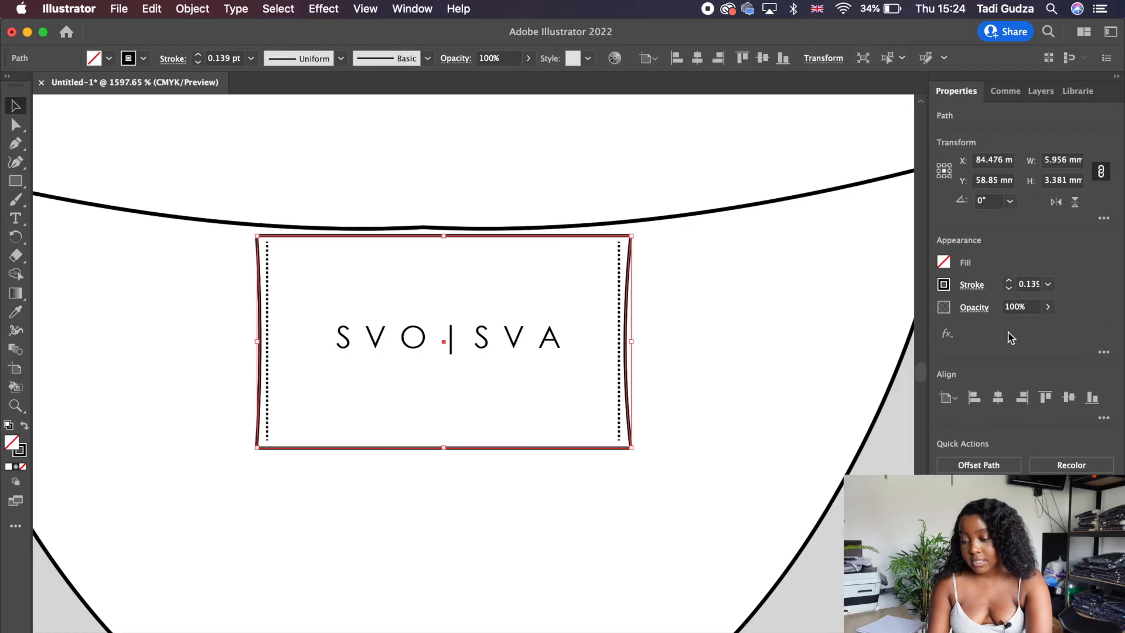
{"action": "left_click", "coordinate": [943, 263]}
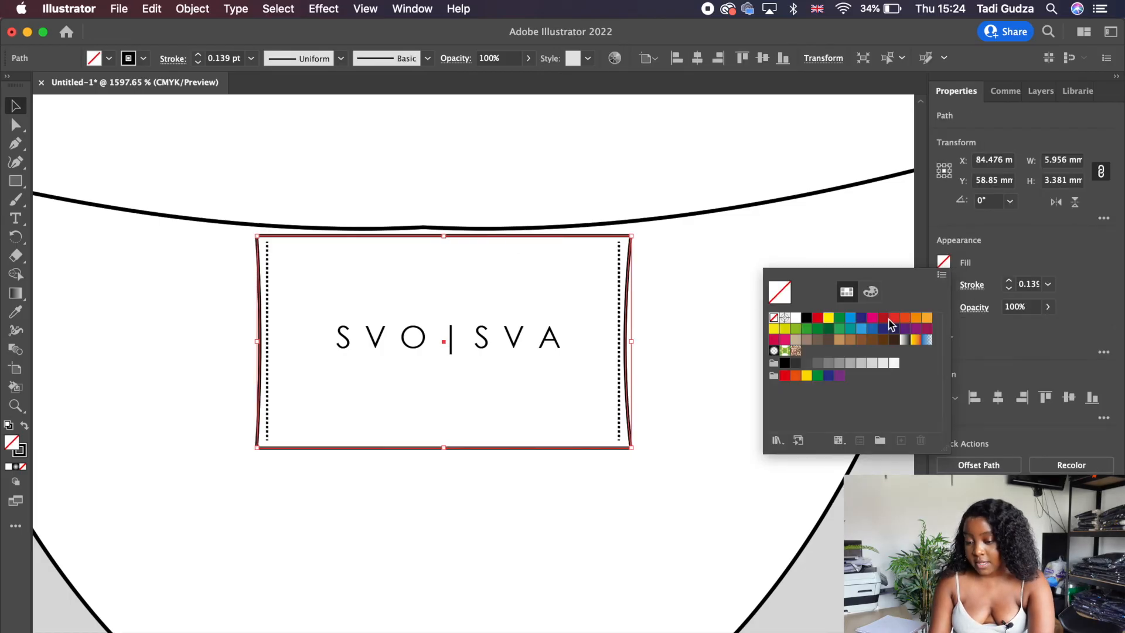
{"action": "left_click", "coordinate": [917, 318]}
{"action": "left_click", "coordinate": [544, 121]}
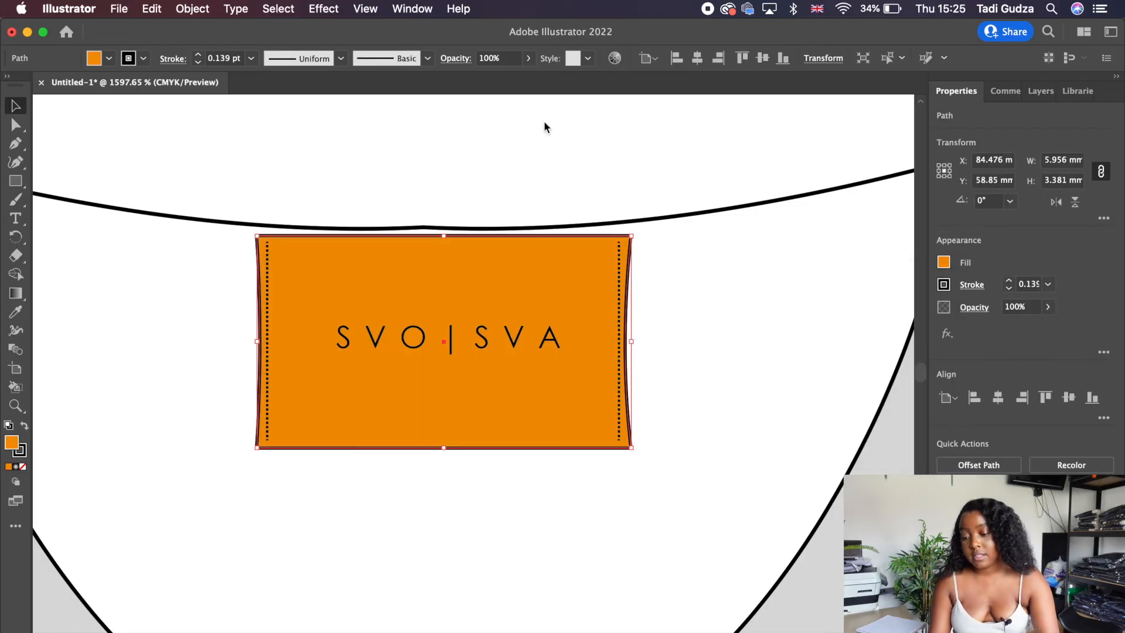
{"action": "left_click", "coordinate": [696, 461]}
Select the whole front jacket with its label and details and apply the 3D Inflate effect
{"action": "scroll", "coordinate": [696, 462], "scroll_direction": "down", "scroll_amount": 8}
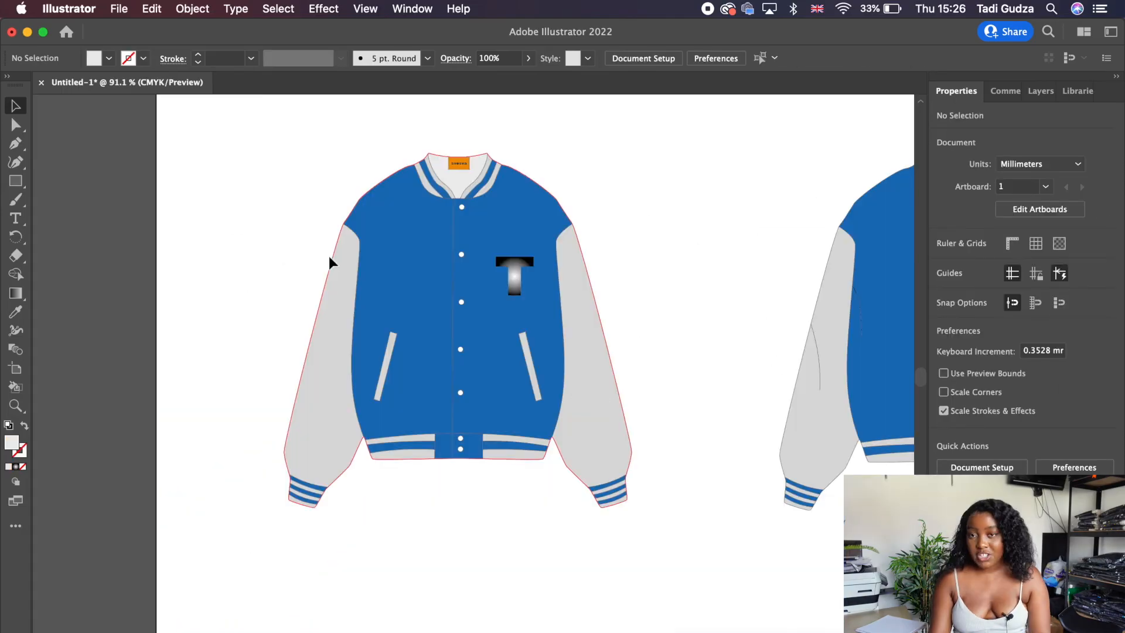
{"action": "scroll", "coordinate": [329, 256], "scroll_direction": "right", "scroll_amount": 1}
{"action": "scroll", "coordinate": [376, 214], "scroll_direction": "down", "scroll_amount": 3}
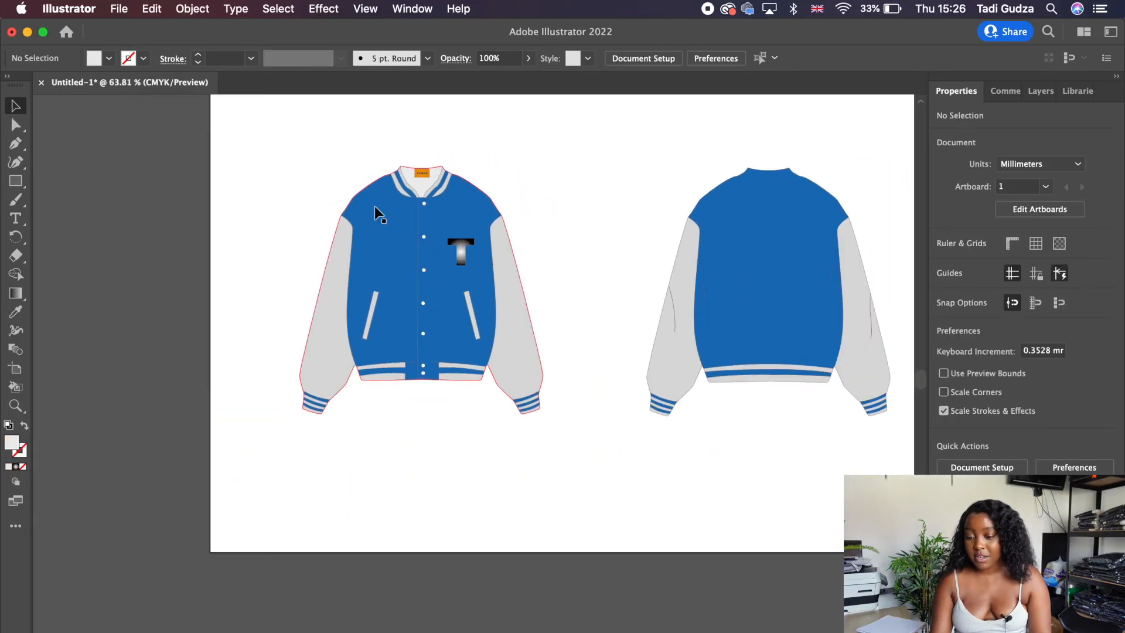
{"action": "scroll", "coordinate": [478, 265], "scroll_direction": "up", "scroll_amount": 2}
{"action": "left_click_drag", "start_coordinate": [261, 150], "coordinate": [174, 387]}
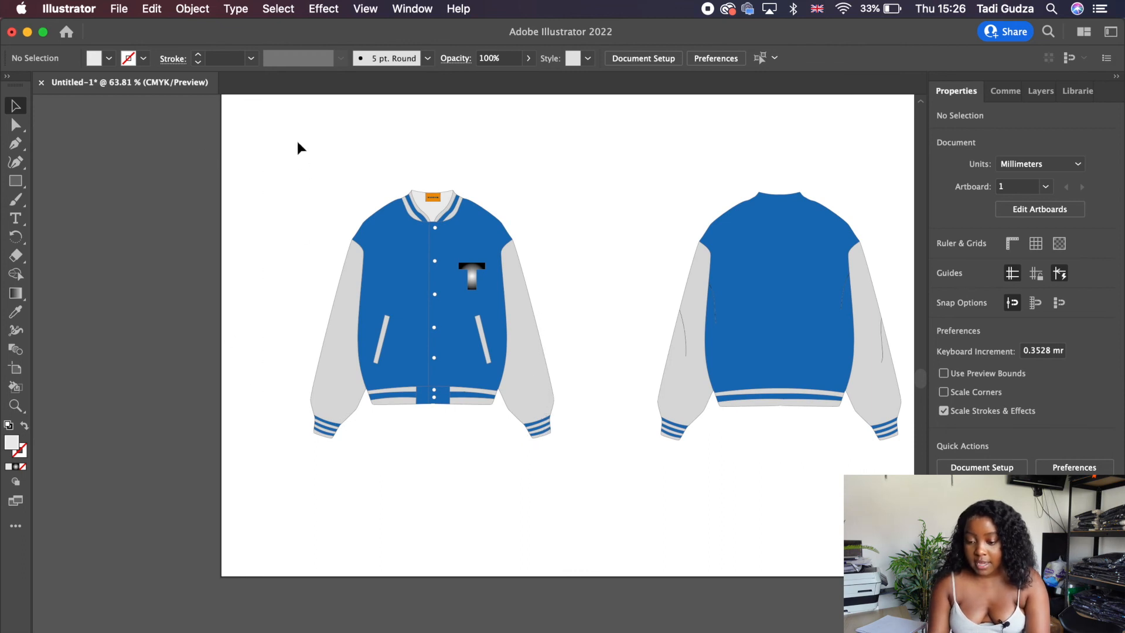
{"action": "left_click_drag", "start_coordinate": [518, 466], "coordinate": [586, 469]}
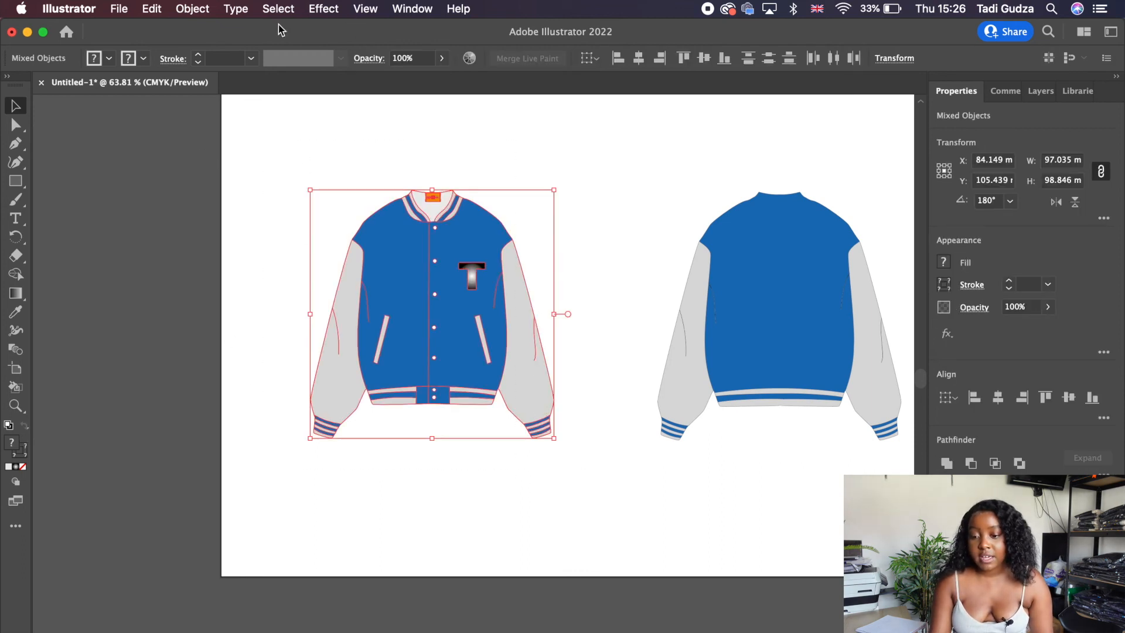
{"action": "left_click", "coordinate": [324, 8]}
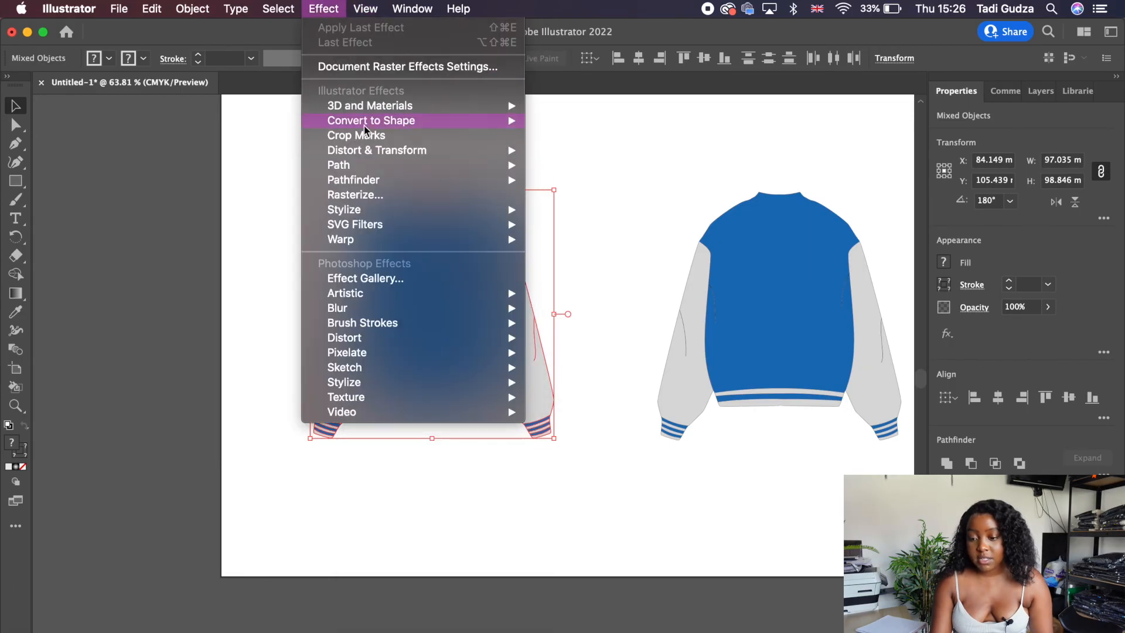
{"action": "mouse_move", "coordinate": [380, 110]}
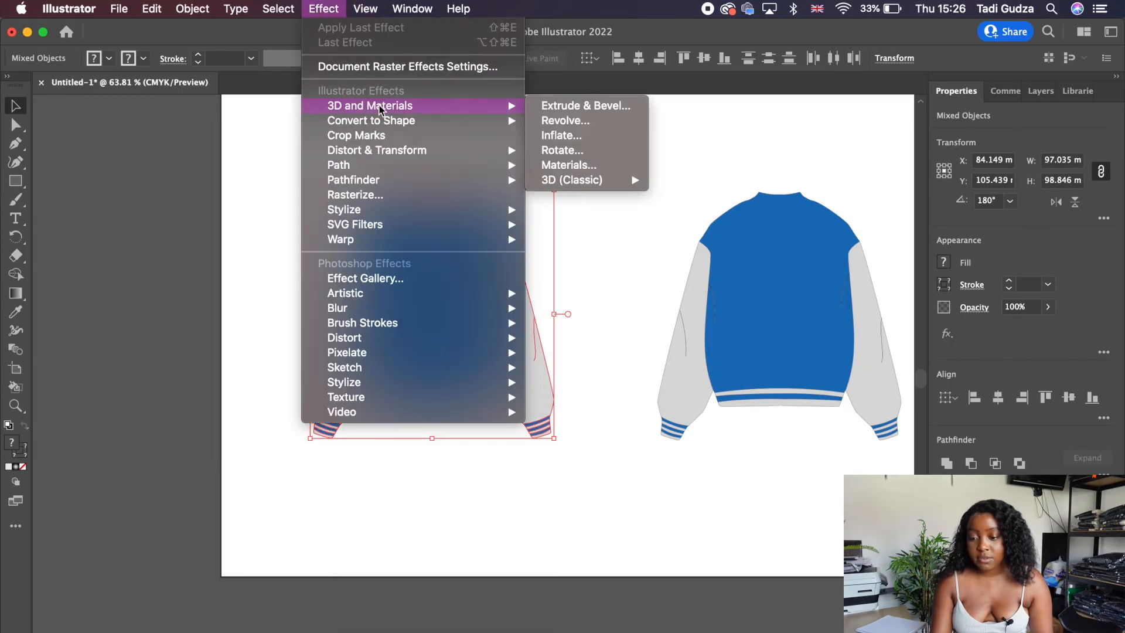
{"action": "left_click", "coordinate": [562, 139]}
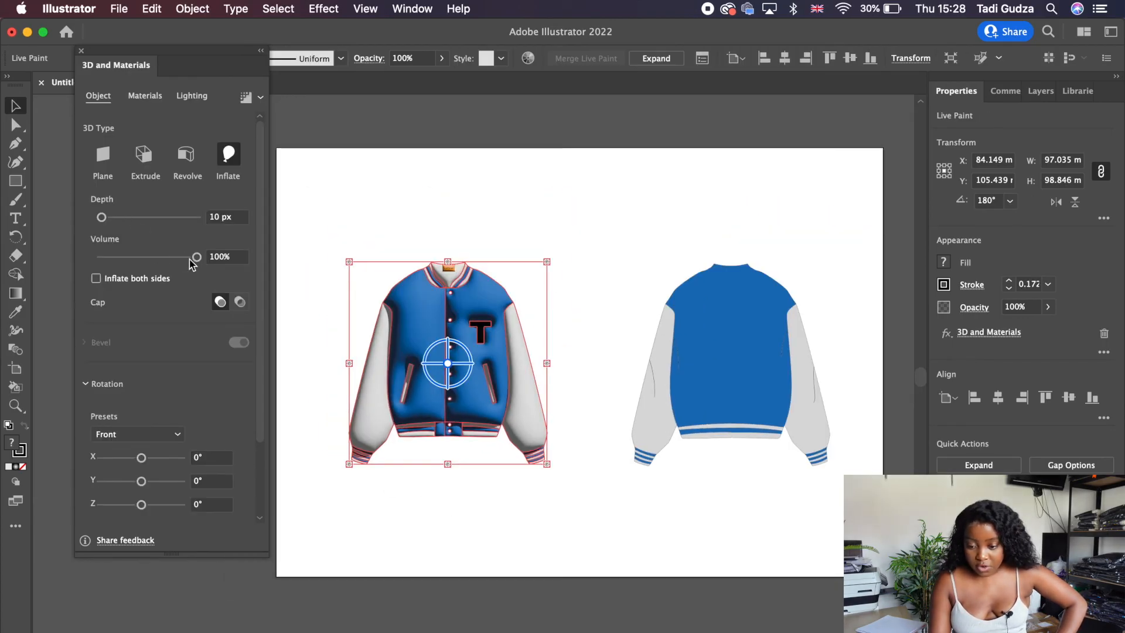
Check the Inflate volume, deselect the front jacket, and examine its 3D shading up close and beside the back view
{"action": "left_click_drag", "start_coordinate": [189, 259], "coordinate": [174, 258]}
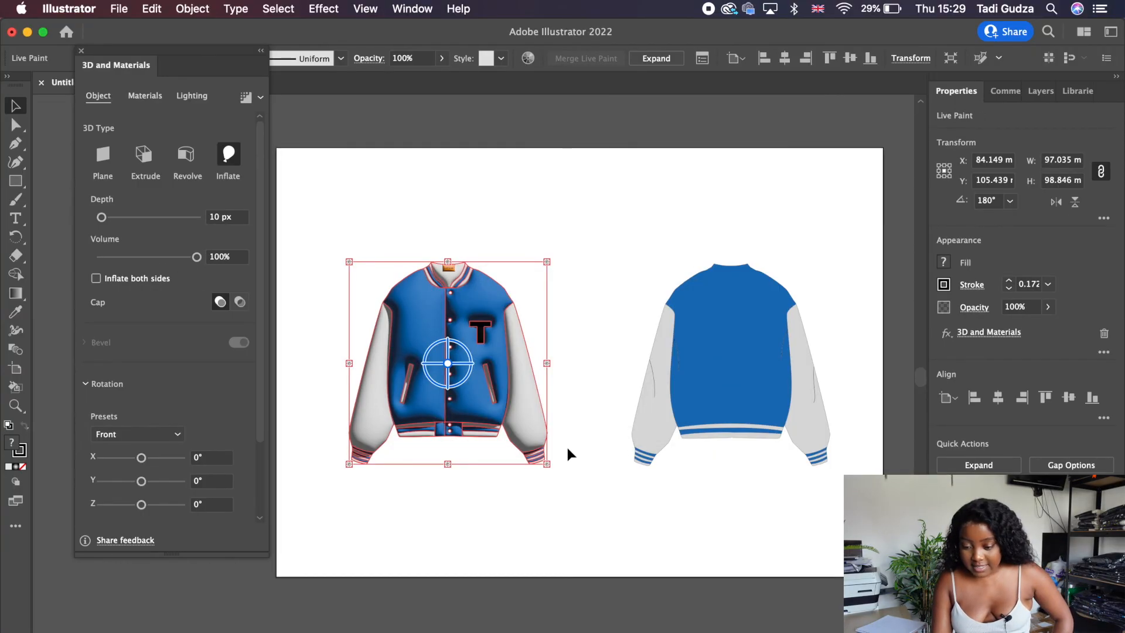
{"action": "left_click", "coordinate": [567, 454]}
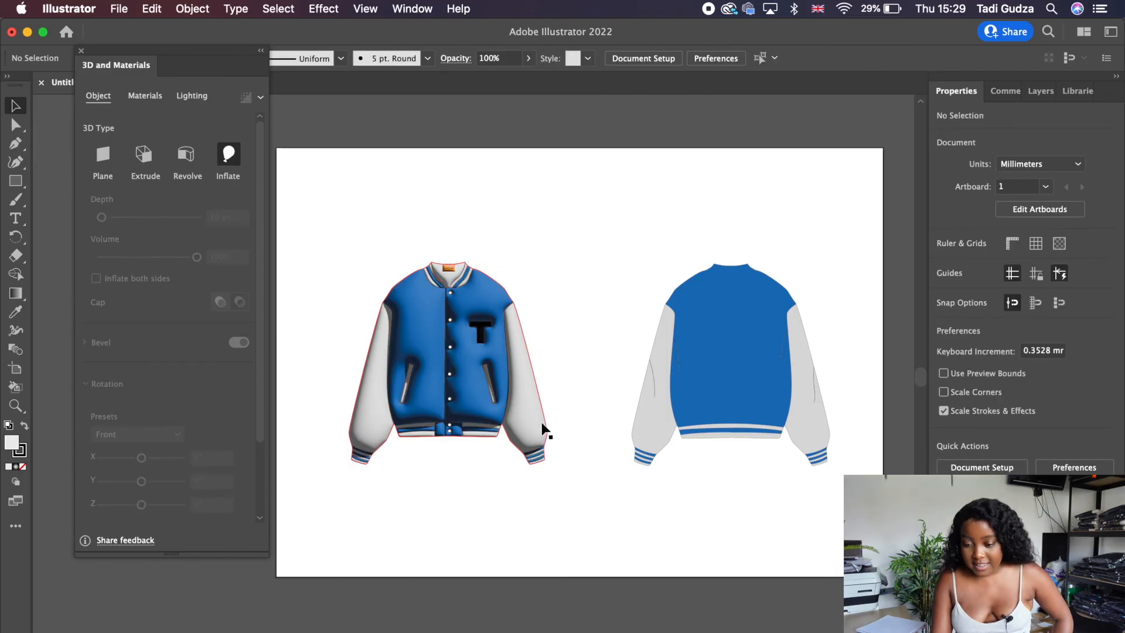
{"action": "scroll", "coordinate": [545, 432], "scroll_direction": "up", "scroll_amount": 5}
{"action": "scroll", "coordinate": [545, 431], "scroll_direction": "down", "scroll_amount": 5}
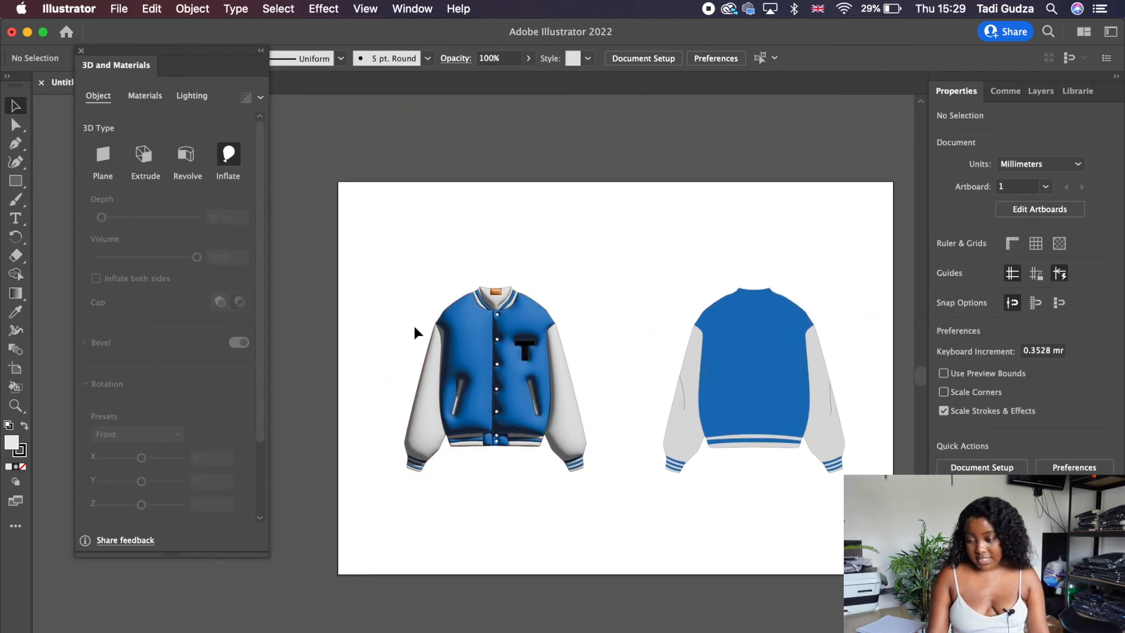
{"action": "scroll", "coordinate": [565, 238], "scroll_direction": "up", "scroll_amount": 10}
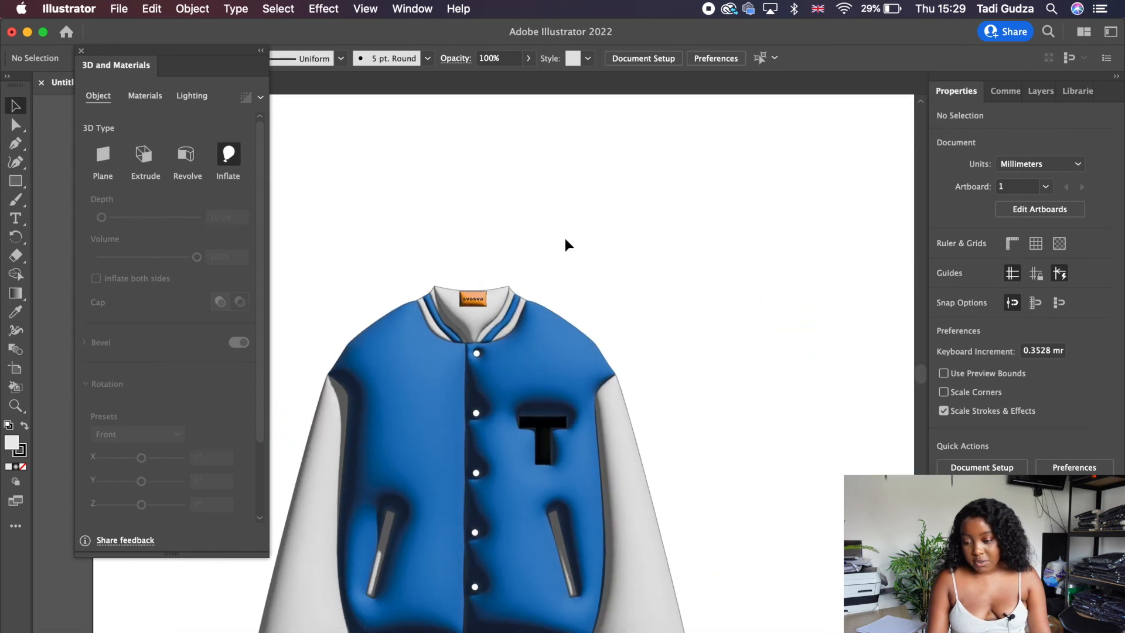
{"action": "scroll", "coordinate": [569, 246], "scroll_direction": "down", "scroll_amount": 10}
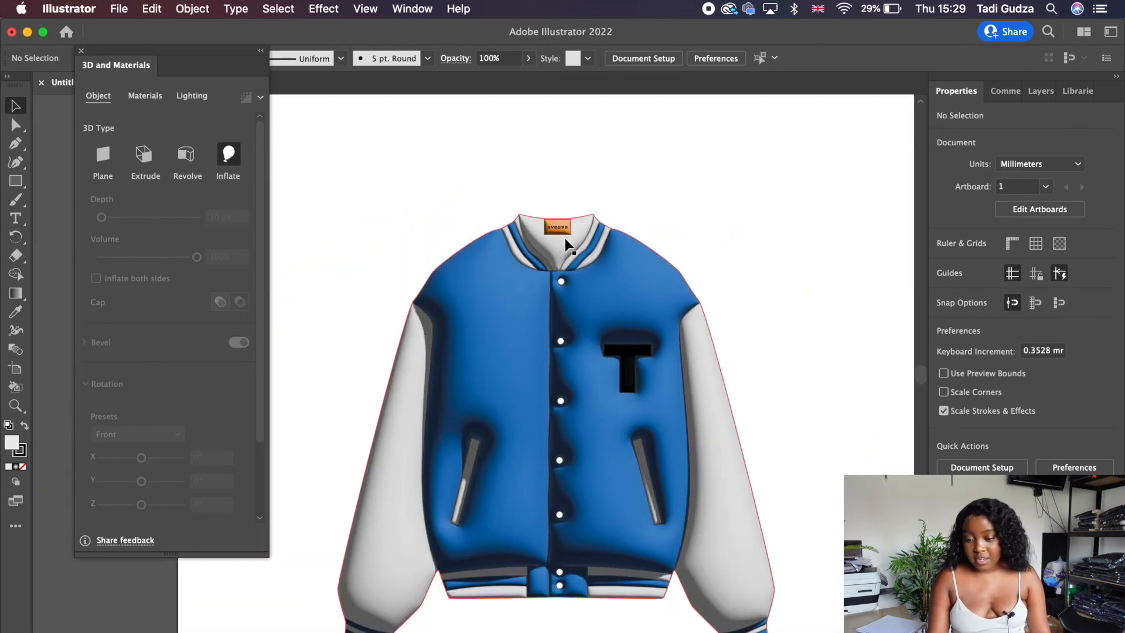
{"action": "scroll", "coordinate": [721, 431], "scroll_direction": "down", "scroll_amount": 1}
{"action": "scroll", "coordinate": [721, 432], "scroll_direction": "right", "scroll_amount": 1}
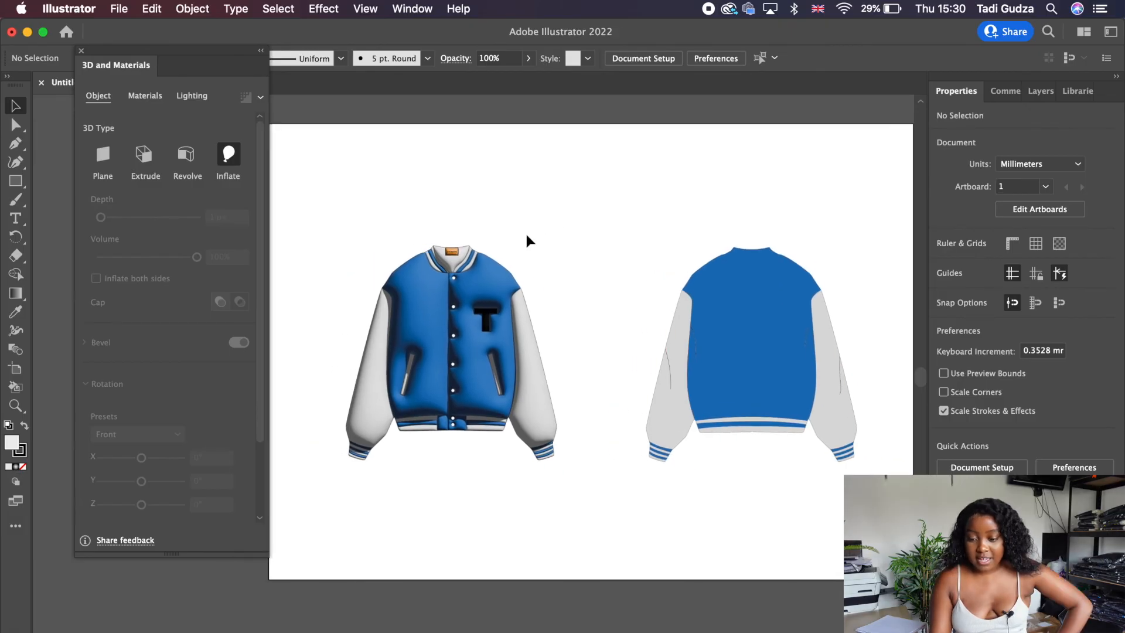
{"action": "scroll", "coordinate": [527, 236], "scroll_direction": "up", "scroll_amount": 5}
{"action": "scroll", "coordinate": [527, 233], "scroll_direction": "down", "scroll_amount": 6}
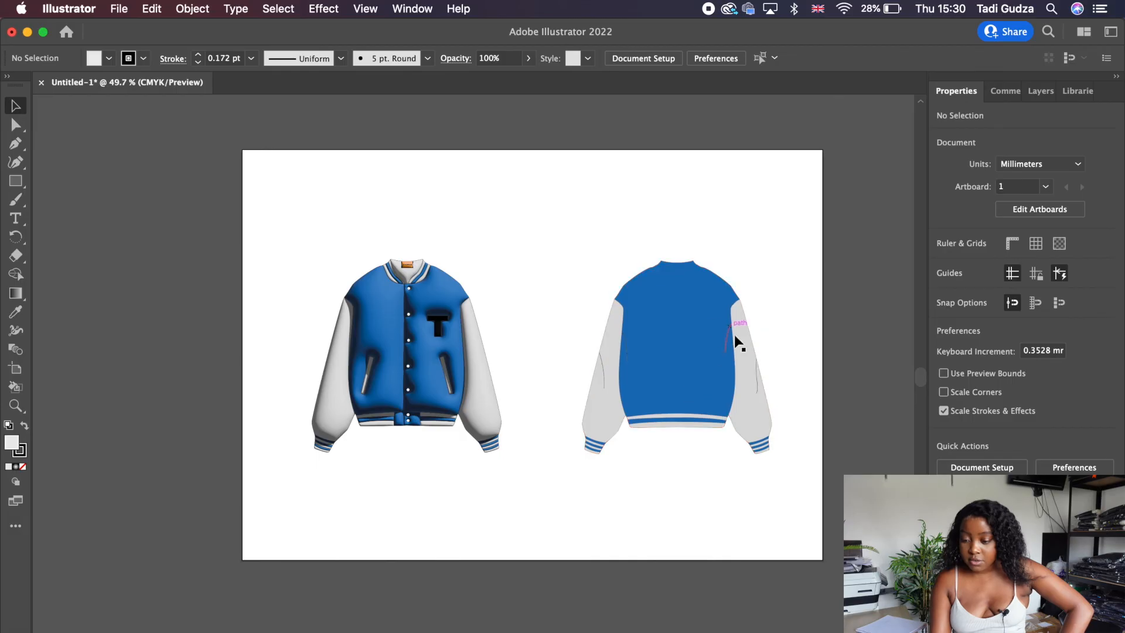
Draw a small hexagon about 3.7 mm wide in the blank area above and between the two jackets
{"action": "left_click", "coordinate": [725, 361]}
{"action": "left_click", "coordinate": [658, 235]}
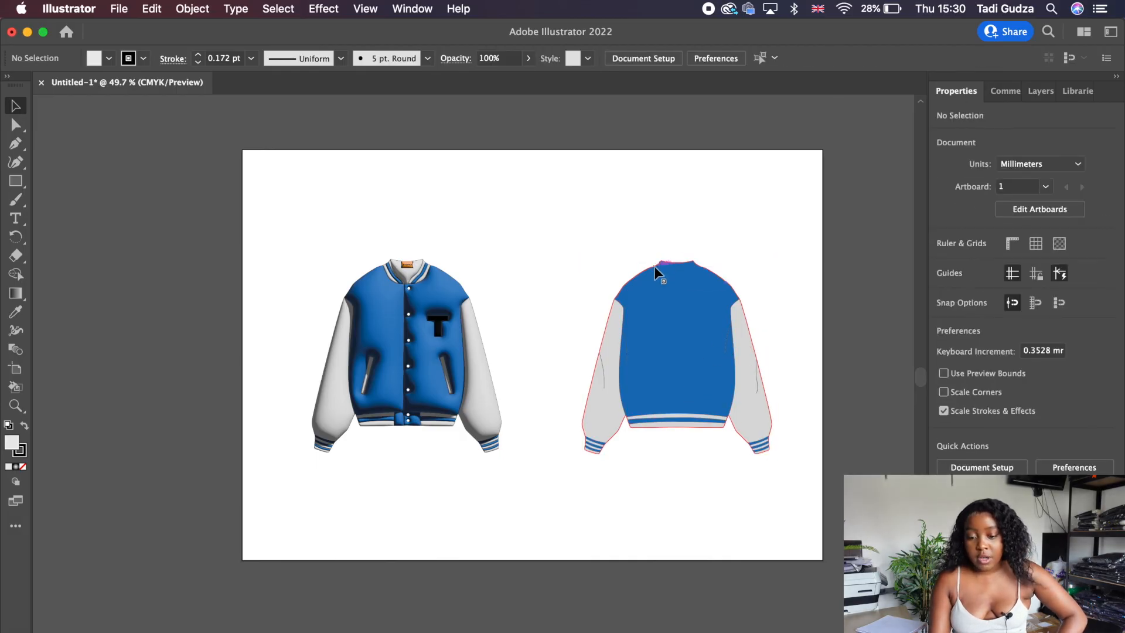
{"action": "left_click", "coordinate": [16, 182]}
{"action": "left_click_drag", "start_coordinate": [16, 186], "coordinate": [76, 220]}
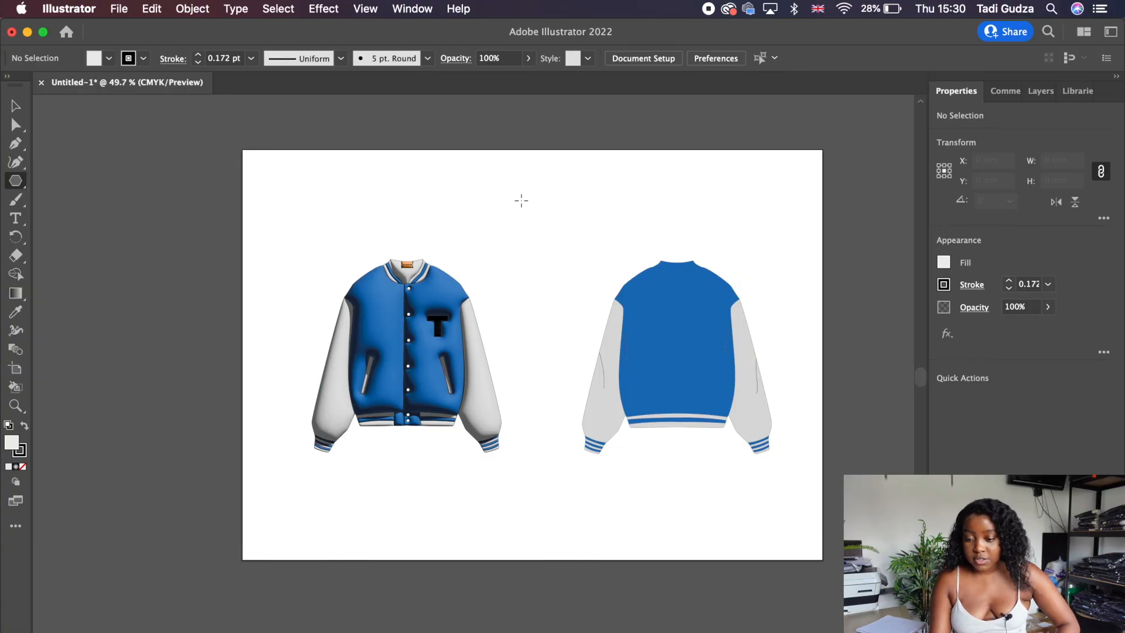
{"action": "scroll", "coordinate": [506, 207], "scroll_direction": "up", "scroll_amount": 5}
{"action": "left_click_drag", "start_coordinate": [496, 176], "coordinate": [500, 188]}
Draw a small five-pointed star about 4.7 mm wide just below the hexagon and deselect it
{"action": "left_click_drag", "start_coordinate": [15, 181], "coordinate": [65, 233]}
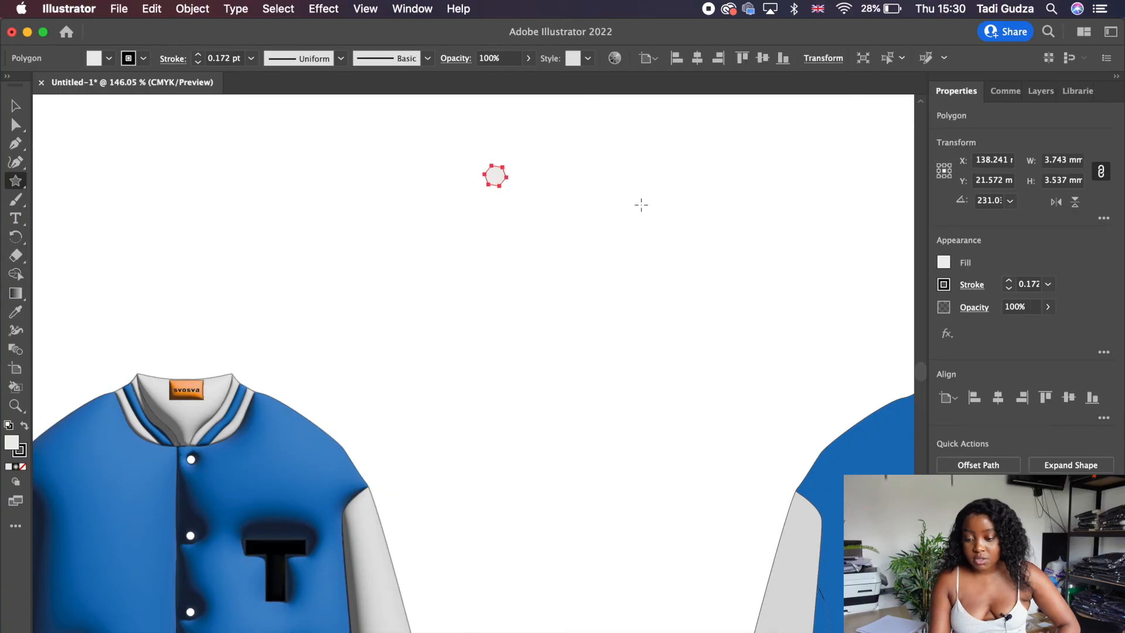
{"action": "left_click", "coordinate": [566, 206]}
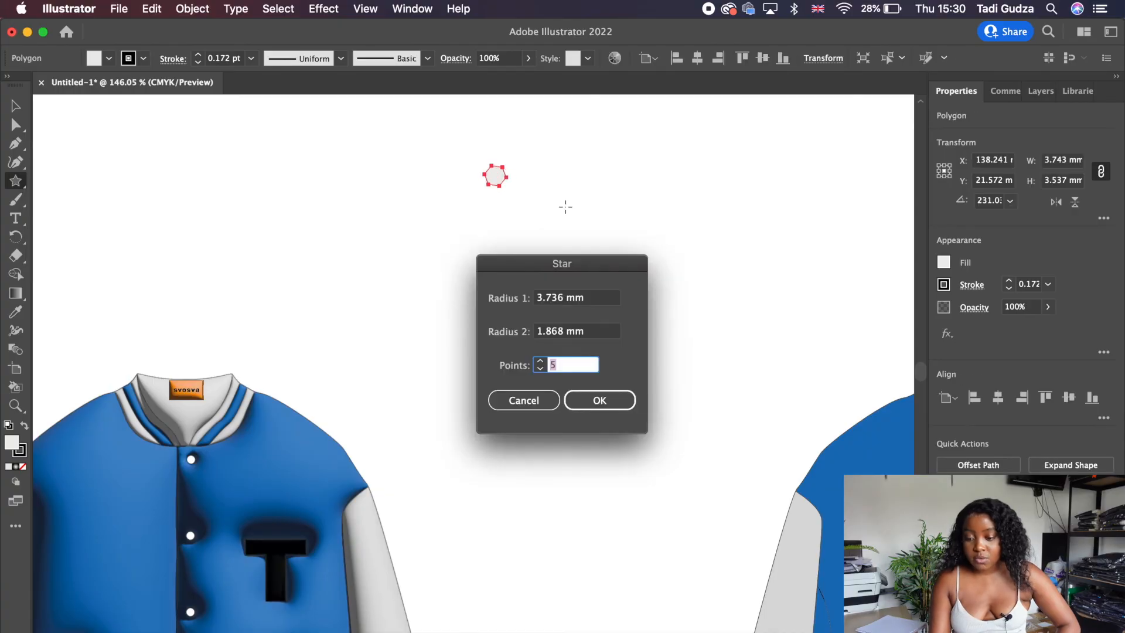
{"action": "left_click", "coordinate": [523, 400]}
{"action": "left_click_drag", "start_coordinate": [554, 232], "coordinate": [550, 244]}
{"action": "key", "text": "v"}
{"action": "left_click_drag", "start_coordinate": [564, 231], "coordinate": [543, 229]}
{"action": "left_click", "coordinate": [592, 198]}
Fill the hexagon and the star with the white-to-black radial gradient and dismiss the gradient settings
{"action": "left_click", "coordinate": [499, 176]}
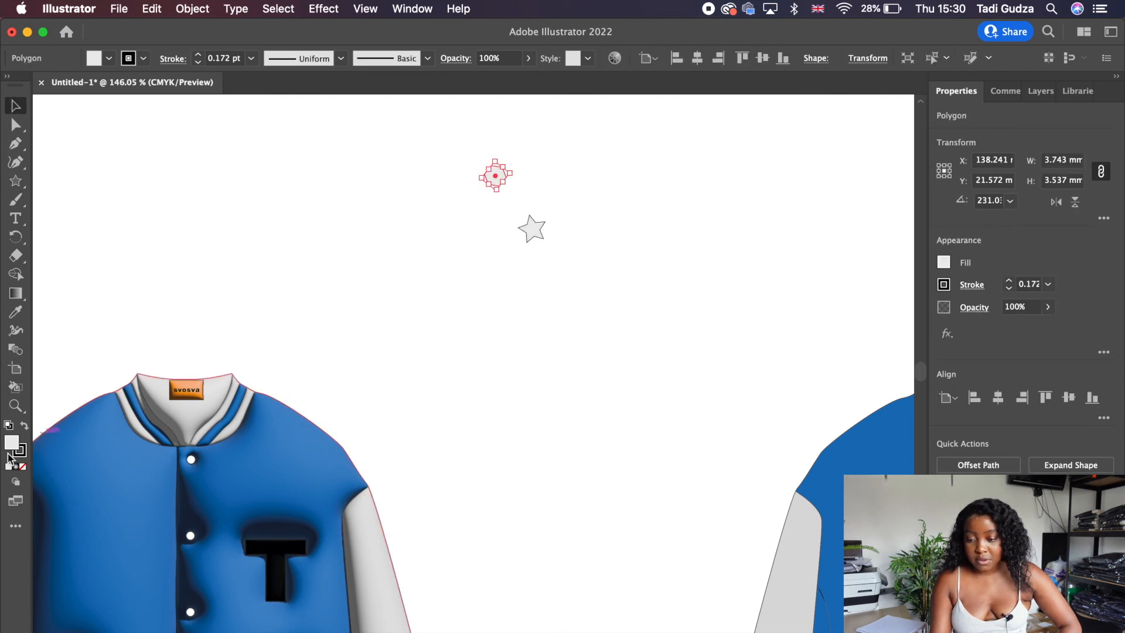
{"action": "left_click", "coordinate": [16, 466]}
{"action": "left_click", "coordinate": [532, 228]}
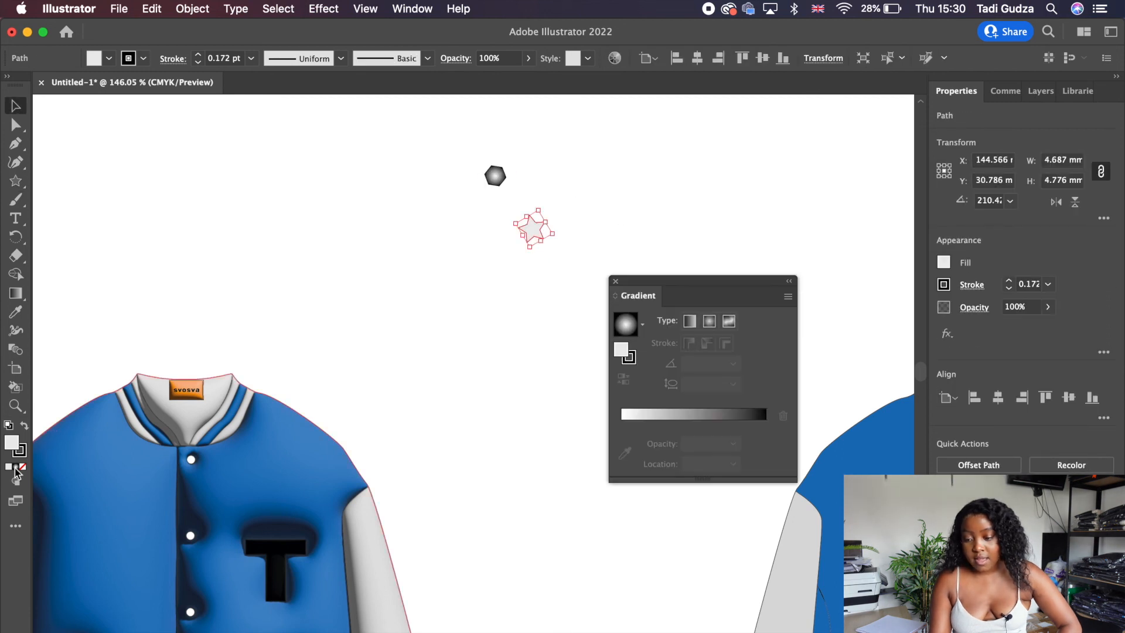
{"action": "left_click", "coordinate": [16, 467]}
{"action": "left_click", "coordinate": [444, 272]}
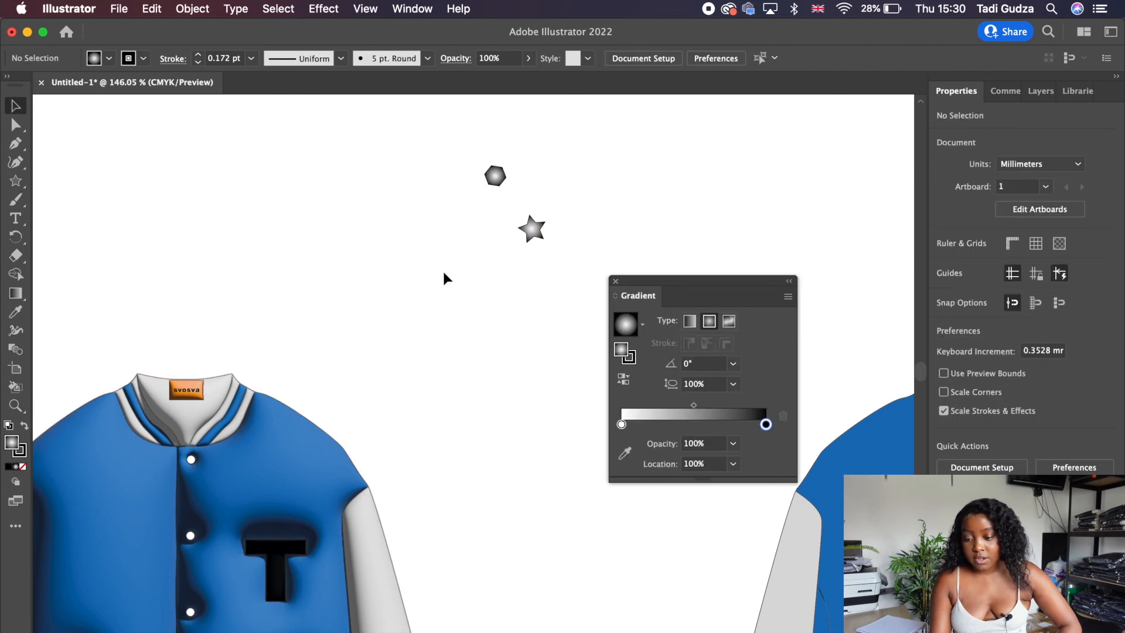
{"action": "left_click", "coordinate": [615, 282]}
Group the hexagon and star and make a new pattern from the group
{"action": "scroll", "coordinate": [645, 188], "scroll_direction": "down", "scroll_amount": 3}
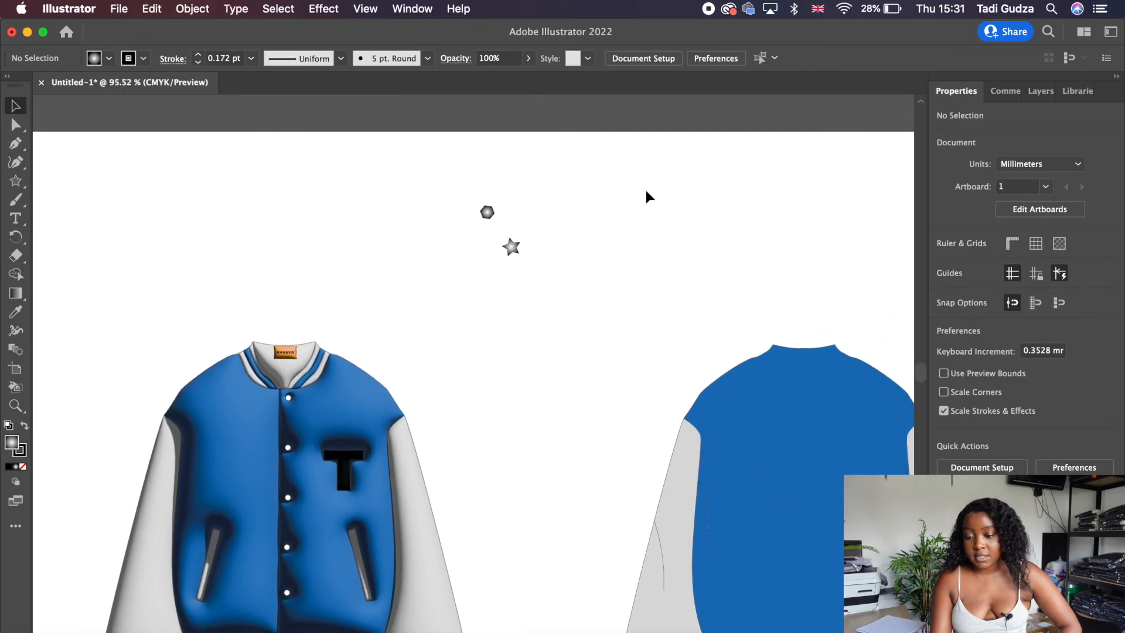
{"action": "left_click_drag", "start_coordinate": [446, 186], "coordinate": [568, 293]}
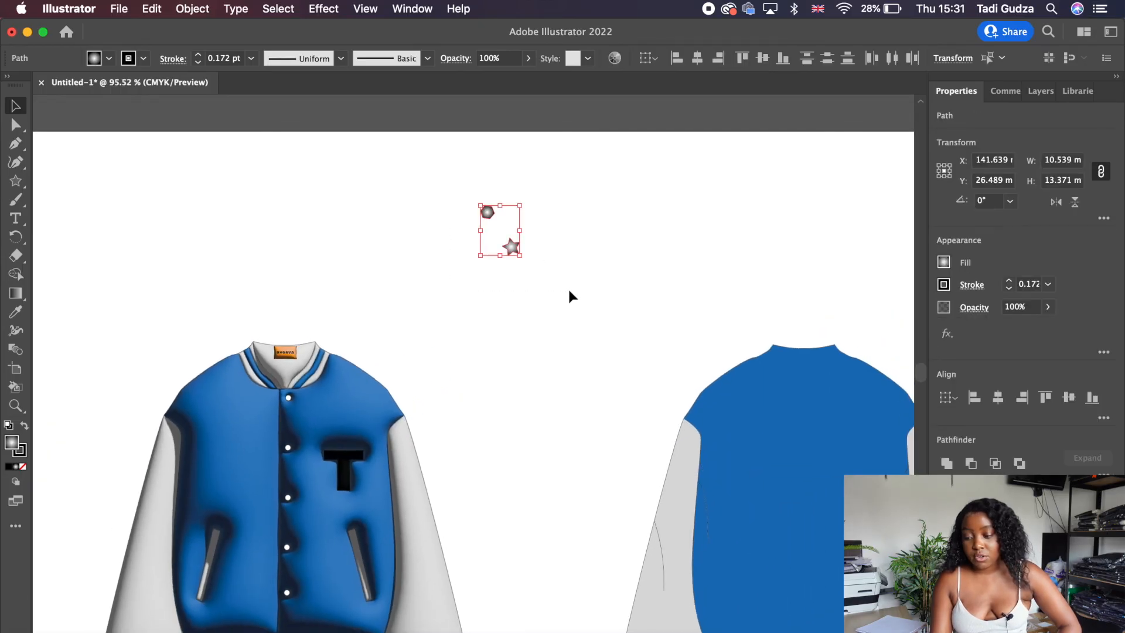
{"action": "key", "text": "super+g"}
{"action": "left_click", "coordinate": [579, 291]}
{"action": "left_click", "coordinate": [512, 246]}
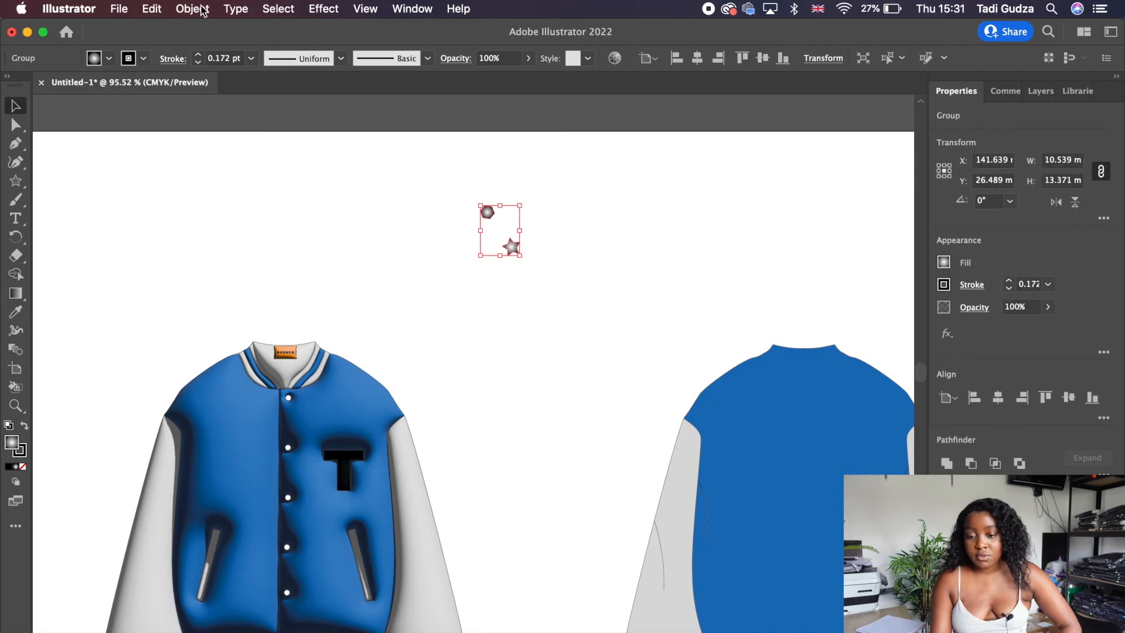
{"action": "left_click", "coordinate": [202, 11]}
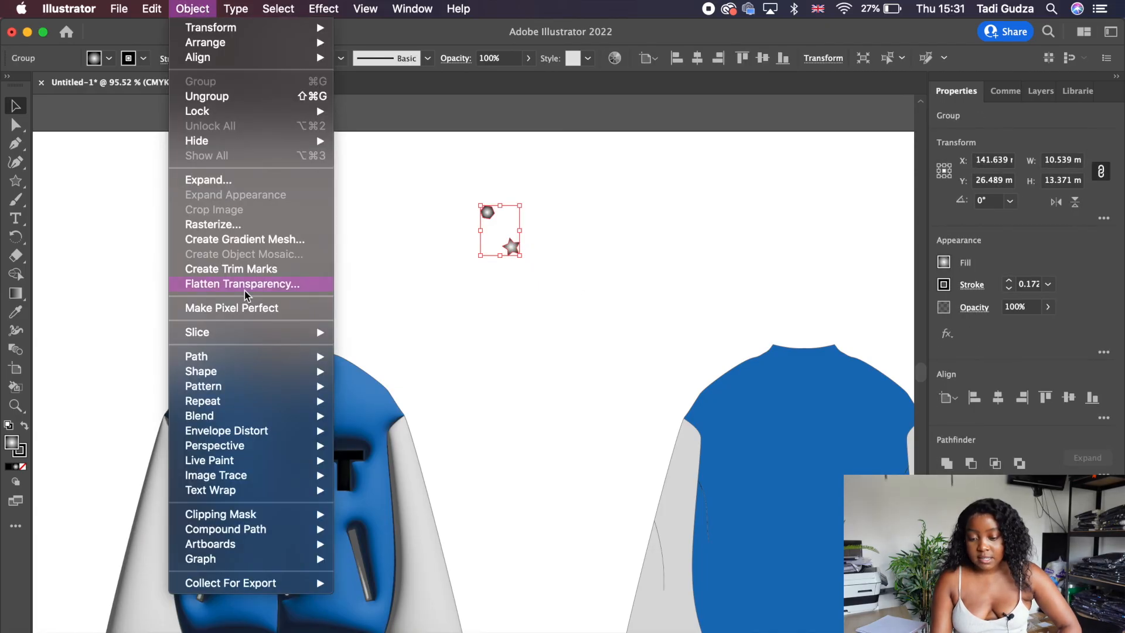
{"action": "mouse_move", "coordinate": [243, 395]}
{"action": "left_click", "coordinate": [363, 386]}
{"action": "left_click", "coordinate": [711, 382]}
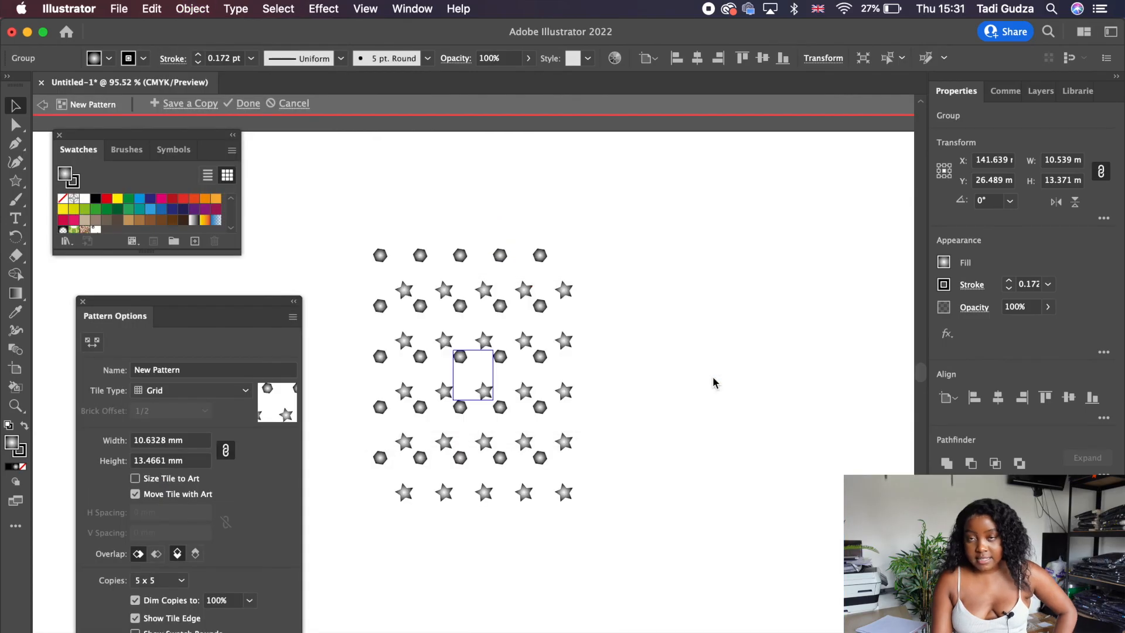
Try a tile width of 20 mm with linked proportions for the hexagon and star pattern
{"action": "left_click", "coordinate": [422, 394]}
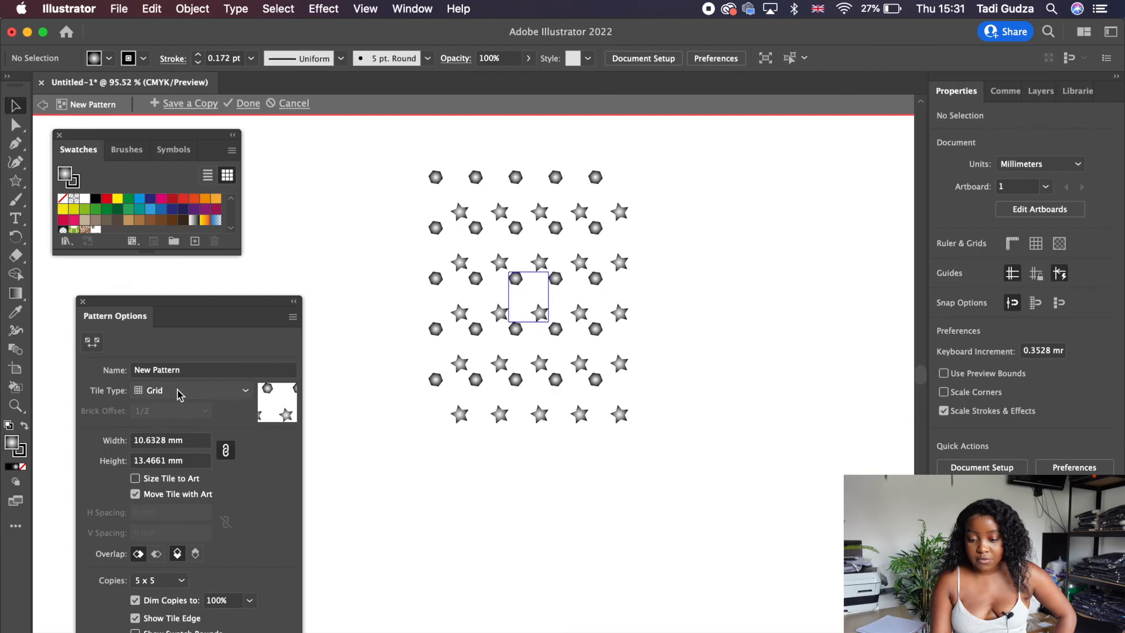
{"action": "left_click", "coordinate": [146, 441]}
{"action": "type", "text": "20"}
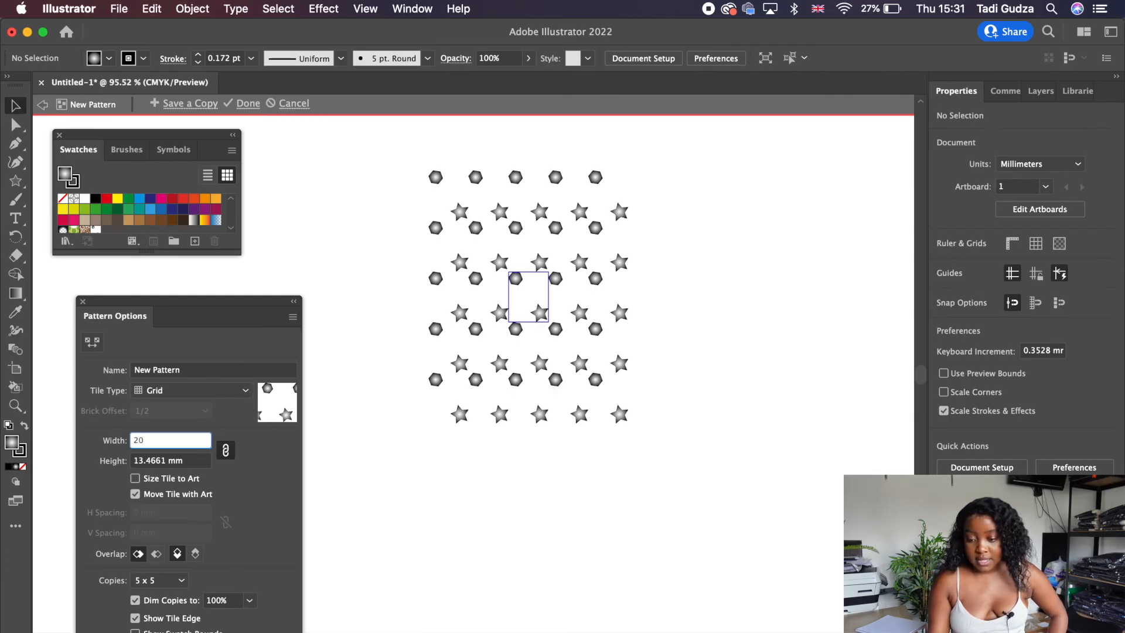
{"action": "key", "text": "Return"}
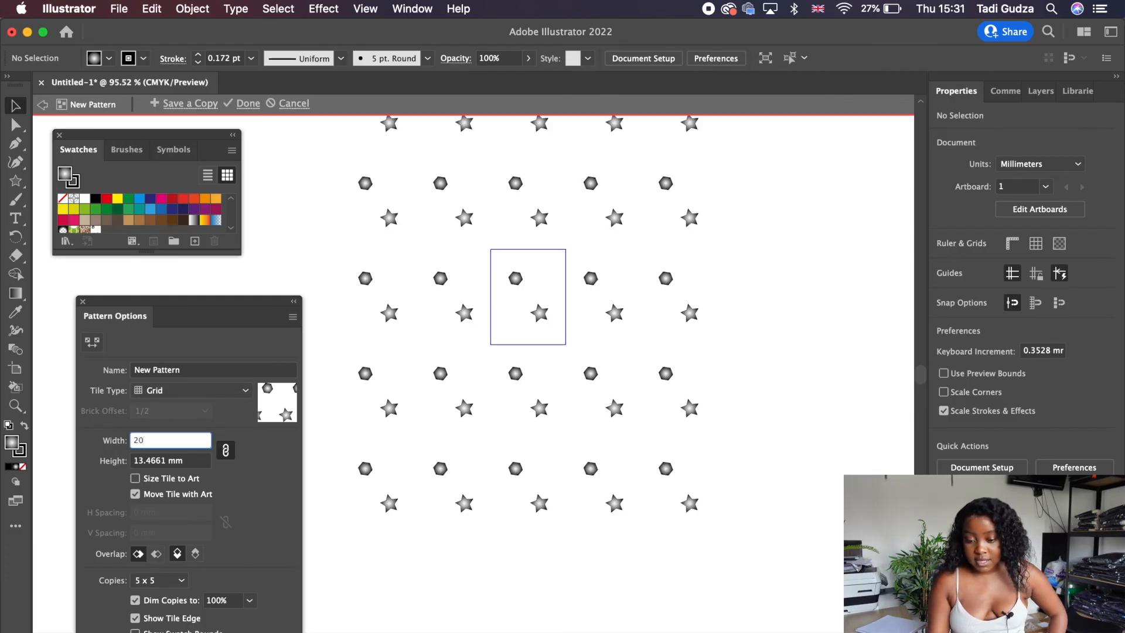
Set the pattern tile width to 17 mm with linked proportions and finish editing the pattern
{"action": "left_click", "coordinate": [144, 448]}
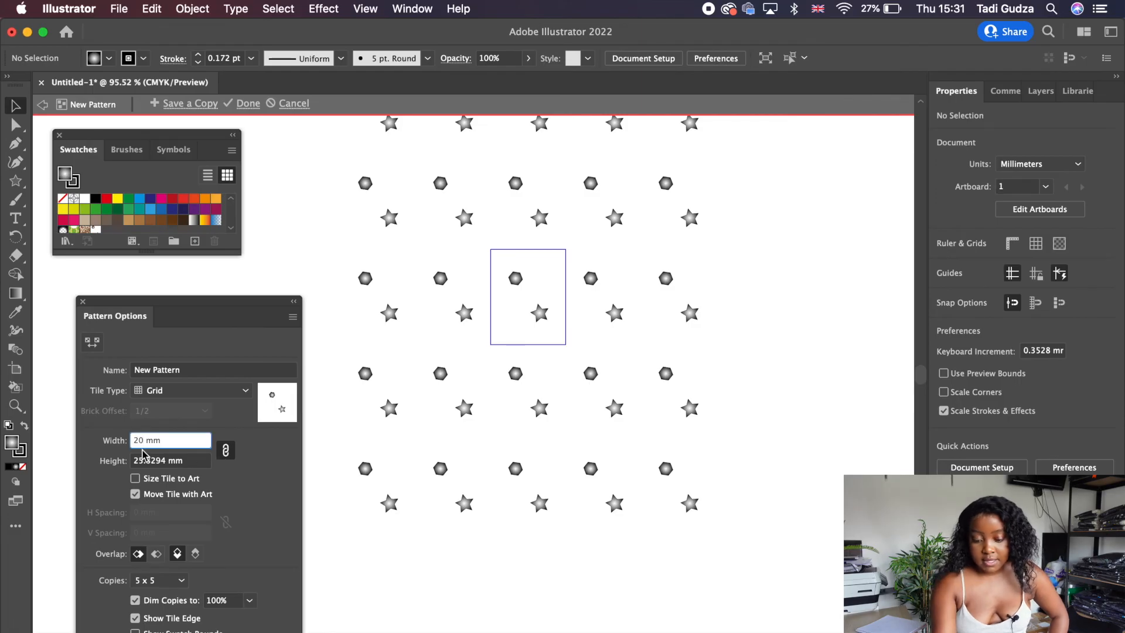
{"action": "type", "text": "17"}
{"action": "key", "text": "Return"}
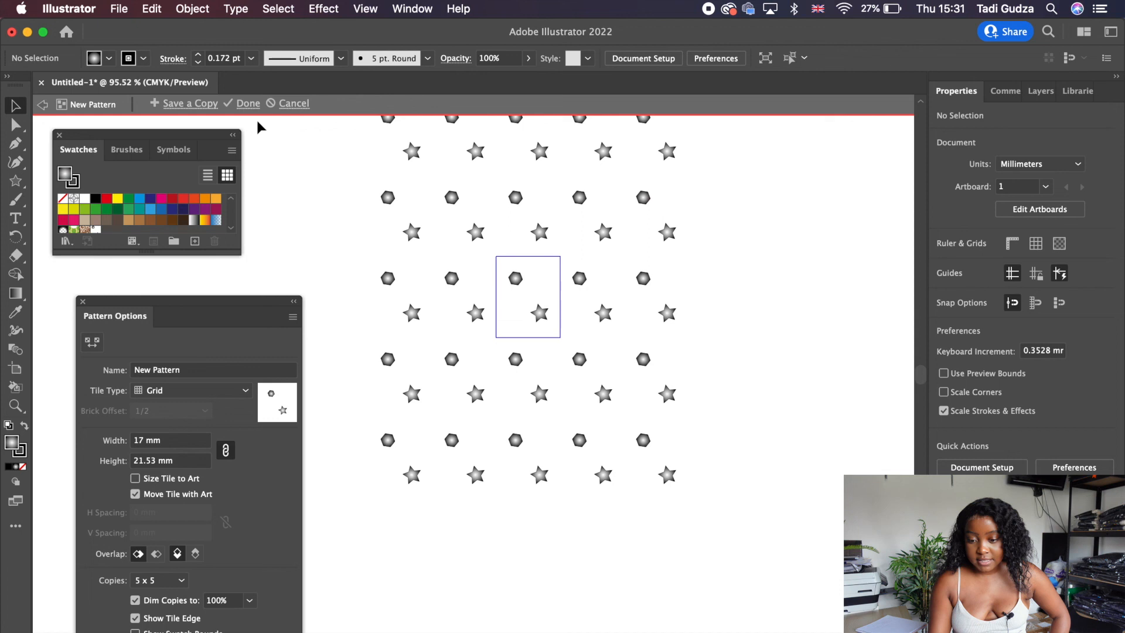
{"action": "left_click", "coordinate": [248, 106]}
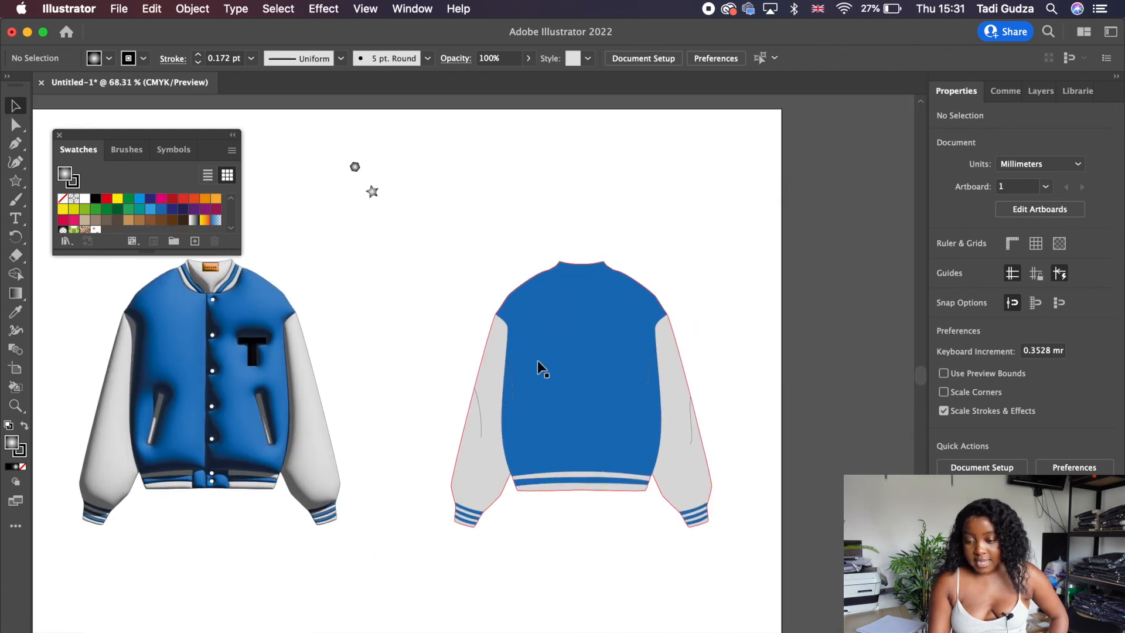
Duplicate the back jacket, placing the copy below the original as an expanded group
{"action": "left_click", "coordinate": [537, 275]}
{"action": "left_click_drag", "start_coordinate": [537, 275], "coordinate": [442, 249]}
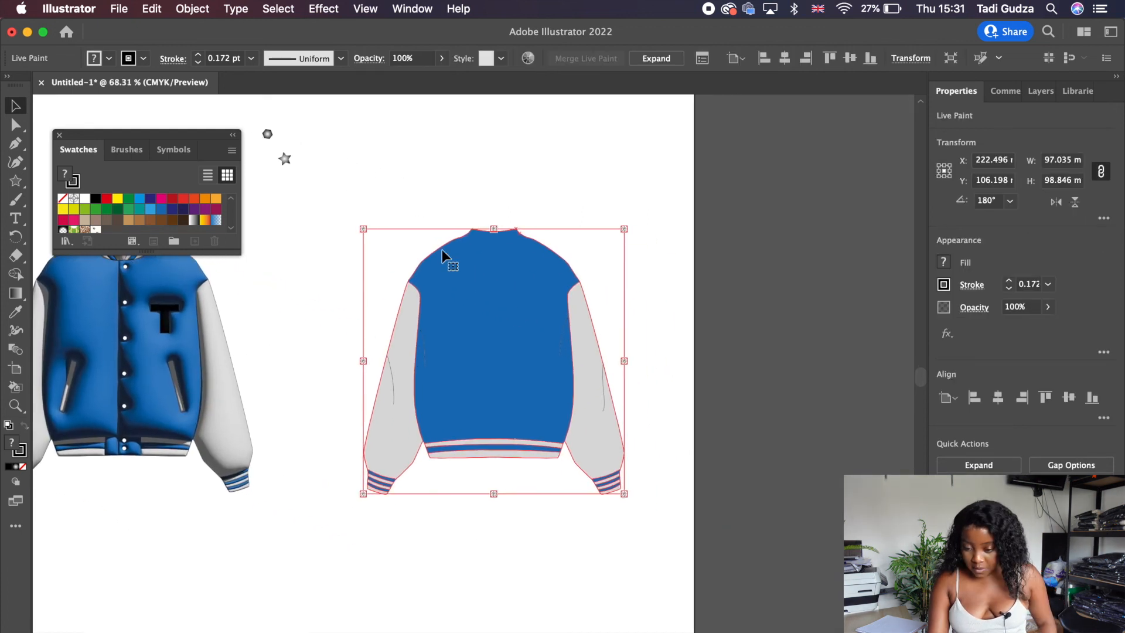
{"action": "left_click", "coordinate": [473, 189]}
{"action": "left_click", "coordinate": [482, 234]}
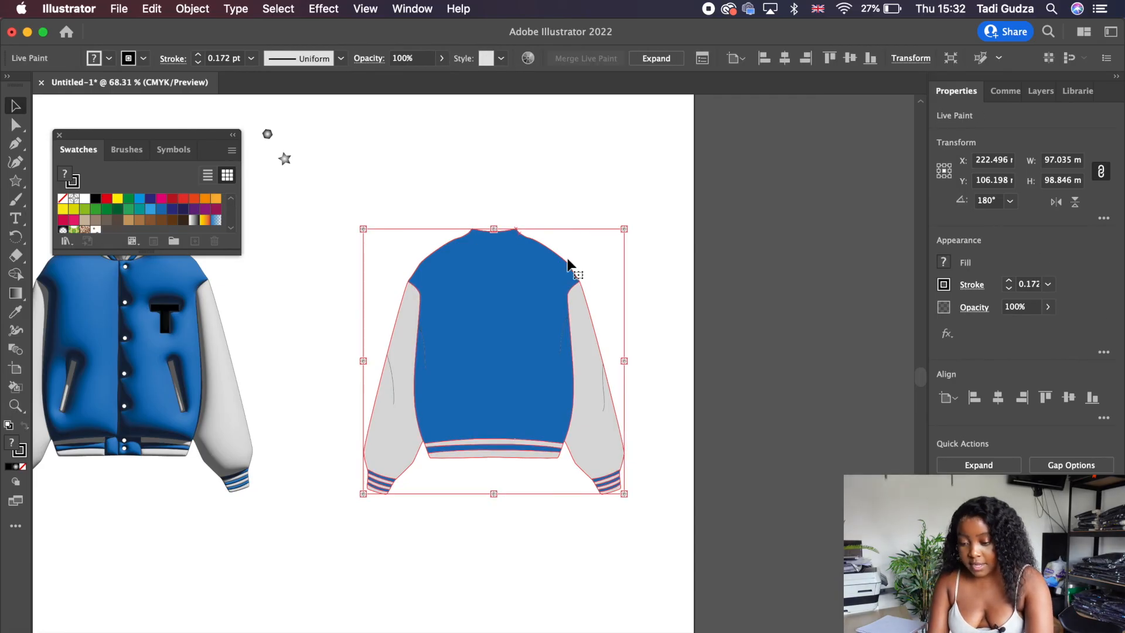
{"action": "mouse_move", "coordinate": [567, 261]}
{"action": "left_mouse_down"}
{"action": "mouse_move", "coordinate": [547, 274]}
{"action": "mouse_move", "coordinate": [505, 392]}
{"action": "left_mouse_up"}
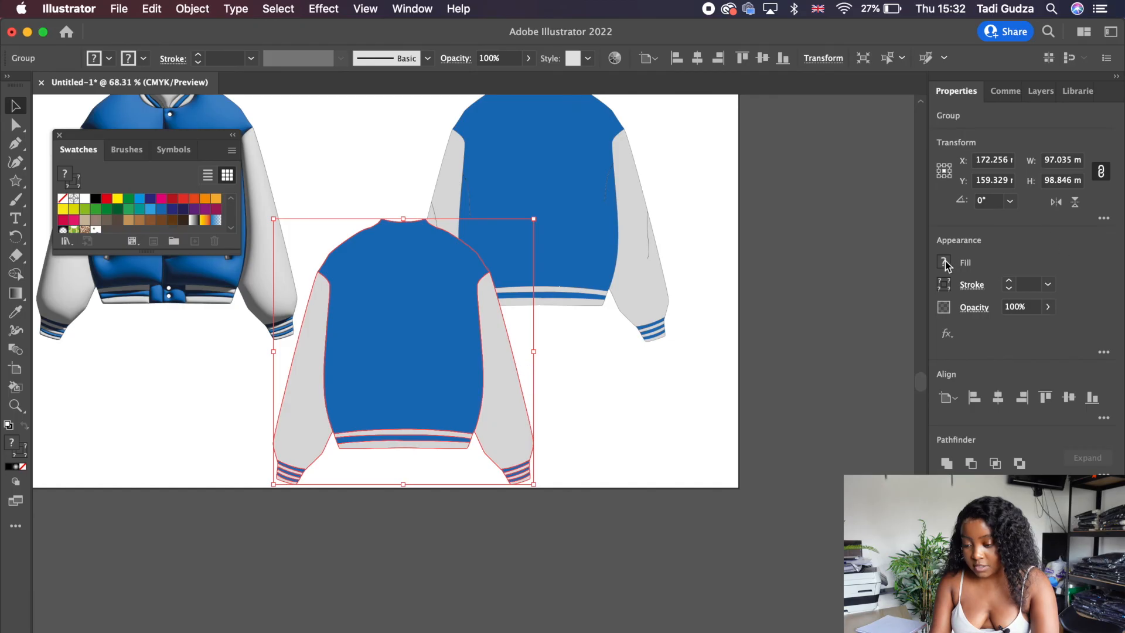
Fill the duplicated back jacket with the new hexagon and star pattern swatch
{"action": "left_click", "coordinate": [945, 261]}
{"action": "left_click", "coordinate": [945, 261]}
{"action": "left_click", "coordinate": [945, 262]}
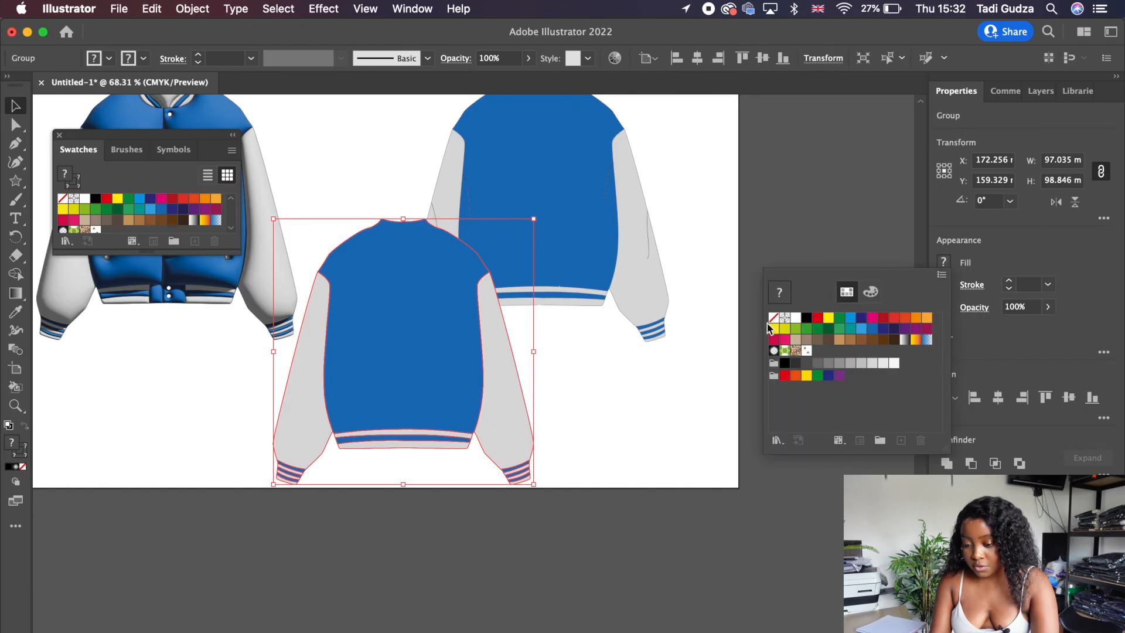
{"action": "left_click", "coordinate": [807, 350]}
{"action": "left_click", "coordinate": [718, 362]}
{"action": "left_click", "coordinate": [556, 364]}
Move the patterned copy onto the original back jacket so the outlines align, and deselect it
{"action": "left_click_drag", "start_coordinate": [523, 350], "coordinate": [634, 223]}
{"action": "scroll", "coordinate": [634, 222], "scroll_direction": "up", "scroll_amount": 2}
{"action": "left_click_drag", "start_coordinate": [607, 177], "coordinate": [604, 166]}
{"action": "left_click", "coordinate": [472, 450]}
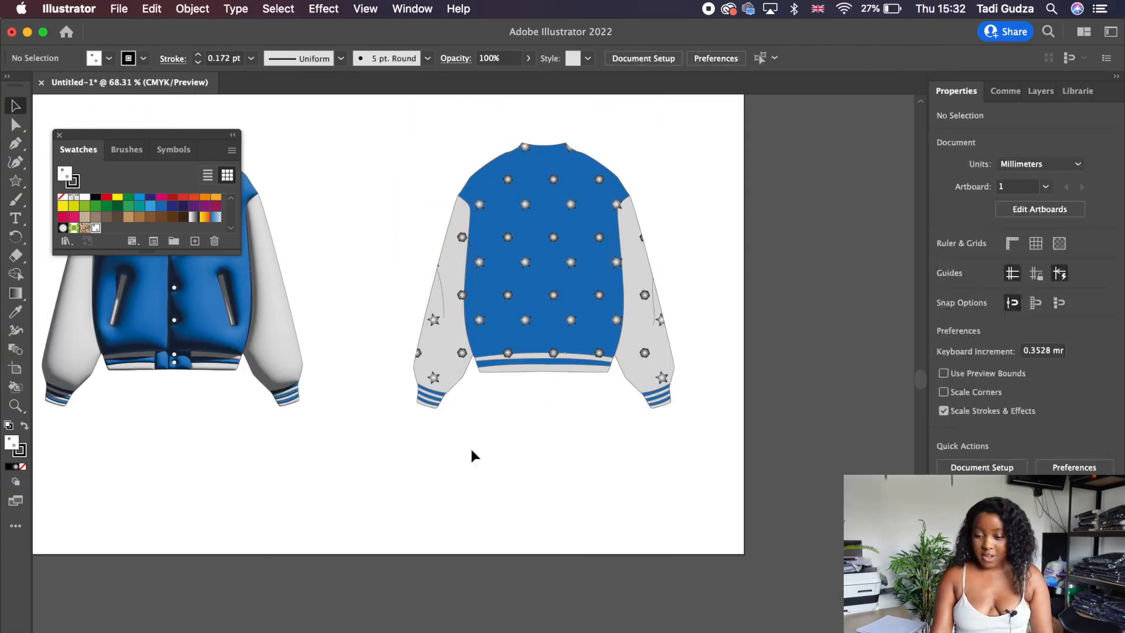
Export the artwork as a PNG named JACKET to the Desktop
{"action": "scroll", "coordinate": [469, 453], "scroll_direction": "down", "scroll_amount": 2}
{"action": "scroll", "coordinate": [468, 452], "scroll_direction": "left", "scroll_amount": 3}
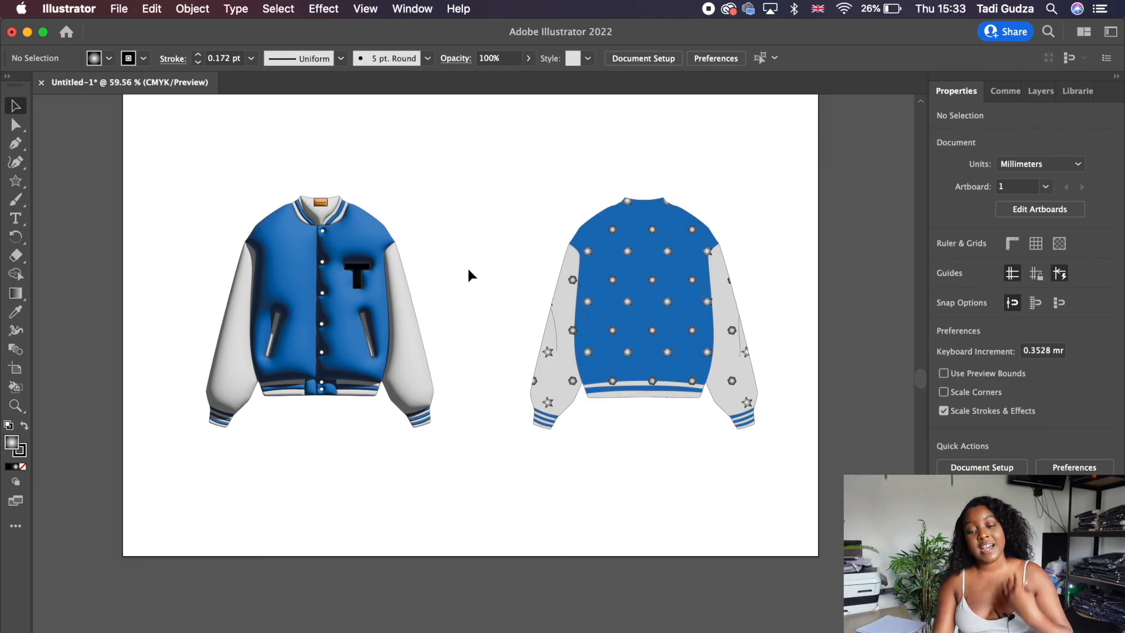
{"action": "left_click", "coordinate": [120, 10]}
{"action": "mouse_move", "coordinate": [230, 287]}
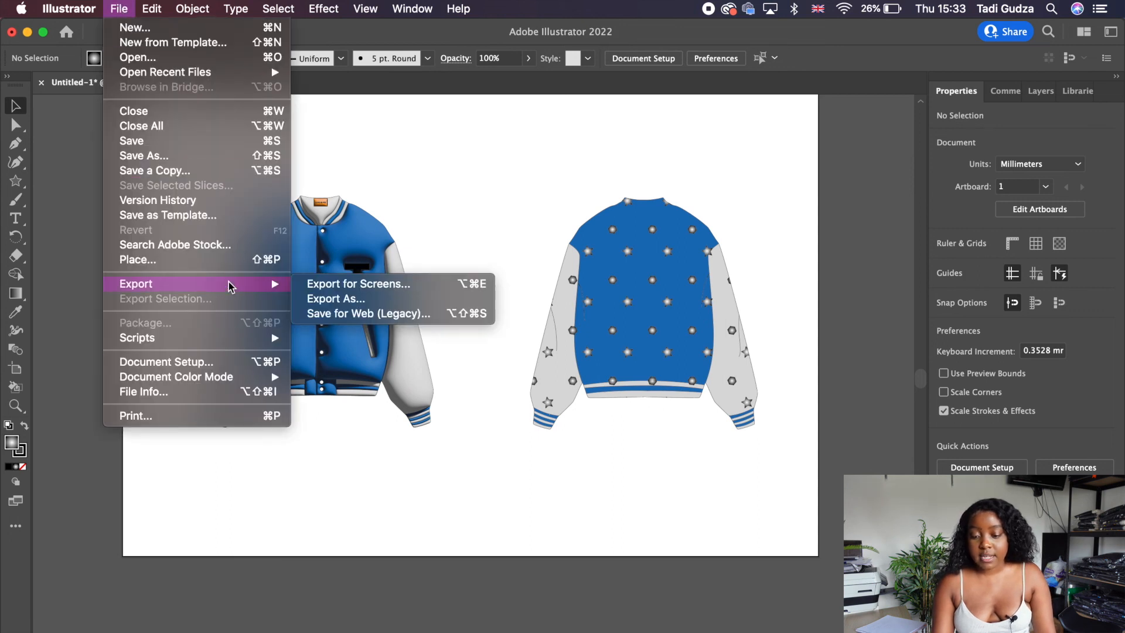
{"action": "left_click", "coordinate": [350, 301]}
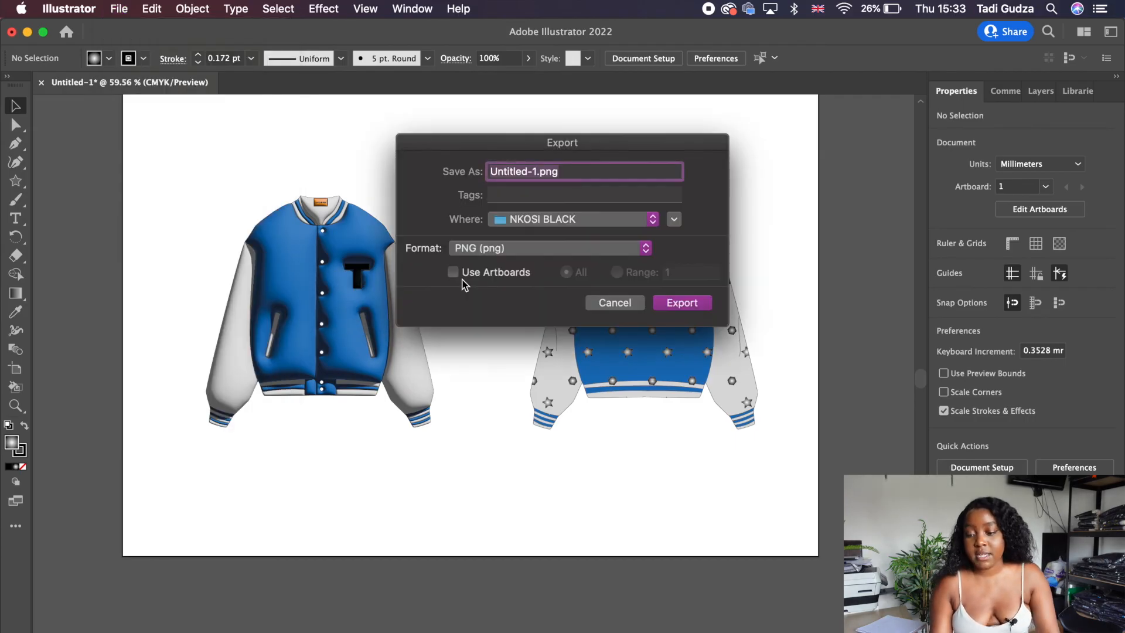
{"action": "type", "text": "JACKET"}
{"action": "left_click", "coordinate": [619, 223]}
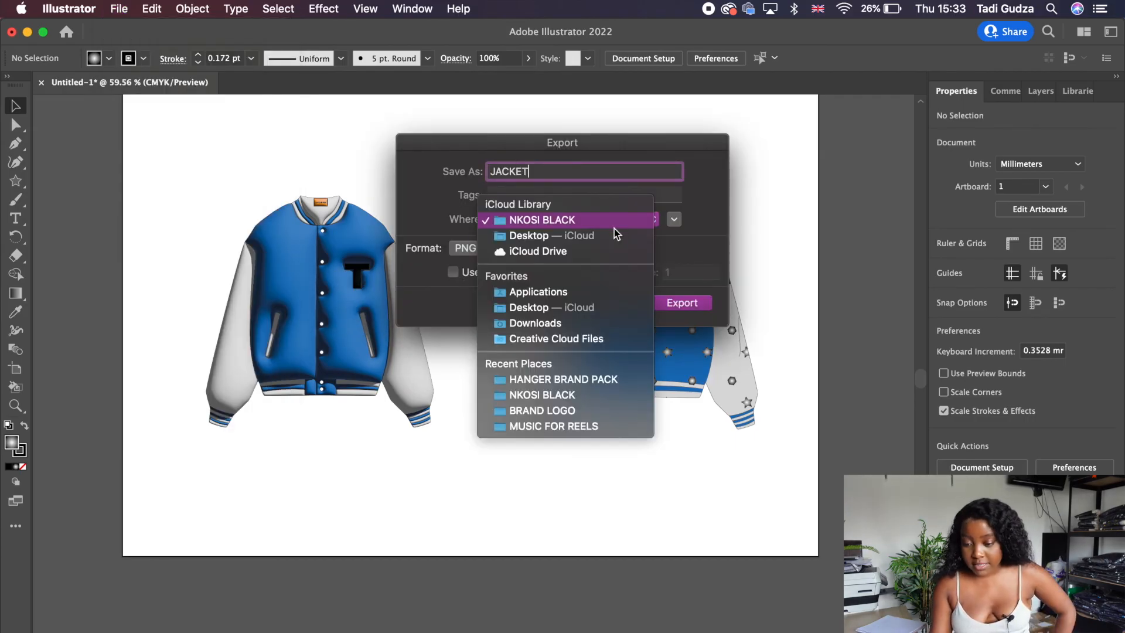
{"action": "left_click", "coordinate": [608, 235]}
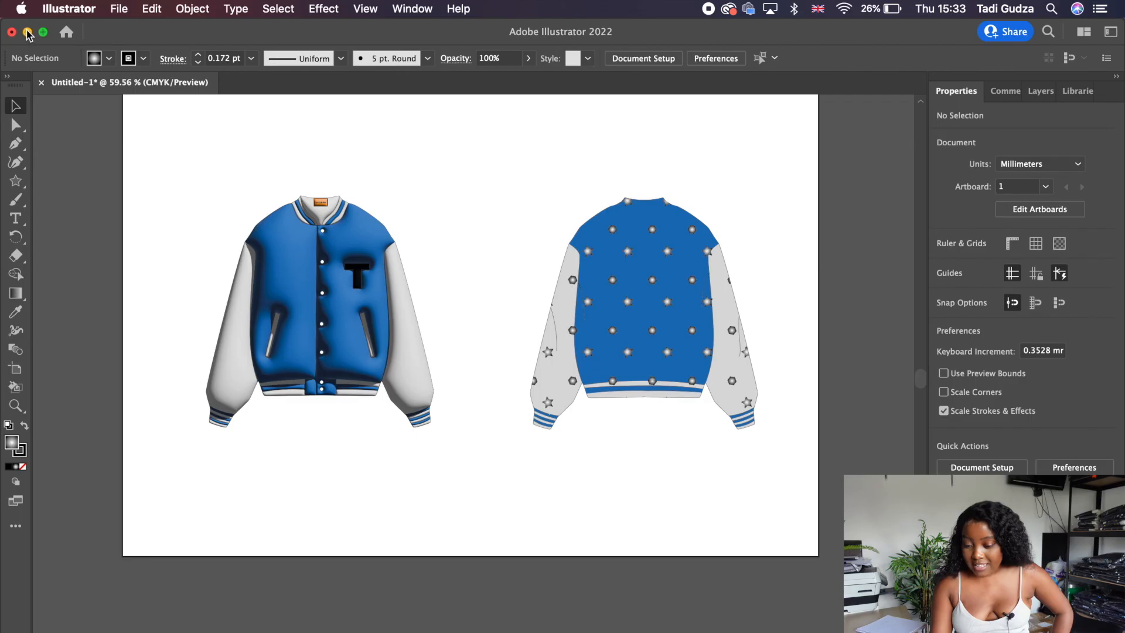
Minimise the document window and open the exported JACKET.png from the desktop in Preview
{"action": "left_click", "coordinate": [28, 33]}
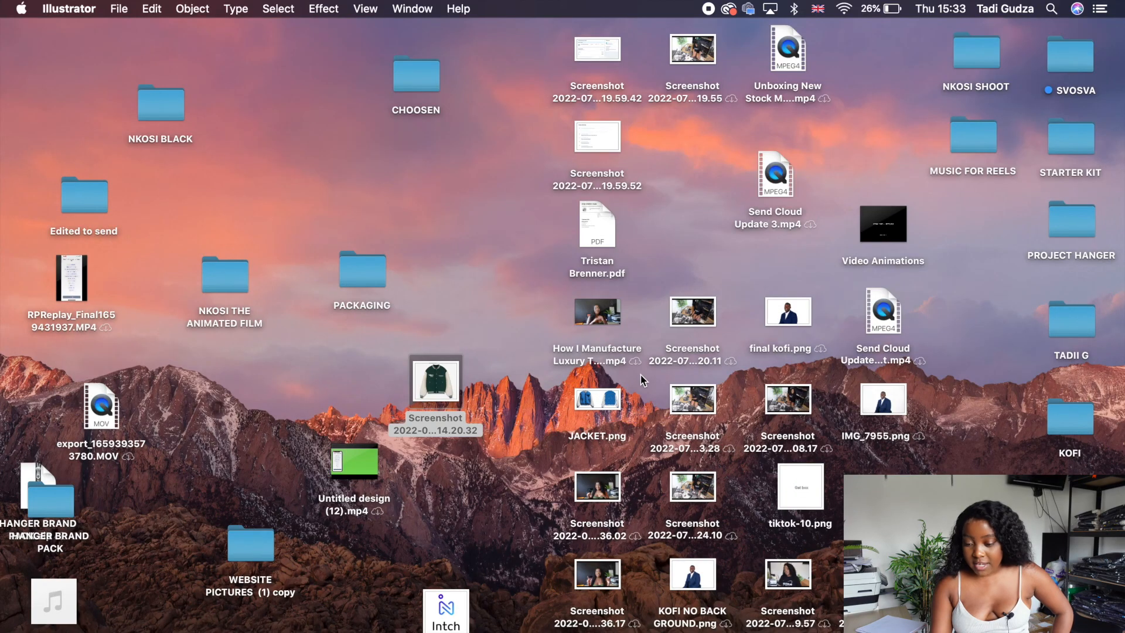
{"action": "double_click", "coordinate": [615, 398]}
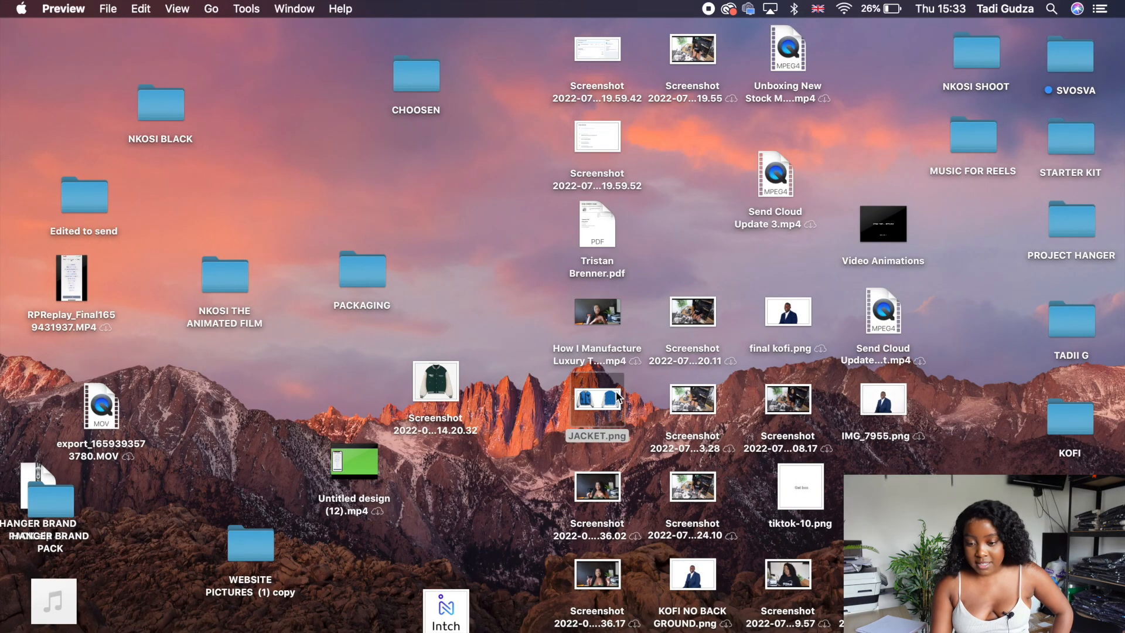